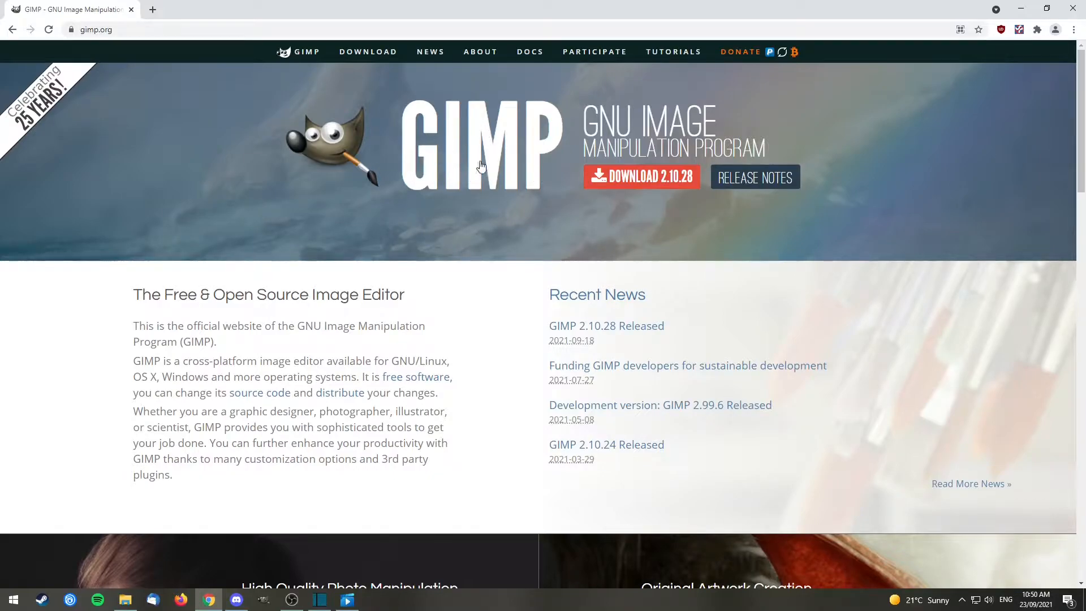
drag(1082, 114, 1083, 395)
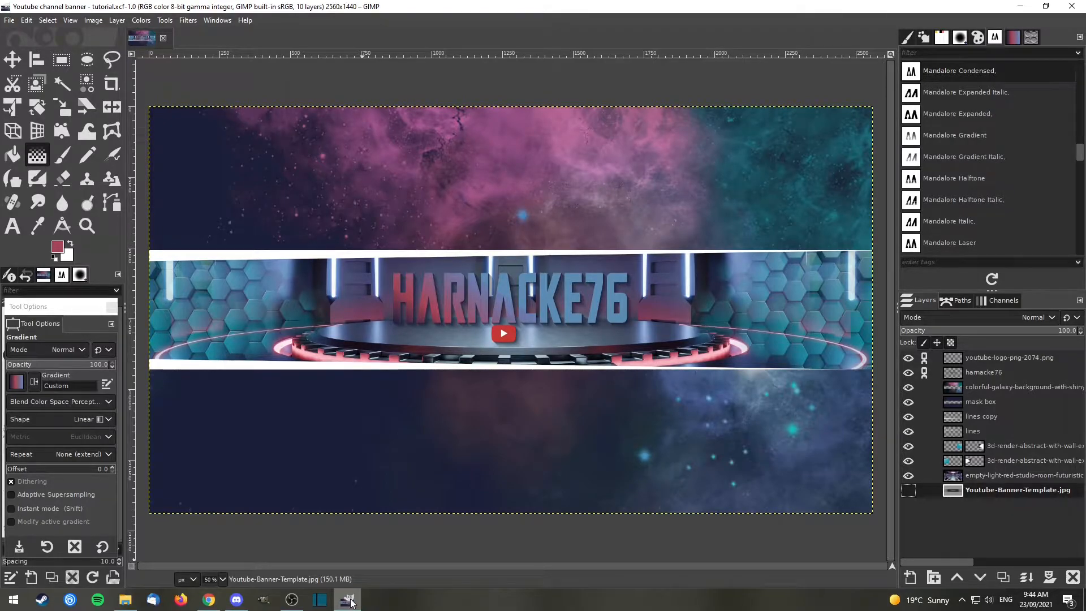
Create a new 2560 × 1440 px RGB image at 300 ppi, filled with transparency.
click(9, 22)
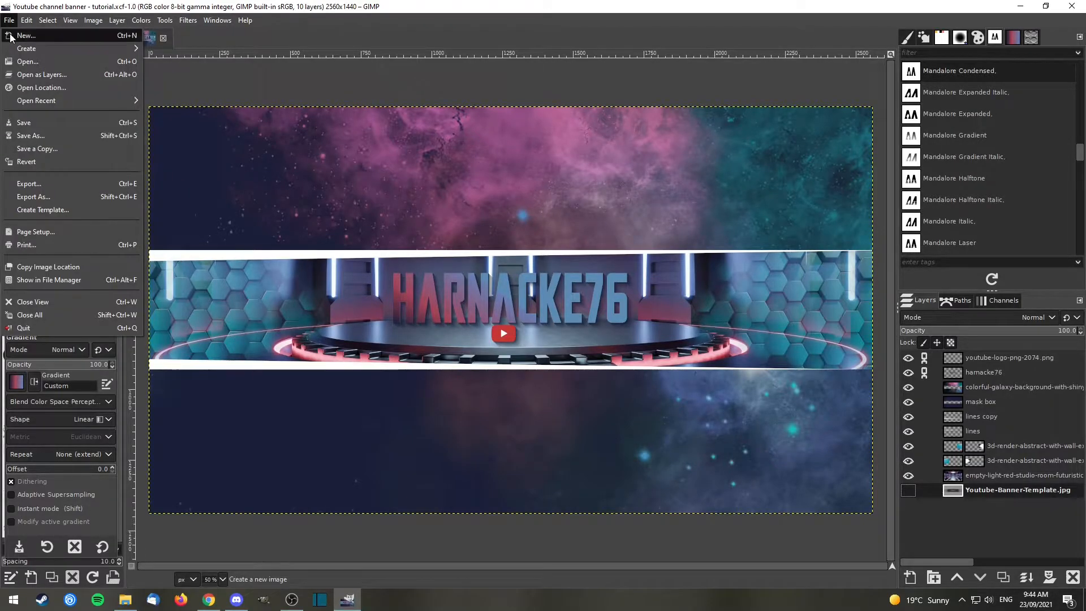
click(11, 35)
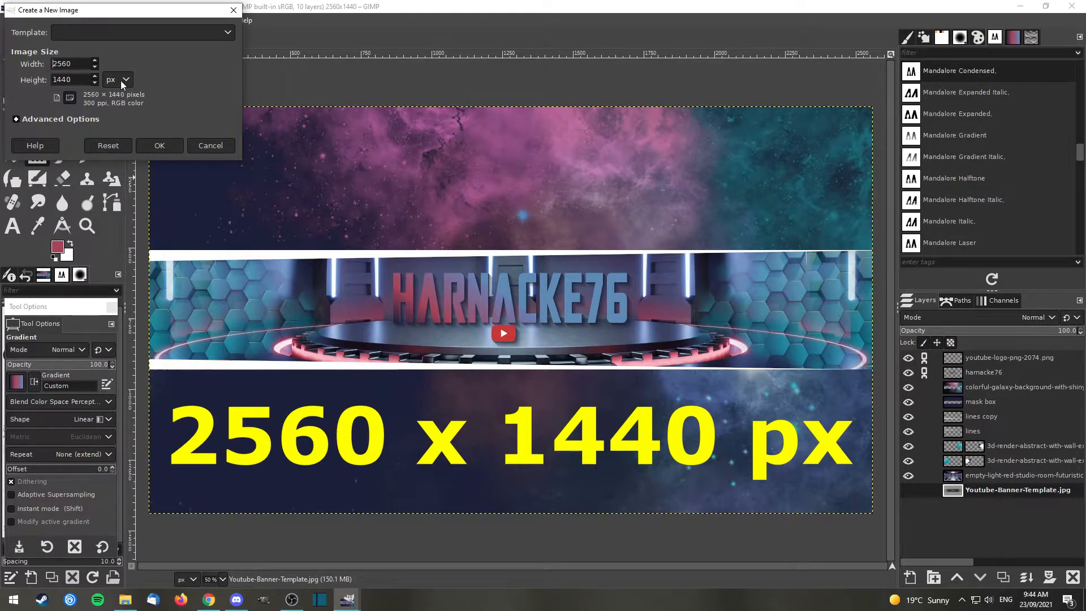
click(17, 119)
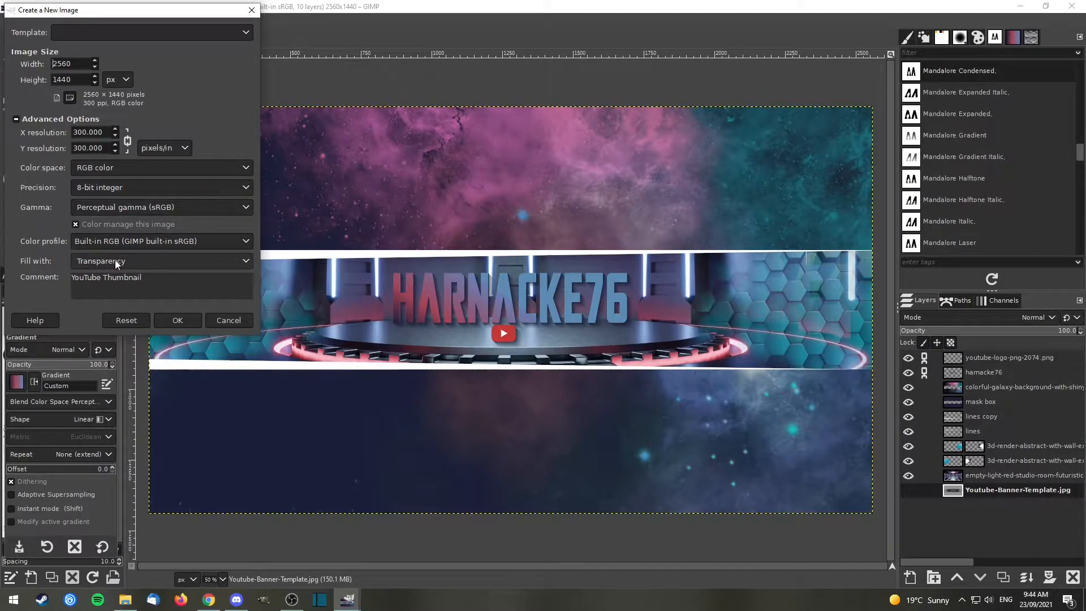
click(29, 119)
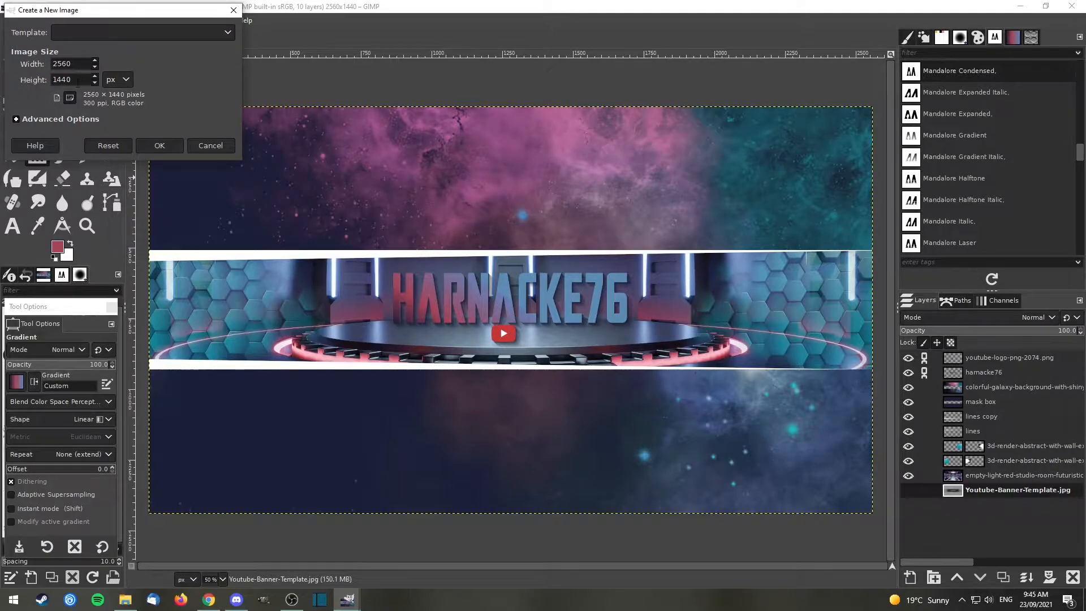
click(163, 145)
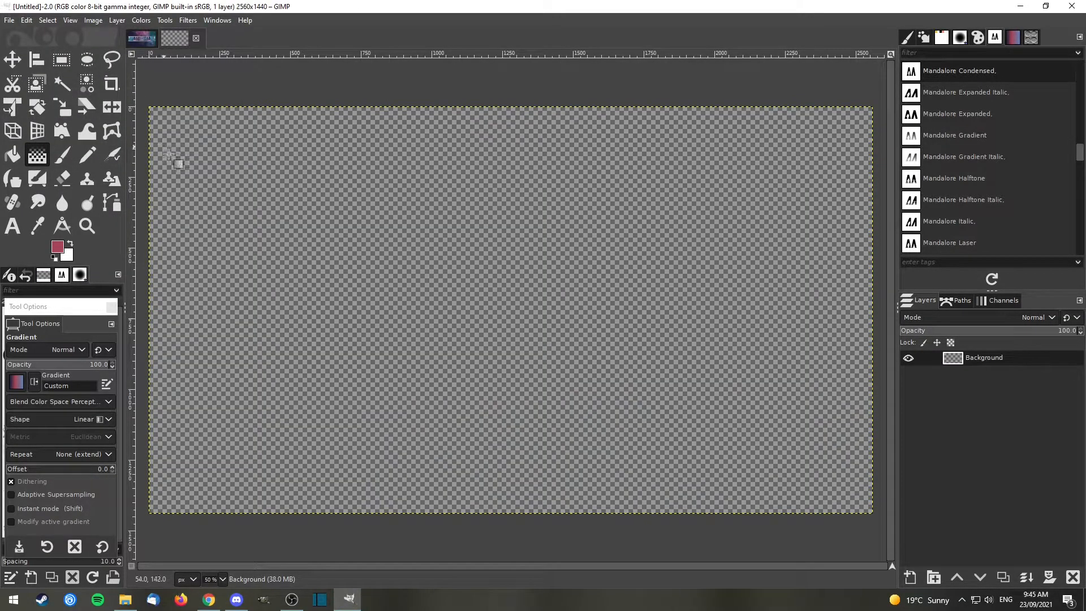
Add the Youtube-Banner-Template - large file from the 021 - GIMP Banner Tutorial folder to the new image as a layer.
key(m)
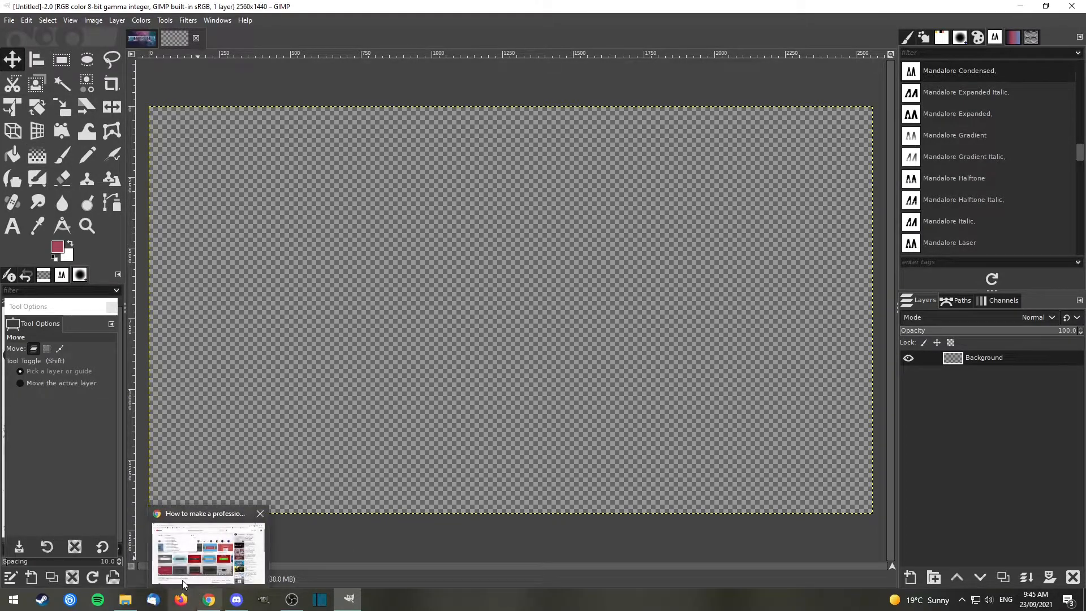
click(125, 602)
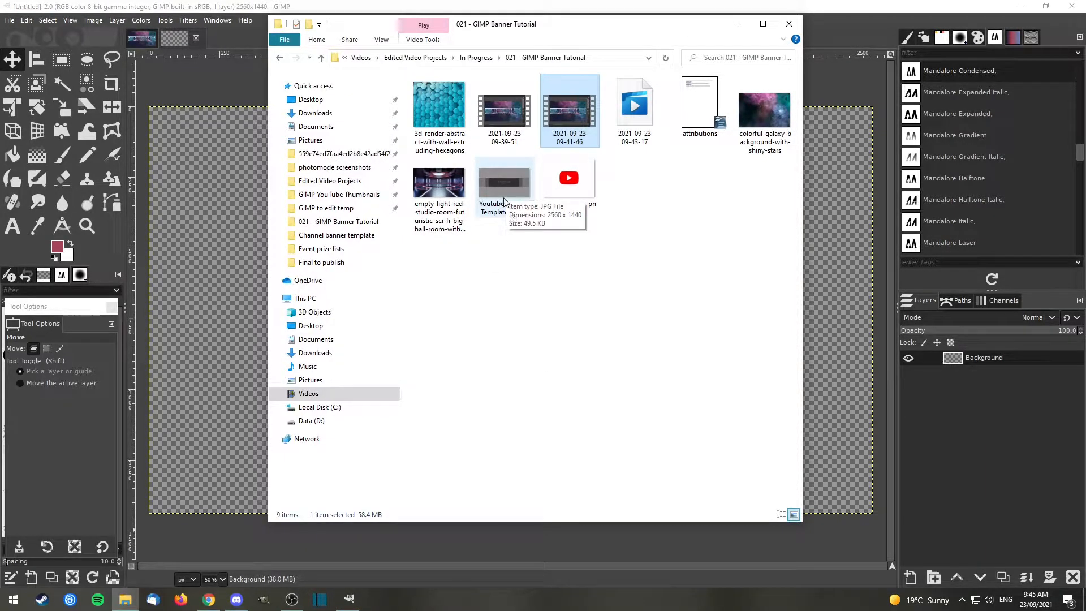
drag(503, 193, 234, 298)
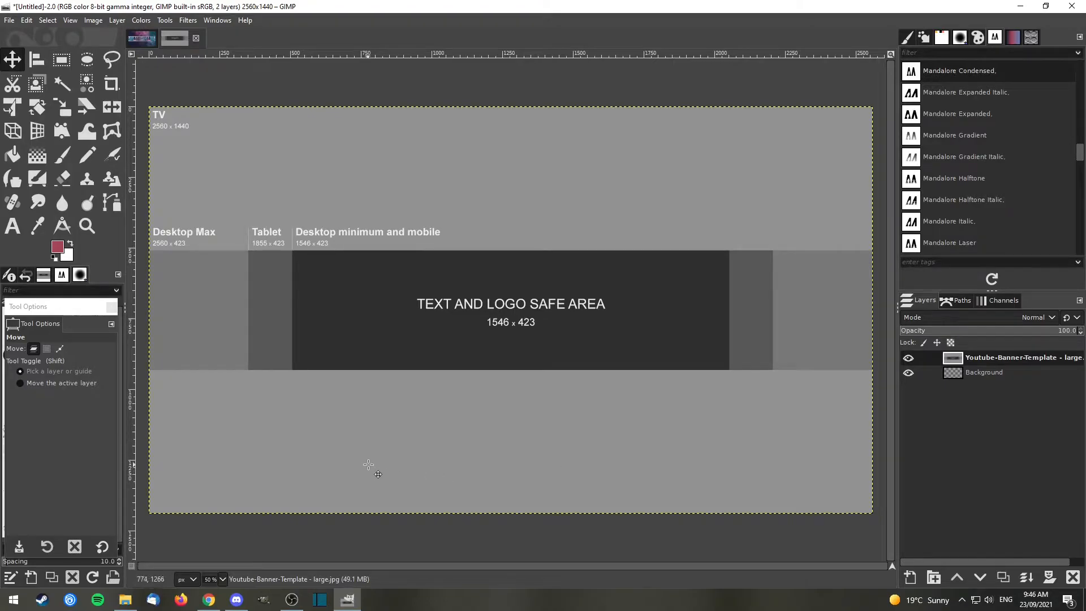
Lock the banner template layer's pixels, position and alpha channel, and test that it cannot be moved.
click(923, 342)
click(950, 343)
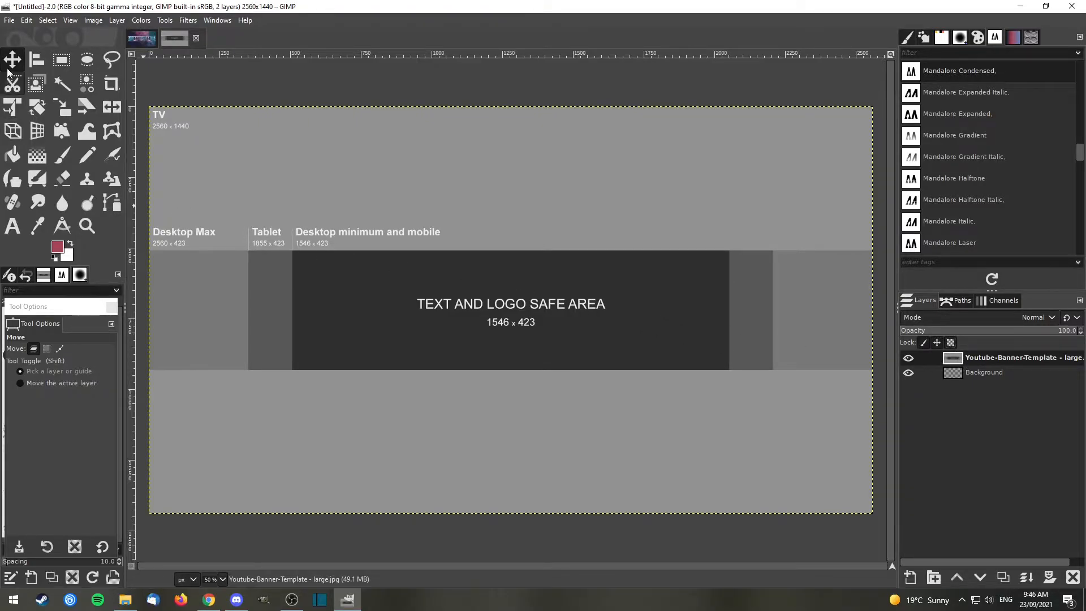
click(415, 266)
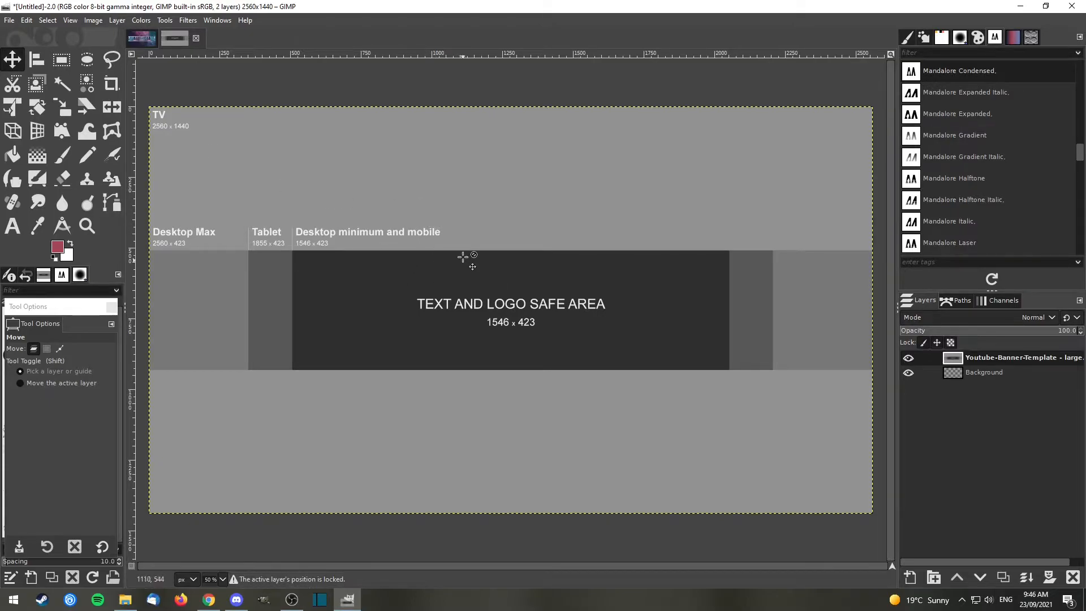
Delete the empty Background layer beneath the banner template.
click(995, 371)
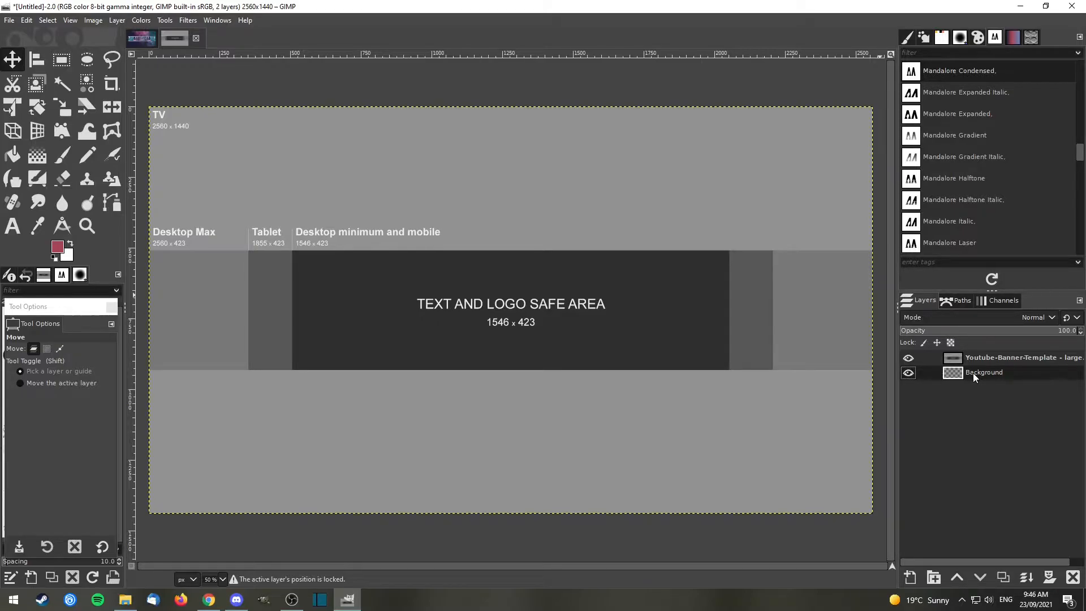
right_click(973, 372)
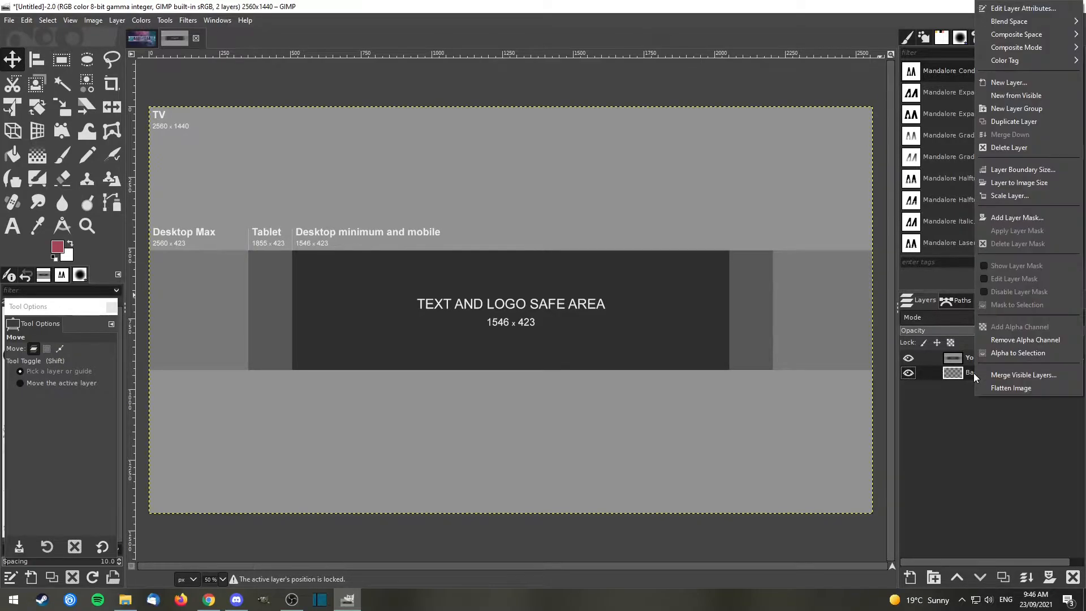
click(1016, 147)
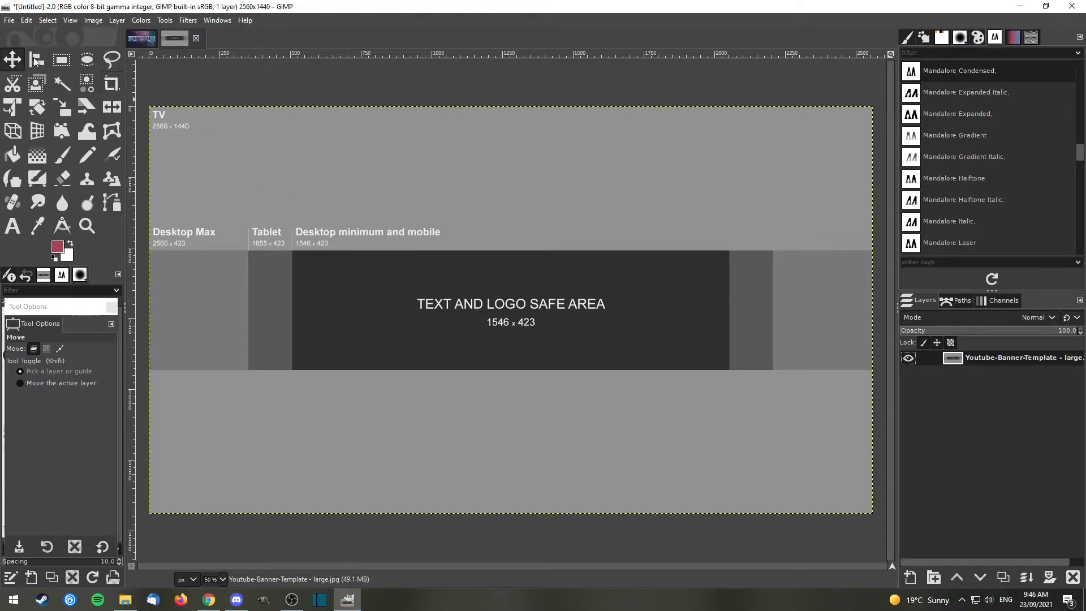
Place two horizontal and two vertical guides along the edges of the template's 1546 x 423 text and logo safe area.
drag(495, 55, 788, 251)
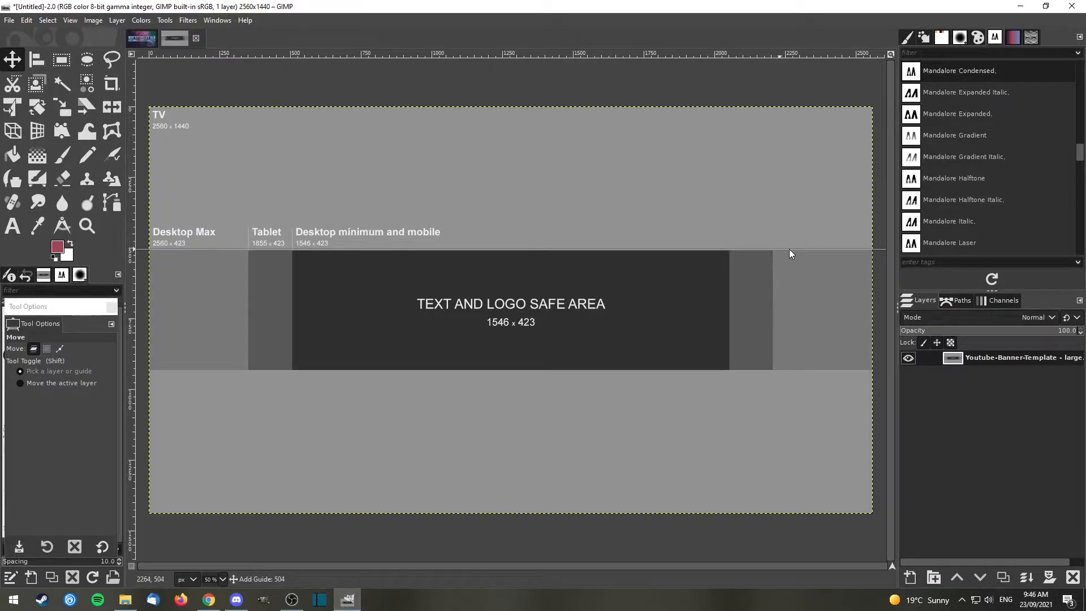
drag(790, 249, 789, 249)
drag(668, 54, 798, 370)
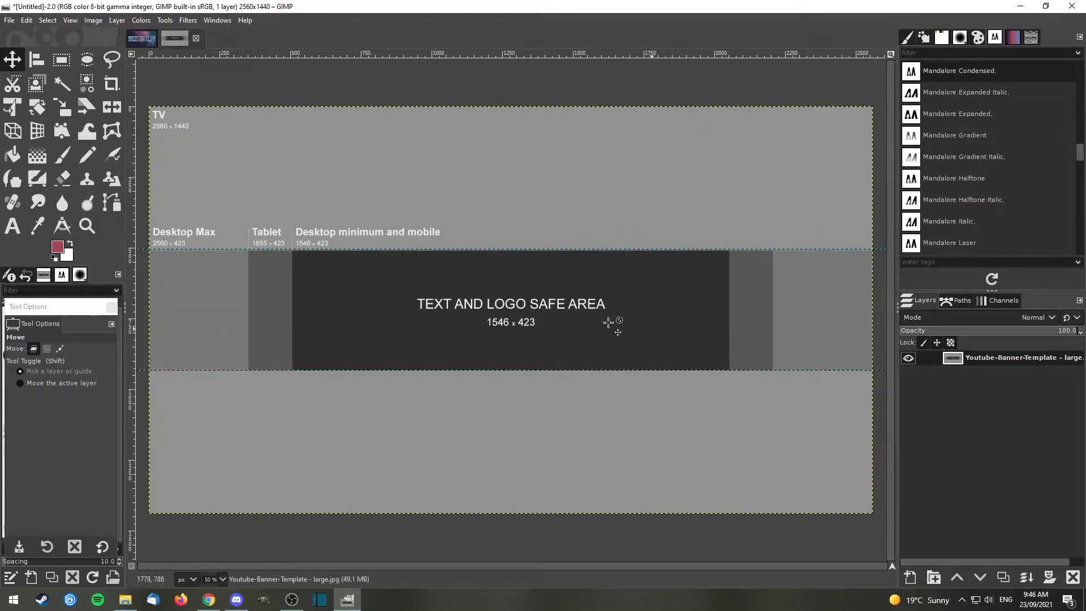
drag(130, 263, 291, 345)
drag(129, 322, 728, 359)
mouse_move(193, 244)
mouse_down()
mouse_move(201, 221)
mouse_move(211, 250)
mouse_up()
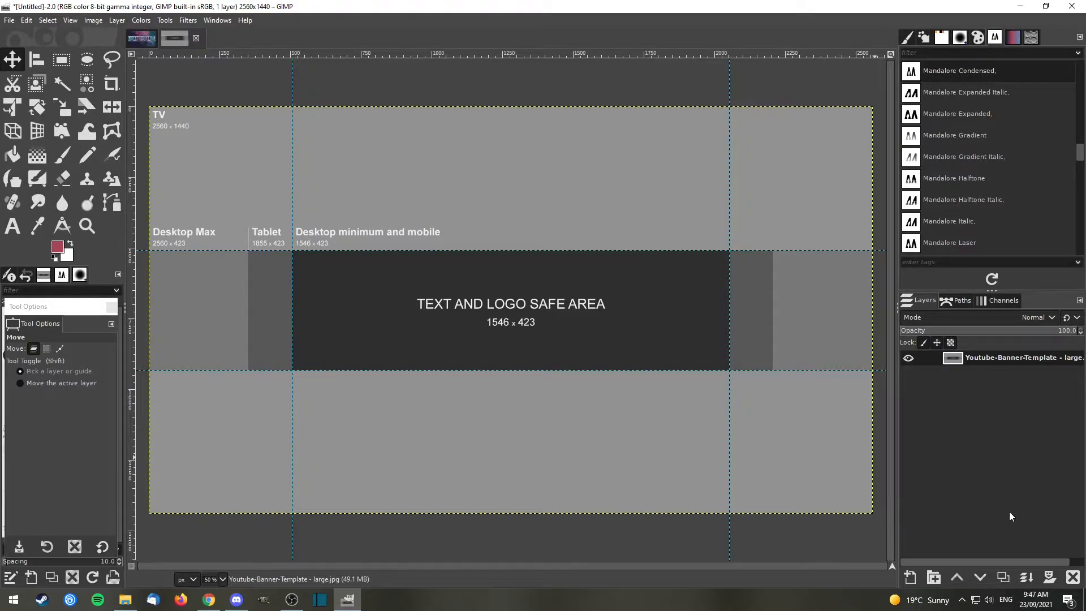
Add the empty-light-red-studio-room image from the tutorial folder as a layer above the banner template.
click(127, 600)
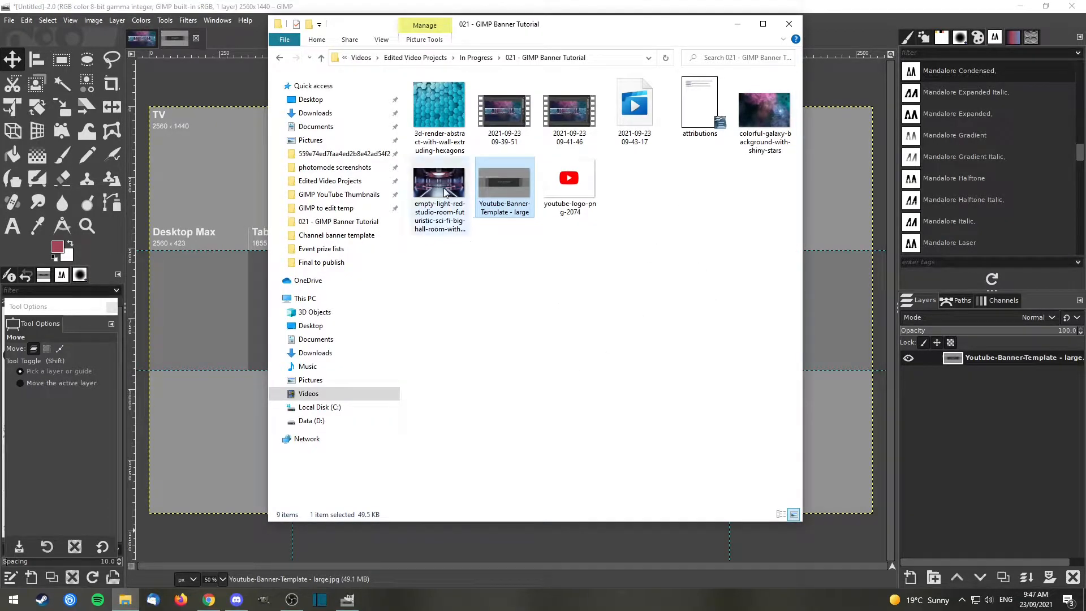
drag(447, 194, 244, 225)
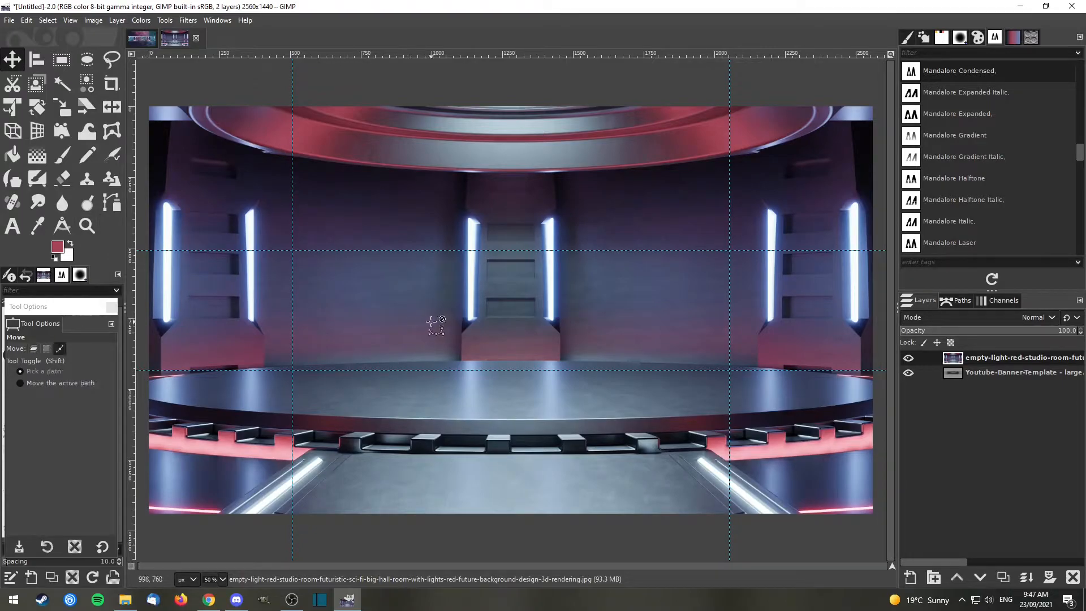
Scale the studio room layer down proportionally to about 2629 × 1479 px, slightly wider than the canvas.
ctrl+scroll(427, 323, down, 2)
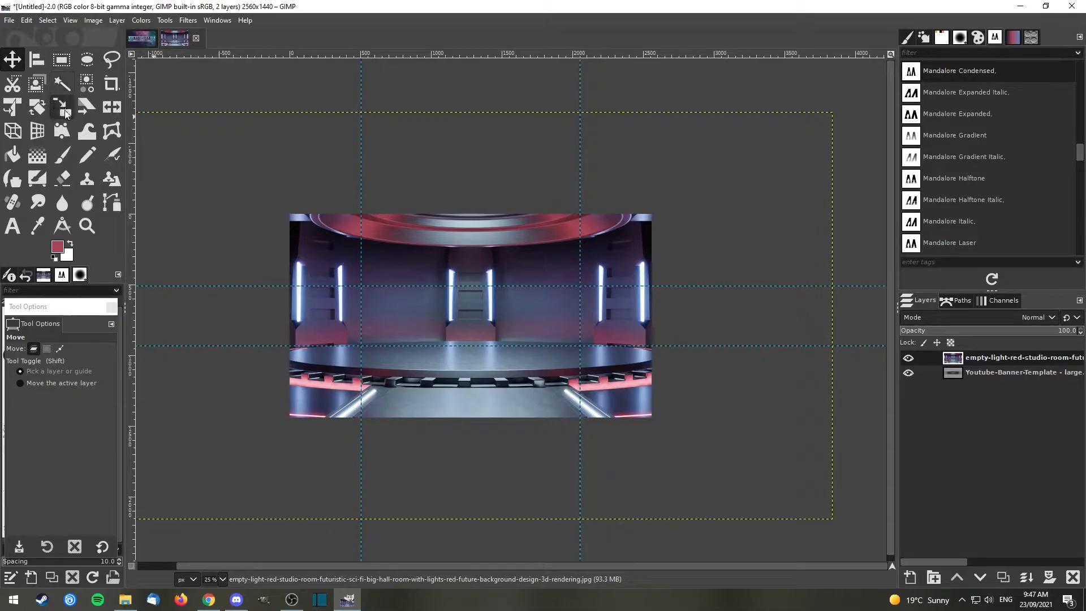
click(65, 112)
click(340, 166)
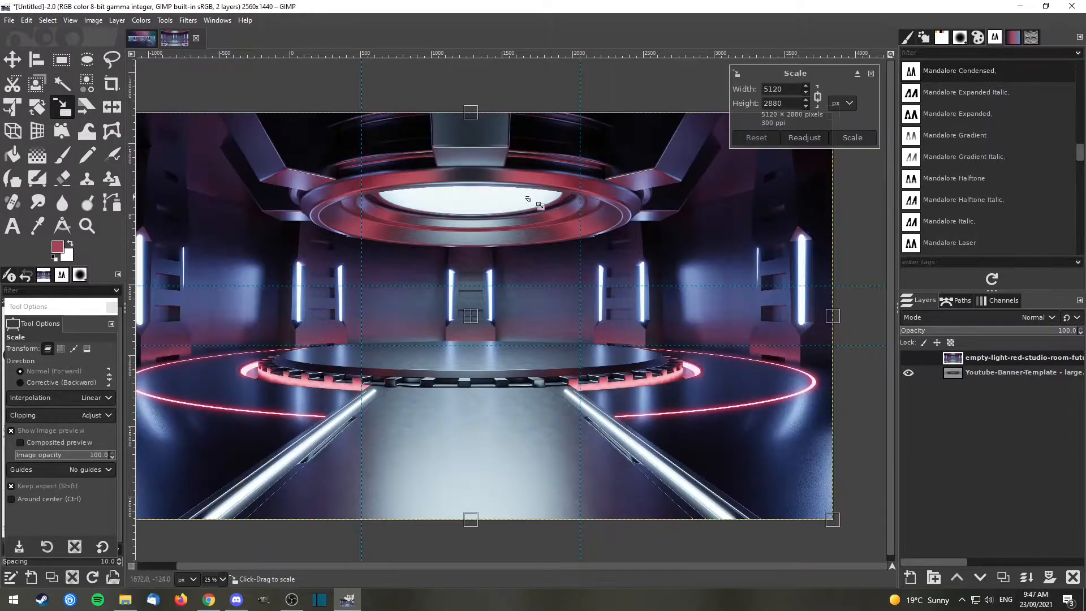
drag(318, 157, 395, 169)
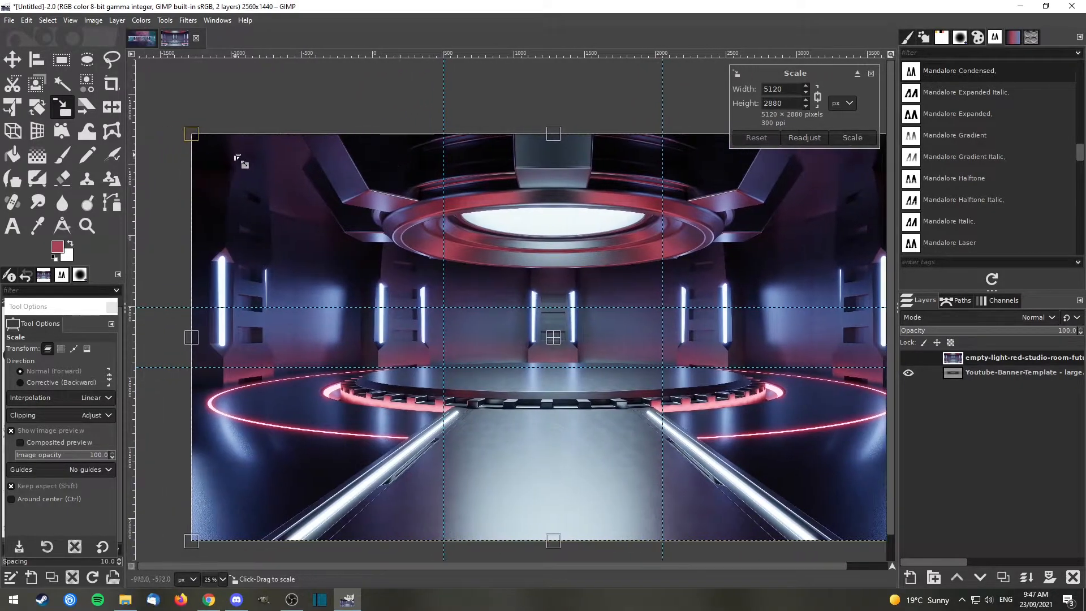
drag(193, 134, 316, 354)
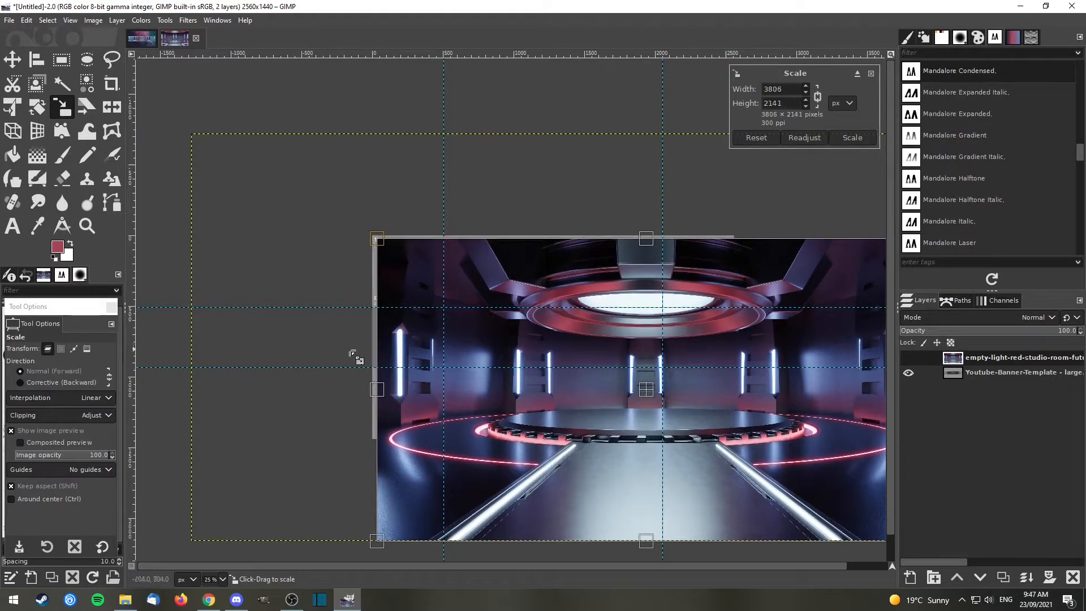
drag(578, 398, 596, 397)
drag(867, 244, 754, 311)
drag(547, 396, 579, 353)
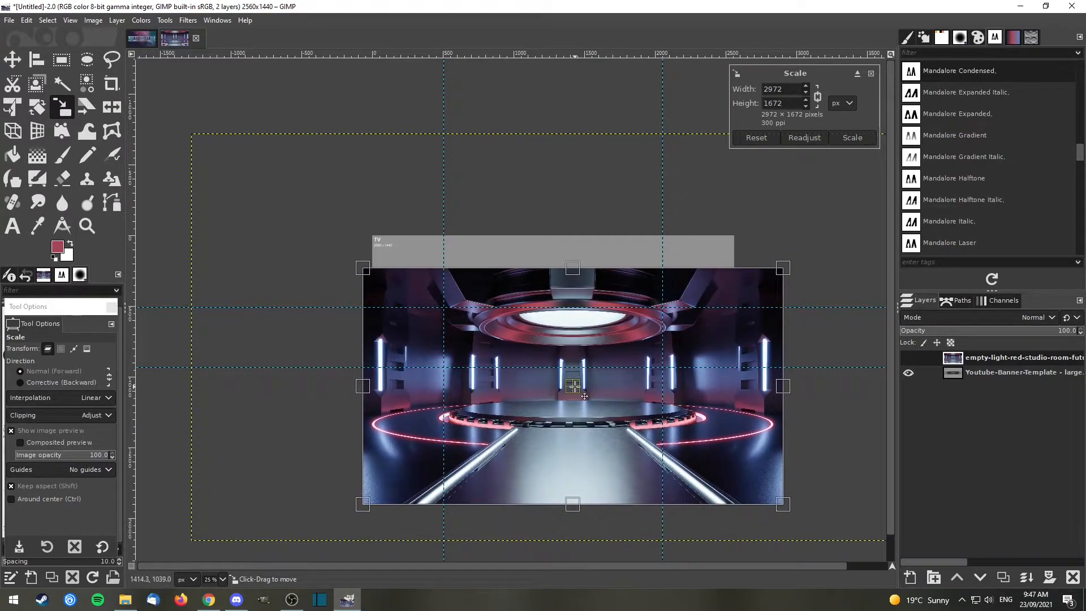
drag(579, 396, 587, 396)
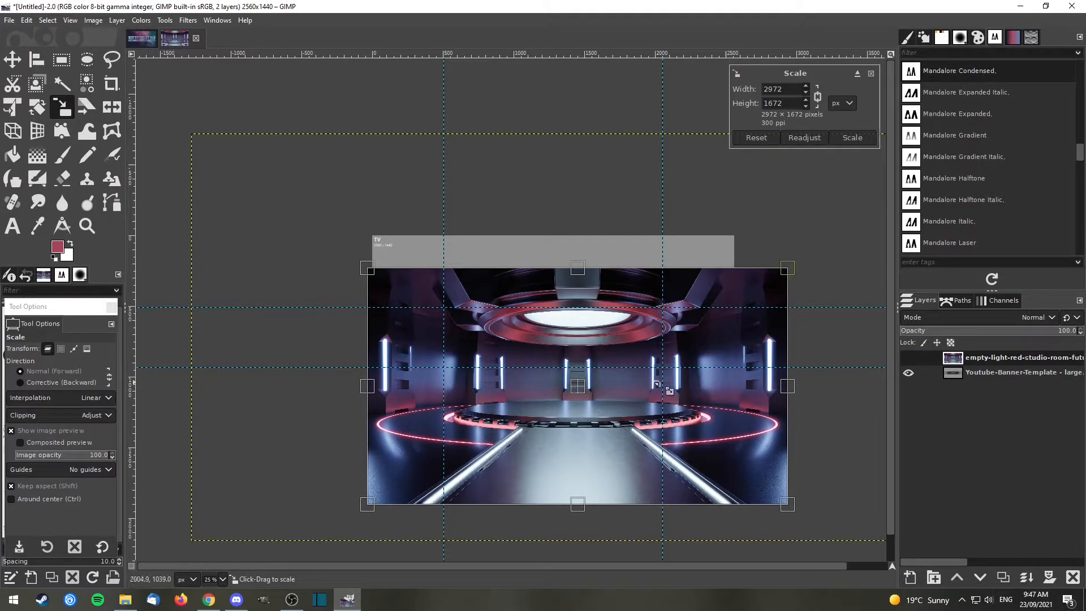
drag(799, 276, 751, 306)
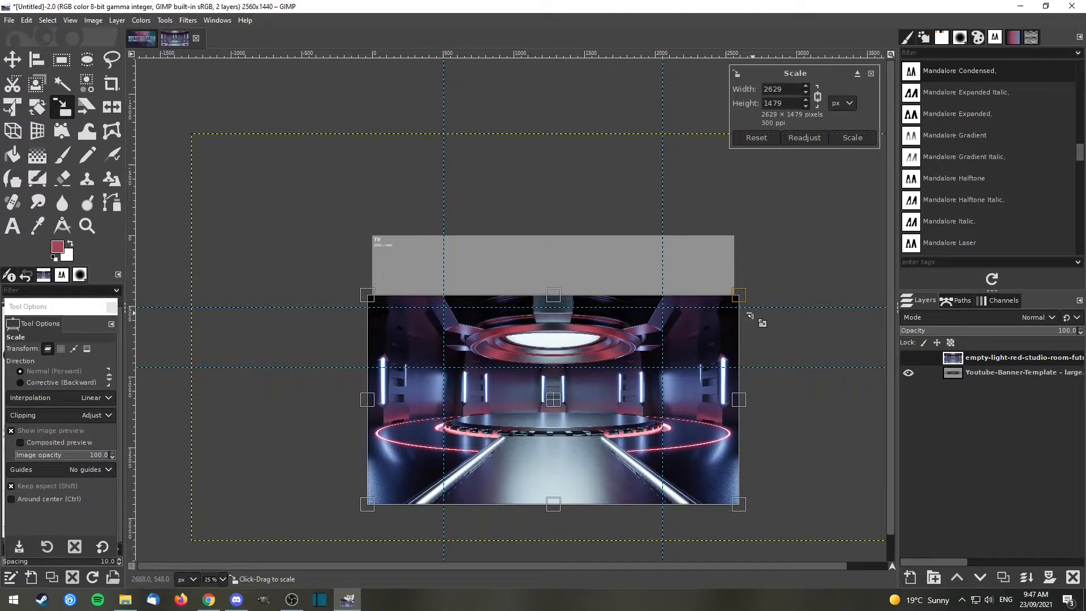
key(Return)
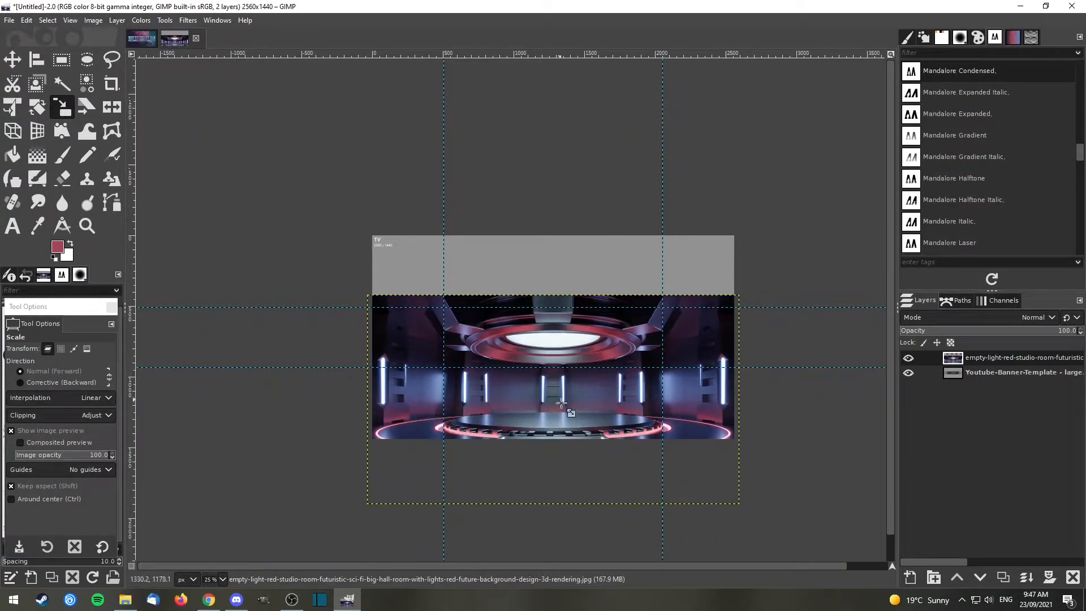
Move the scaled studio room layer up so it covers the whole canvas.
click(12, 60)
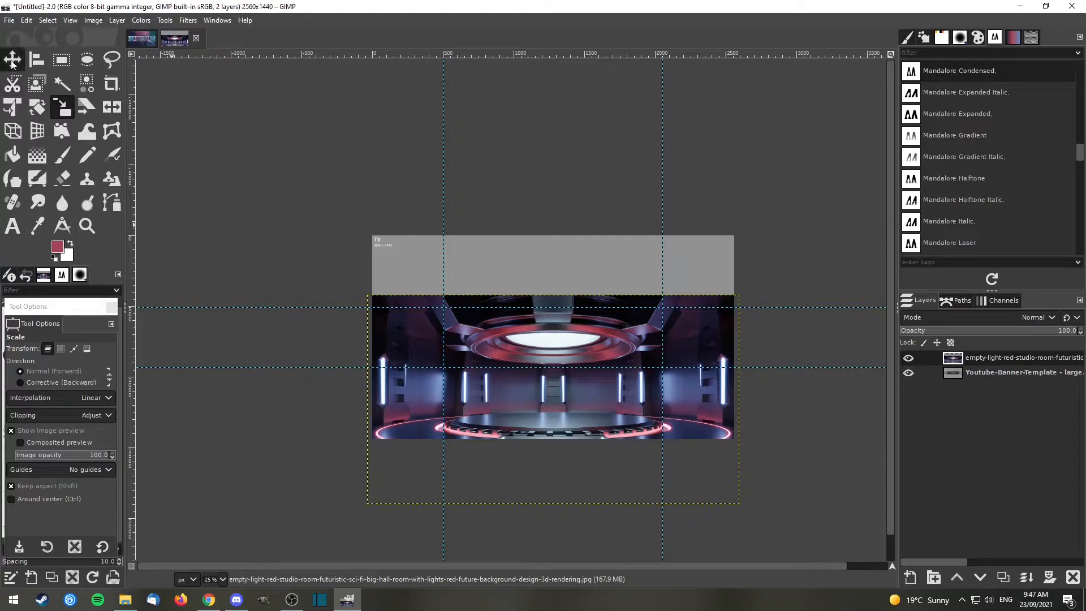
drag(561, 403, 556, 343)
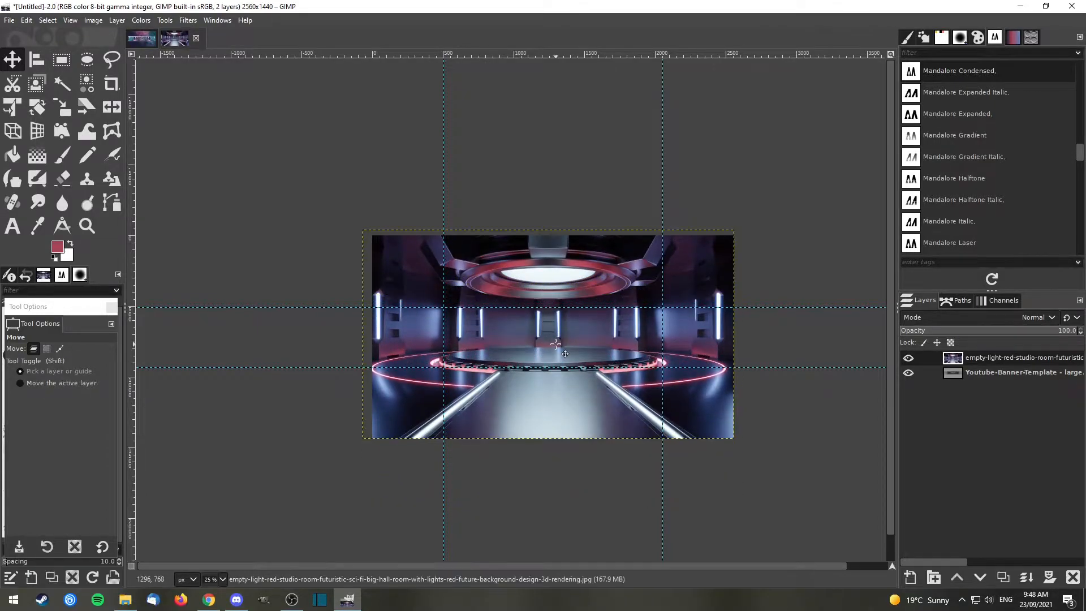
Nudge the studio room layer down and right to centre it between the vertical guides, with the lower guide crossing the round platform.
scroll(556, 344, up, 3)
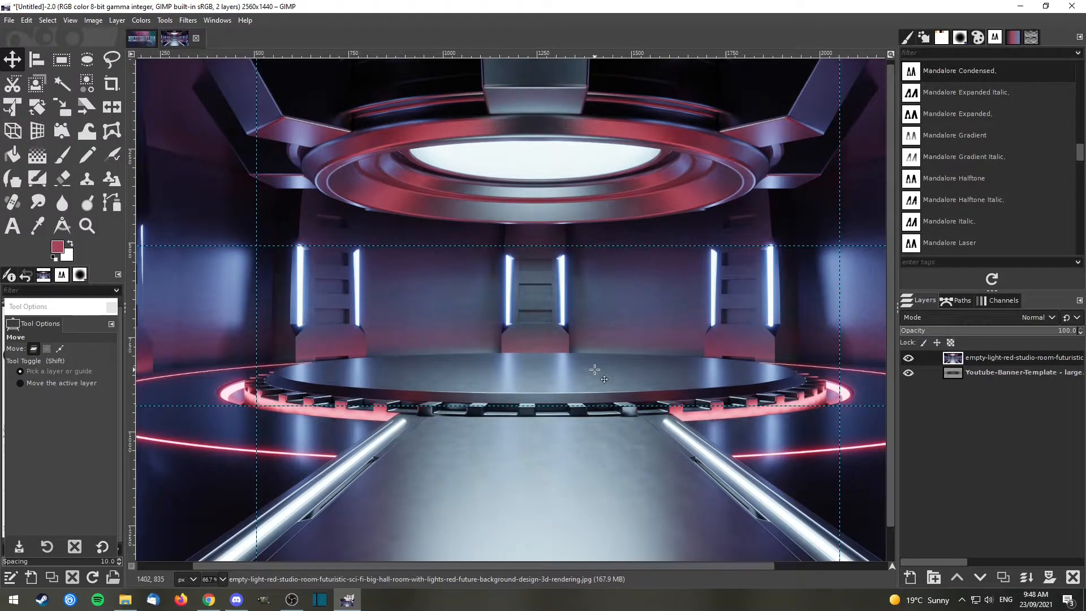
key(Down)
key(Down)
key(Down)
key(Down)
key(Down)
key(Down)
key(Down)
key(Down)
key(Down)
key(Down)
key(Down)
key(Down)
key(Down)
key(Down)
key(Down)
key(Down)
key(Down)
key(Down)
key(Down)
key(Down)
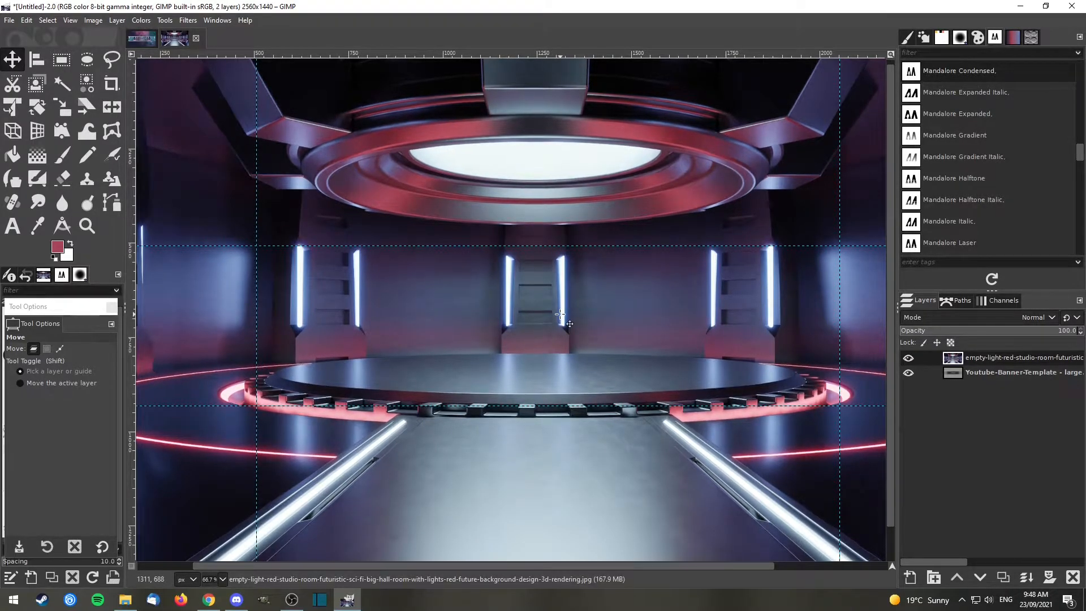
key(Down)
key(Down)
key(Down)
key(Down)
key(Down)
key(Down)
key(Down)
key(Down)
key(Down)
key(Down)
key(Down)
key(Down)
key(Down)
key(Down)
key(Down)
key(Down)
key(Down)
key(Down)
key(Down)
key(Down)
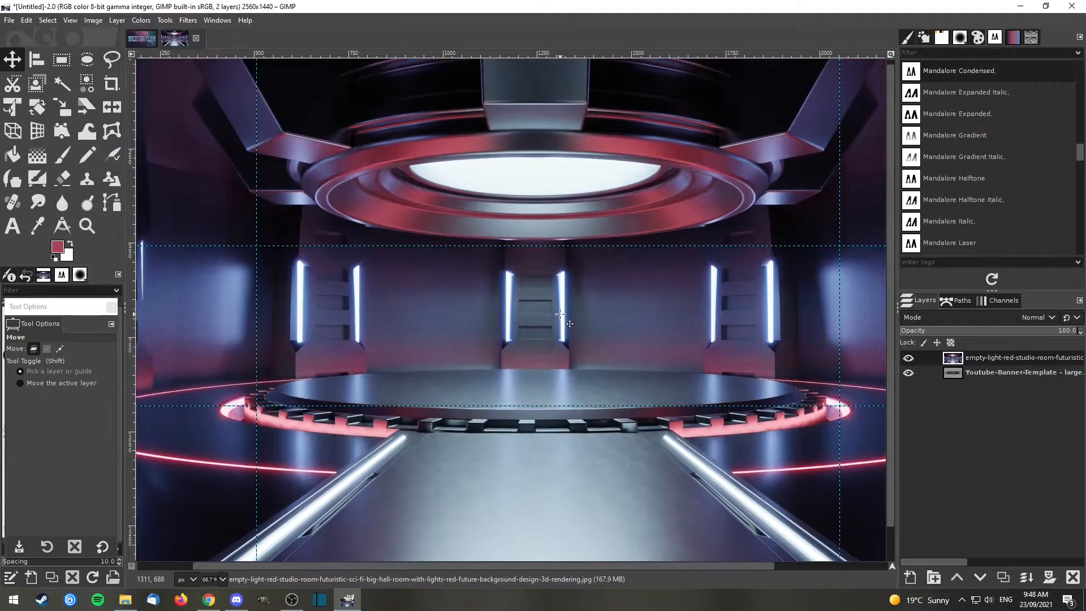
key(Up)
key(Up)
key(Up)
key(Up)
key(Up)
key(Up)
key(Up)
key(Up)
key(Up)
key(Up)
key(Up)
key(Up)
key(Up)
key(Up)
key(Up)
key(Up)
key(Up)
key(Up)
key(Up)
key(Up)
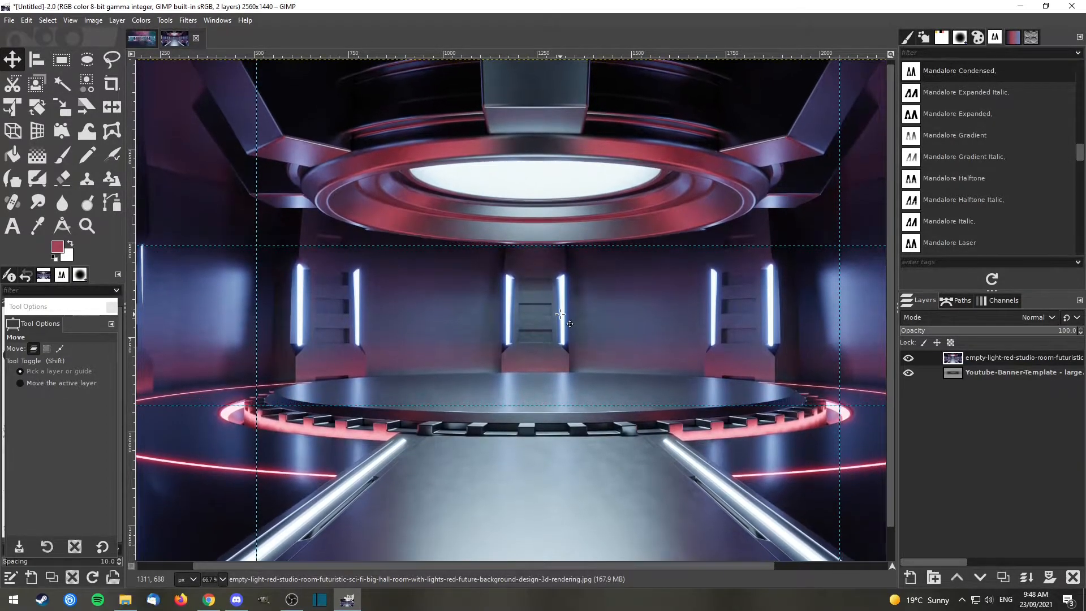
key(Right)
key(Right)
key(Right)
key(Right)
key(Right)
key(Right)
key(Right)
key(Right)
key(Right)
key(Right)
key(Right)
key(Right)
key(Right)
key(Right)
key(Right)
key(Right)
key(Right)
key(Right)
key(Right)
key(Right)
key(Right)
key(Right)
key(Right)
key(Right)
key(Right)
key(Right)
key(Right)
key(Right)
key(Right)
key(Right)
key(Right)
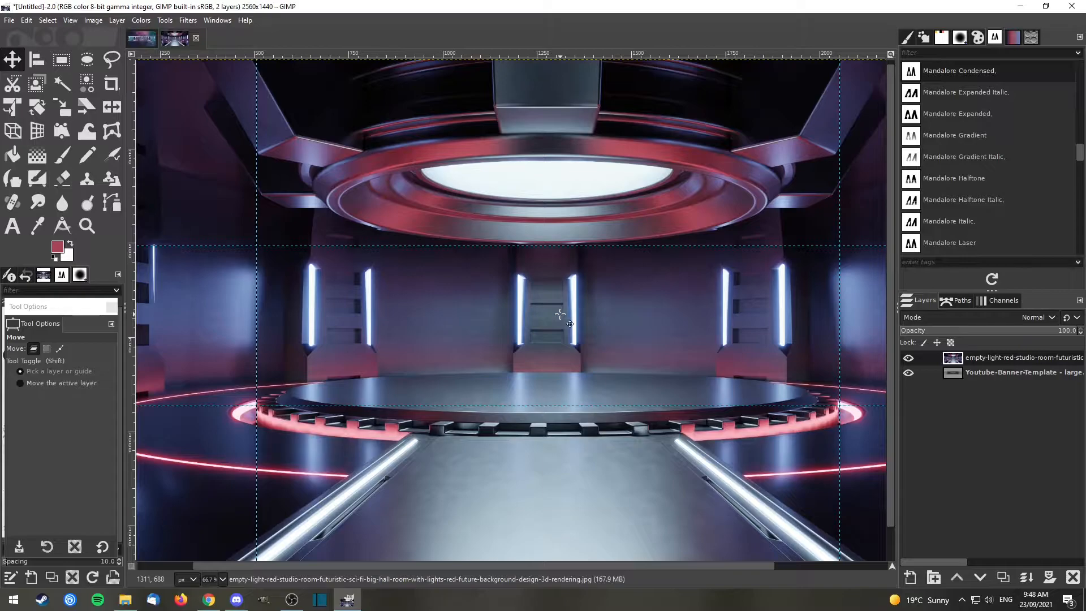
key(Right)
key(Right)
key(Right)
key(Right)
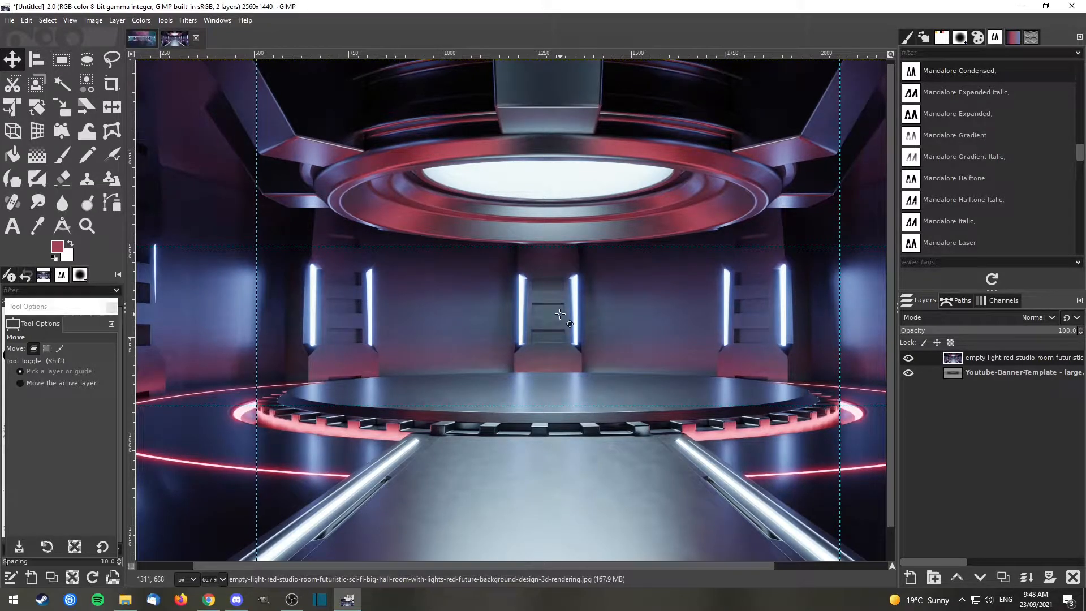
Nudge the studio room layer up until the round platform's front edge sits just above the lower horizontal guide.
key(Up)
key(Up)
key(Up)
key(Up)
key(Up)
key(Up)
key(Up)
key(Up)
key(Up)
key(Up)
key(Up)
key(Up)
key(Up)
key(Up)
key(Up)
key(Up)
key(Up)
key(Up)
key(Up)
key(Up)
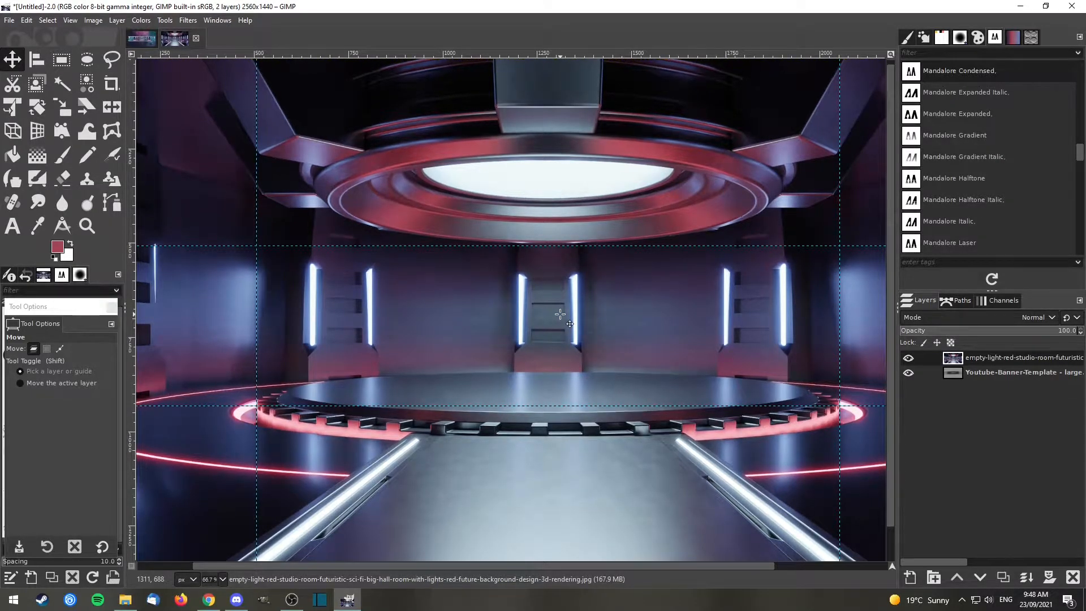
key(Up)
key(Up)
key(Up)
key(Up)
key(Up)
key(Up)
key(Up)
key(Up)
key(Up)
key(Up)
key(Up)
key(Up)
key(Up)
key(Up)
key(Up)
key(Up)
key(Up)
key(Up)
key(Up)
key(Up)
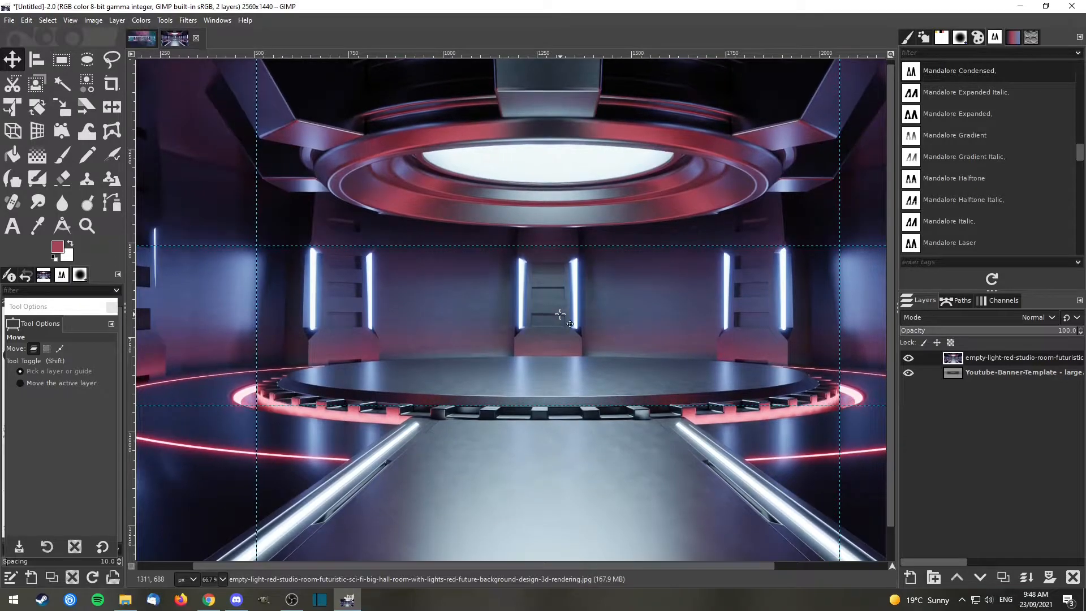
key(Up)
key(Up)
key(Up)
key(Up)
key(Up)
key(Up)
key(Up)
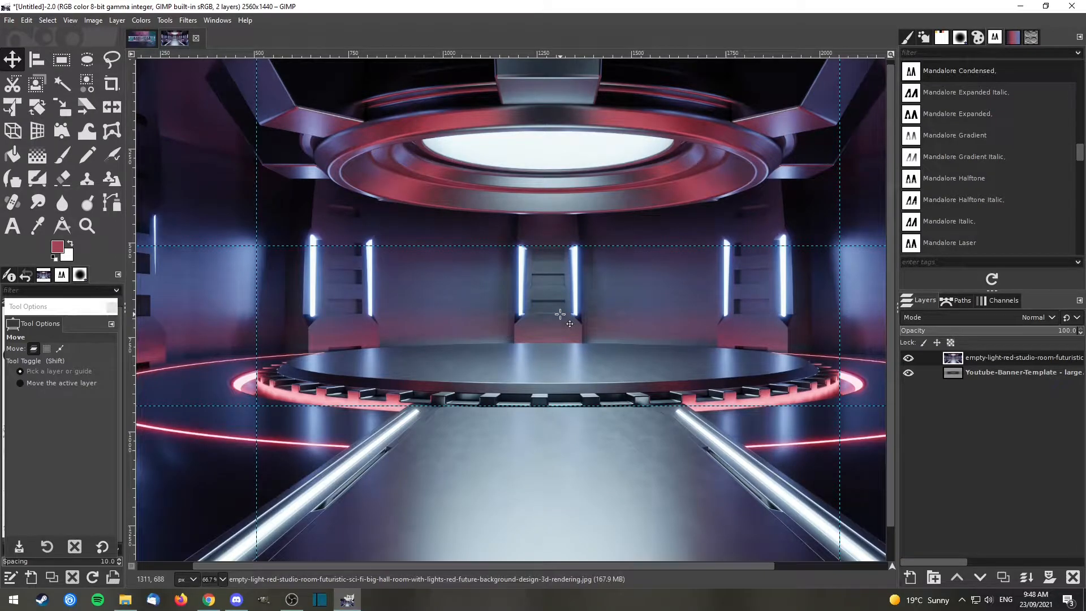
scroll(560, 314, down, 1)
scroll(560, 314, down, 1)
scroll(559, 314, up, 1)
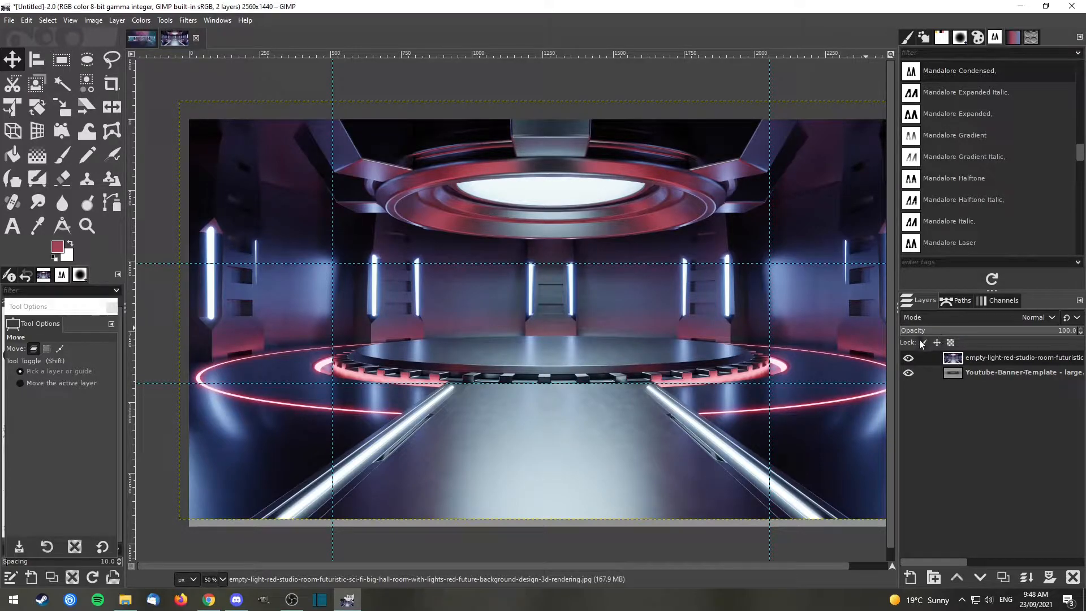
Add a transparent 2560 × 1440 px layer named "mask" above the studio room layer.
click(950, 343)
click(910, 578)
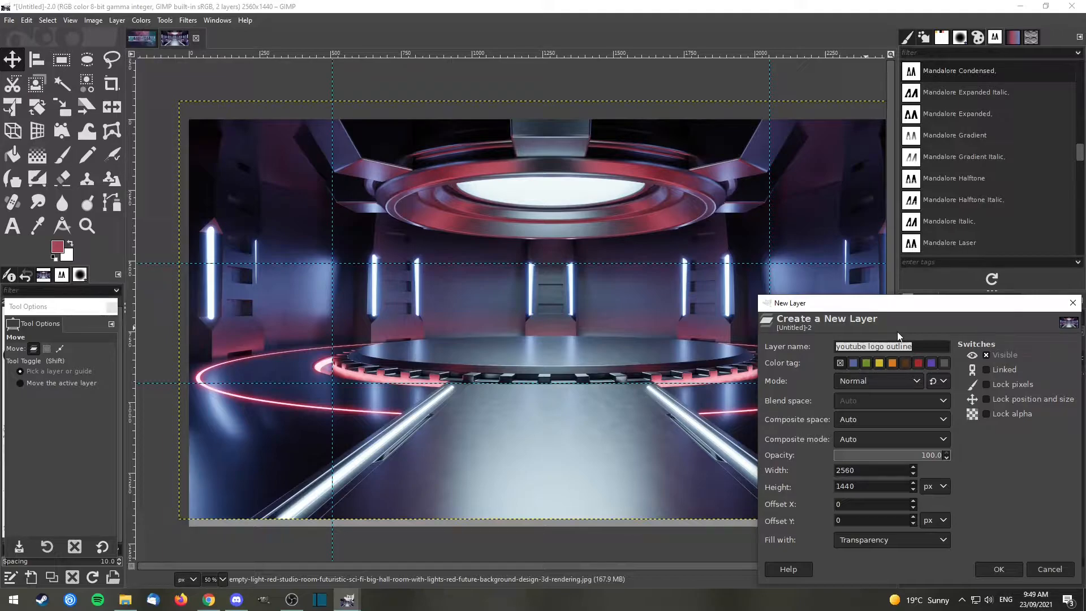
text(mask)
key(Return)
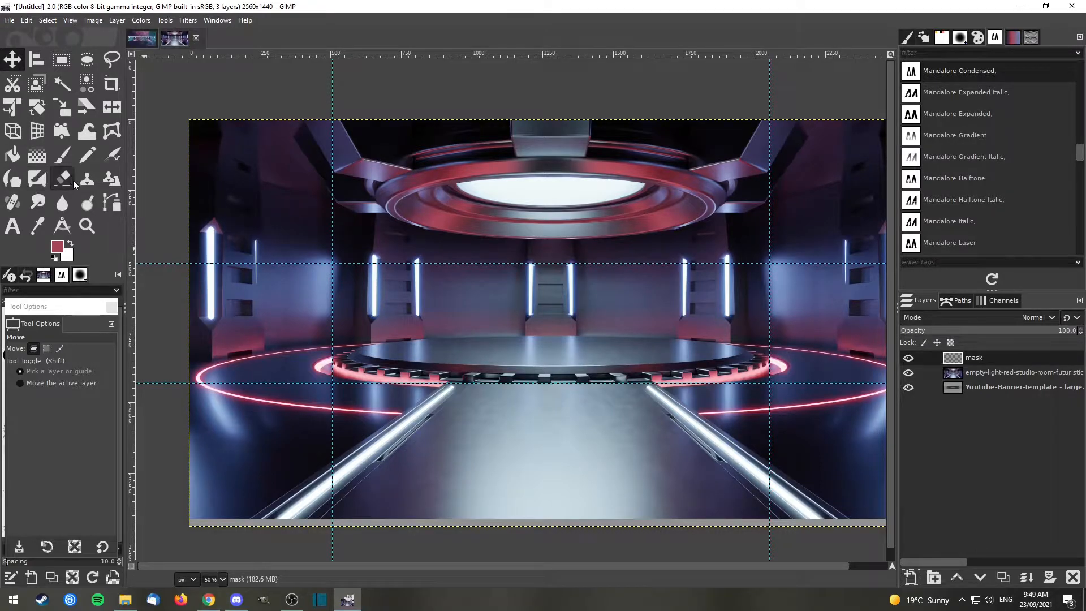
Reset the colours to black and white, select the whole canvas and bucket-fill the mask layer with black.
click(54, 258)
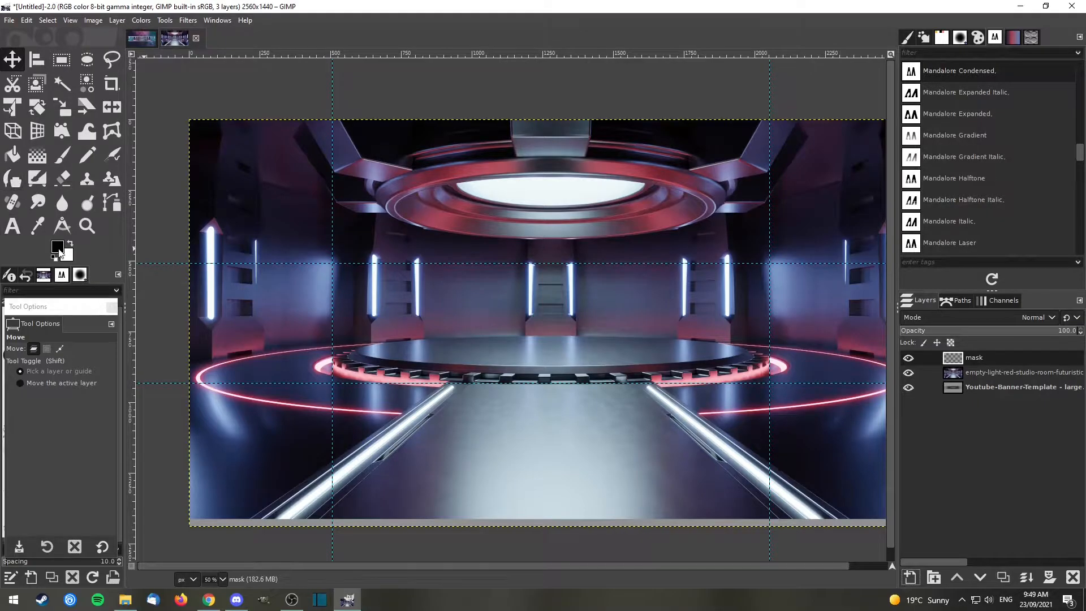
click(12, 157)
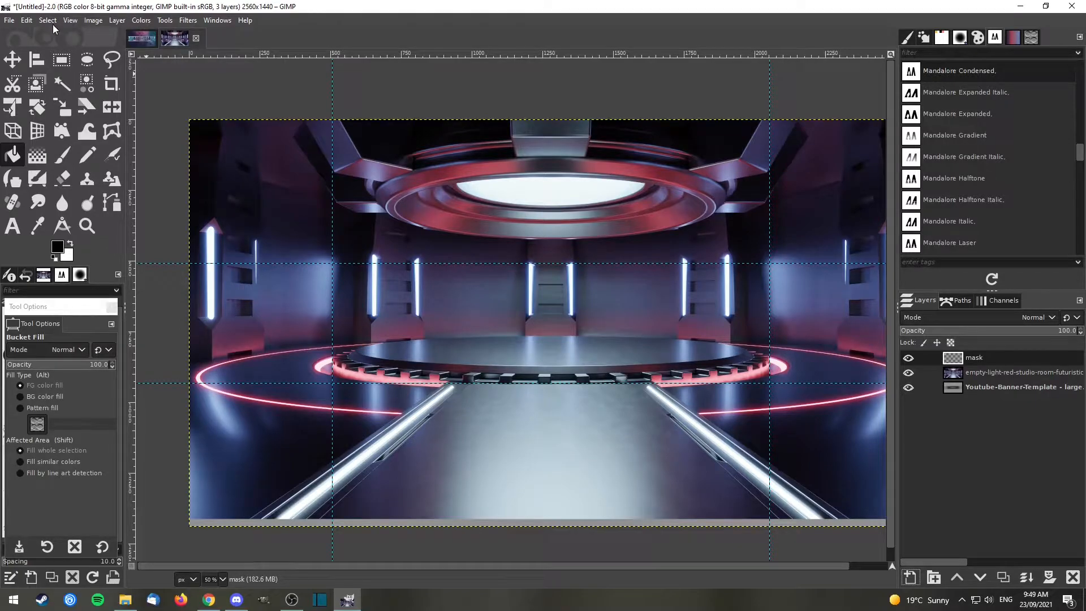
click(48, 21)
click(58, 32)
click(276, 198)
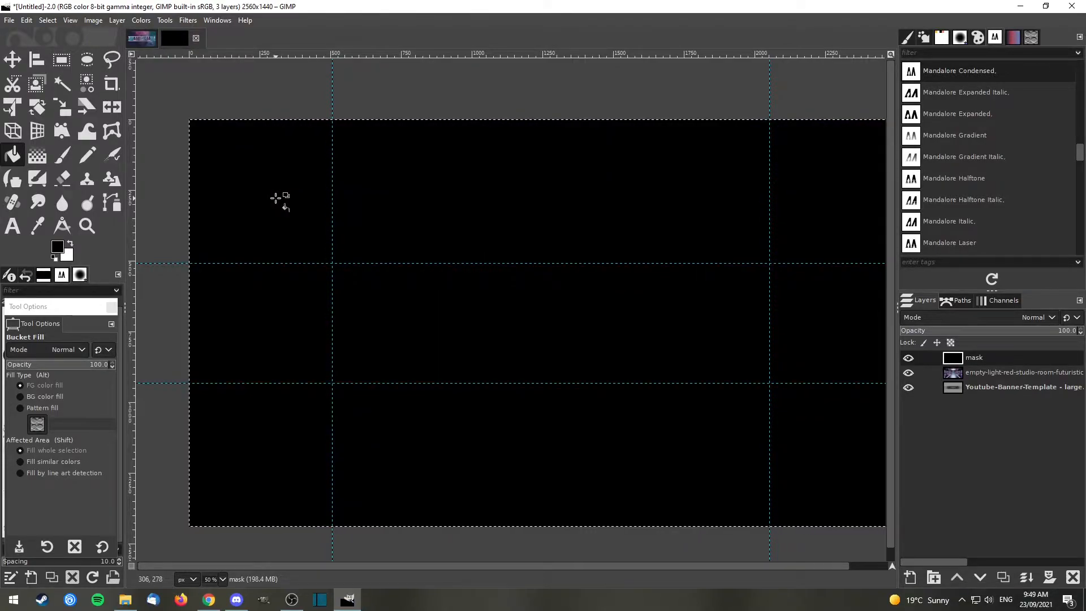
Delete a full-width rectangle of about 2616 × 424 px between the horizontal guides from the mask layer, and clear the selection.
click(13, 59)
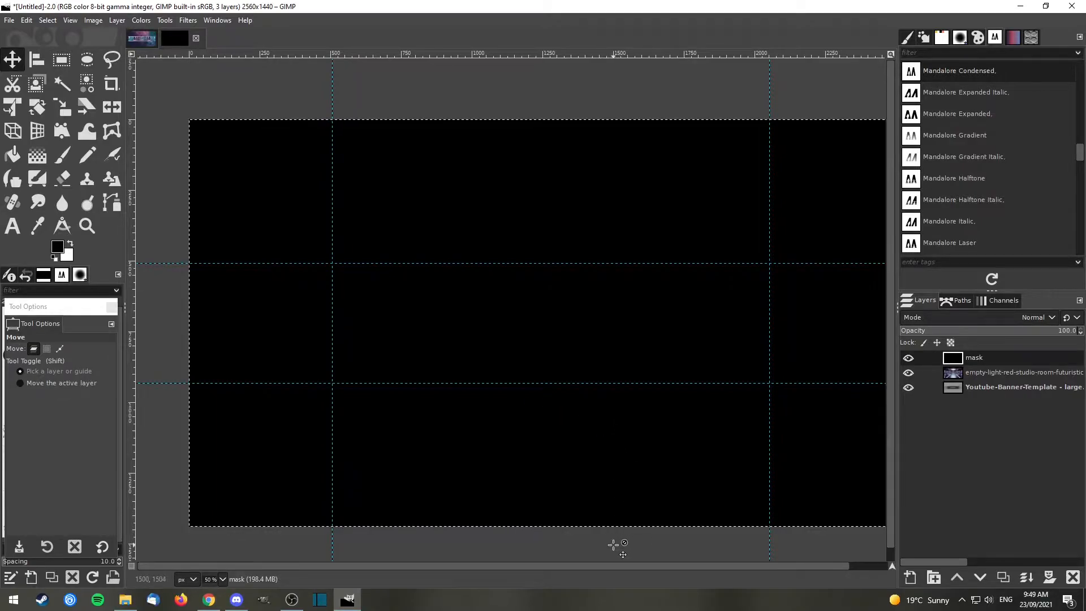
drag(707, 567, 721, 568)
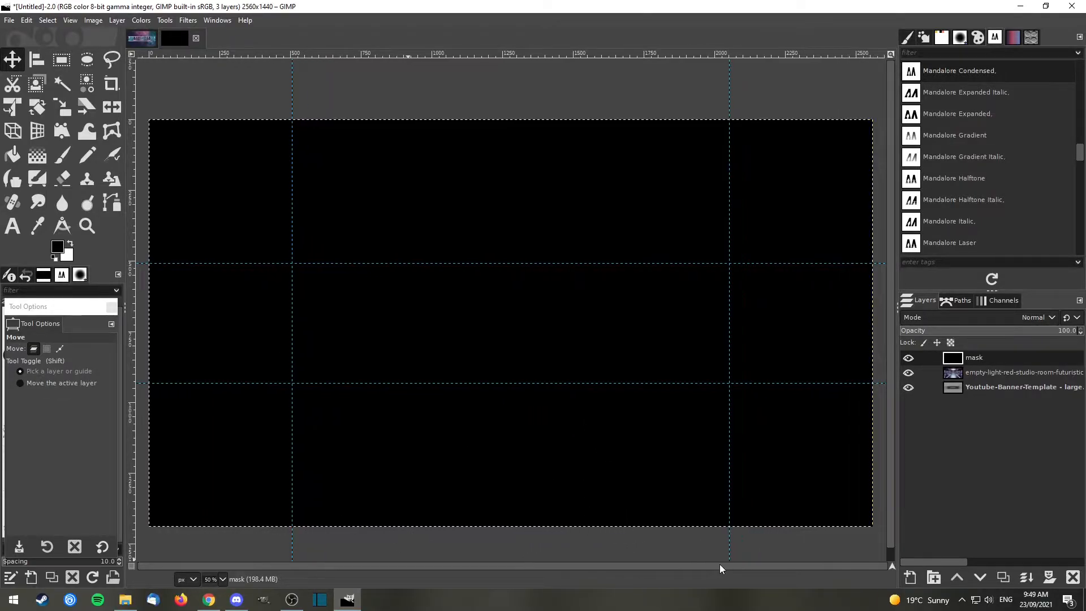
click(62, 61)
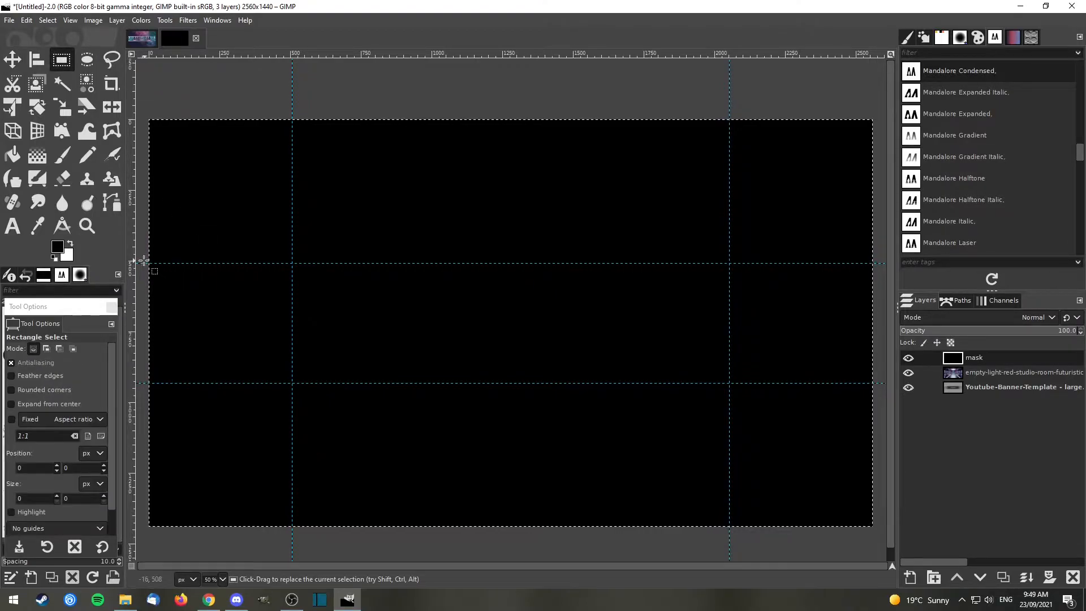
drag(144, 264, 883, 383)
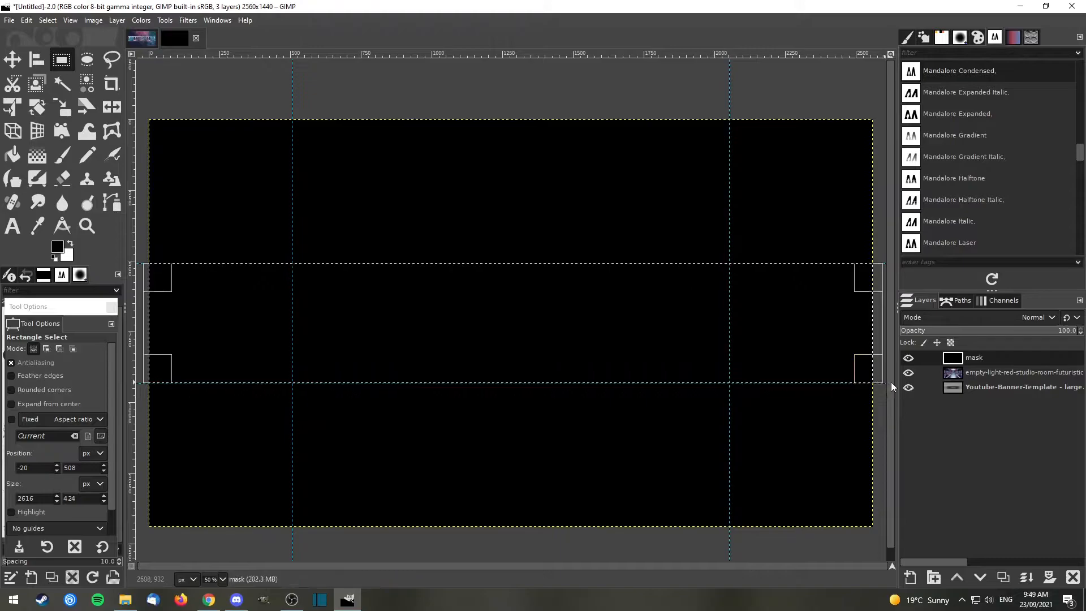
click(991, 355)
key(Delete)
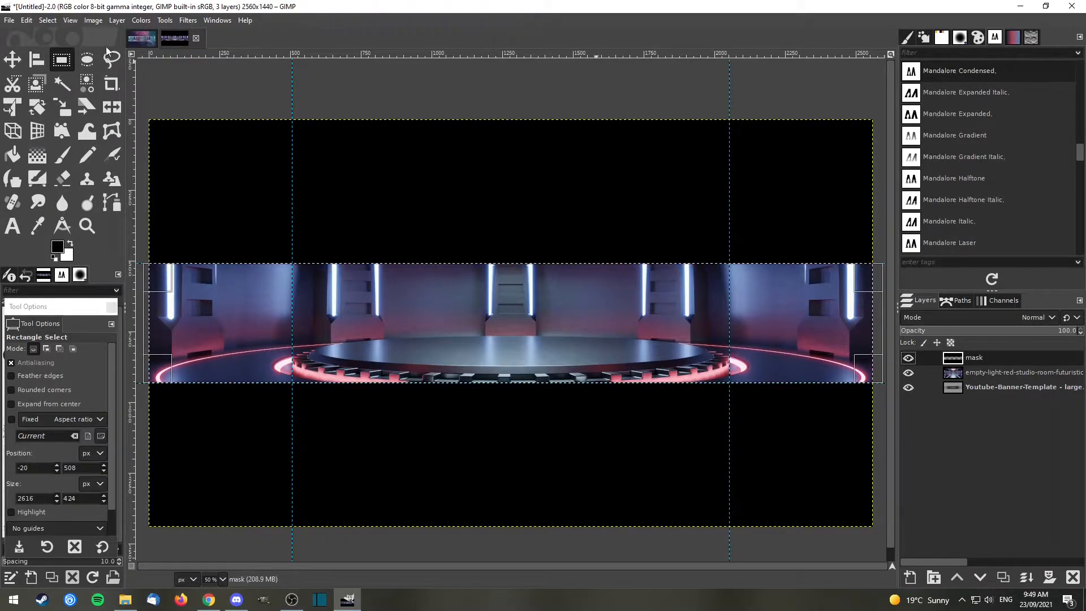
click(54, 22)
click(60, 49)
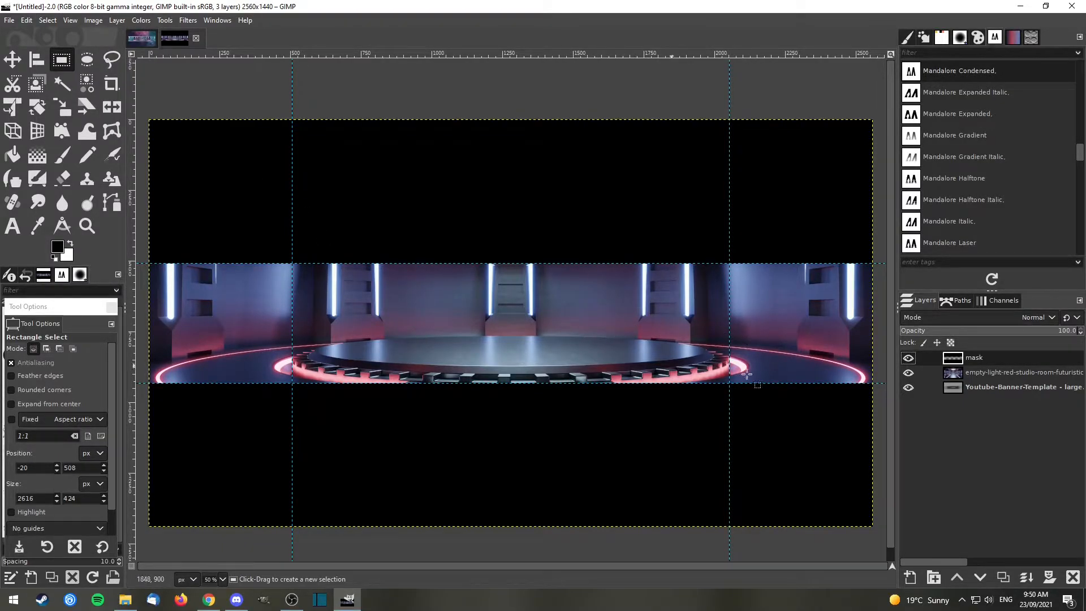
Toggle the mask layer's visibility to compare the full room image with the cropped banner strip.
click(909, 358)
click(909, 358)
click(908, 359)
click(909, 358)
click(909, 358)
click(908, 358)
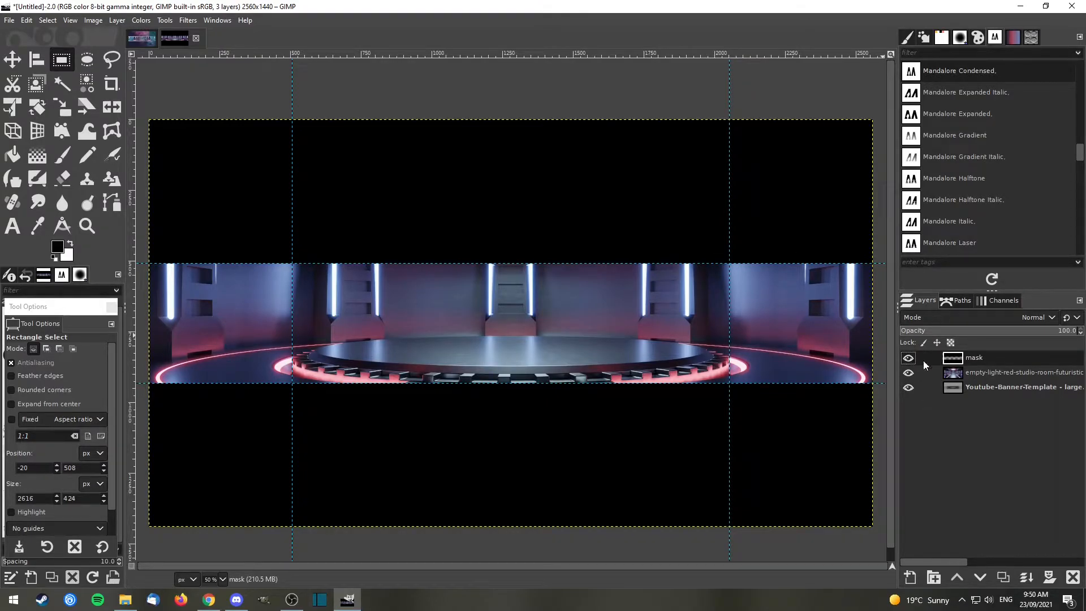
Add the Palettes dialog to the dock and create a new palette named "banner example".
click(979, 38)
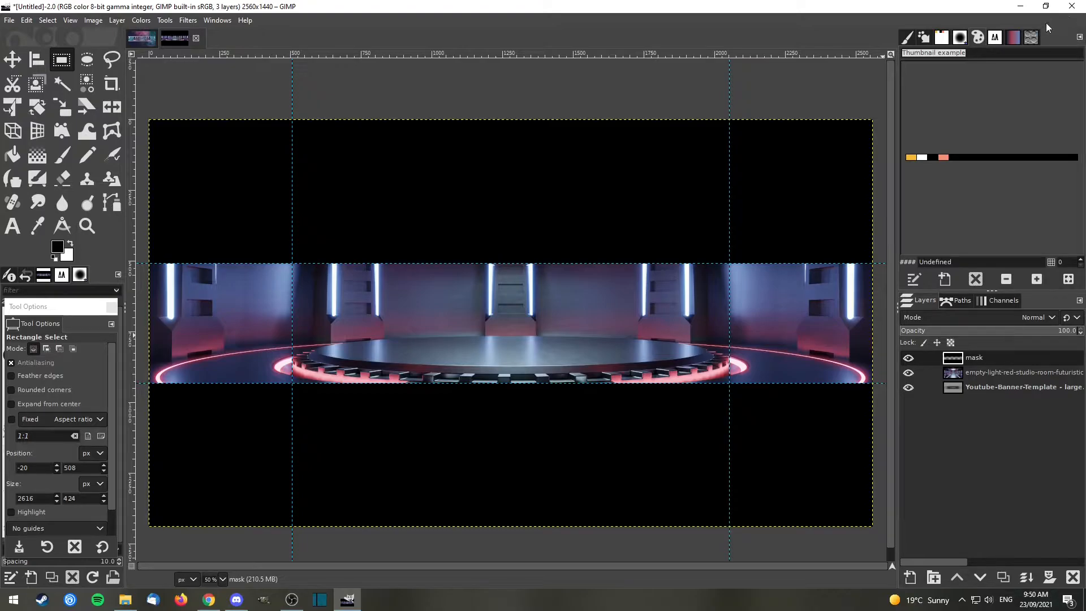
click(1079, 38)
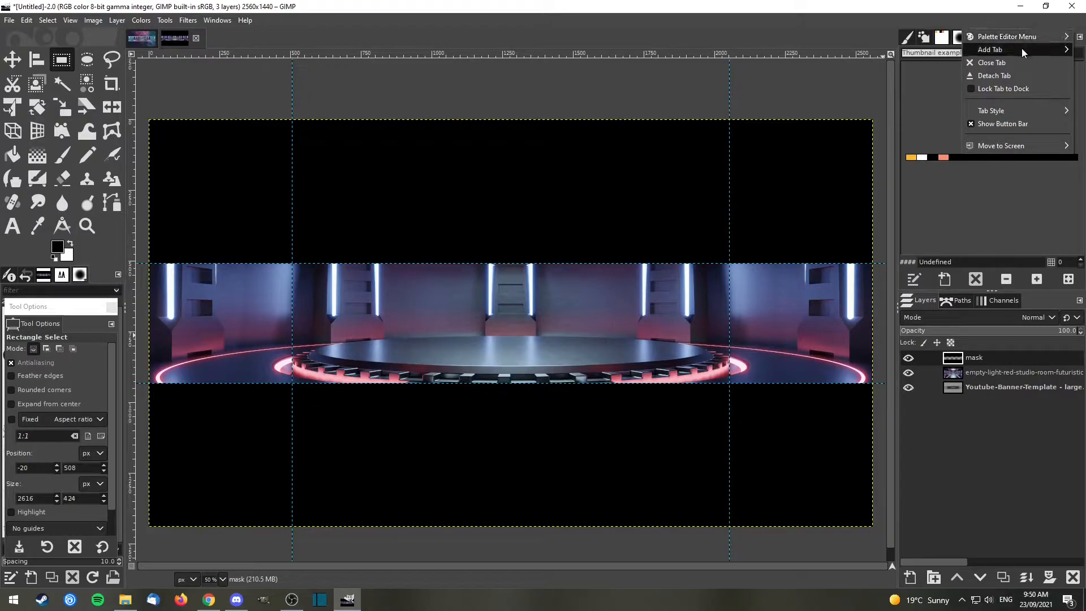
mouse_move(1021, 52)
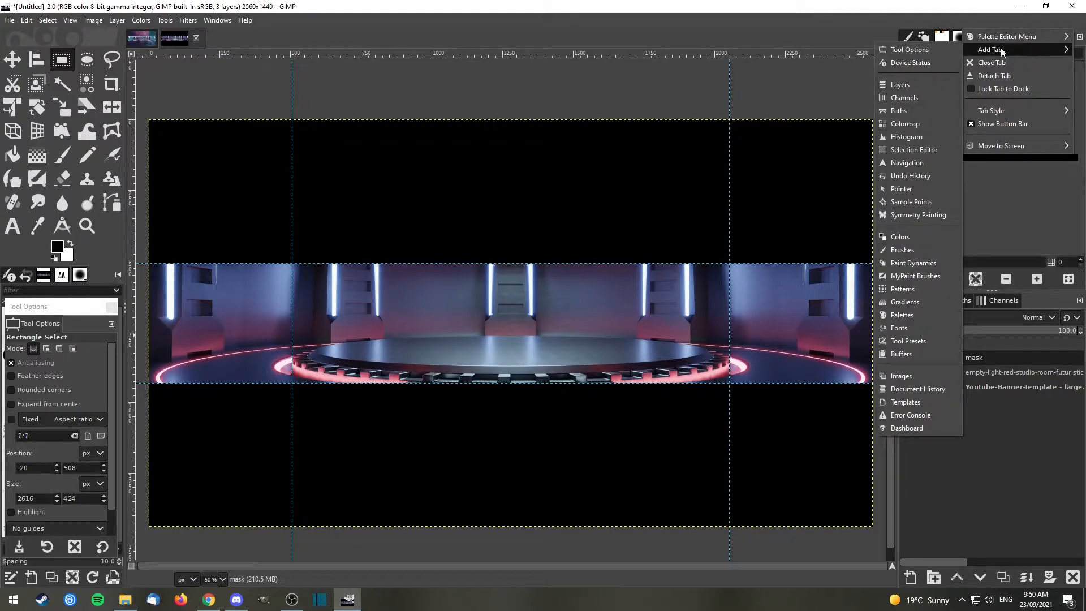
click(912, 316)
scroll(1080, 139, up, 2)
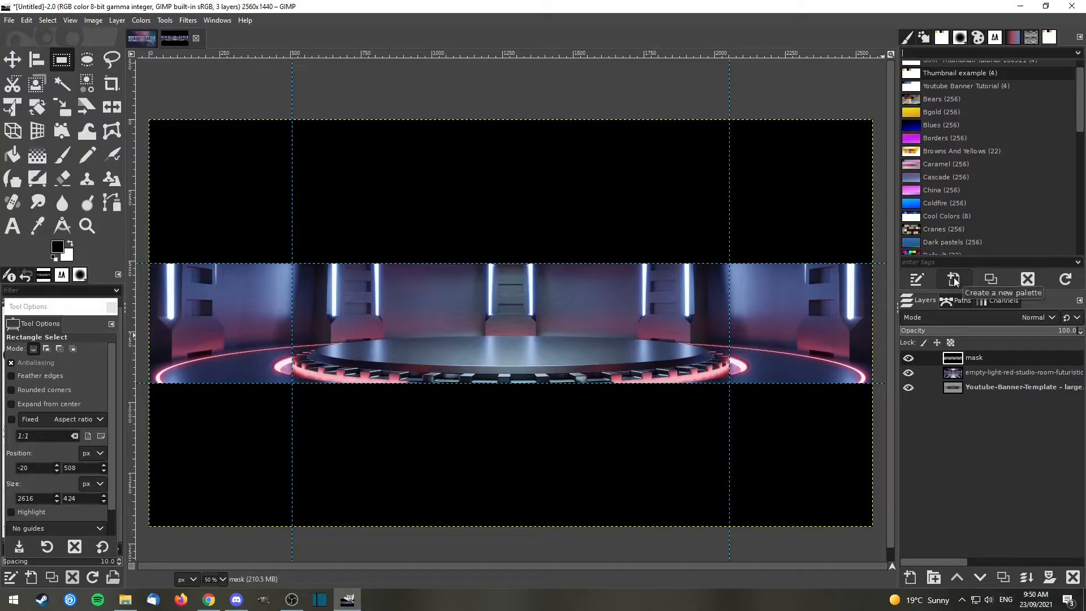
click(953, 277)
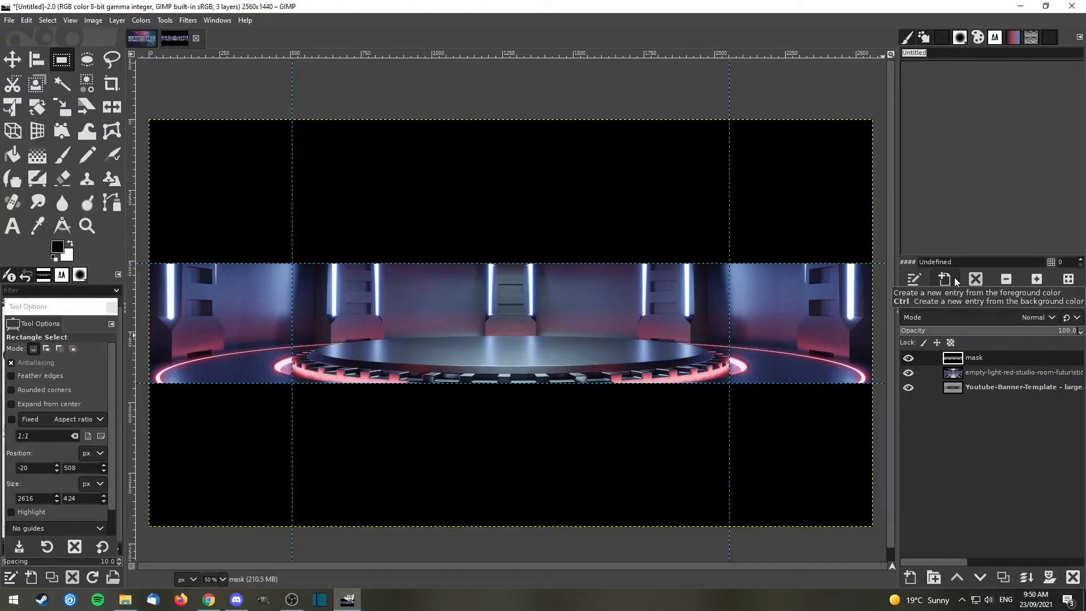
text(banner example)
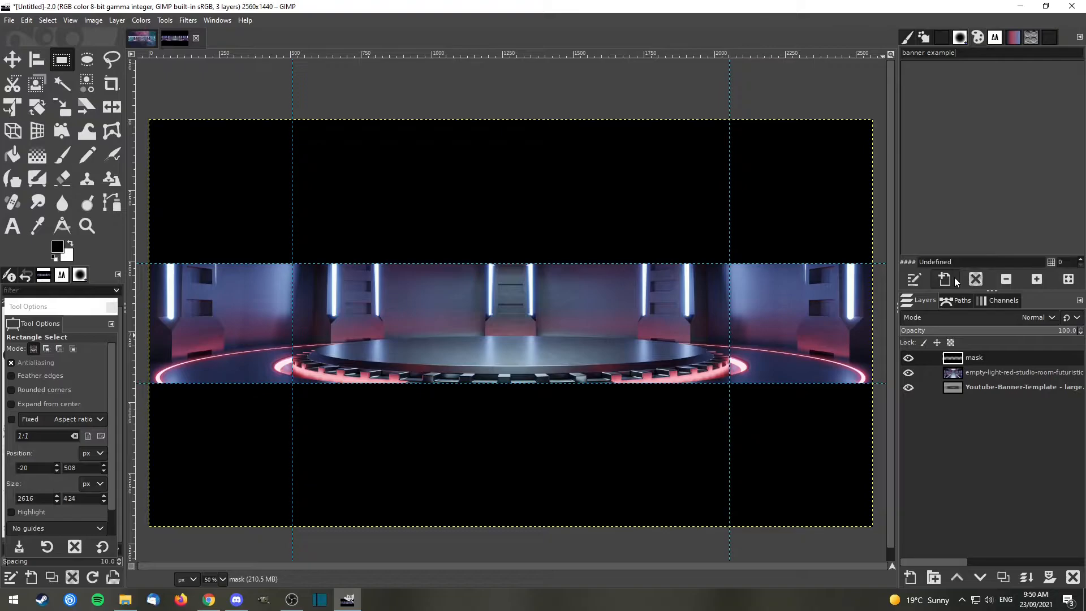
Sample the dark wall, adjust the foreground colour to 1e1e3e, and add it to the palette as "dark purple".
click(57, 250)
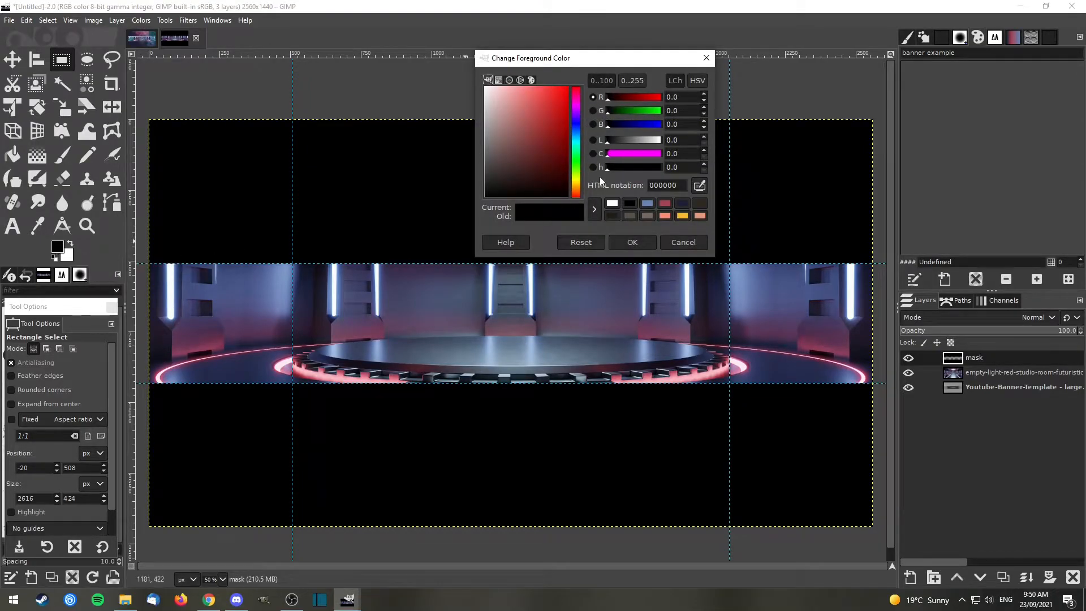
click(700, 186)
click(716, 306)
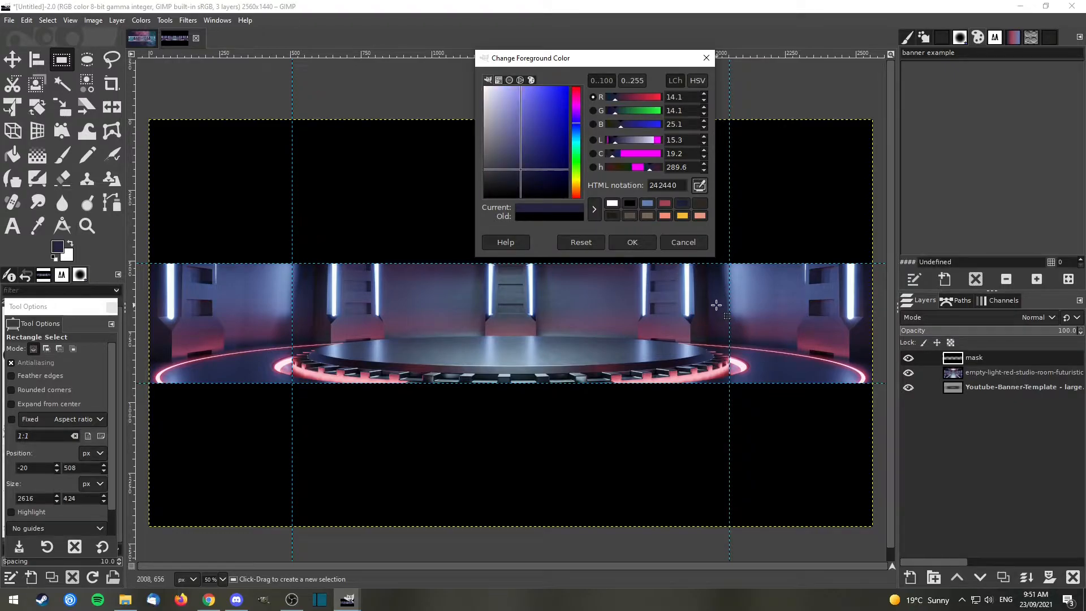
drag(523, 169, 528, 171)
click(631, 241)
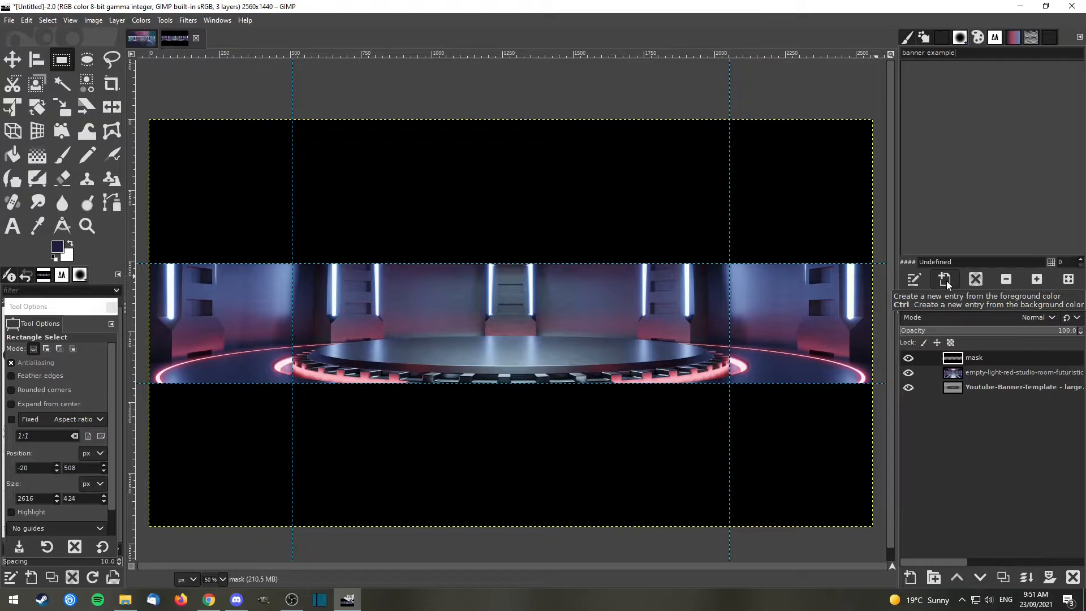
click(945, 281)
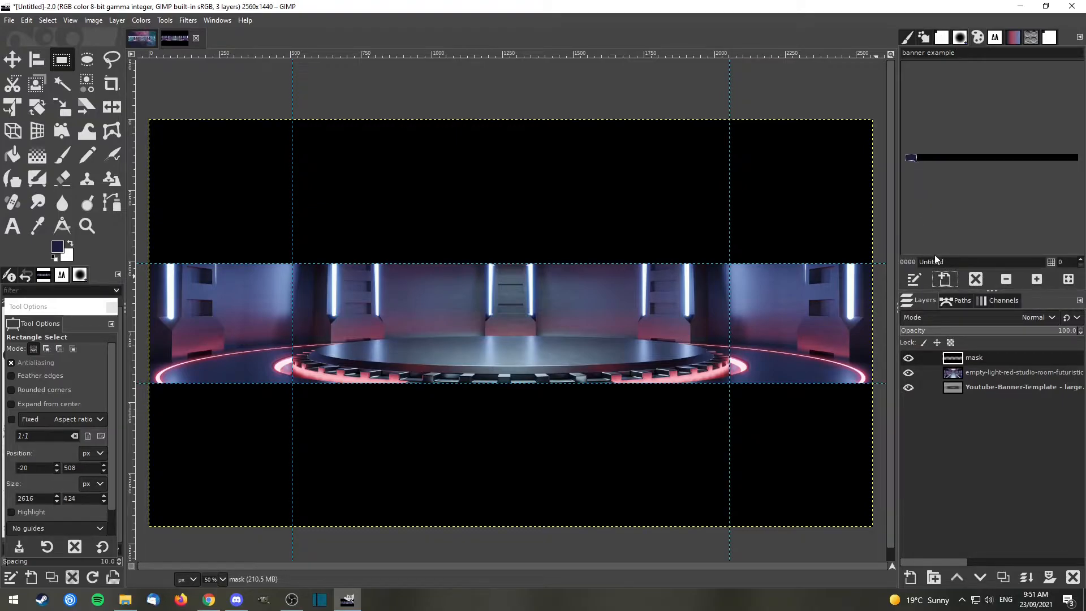
double_click(940, 260)
text(d)
Sample the red from the platform's lower edge as foreground colour c25062 and add it to the banner example palette.
click(58, 247)
click(700, 185)
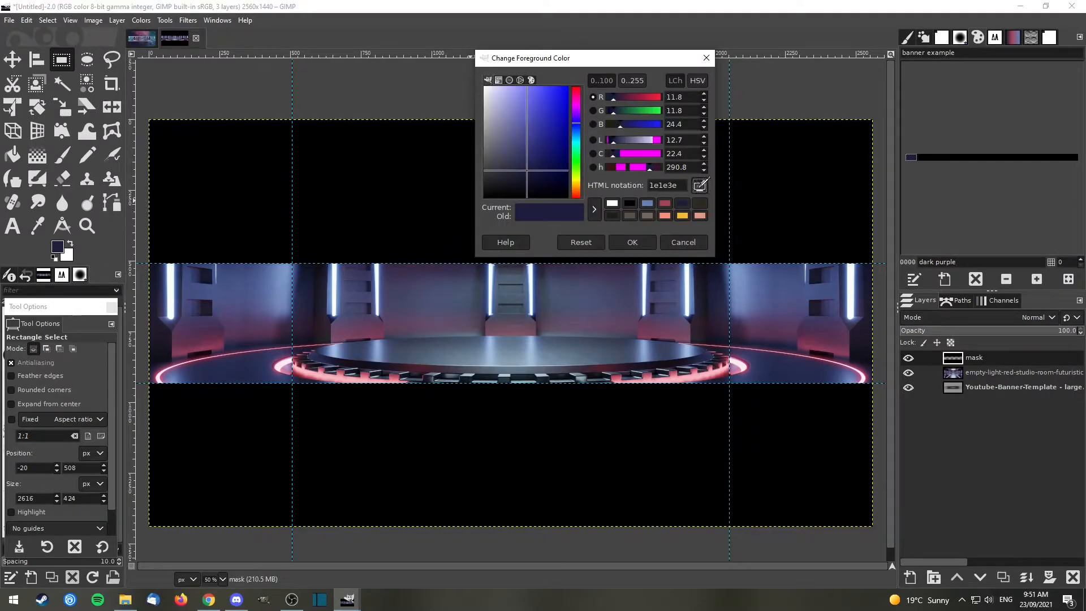
click(338, 374)
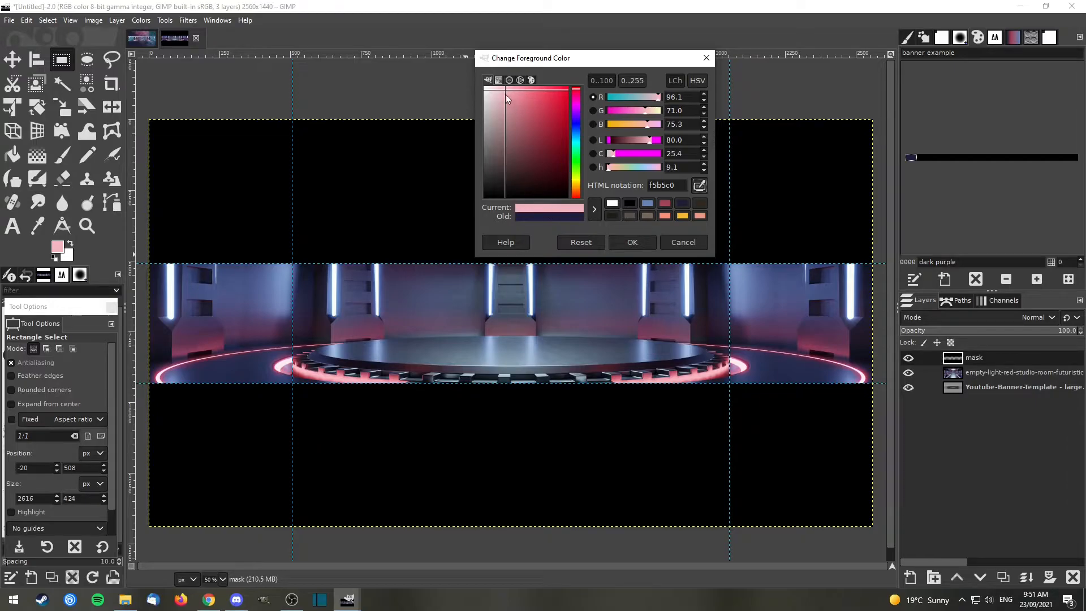
drag(504, 90, 511, 106)
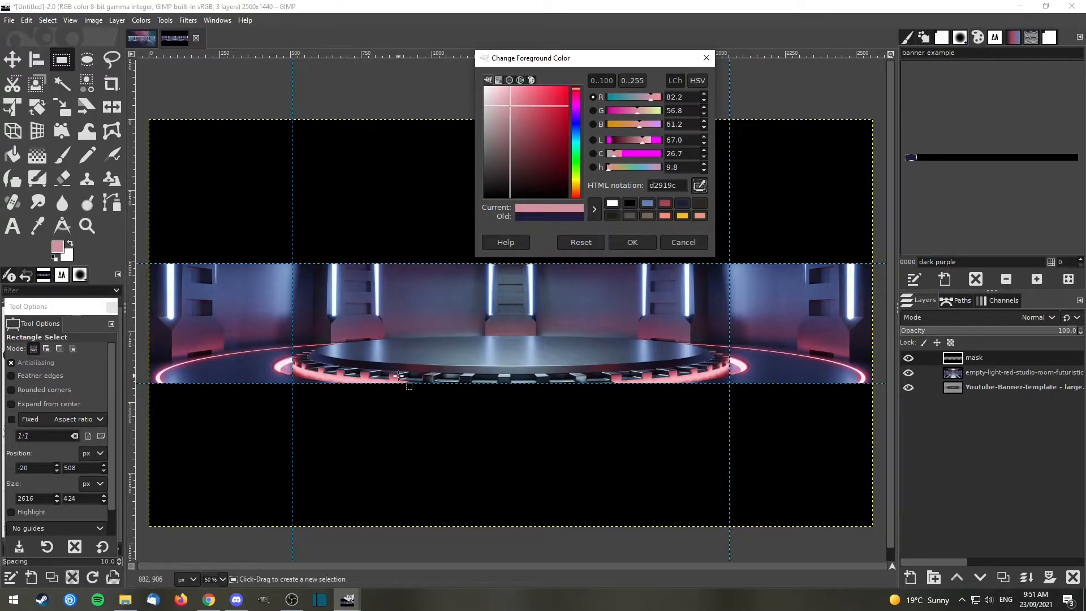
click(702, 188)
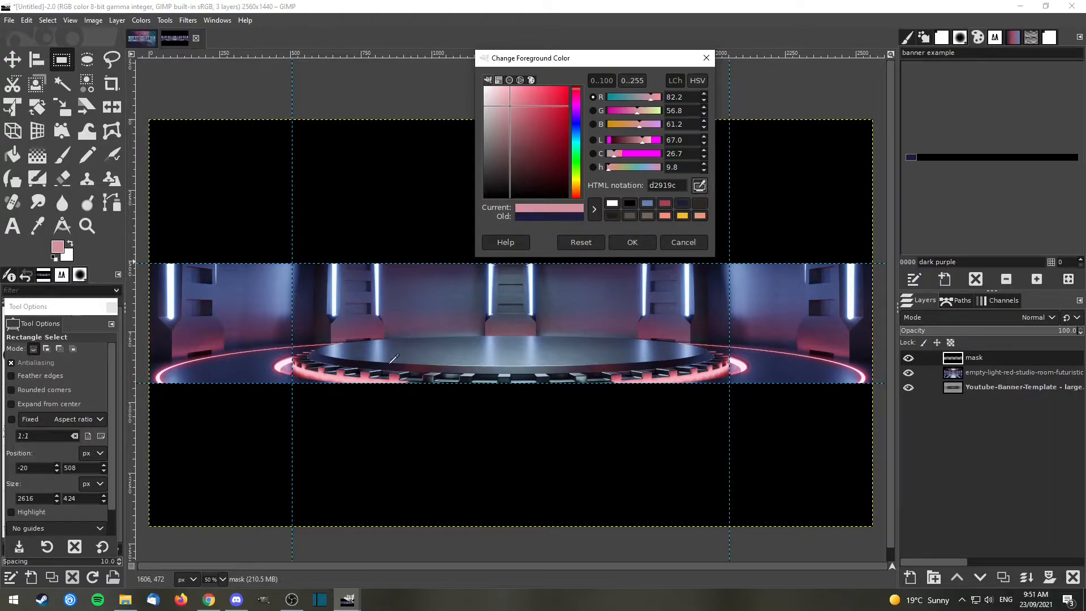
click(401, 375)
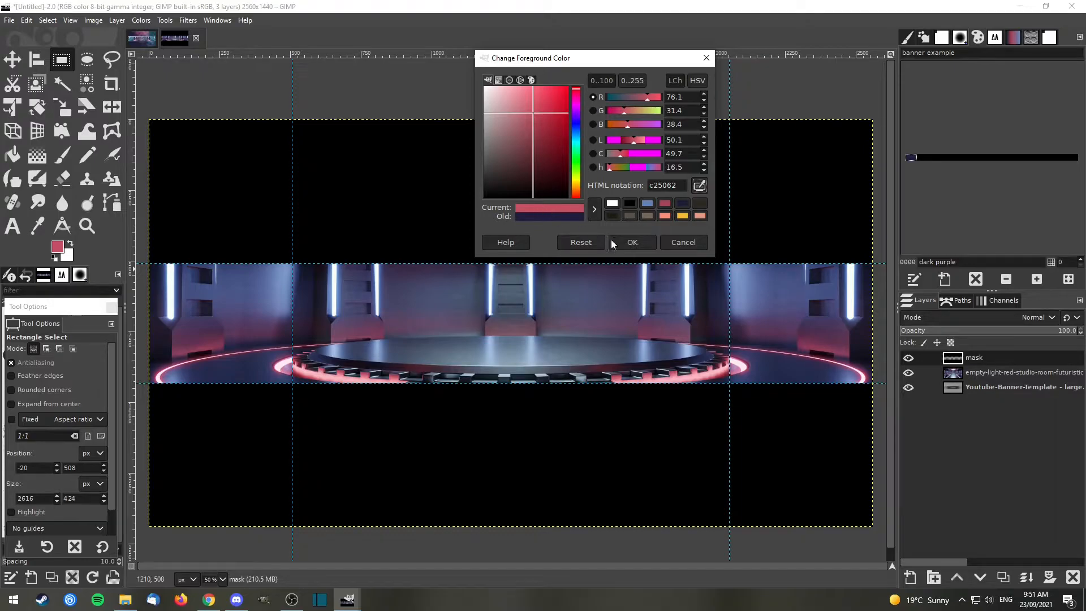
click(631, 242)
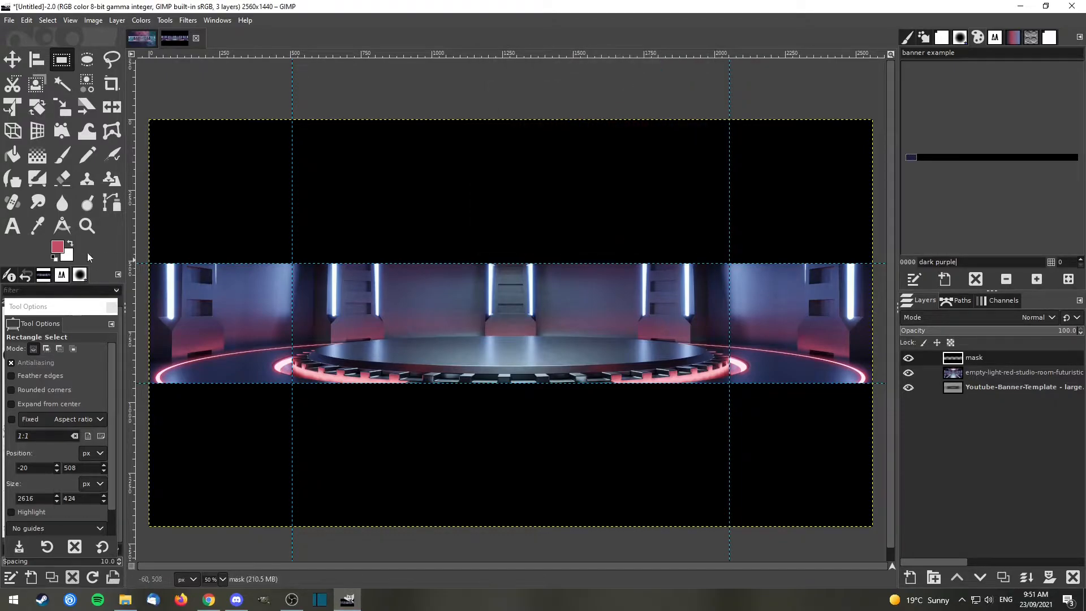
click(944, 279)
Sample the light blue of the wall beside the right vertical guide as foreground colour 798dc0.
click(58, 247)
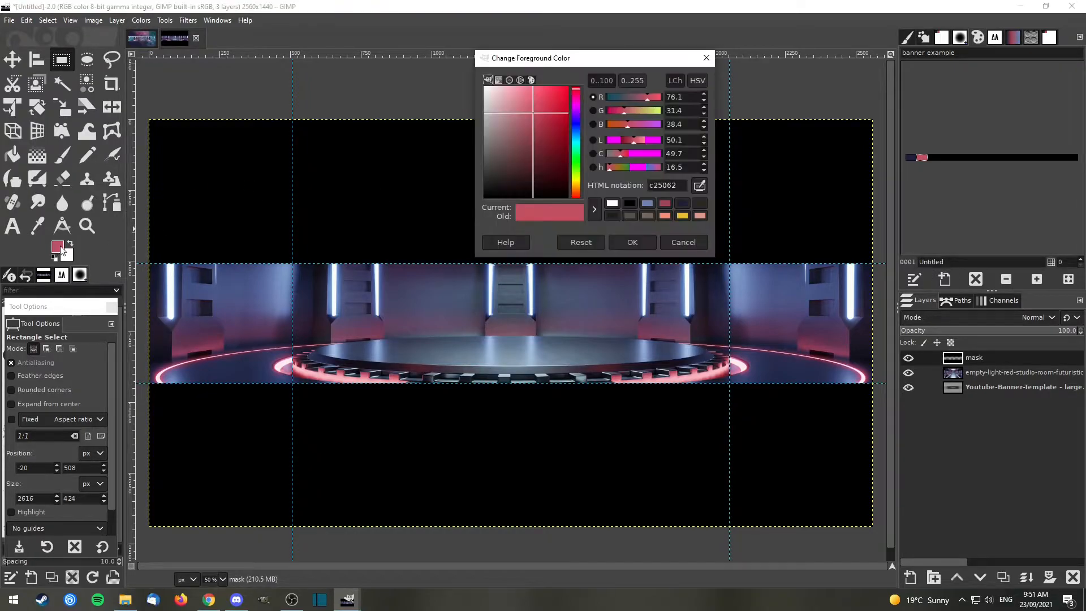
click(699, 185)
click(741, 295)
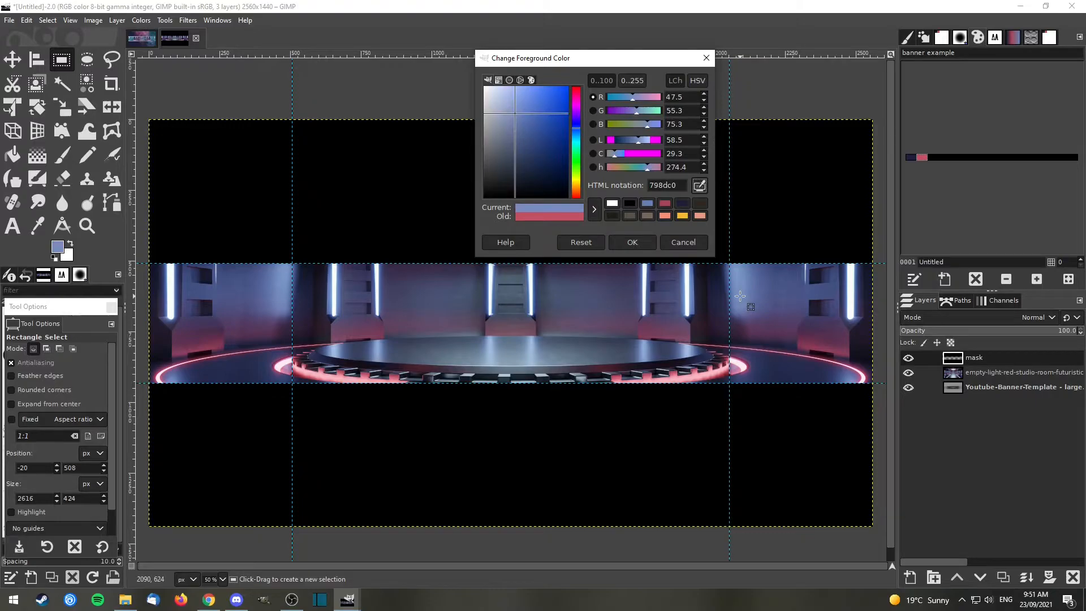
click(632, 241)
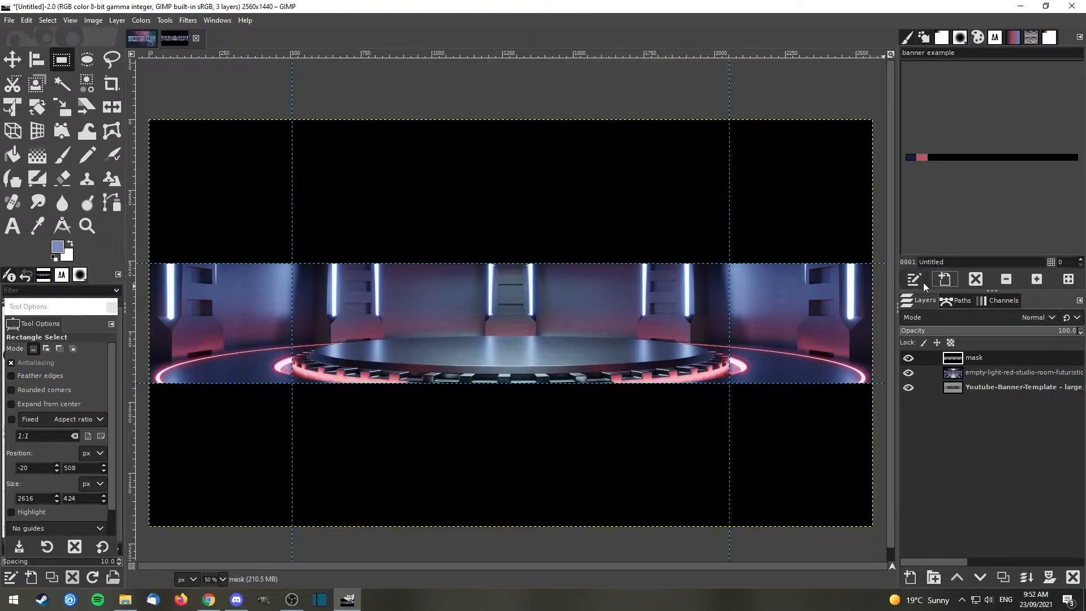
Add the sampled light blue to the banner example palette and reset the foreground and background colours to black and white.
click(949, 282)
click(55, 258)
click(13, 60)
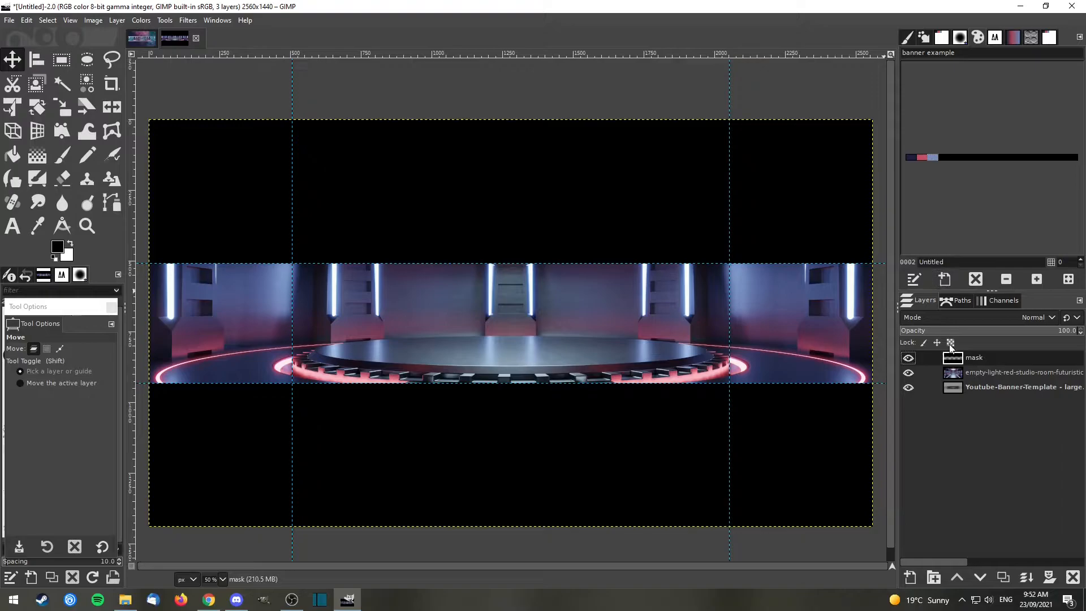
Fuzzy-select the mask's upper and lower black areas, fill them with the palette's dark purple, and clear the selection.
click(62, 84)
click(235, 187)
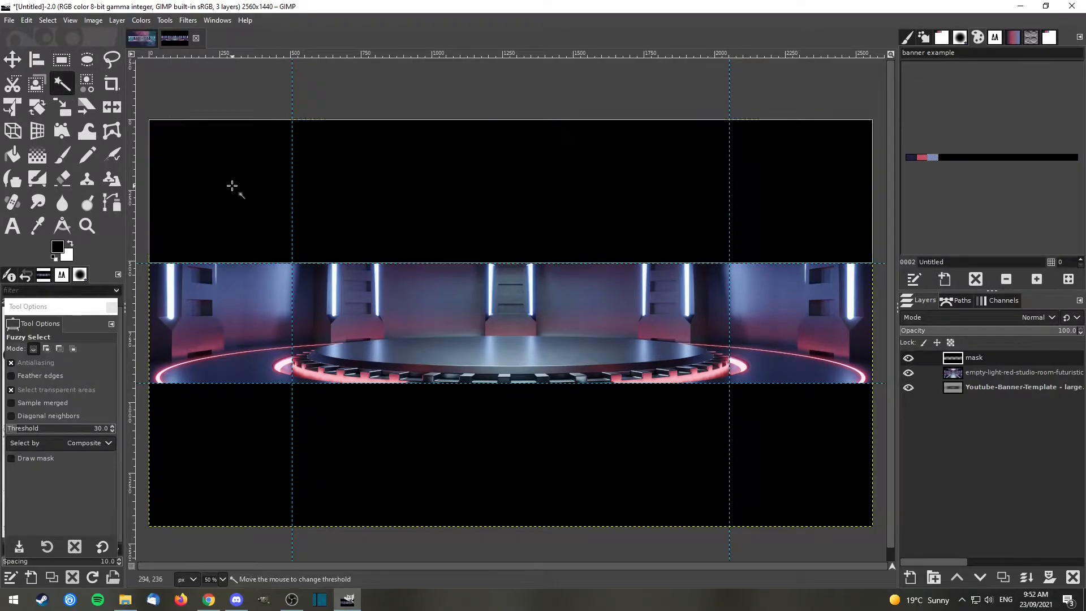
shift+click(249, 482)
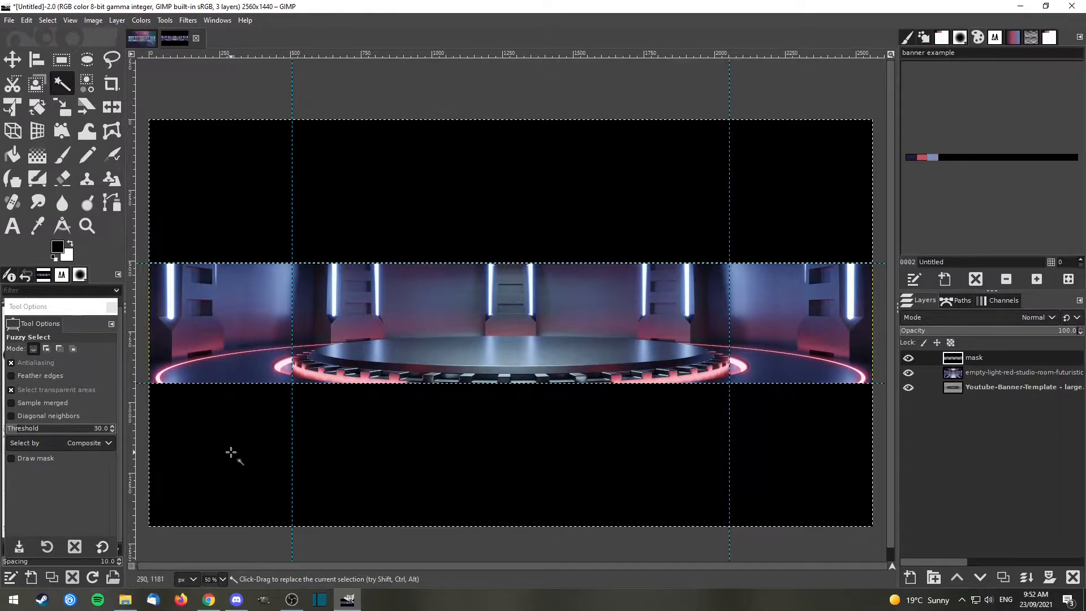
drag(911, 157, 809, 176)
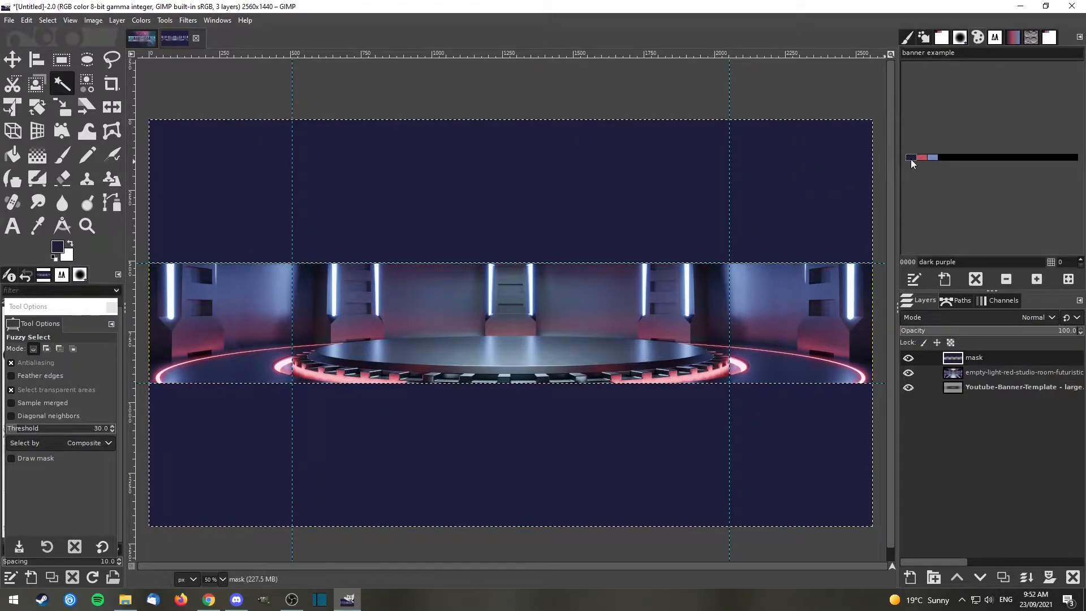
click(49, 22)
click(62, 48)
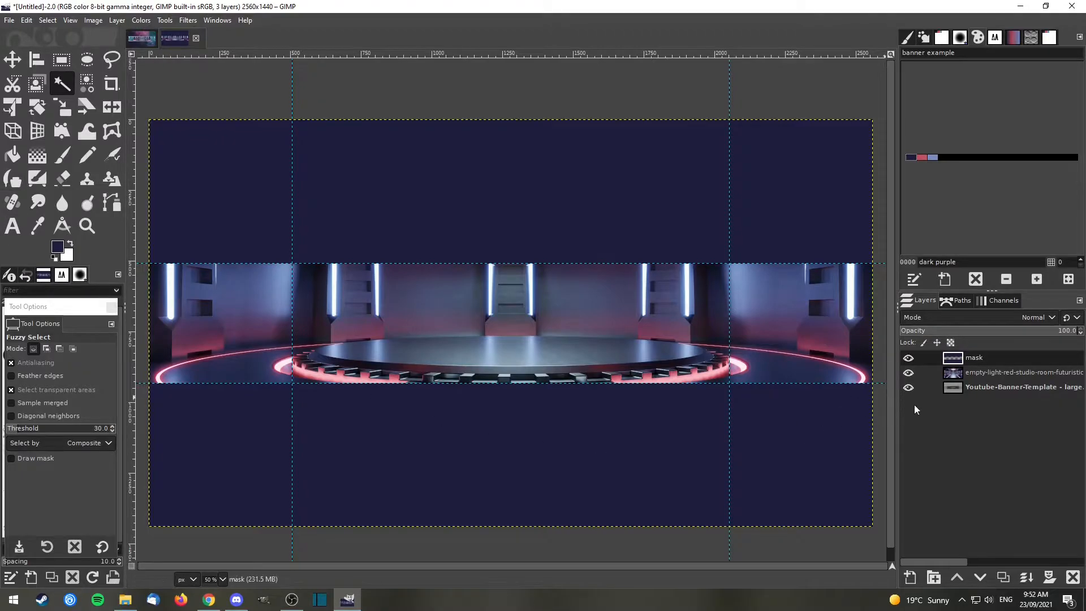
Create a transparent 2560 × 1440 px layer named "text" above the mask layer.
click(950, 342)
click(910, 576)
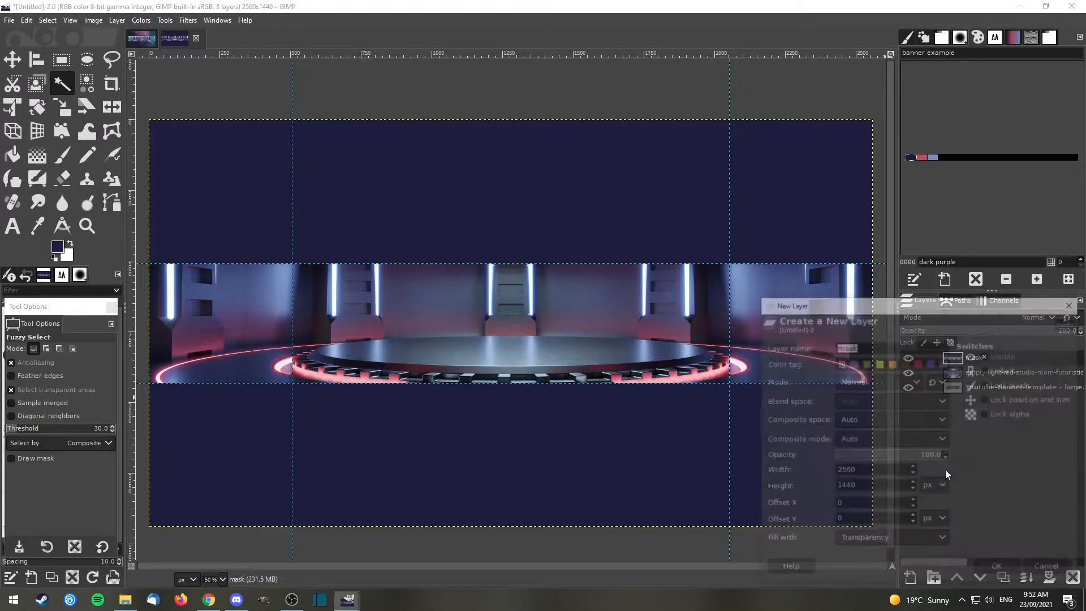
text(text)
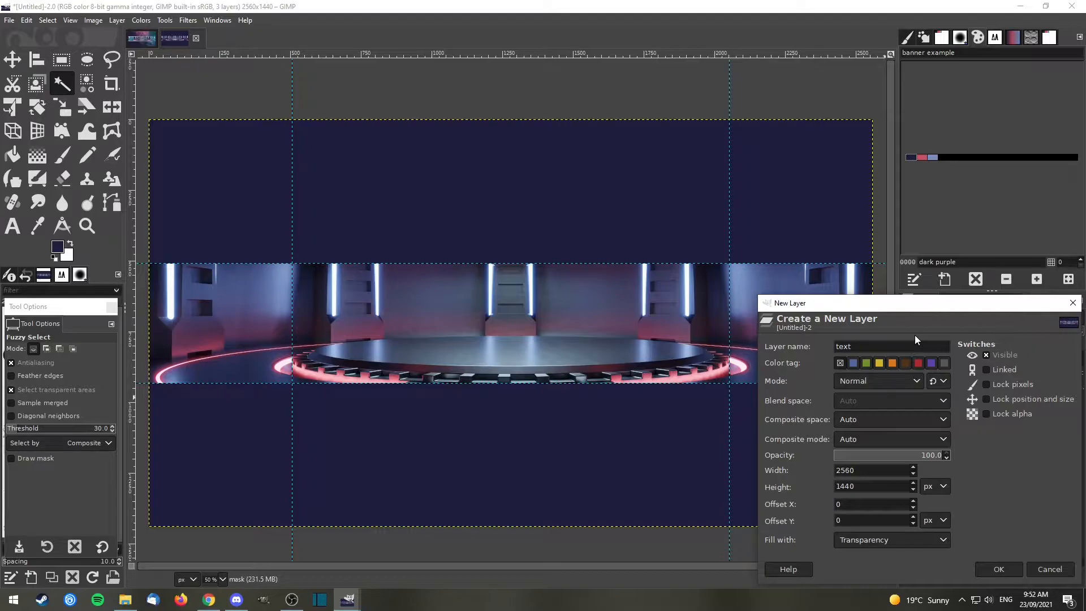
key(Return)
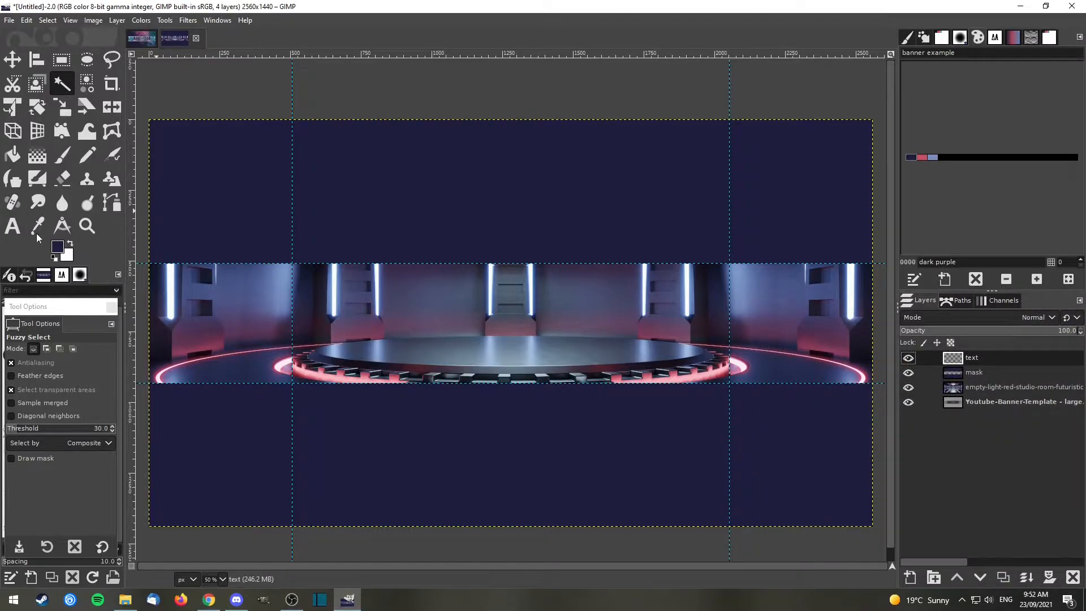
Set the Text tool's colour to the palette's light blue, 798dc0.
click(8, 226)
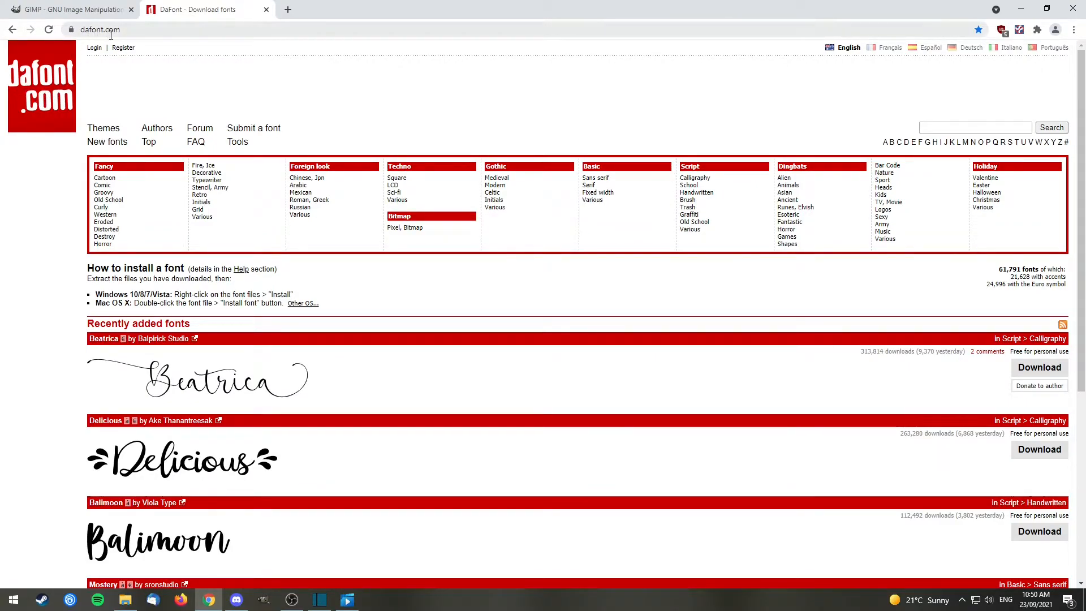
drag(1082, 116, 1082, 152)
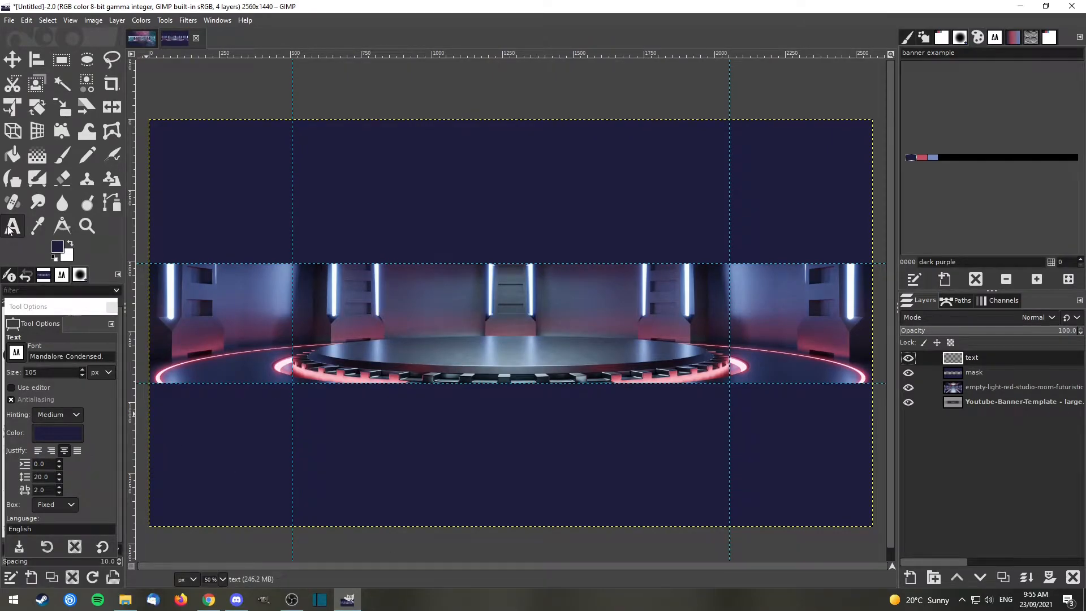
click(46, 433)
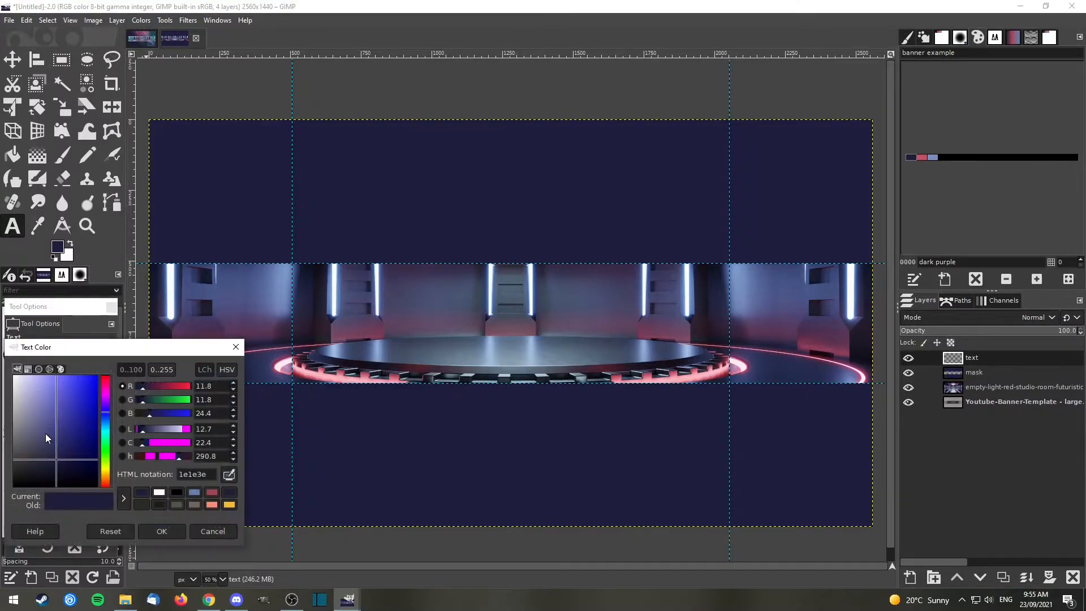
click(932, 158)
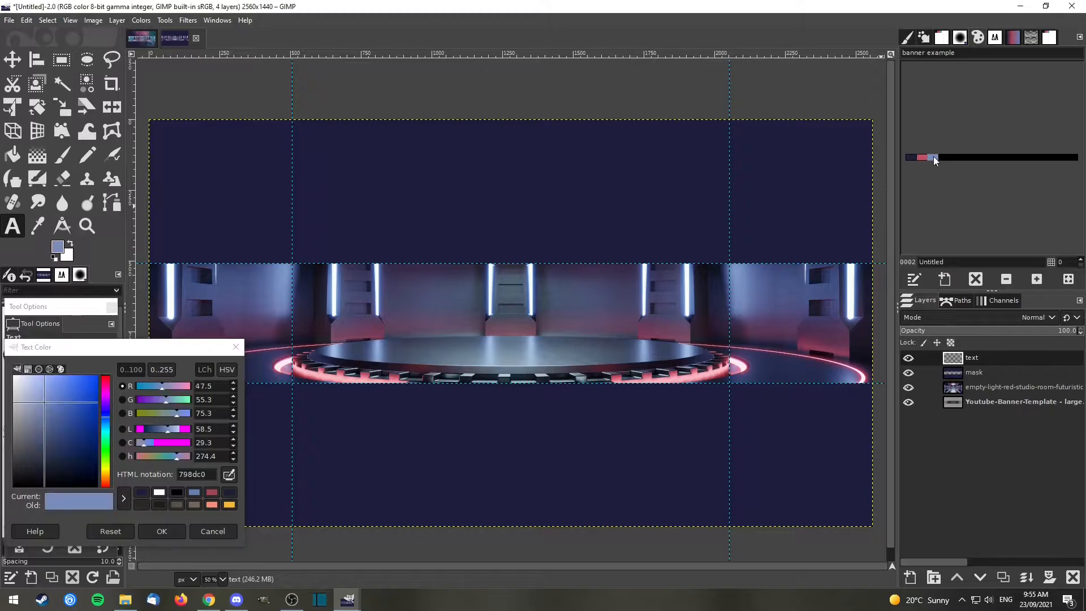
click(162, 531)
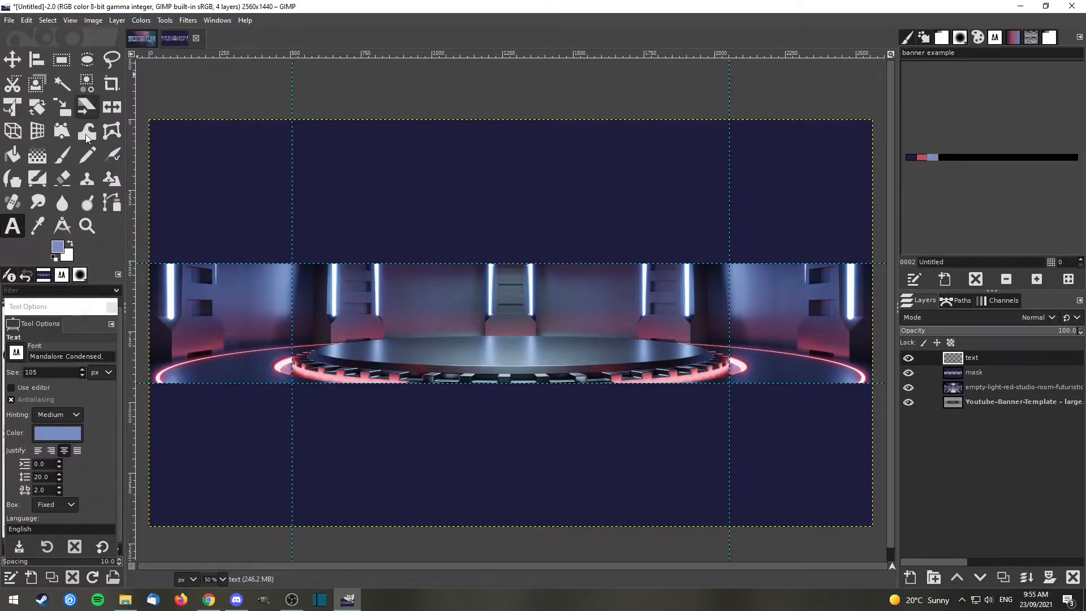
Add a vertical guide at 50% of the image width.
click(115, 19)
click(115, 19)
click(93, 20)
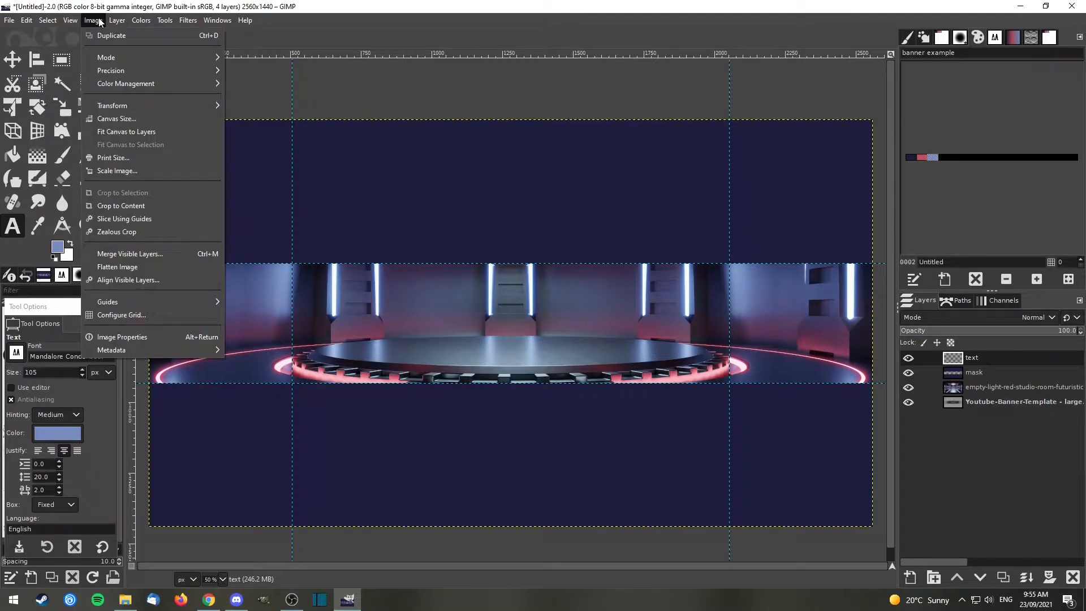
mouse_move(120, 299)
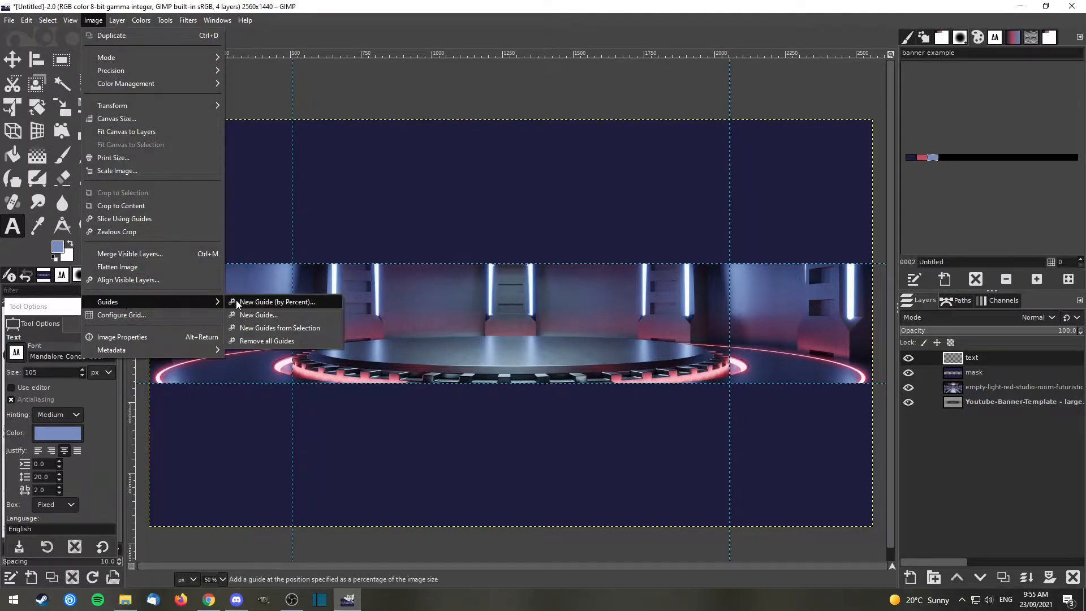
click(260, 301)
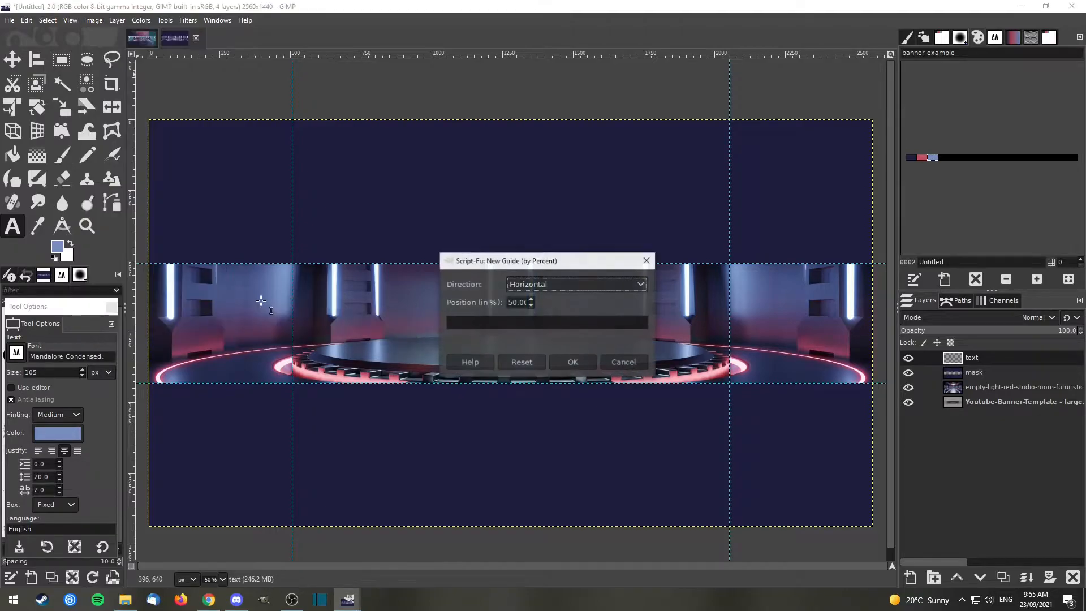
click(548, 284)
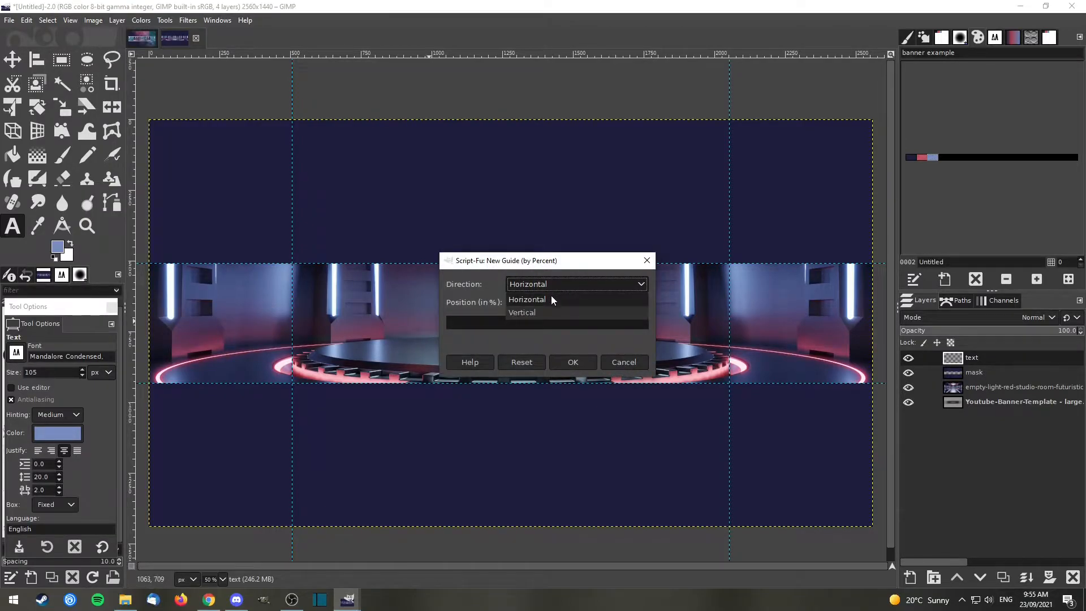
click(556, 315)
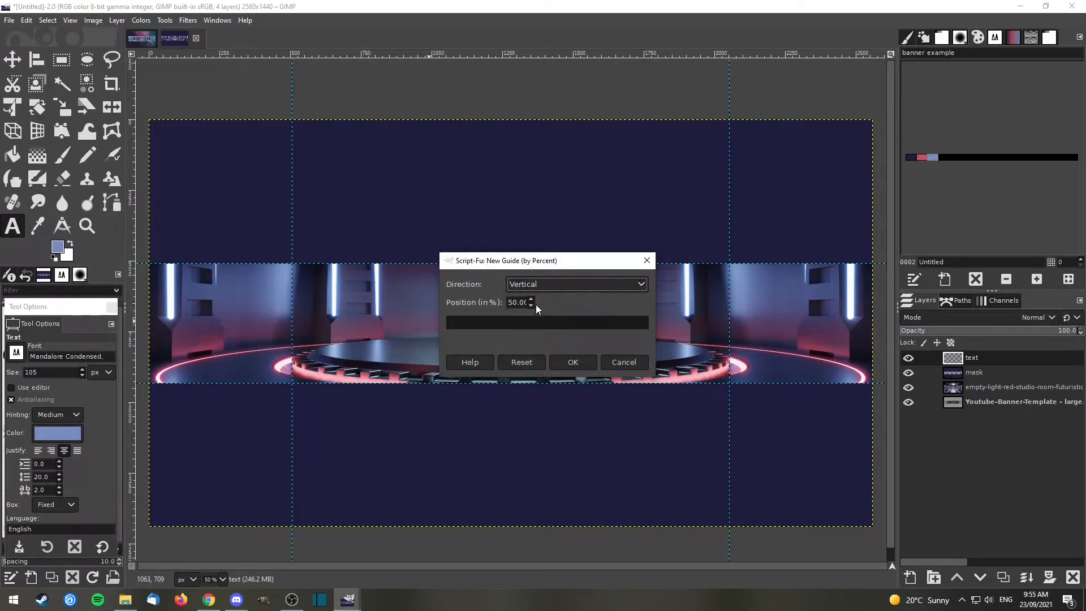
click(570, 362)
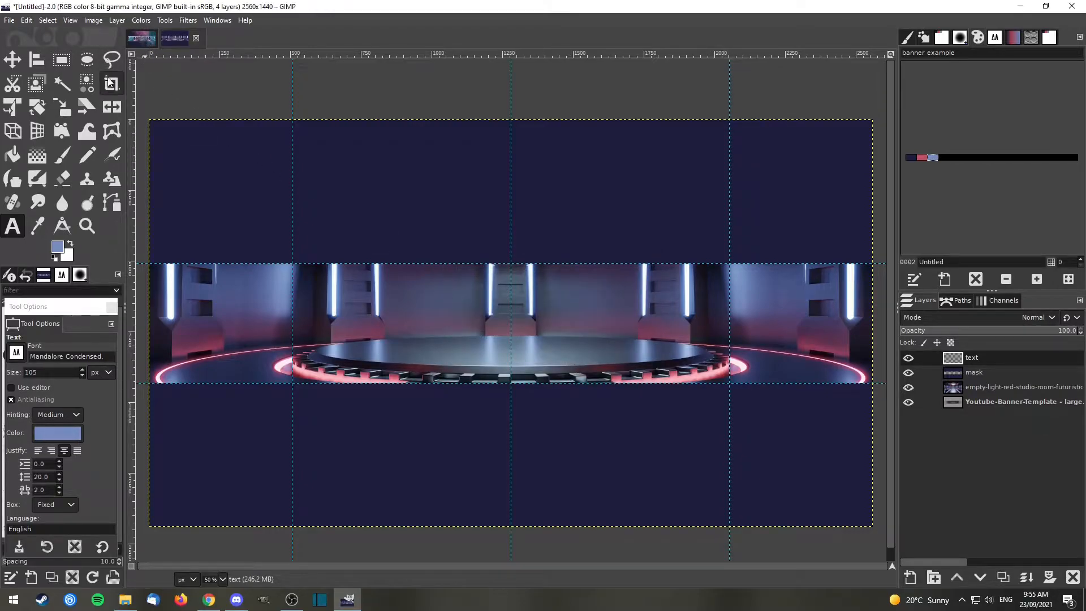
Add a horizontal guide at 50% of the image height.
click(94, 21)
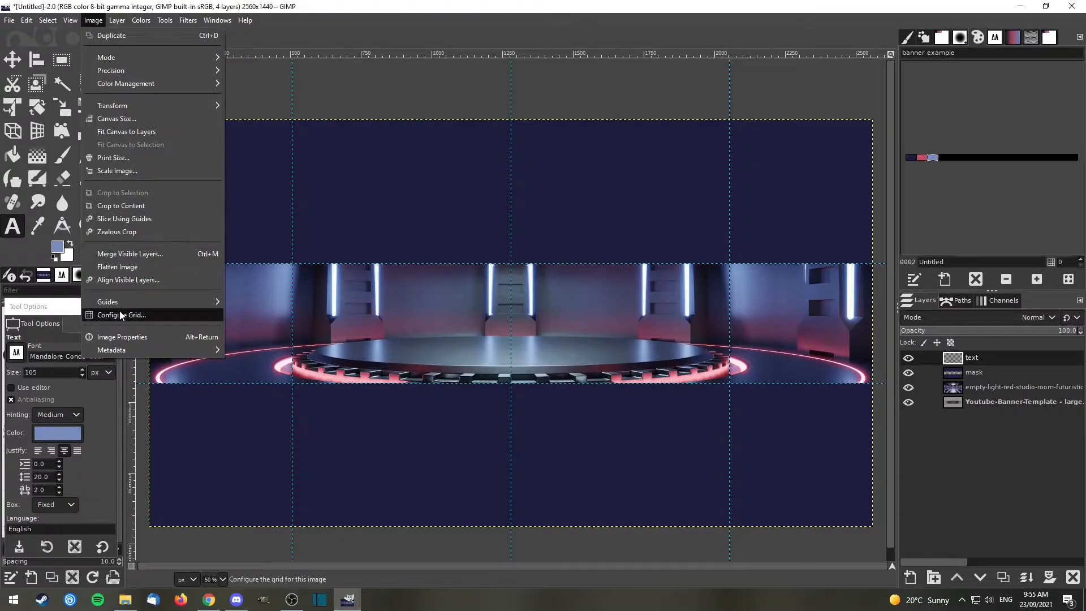
mouse_move(175, 303)
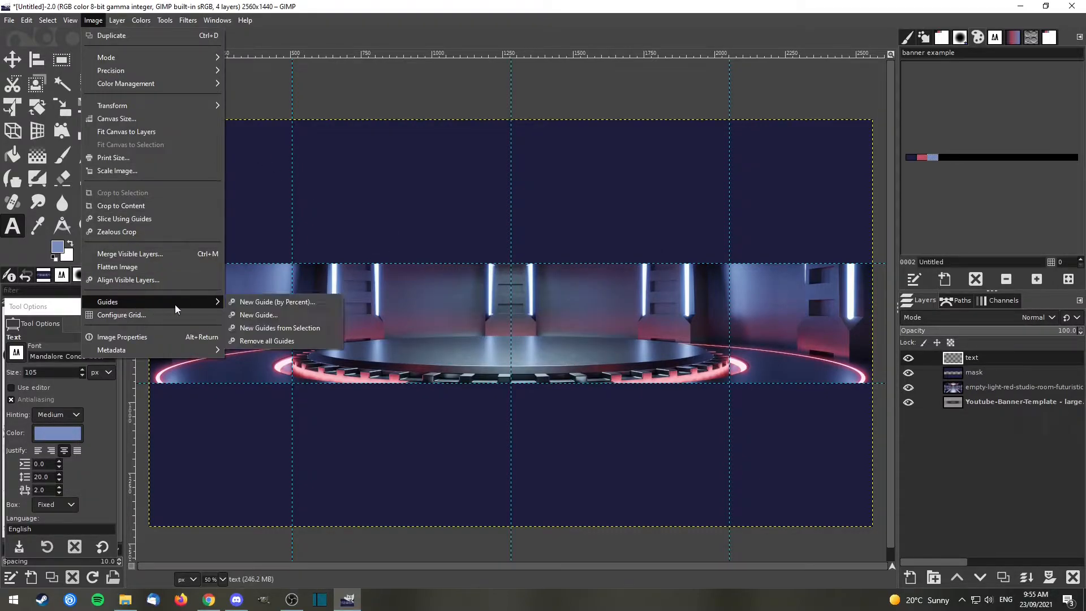
click(289, 302)
click(555, 284)
click(547, 295)
click(572, 363)
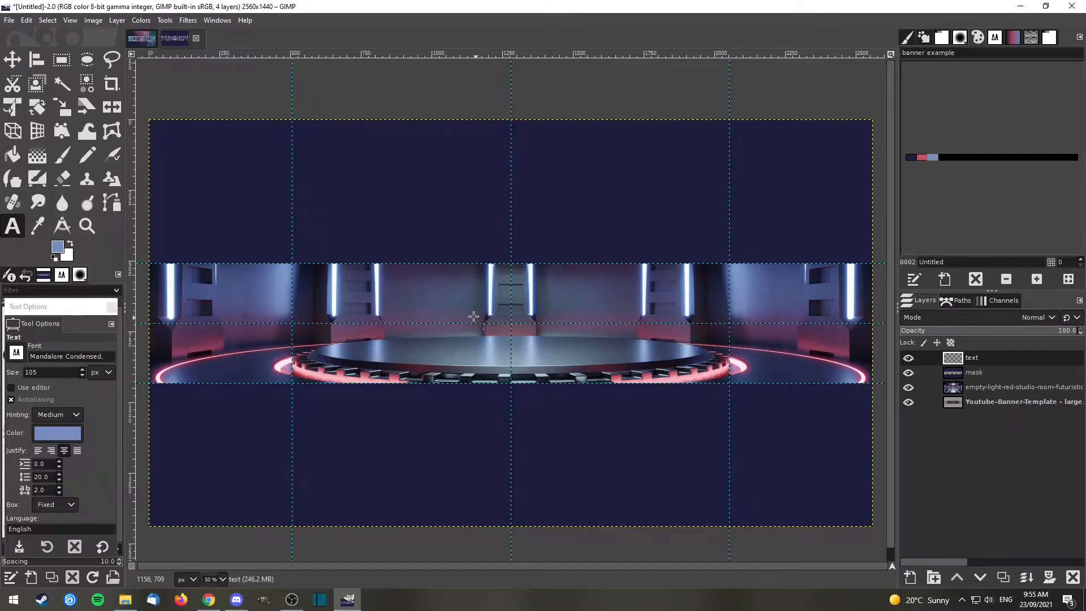
Add the lowercase text "harnacke76" in Mandalore Condensed at 105 px, starting over the platform's upper-left area.
click(379, 311)
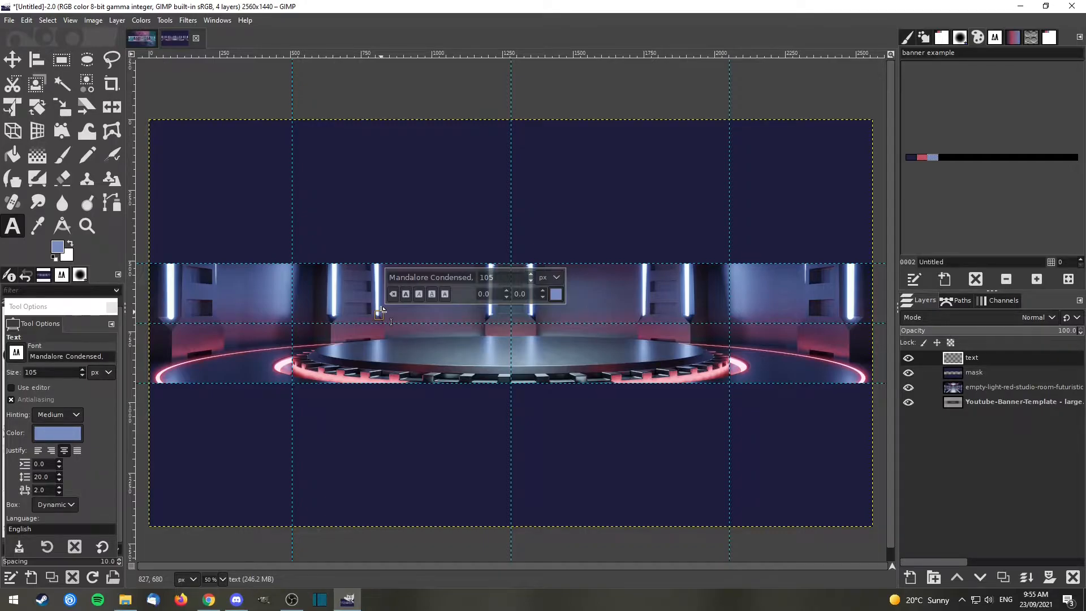
text(HARNACKE)
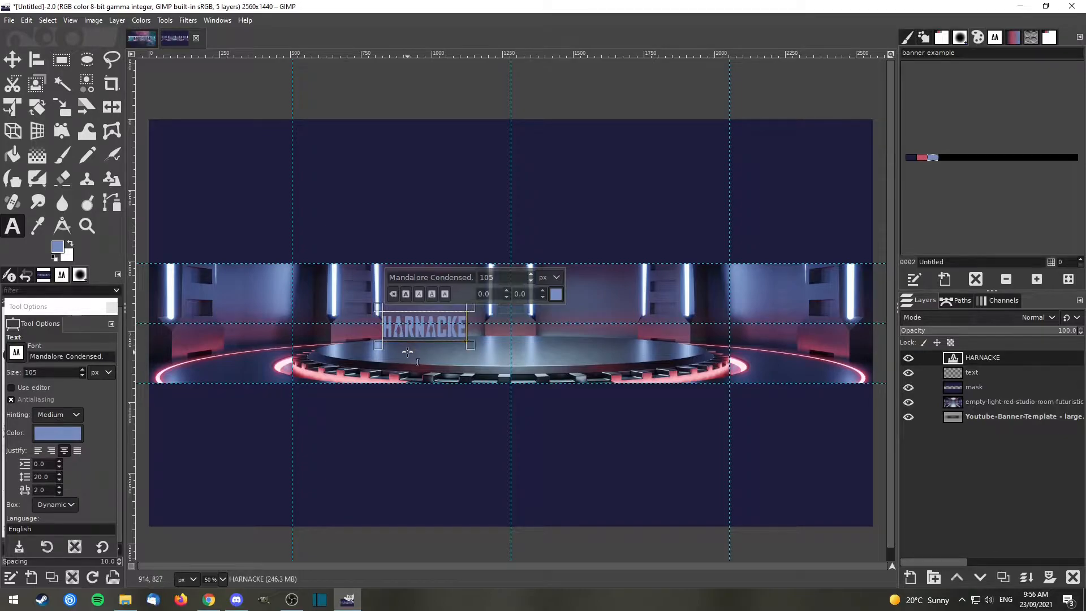
key(BackSpace)
key(BackSpace)
key(BackSpace)
key(BackSpace)
key(BackSpace)
key(BackSpace)
key(BackSpace)
key(BackSpace)
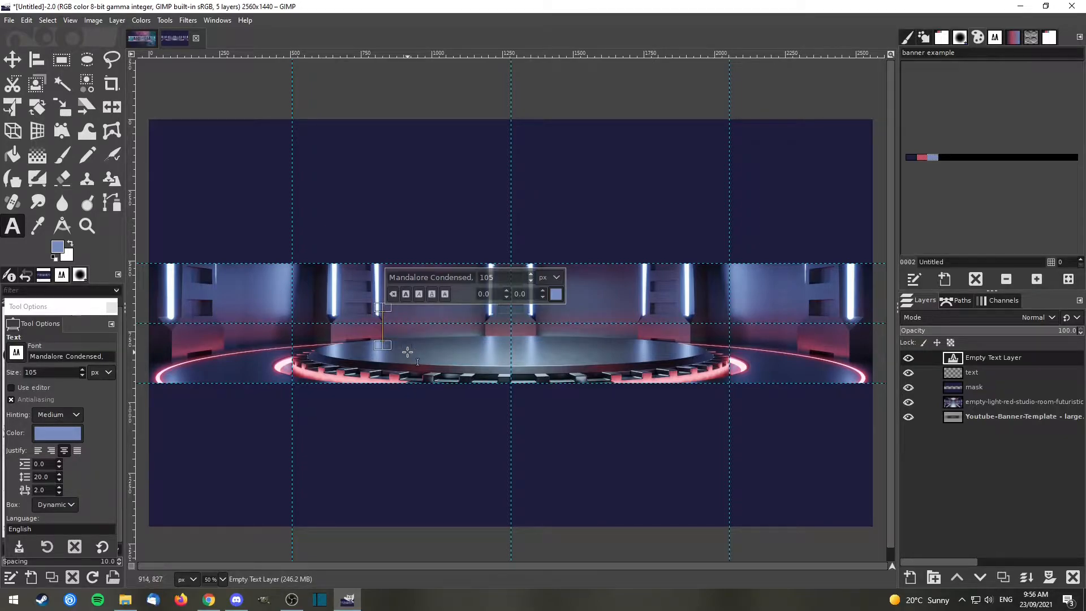
text(har)
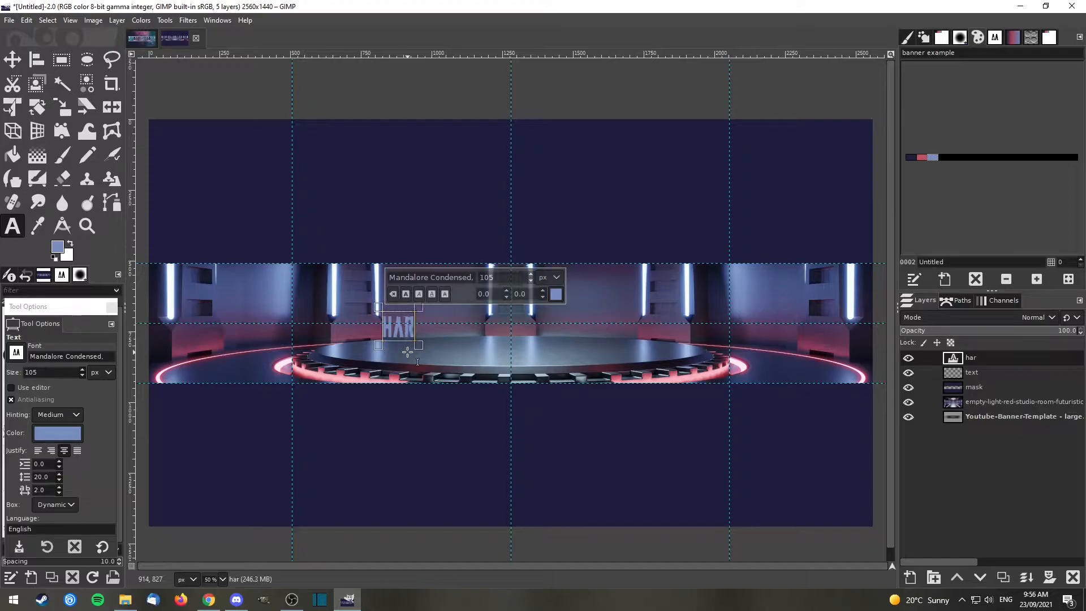
text(nacke76)
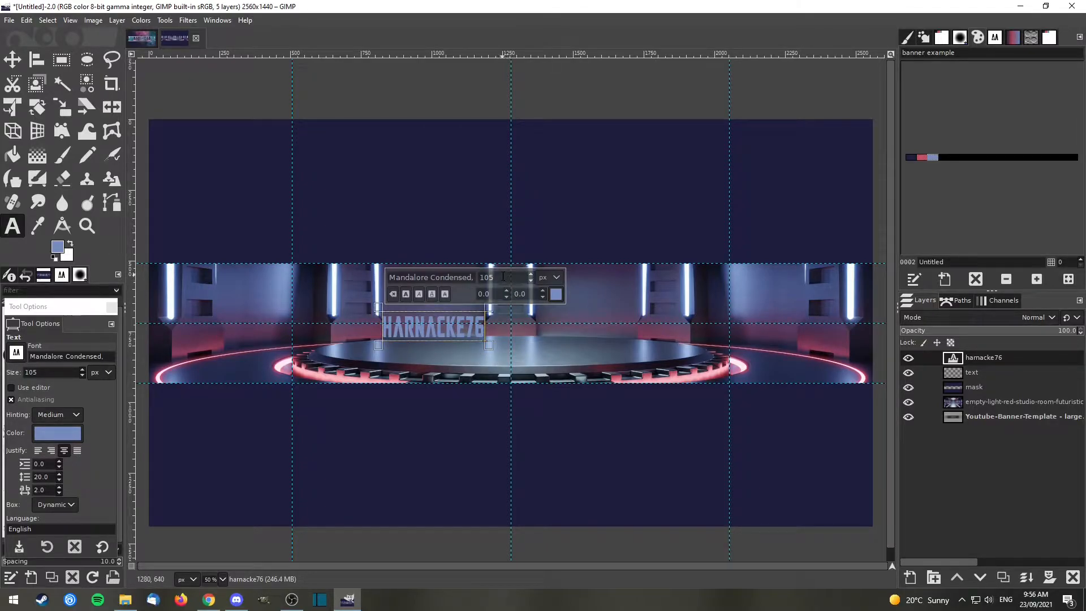
Enlarge the whole "harnacke76" title to 250 px.
click(530, 275)
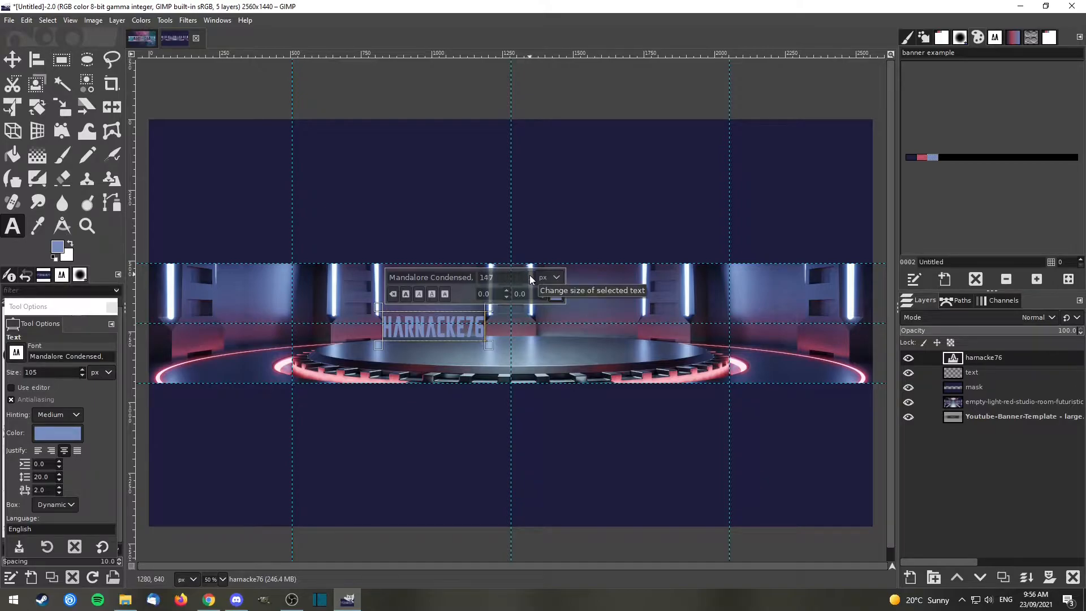
double_click(461, 328)
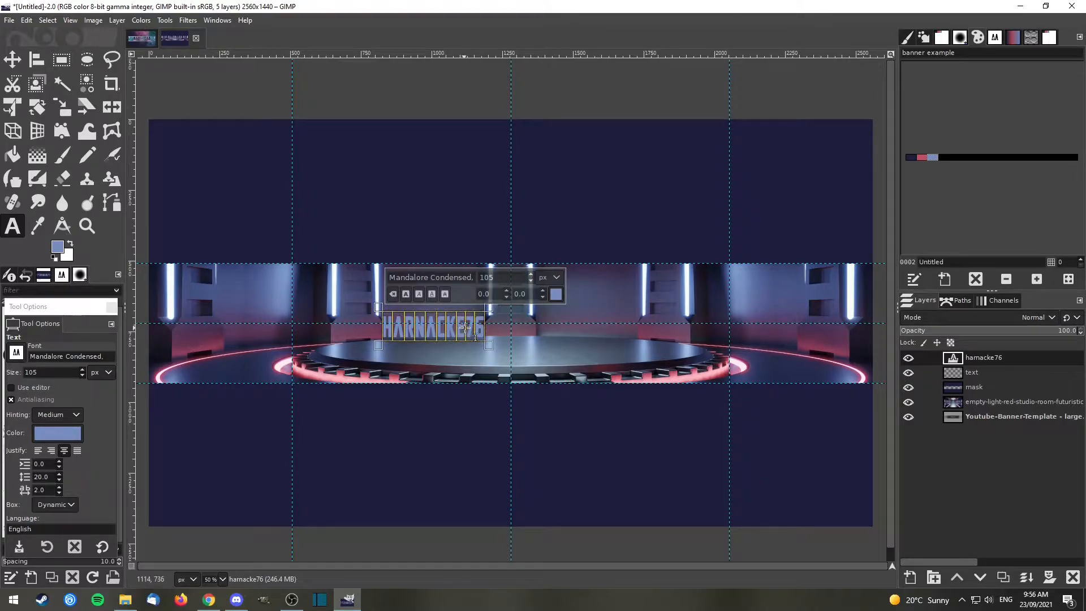
click(531, 274)
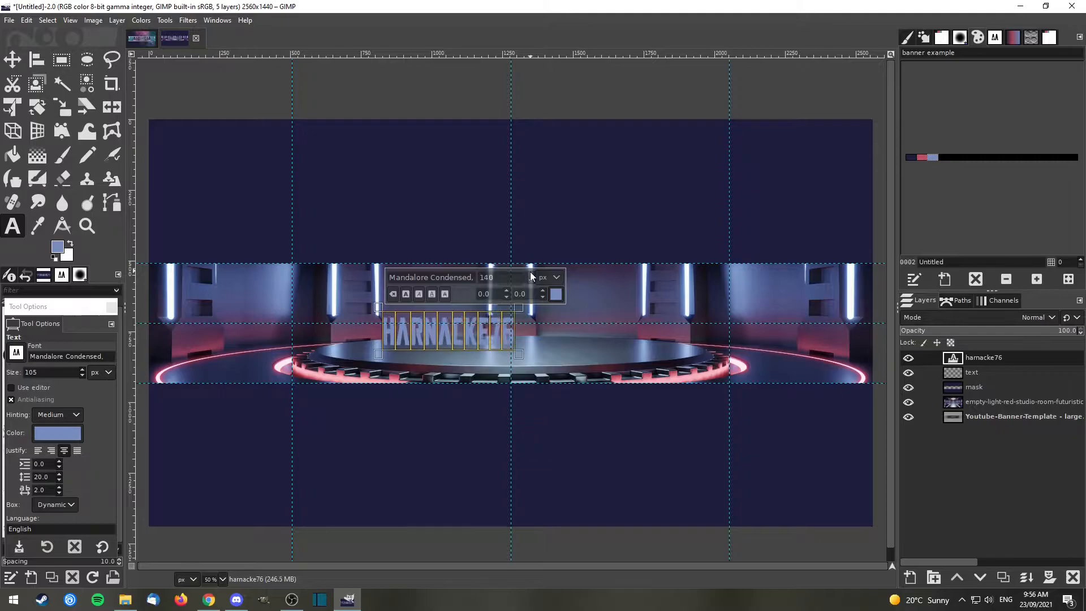
click(531, 273)
click(531, 274)
click(531, 274)
click(532, 274)
click(531, 274)
click(531, 273)
click(531, 274)
click(531, 273)
click(531, 273)
click(531, 274)
click(531, 274)
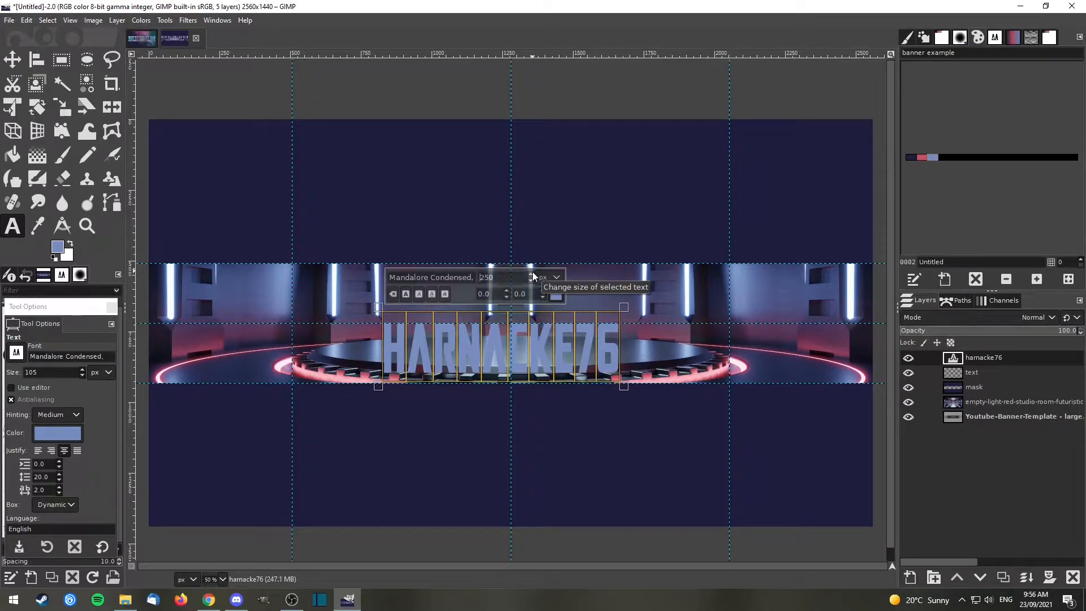
Move the "harnacke76" title so it is centred on the middle vertical guide, slightly above centre in the background strip.
click(13, 60)
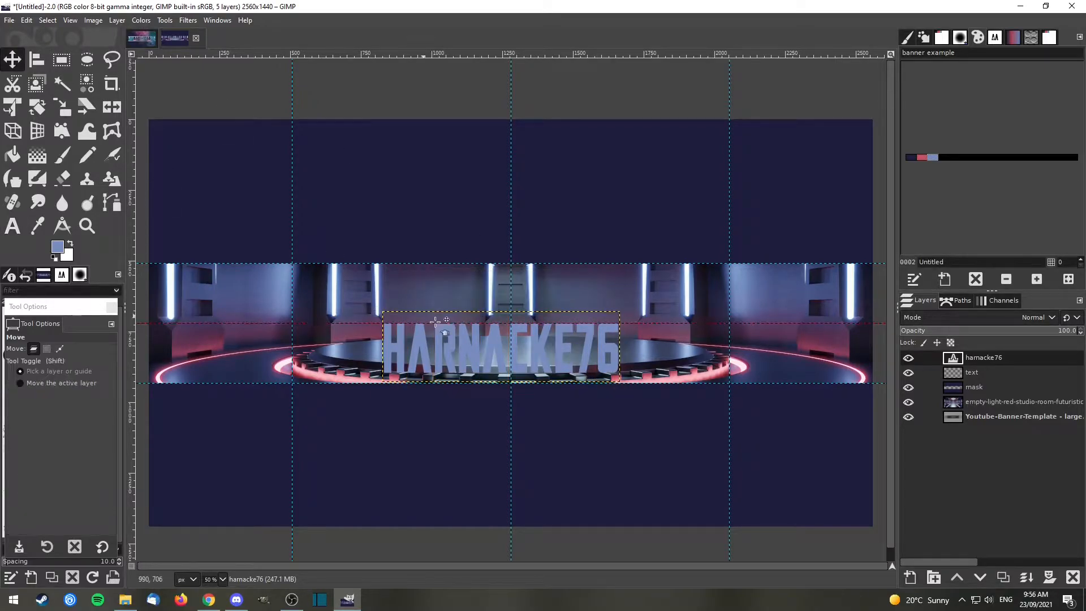
drag(498, 354, 532, 319)
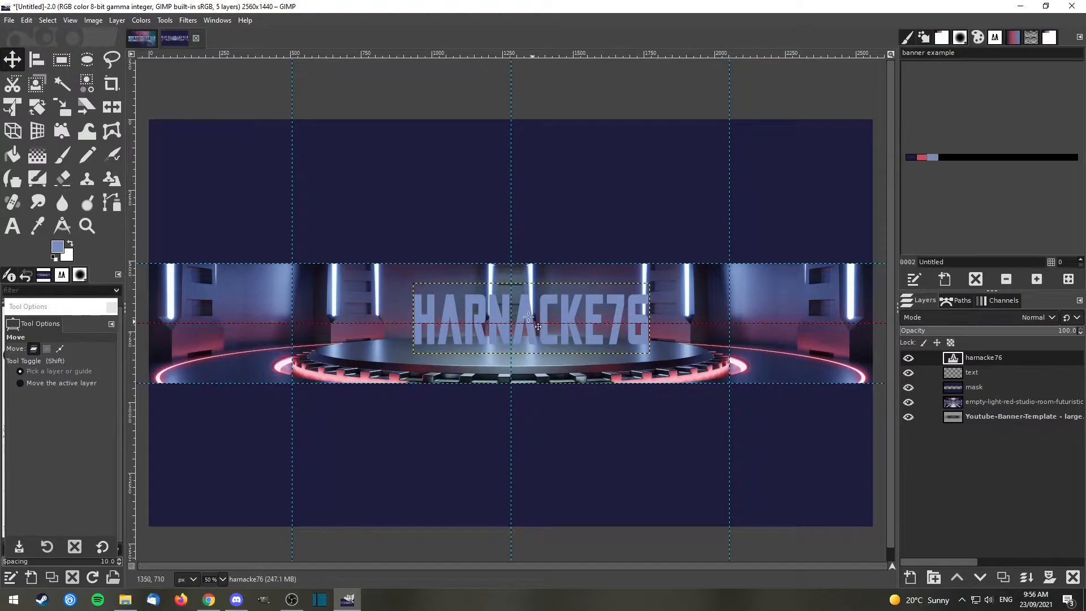
drag(532, 334, 513, 322)
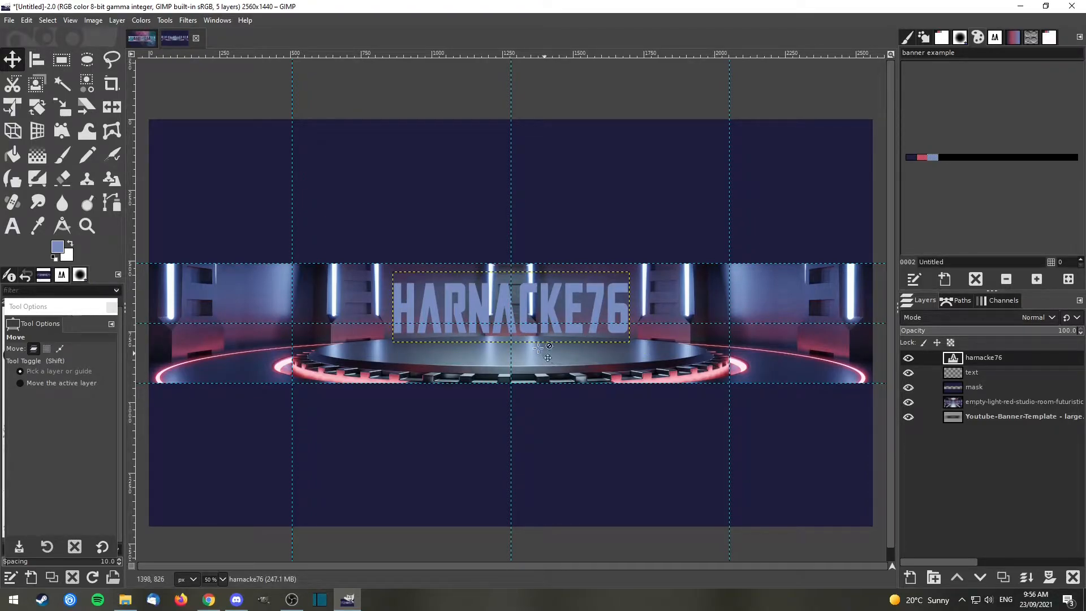
click(12, 226)
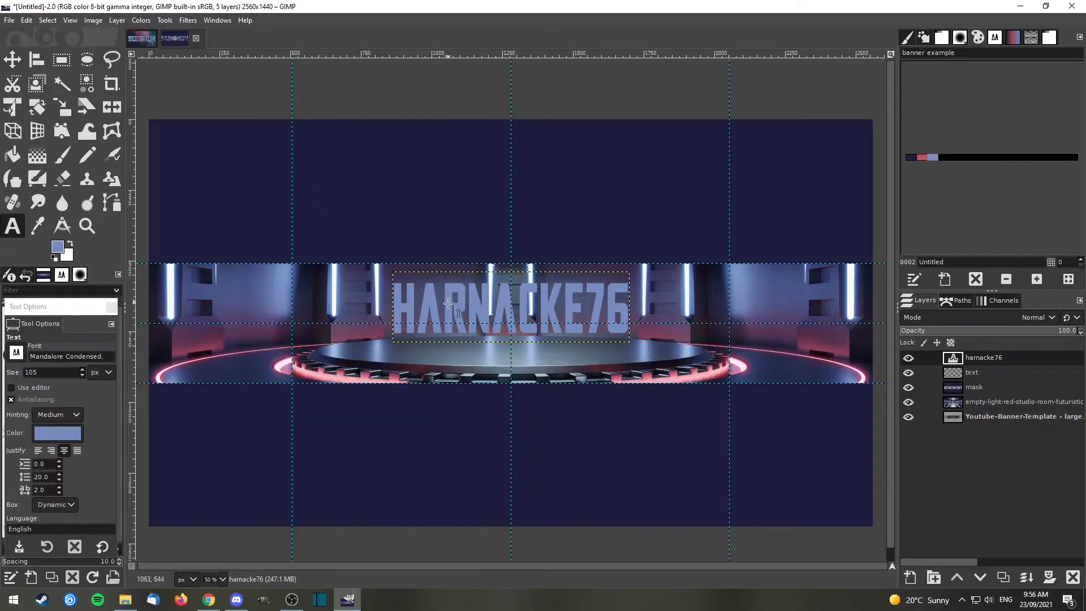
Enlarge the "harnacke76" title to 270 px and shift it slightly so it is centred on the middle vertical guide again.
click(448, 304)
click(509, 238)
text(270)
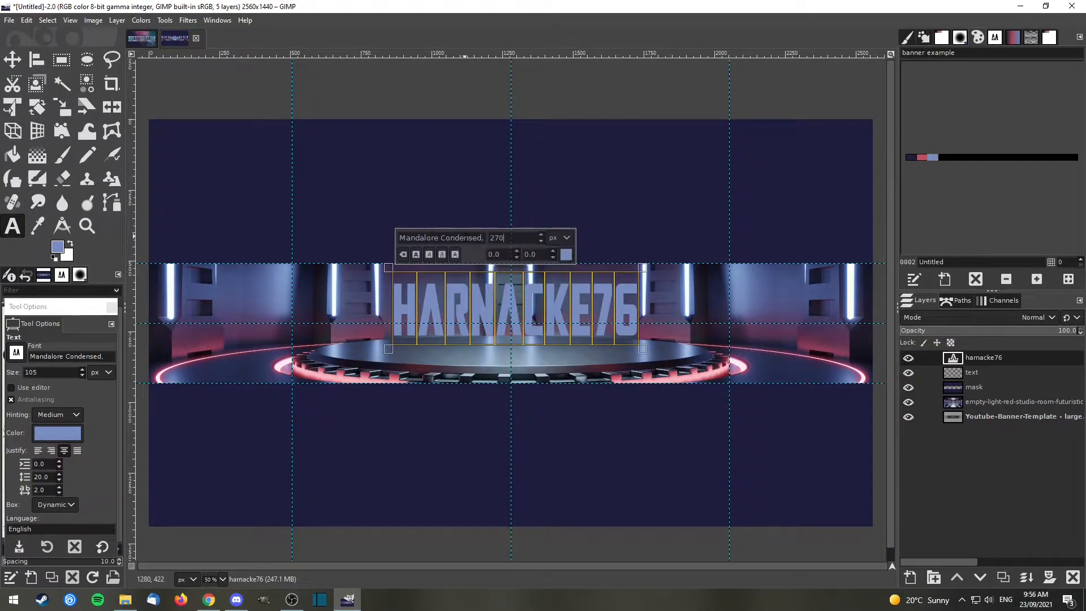
key(Return)
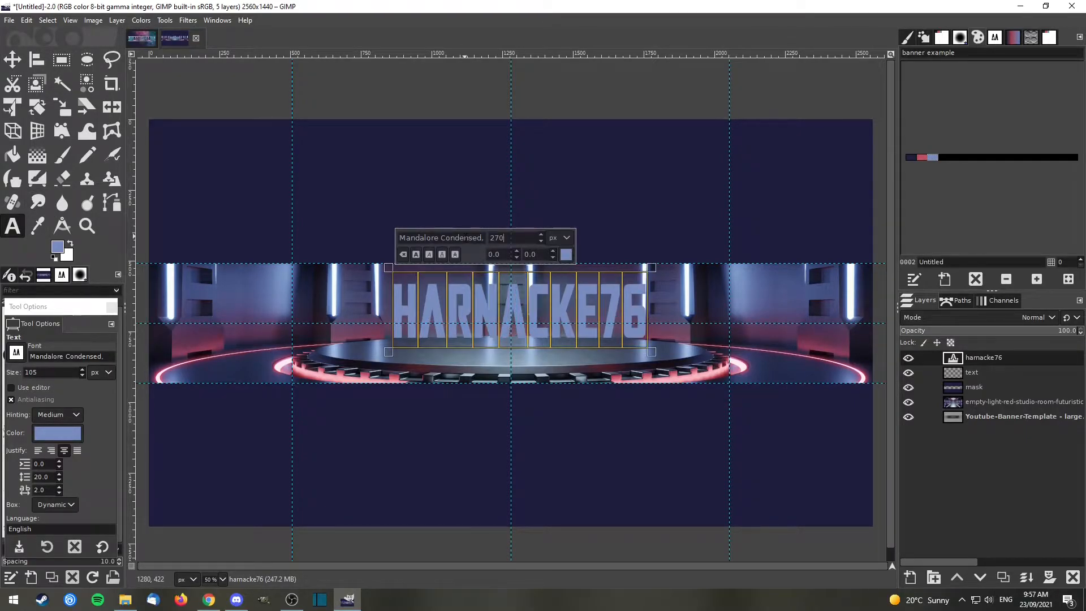
click(12, 61)
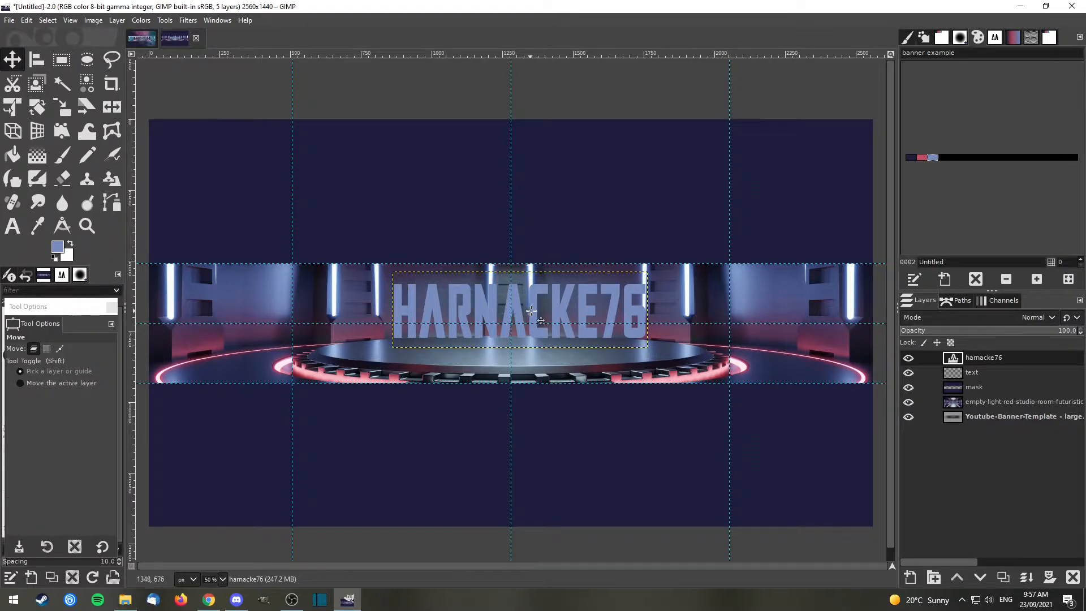
drag(530, 311, 524, 309)
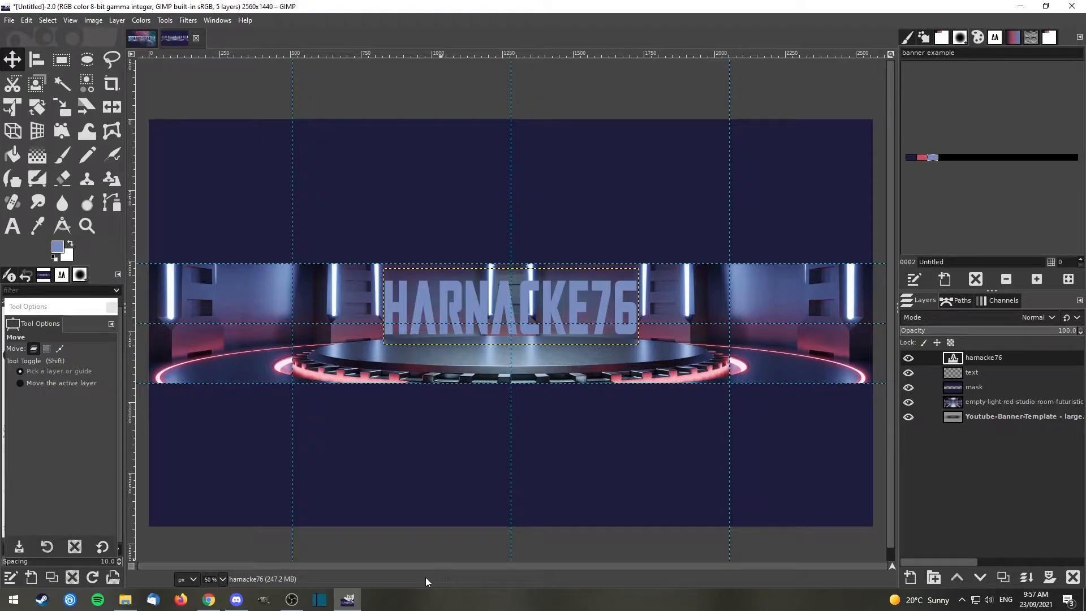
Add the YouTube logo PNG from the 021 - GIMP Banner Tutorial folder as a new layer and move it below the title.
click(125, 599)
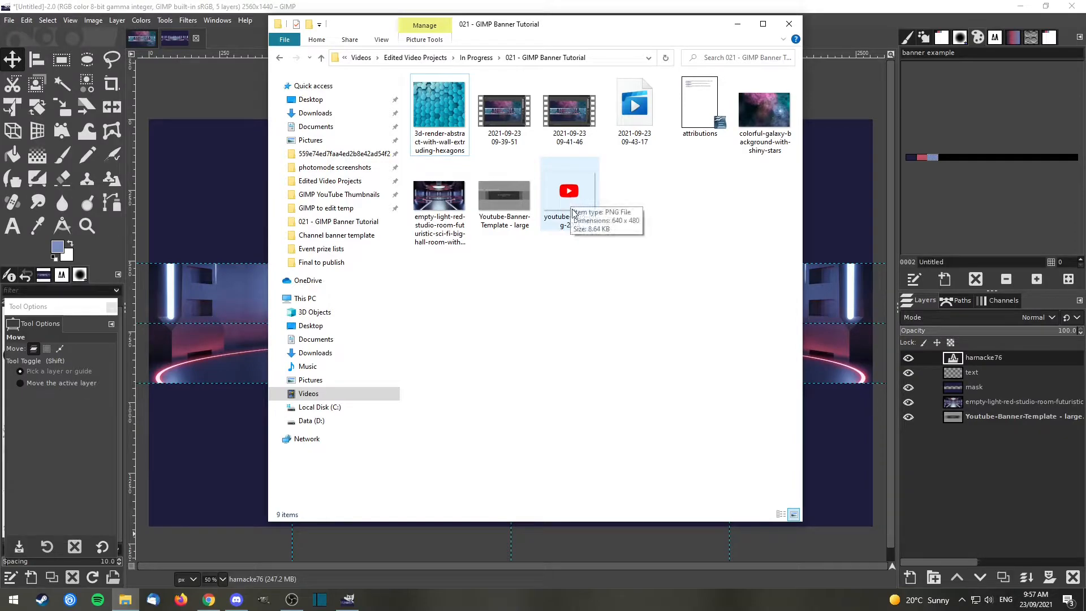
drag(572, 203, 220, 437)
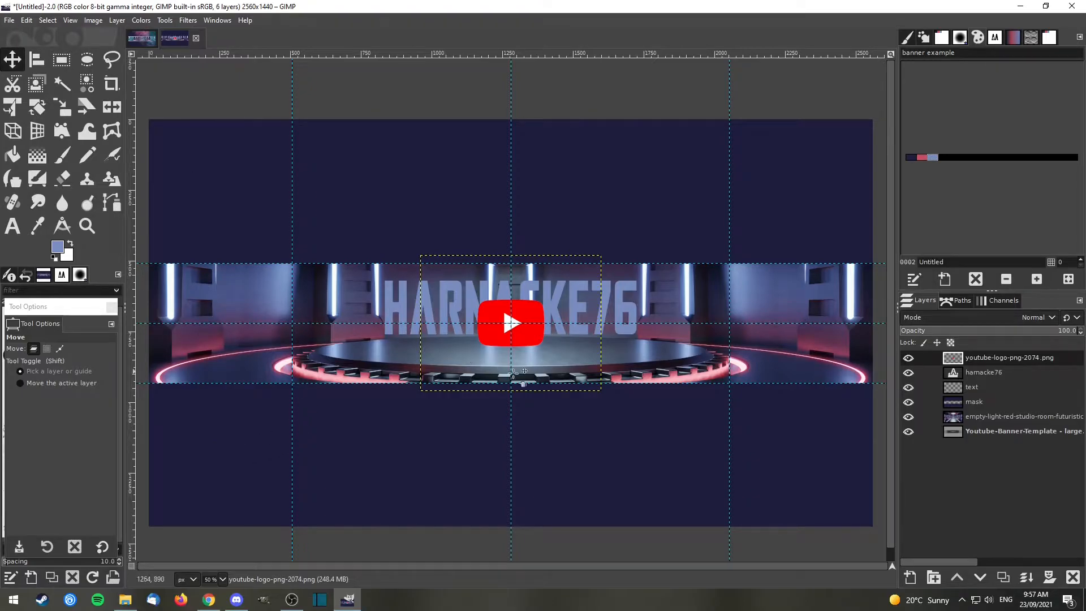
drag(520, 332, 525, 370)
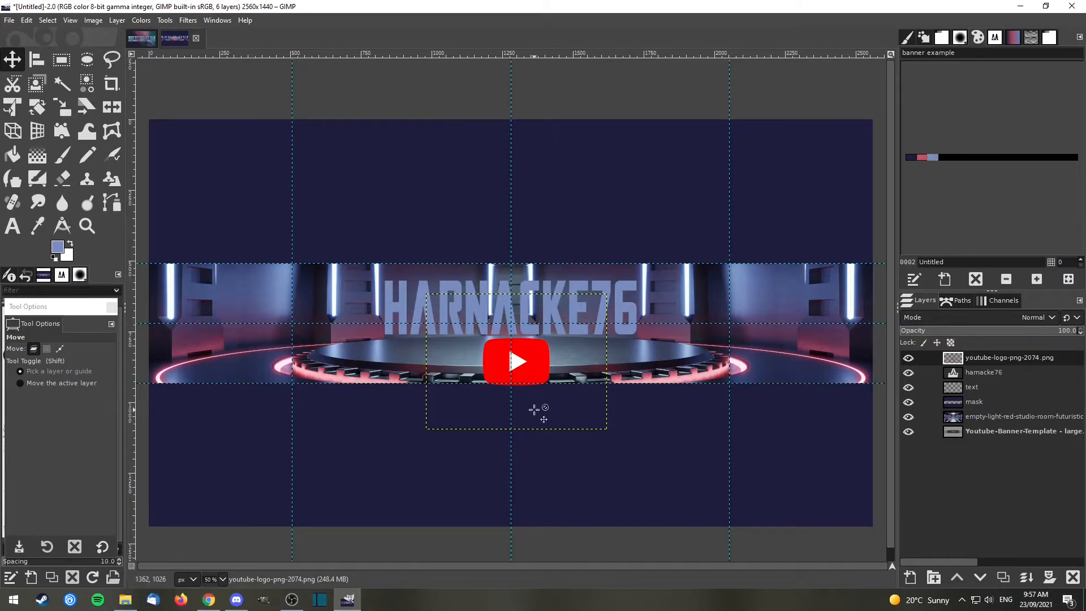
Scale the YouTube logo layer down proportionally to 247 × 185 px, placed over the title's lower edge near the middle vertical guide.
ctrl+scroll(533, 409, up, 1)
ctrl+scroll(534, 408, up, 3)
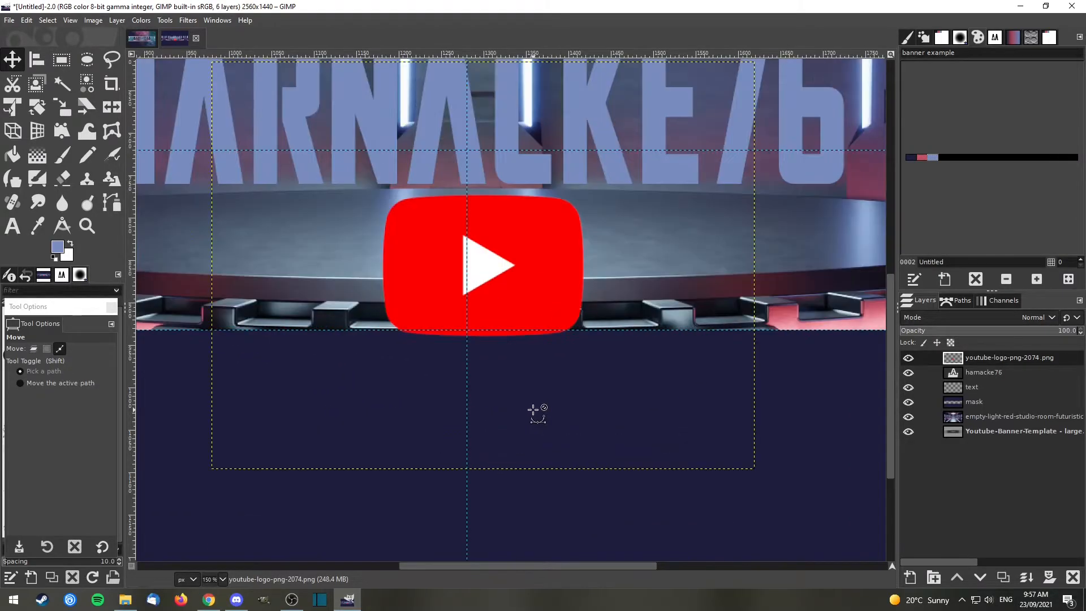
ctrl+scroll(533, 408, up, 1)
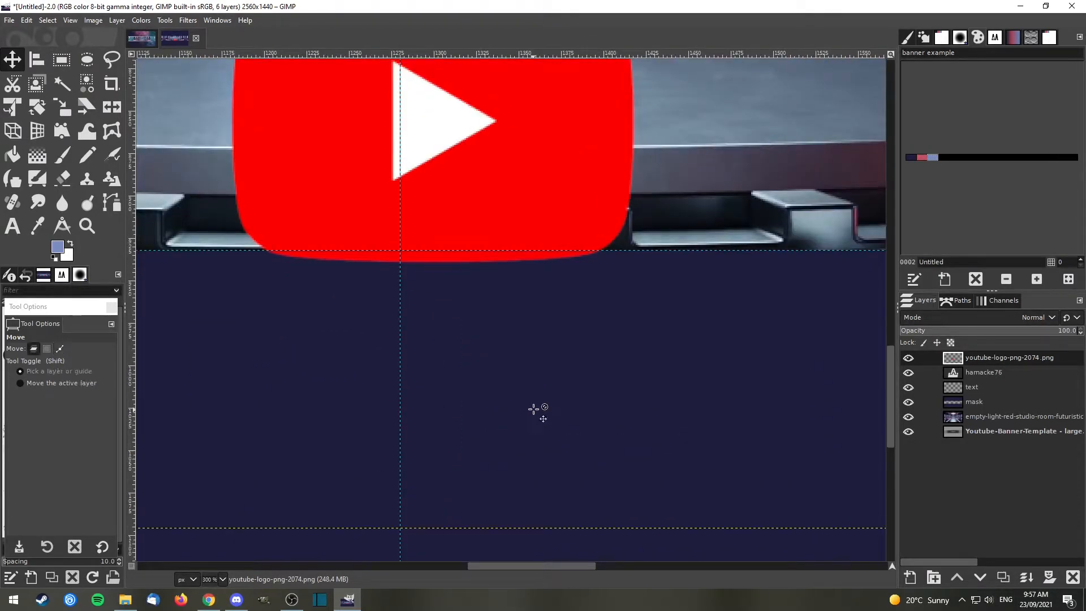
drag(510, 197, 613, 446)
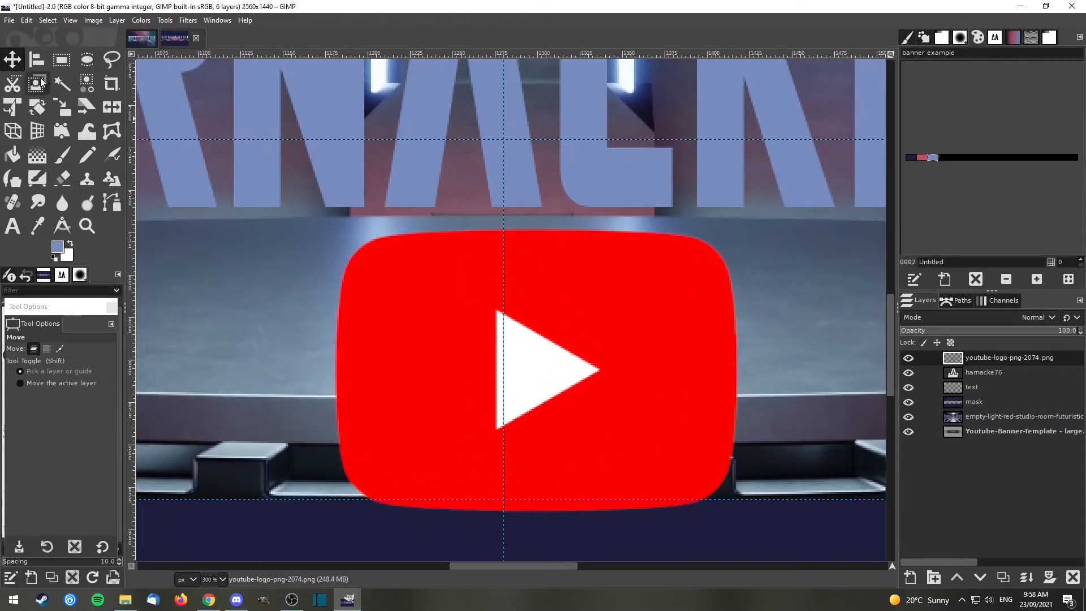
click(61, 106)
click(590, 320)
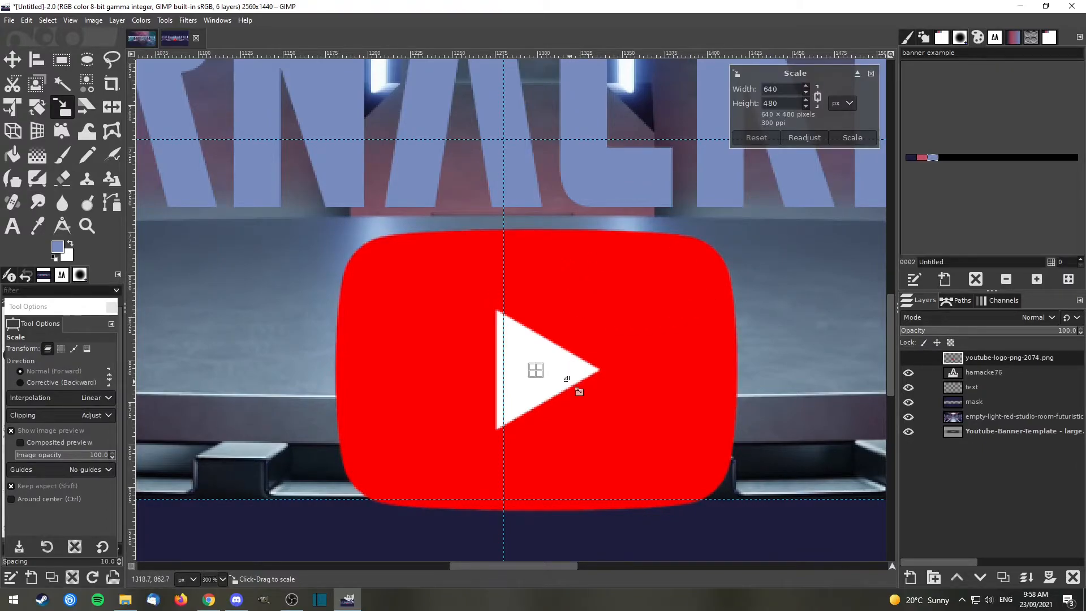
scroll(566, 378, down, 2)
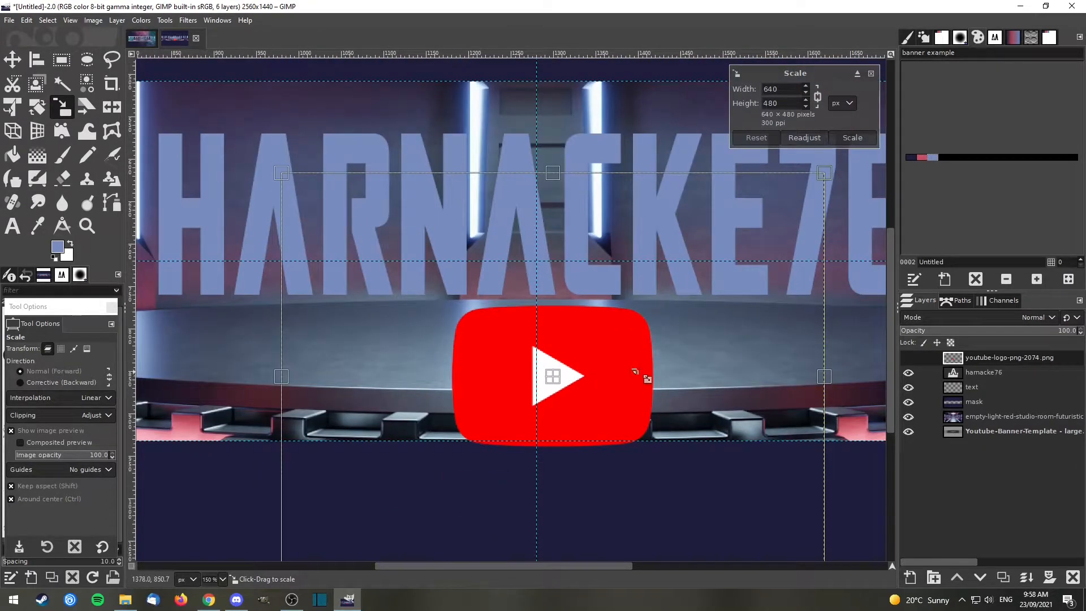
drag(826, 176, 475, 434)
drag(392, 514, 522, 308)
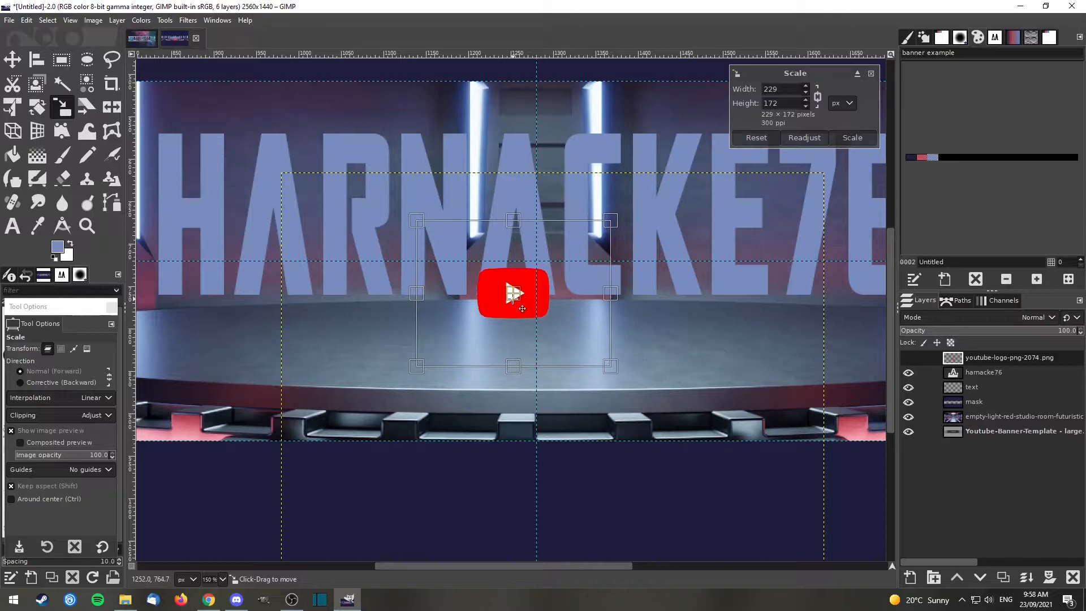
mouse_move(610, 368)
mouse_down()
mouse_move(631, 385)
mouse_move(621, 374)
mouse_up()
drag(417, 373, 412, 376)
drag(630, 384, 632, 387)
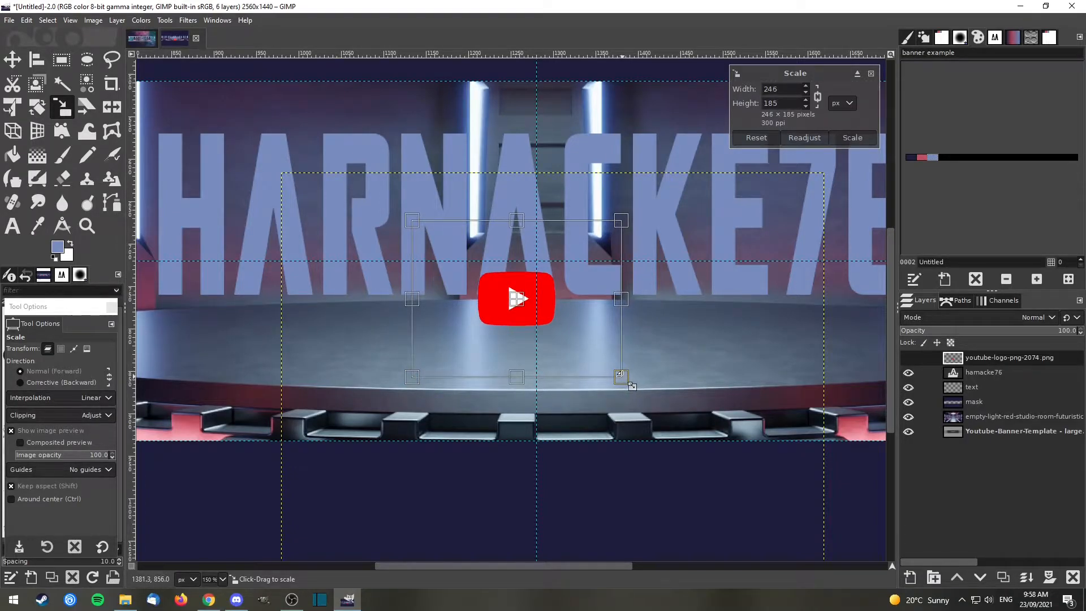
drag(412, 378, 410, 378)
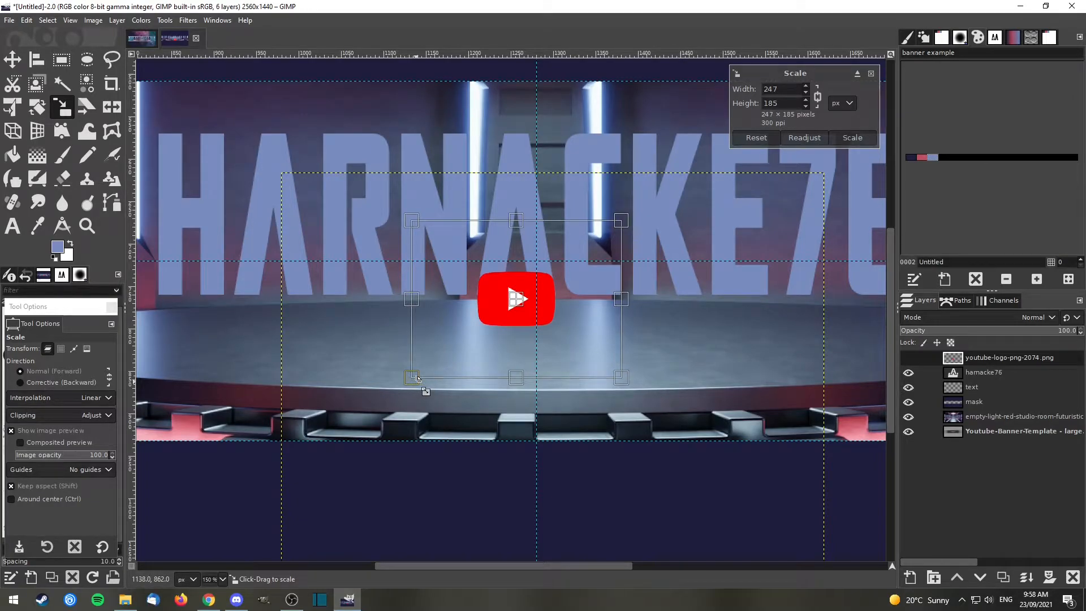
key(Return)
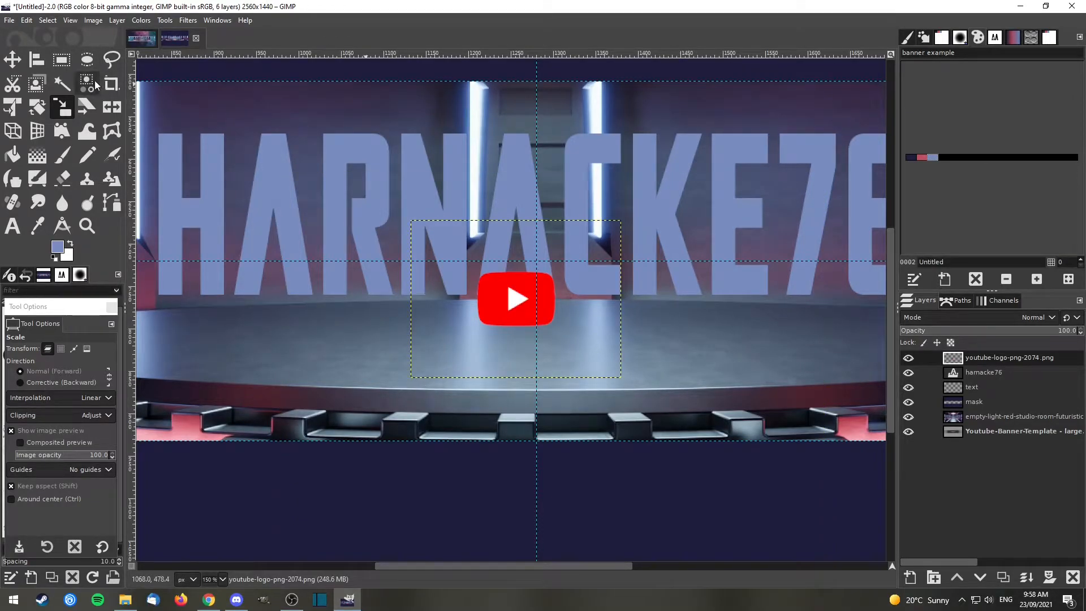
Nudge the YouTube logo down until it sits just beneath the title letters on the platform.
click(12, 60)
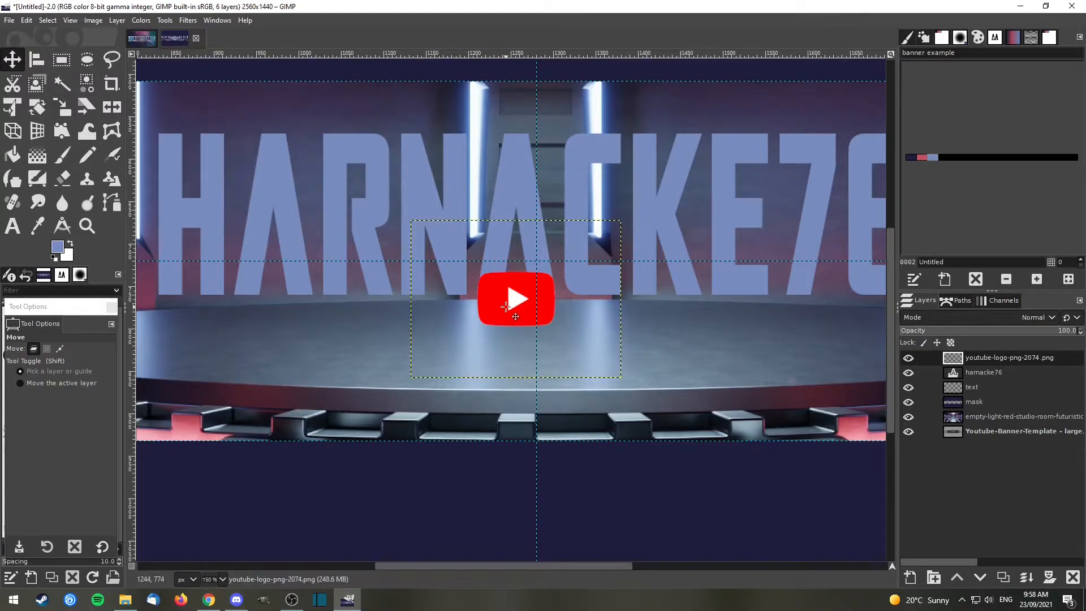
key(Down)
key(Down)
key(Down)
key(Down)
key(Down)
key(Down)
key(Down)
key(Down)
key(Down)
key(Down)
key(Down)
key(Down)
key(Down)
key(Down)
key(Down)
key(Down)
key(Down)
key(Down)
key(Down)
key(Down)
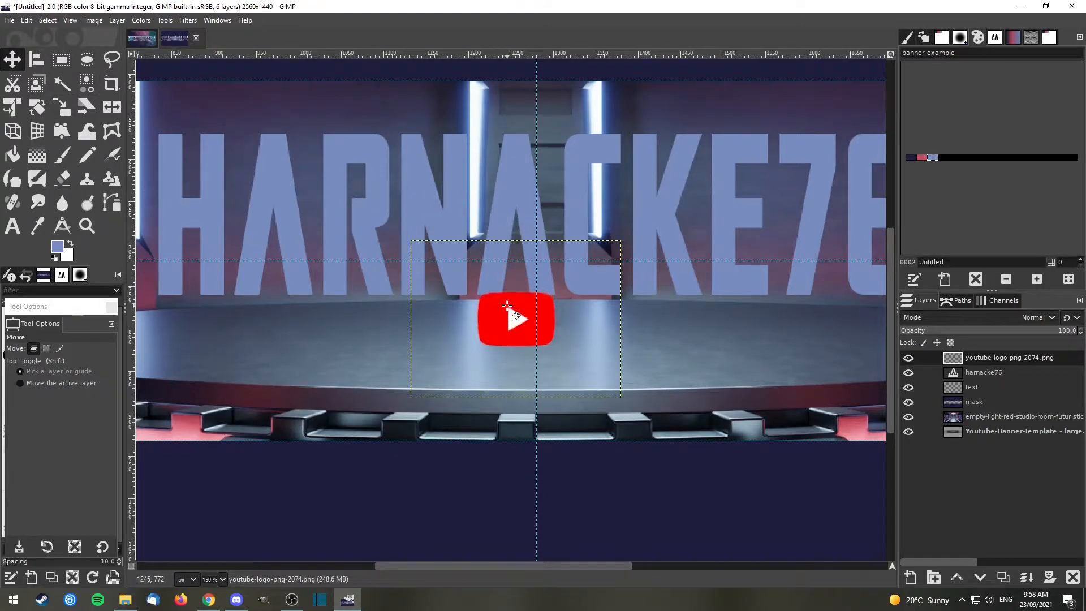
key(Down)
key(Down)
key(Down)
key(Down)
key(Down)
key(Down)
key(Down)
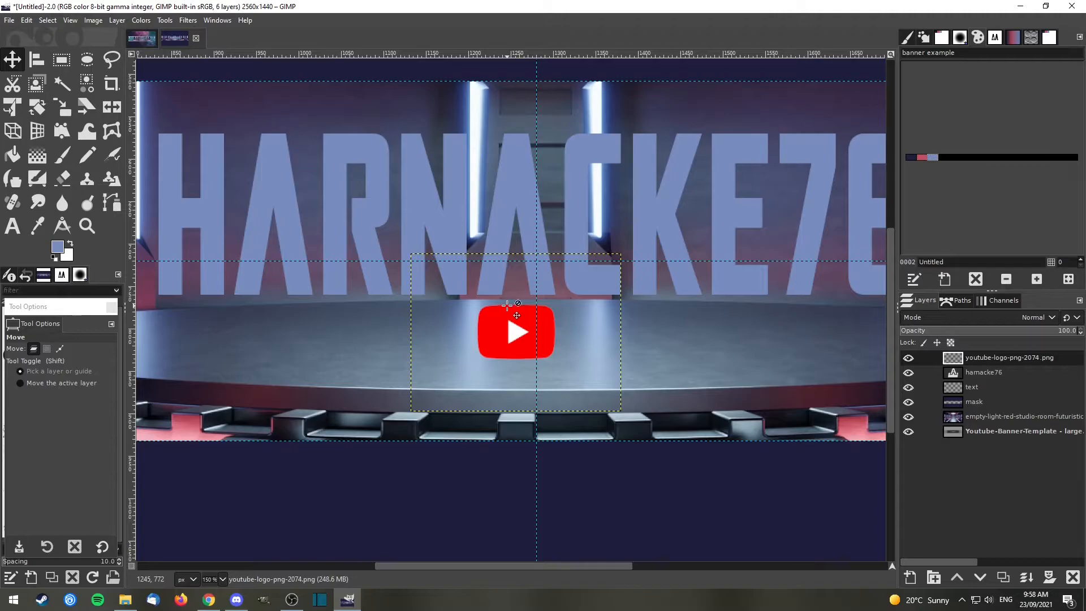
key(Up)
key(Up)
key(Up)
key(Up)
key(Up)
key(Up)
key(Up)
key(Up)
key(Up)
key(Up)
key(Up)
key(Up)
key(Up)
key(Up)
key(Up)
key(Up)
key(Up)
key(Up)
key(Up)
key(Up)
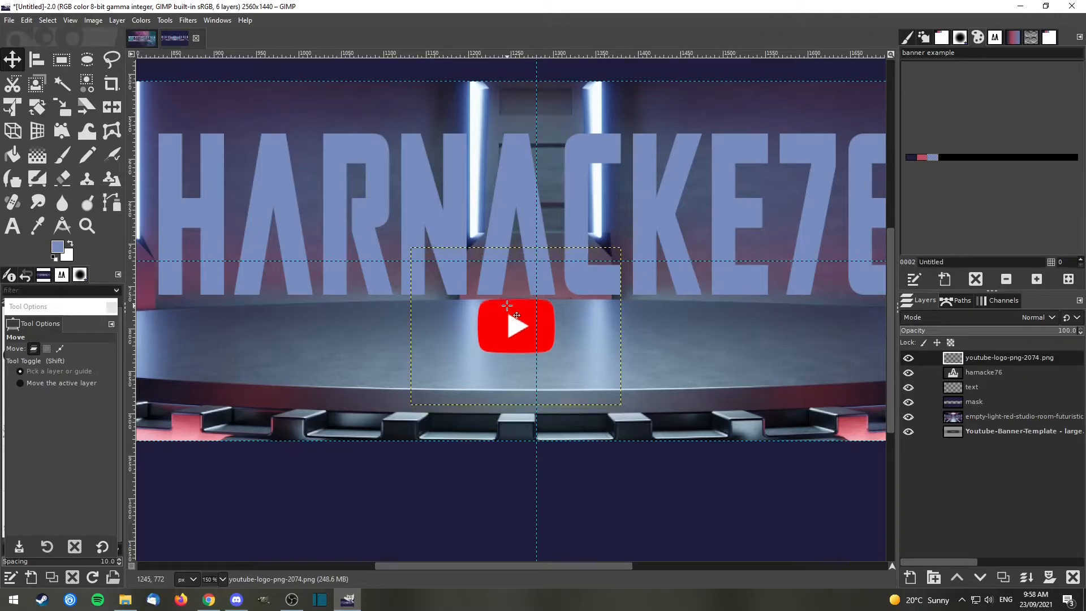
key(Down)
key(Down)
key(Down)
key(Down)
key(Down)
key(Down)
key(Down)
key(Down)
key(Down)
key(Down)
key(Down)
key(Down)
key(Down)
key(Down)
key(Down)
key(Down)
key(Down)
key(Down)
key(Down)
key(Down)
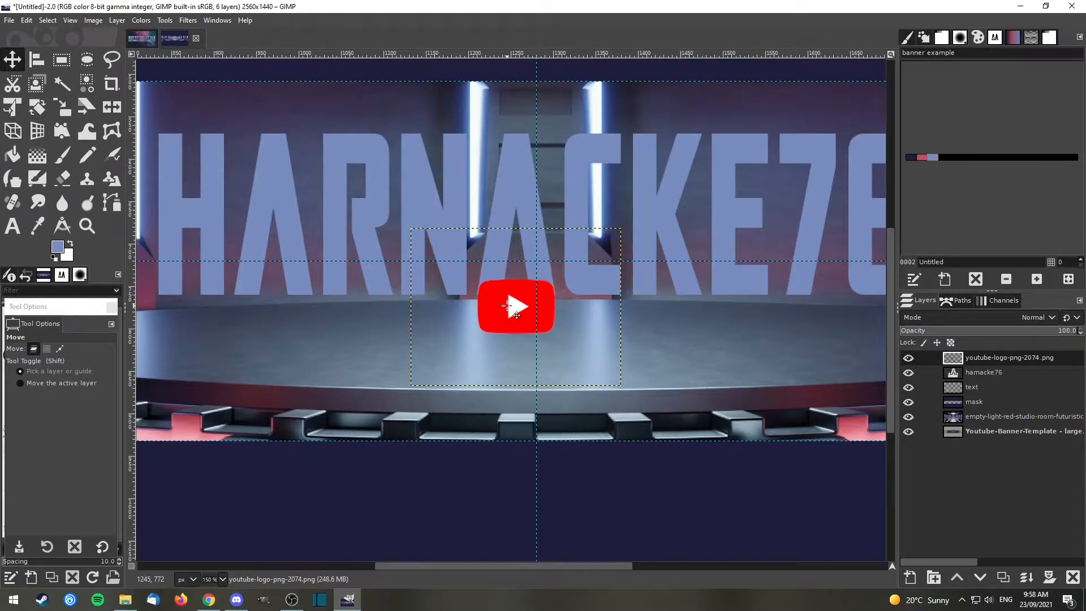
key(Down)
key(Down)
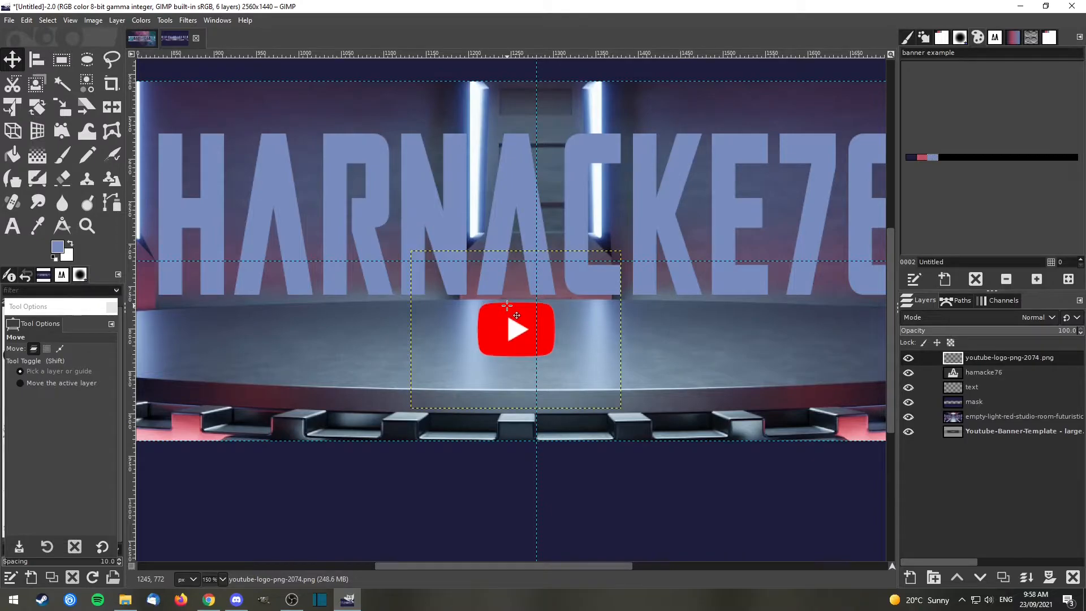
key(Down)
key(Down)
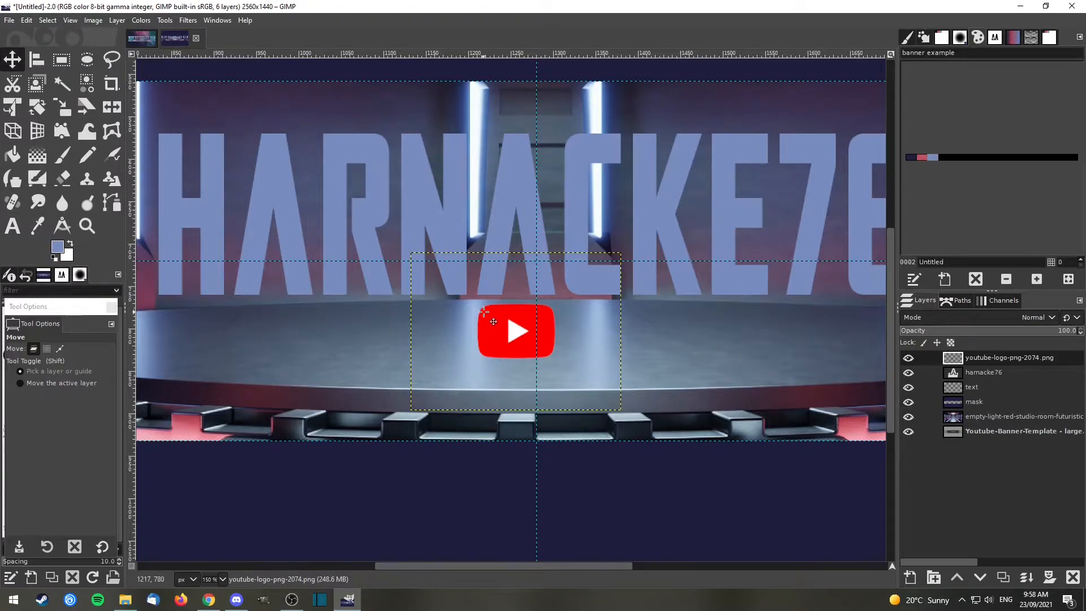
Link the YouTube logo and title layers and nudge both down together to balance them vertically in the background strip.
scroll(484, 311, down, 3)
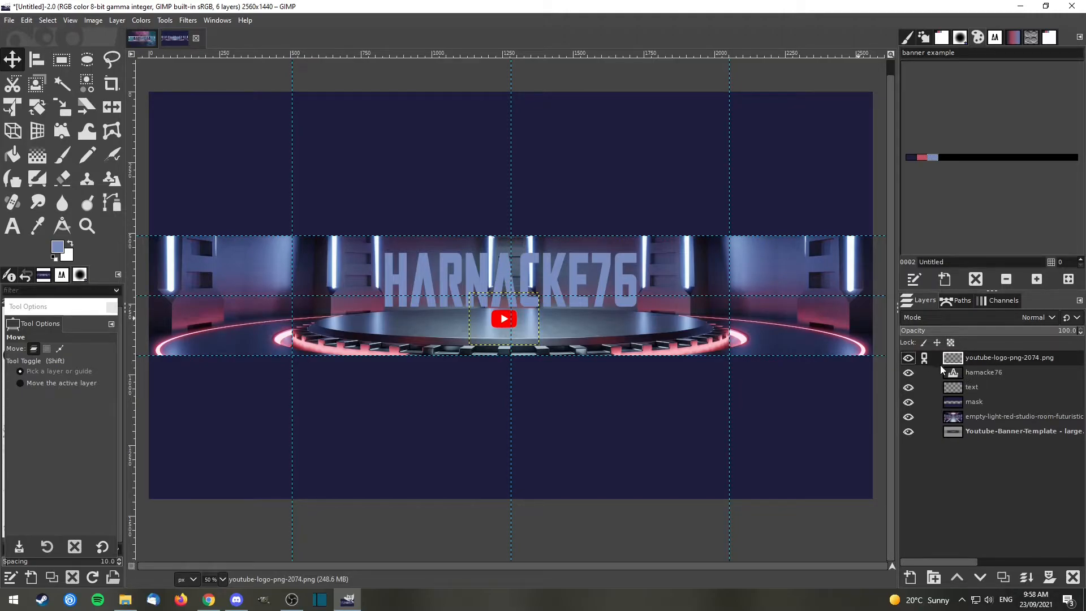
click(924, 373)
key(Down)
key(Down)
key(Down)
key(Down)
key(Down)
key(Down)
key(Down)
key(Down)
key(Down)
key(Down)
key(Down)
key(Down)
key(Down)
key(Down)
key(Down)
key(Down)
key(Down)
key(Down)
key(Down)
key(Down)
key(Down)
key(Down)
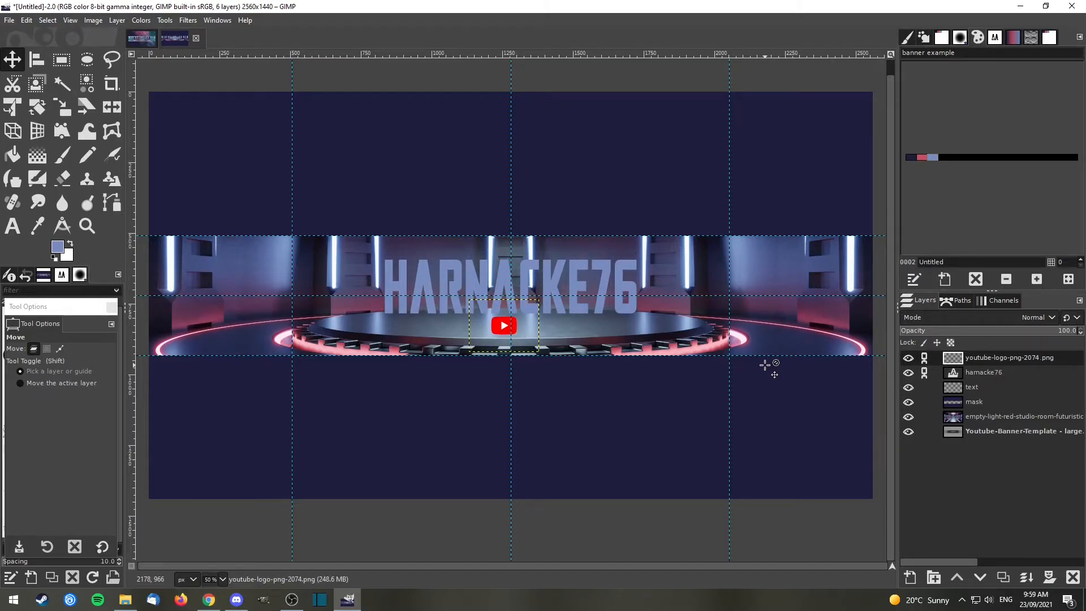
key(Up)
key(Up)
key(Up)
key(Up)
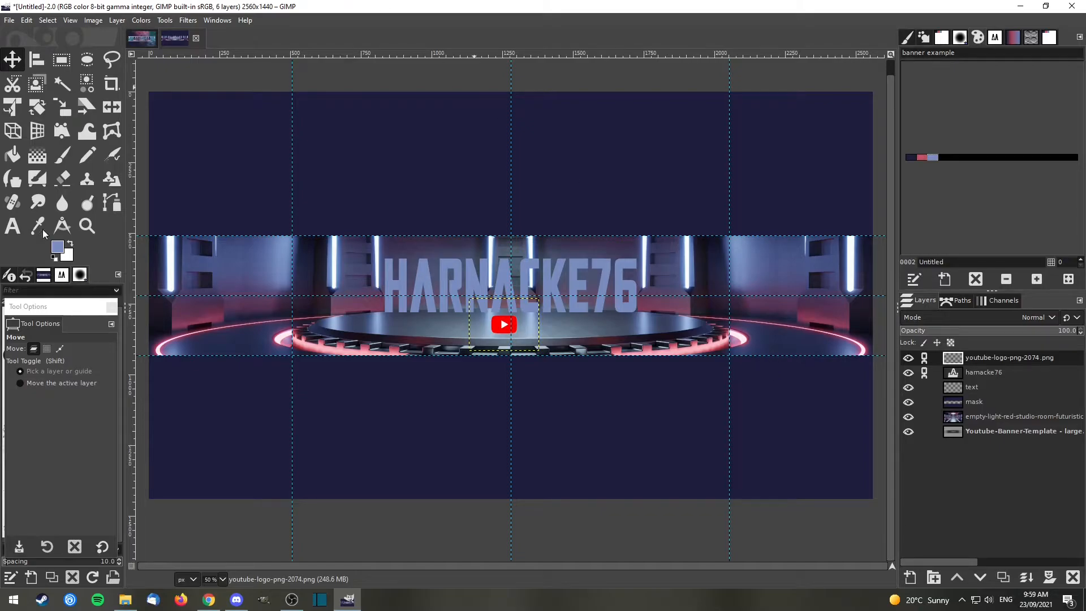
Create a transparent 2560 × 1440 px layer named "white lines" and place it directly below the mask layer.
click(986, 431)
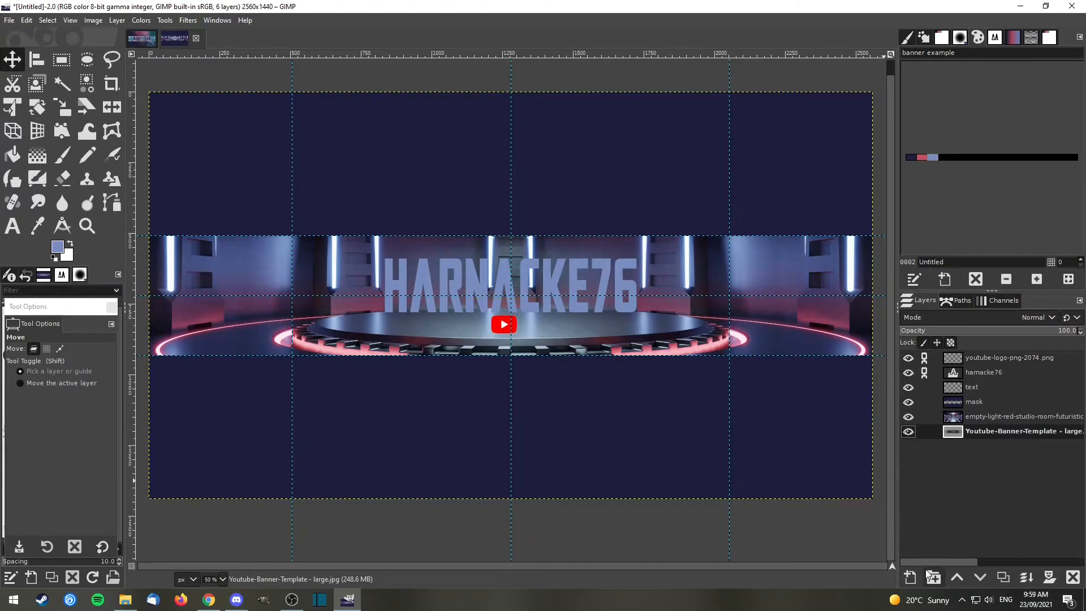
key(ctrl+shift+t)
key(ctrl+shift+t)
click(983, 402)
click(910, 577)
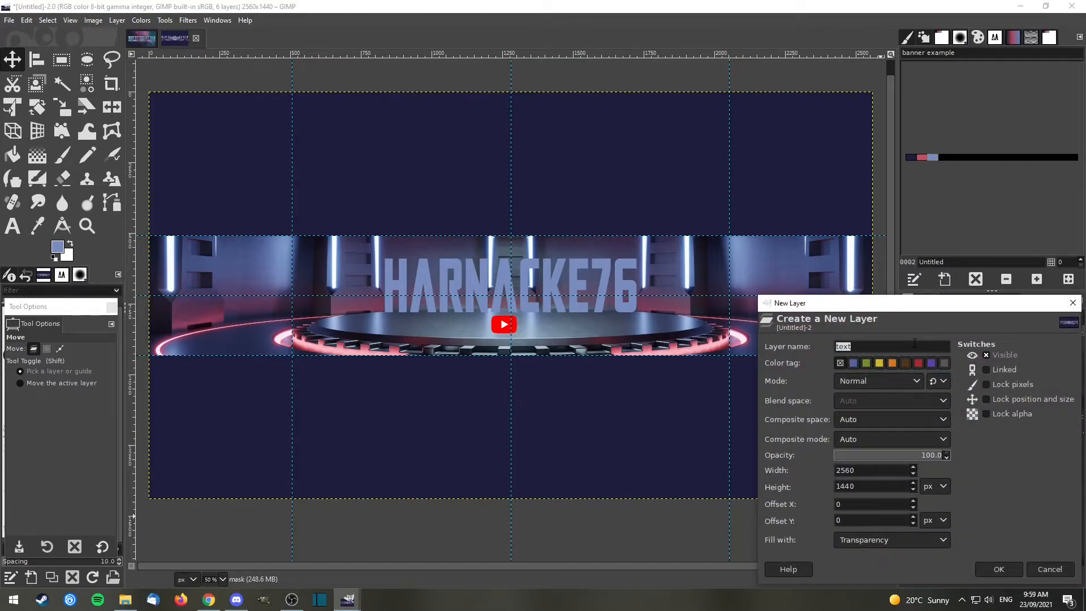
text(white lines)
key(Return)
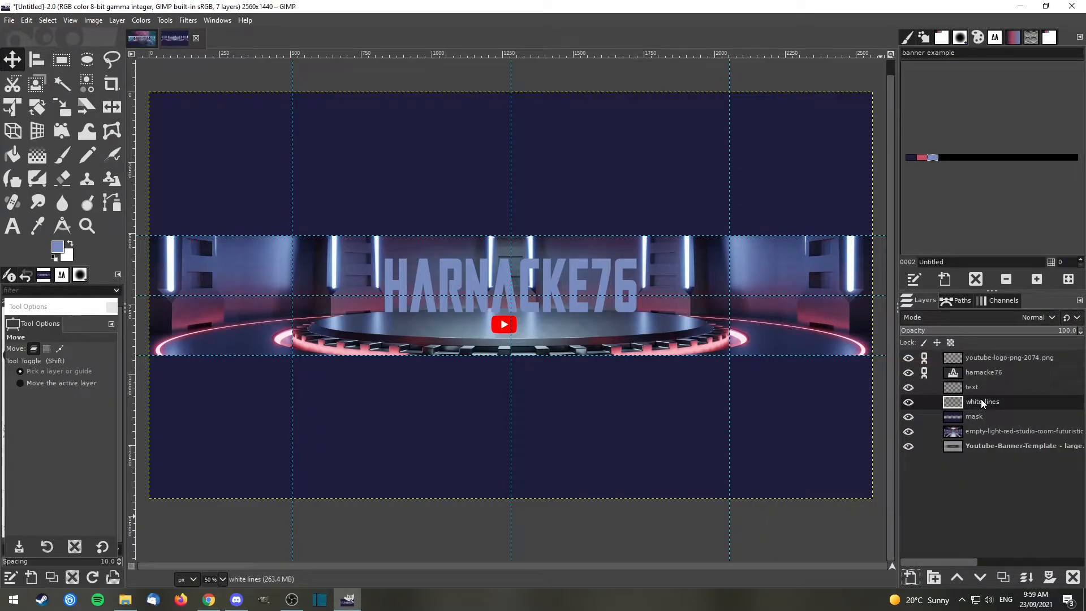
drag(982, 402, 982, 427)
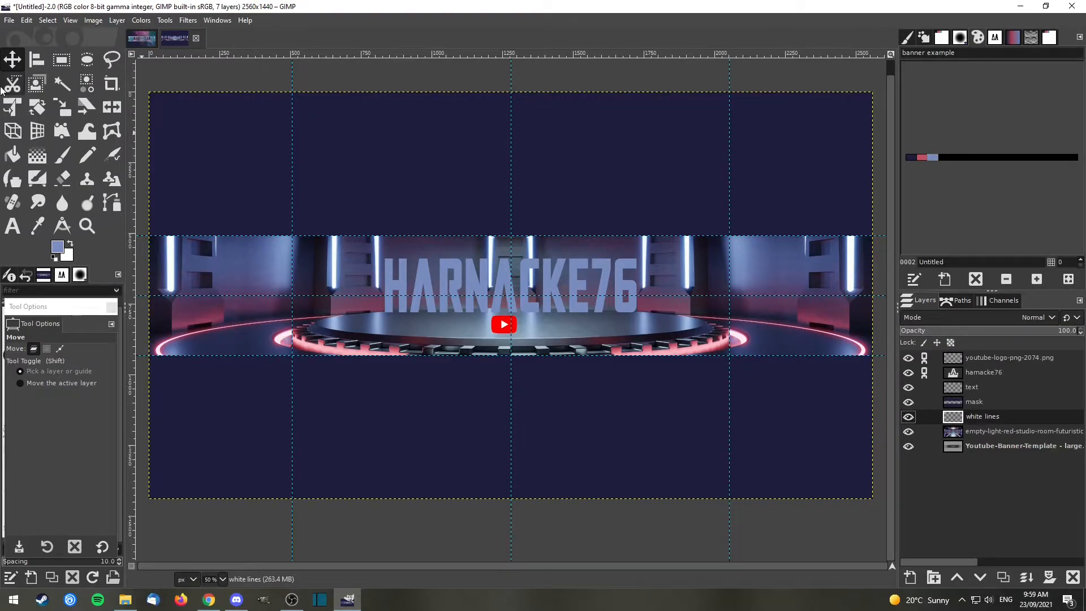
Set the foreground colour to white and outline a thin, slanted Free Select band across the full width of the background strip's upper edge.
click(54, 259)
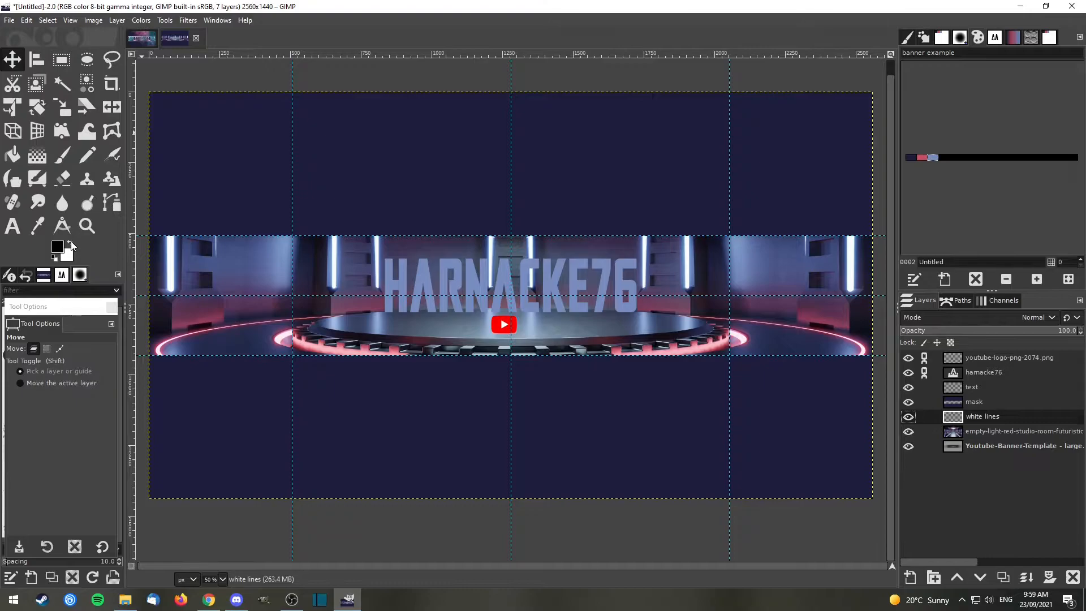
click(72, 245)
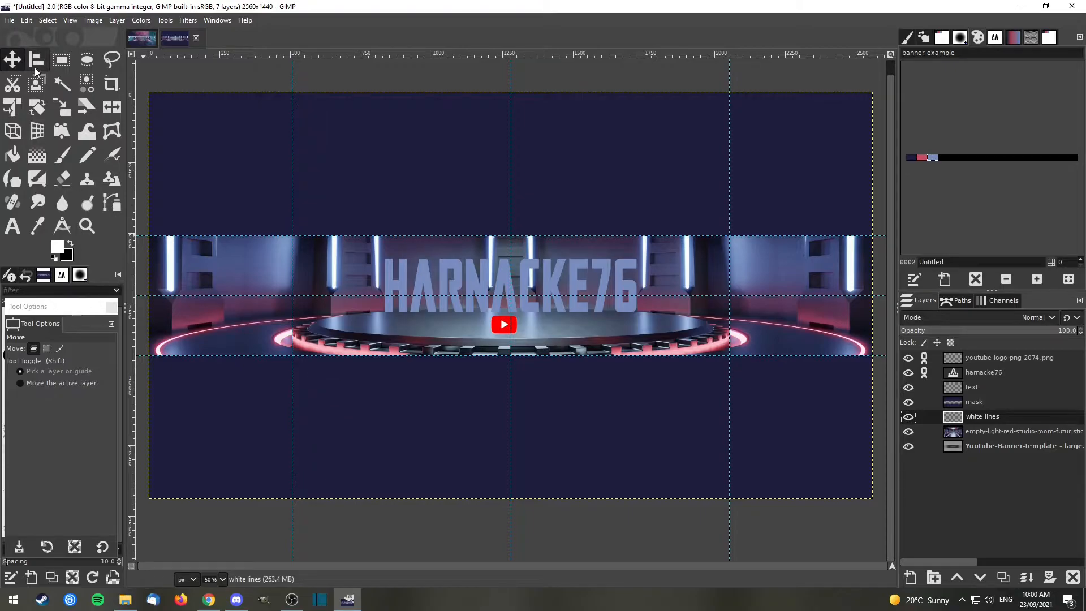
click(112, 59)
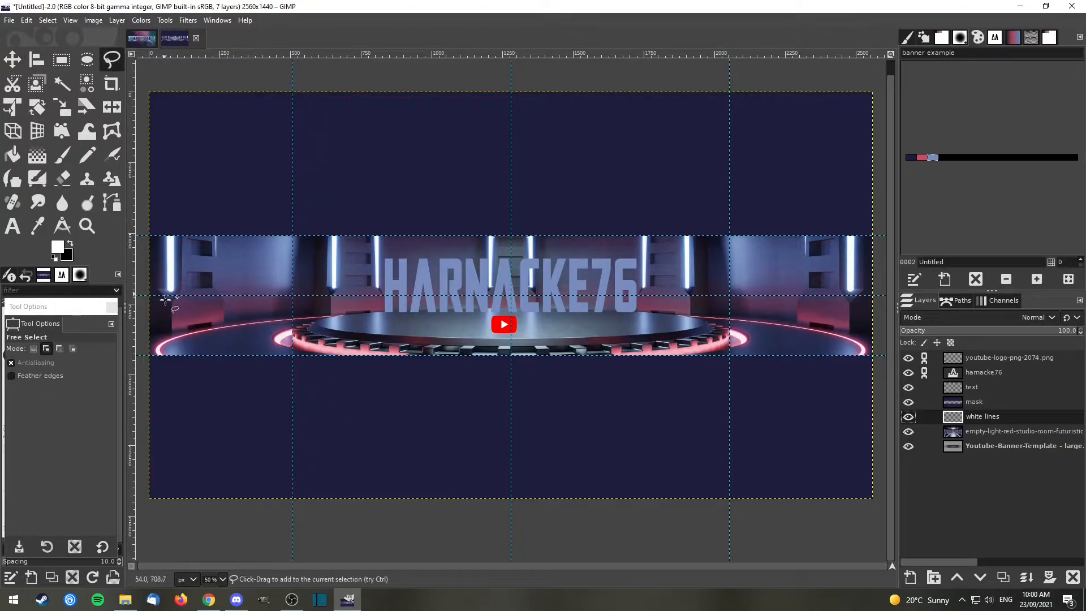
click(142, 245)
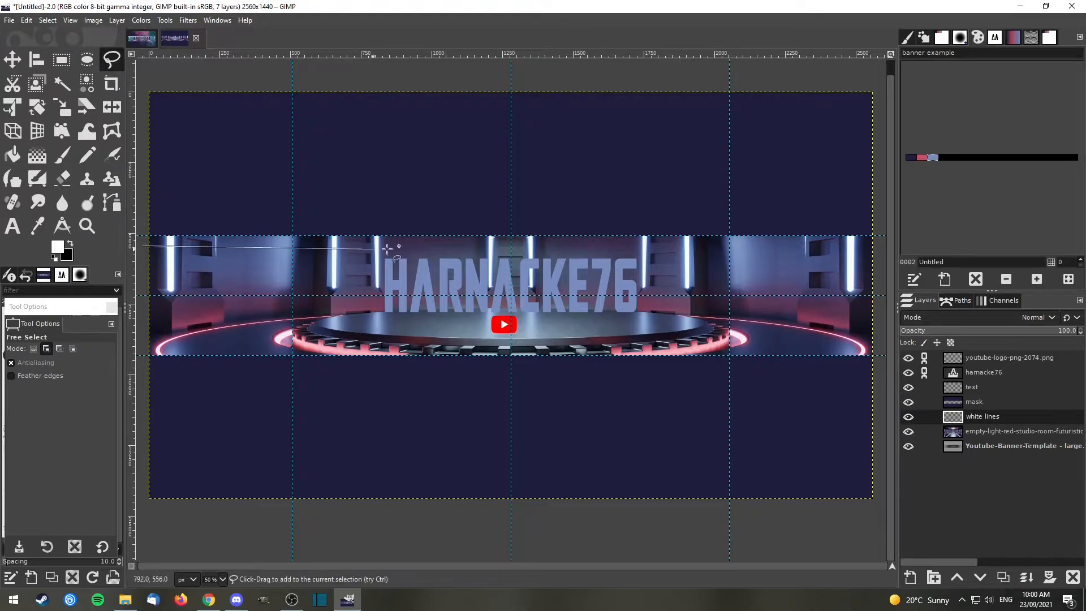
click(875, 234)
click(877, 222)
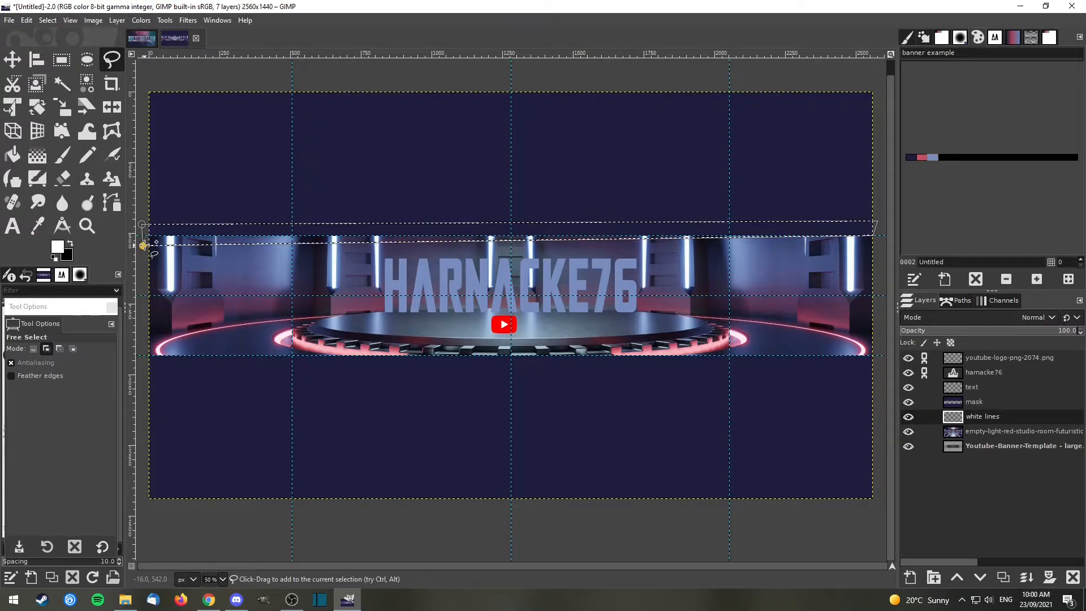
Close the slanted selection along the background strip's upper edge, fill it with white on the "white lines" layer and deselect.
click(143, 243)
drag(55, 250, 160, 244)
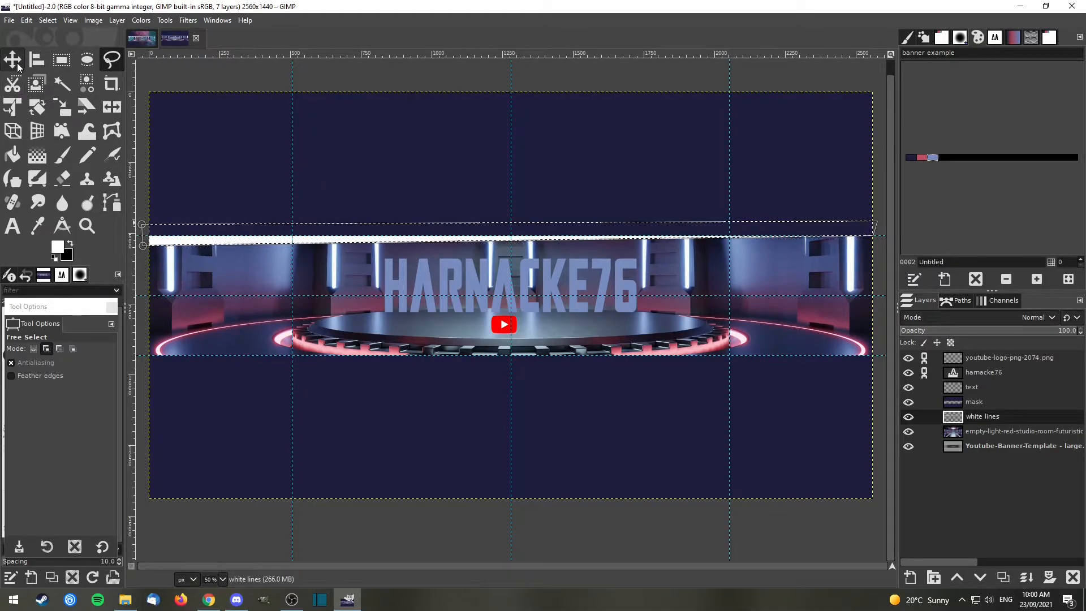
click(11, 60)
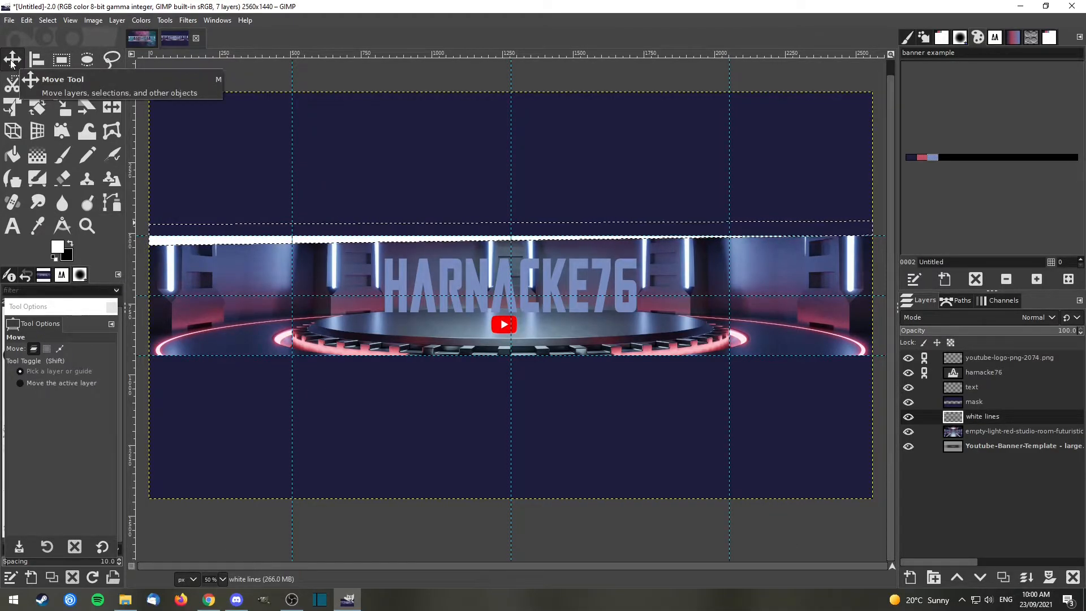
click(57, 19)
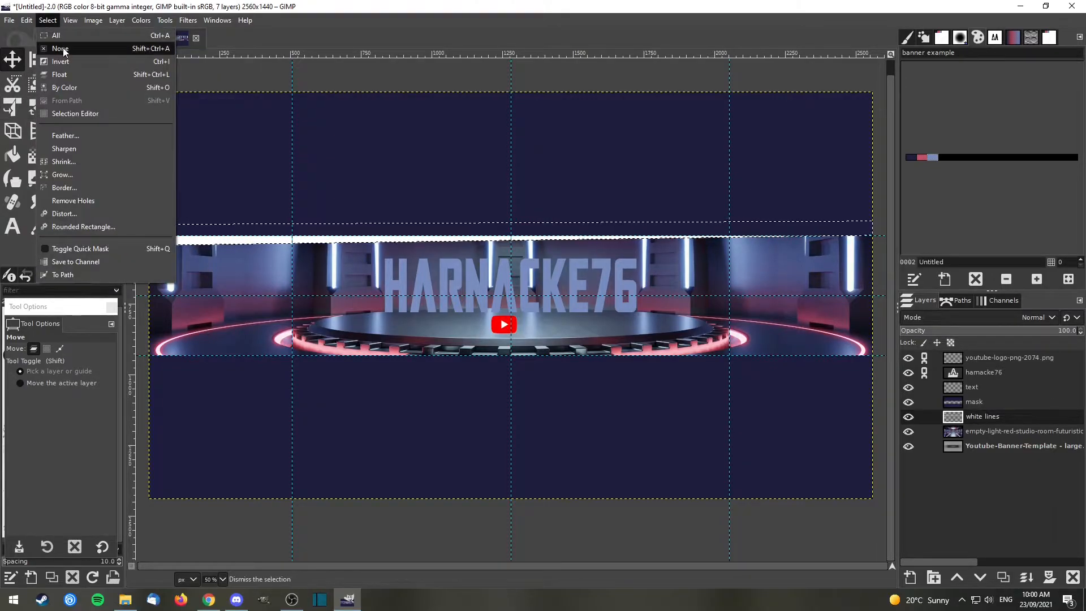
click(63, 47)
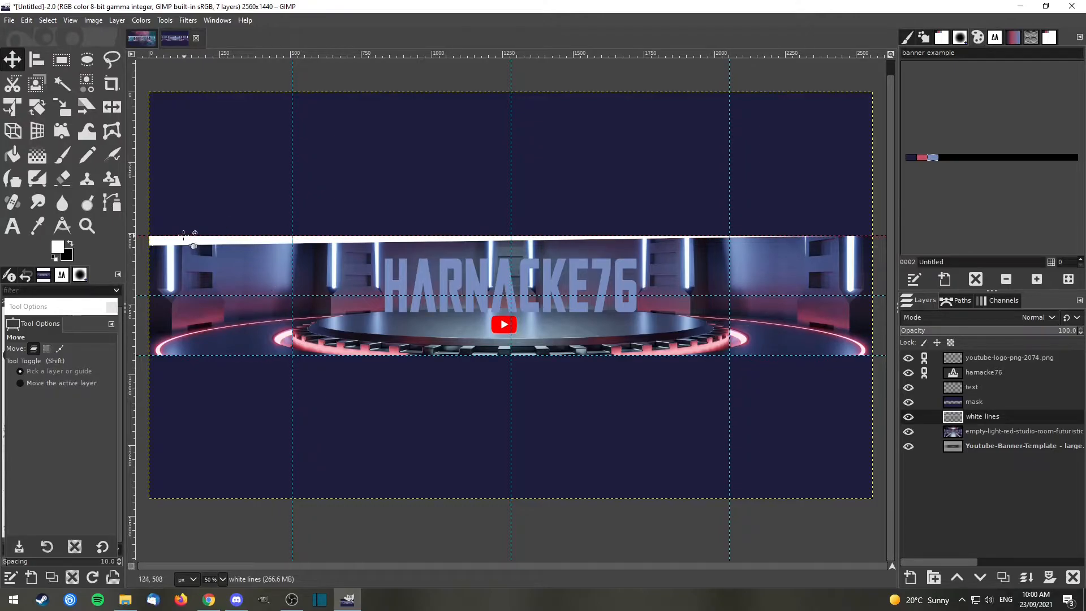
Duplicate the "white lines" layer and flip the copy vertically to mirror the line onto the strip's lower edge.
right_click(993, 417)
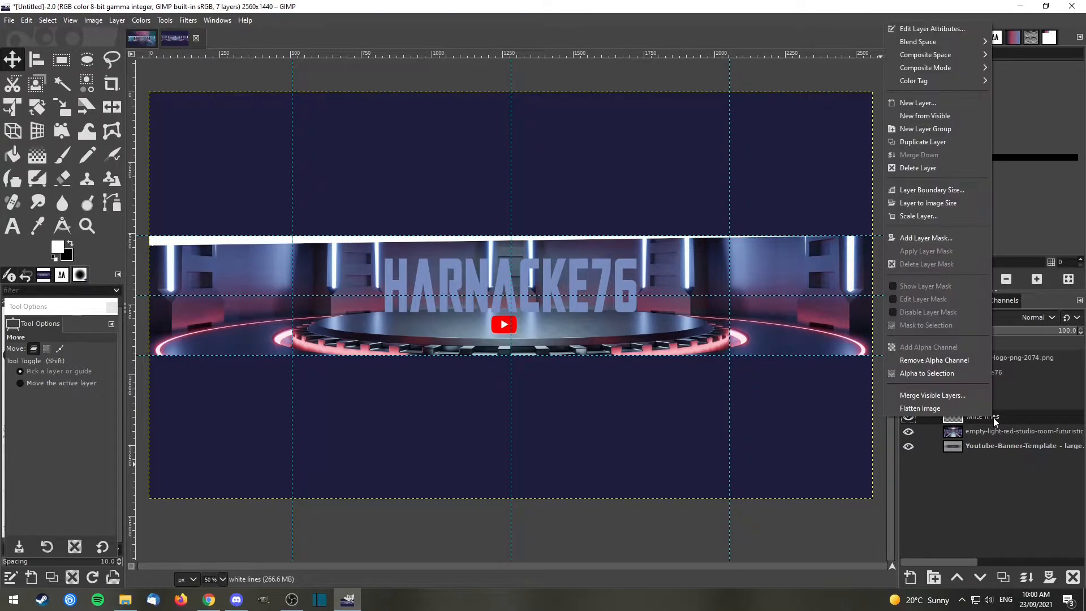
click(941, 142)
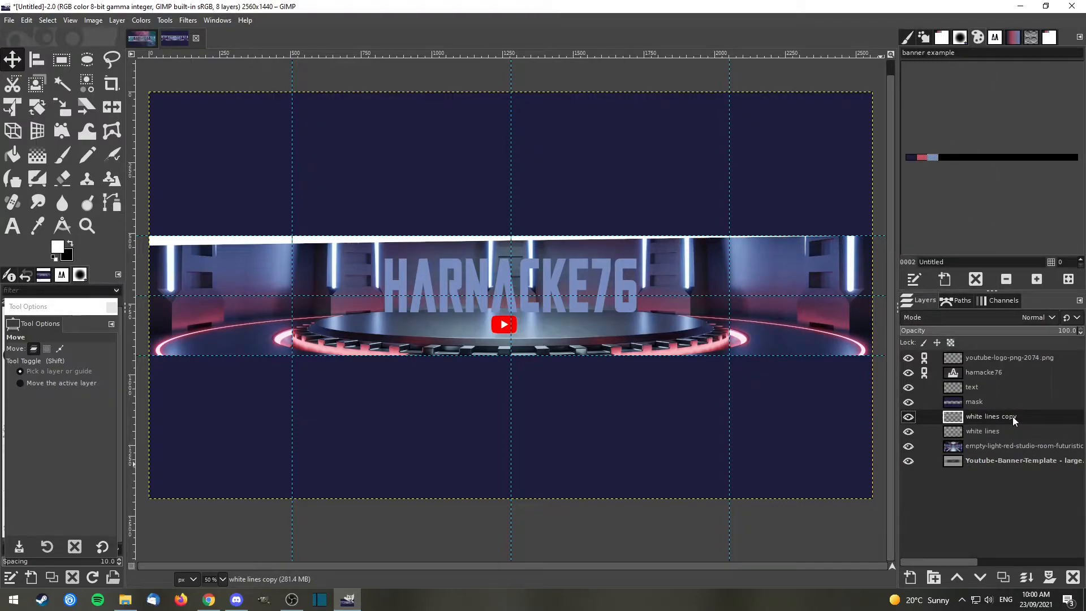
click(116, 20)
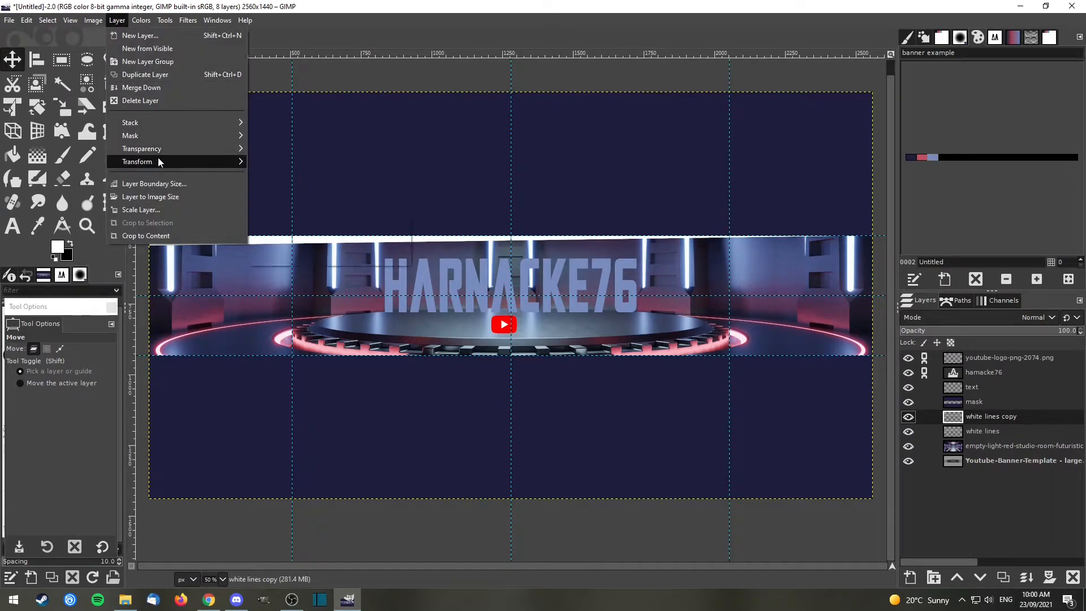
mouse_move(157, 162)
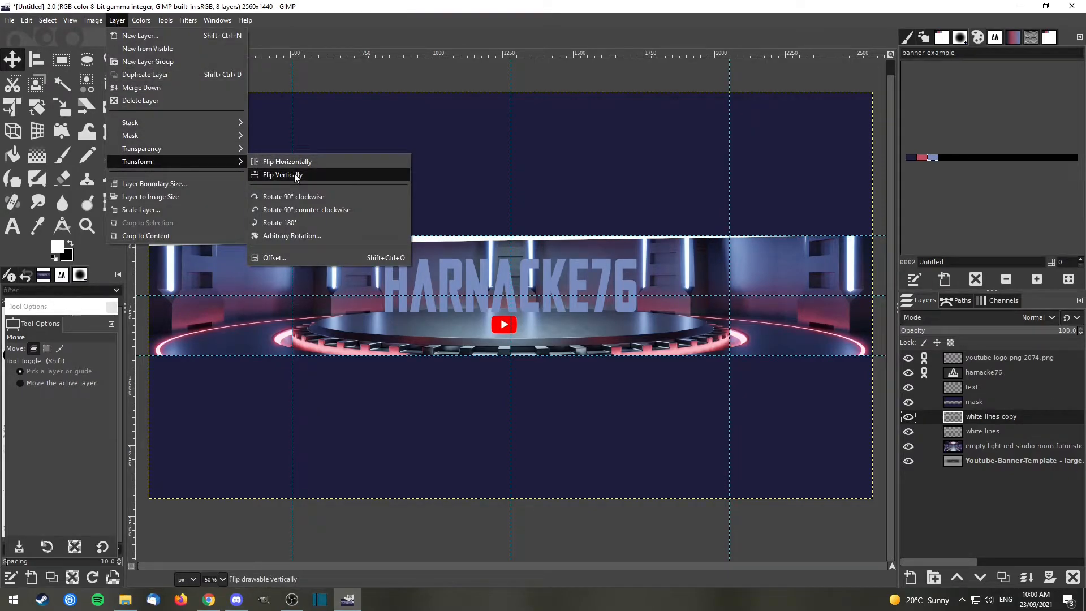
click(296, 176)
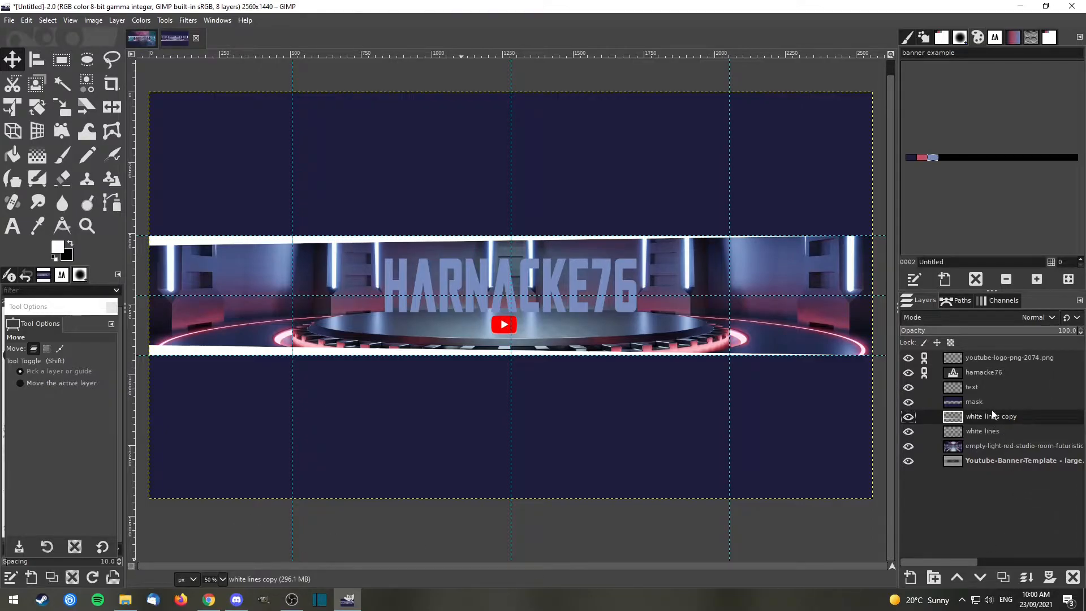
Adjust the layer locks on both white line layers, and hide and restore the guides to preview the banner.
click(950, 343)
click(968, 433)
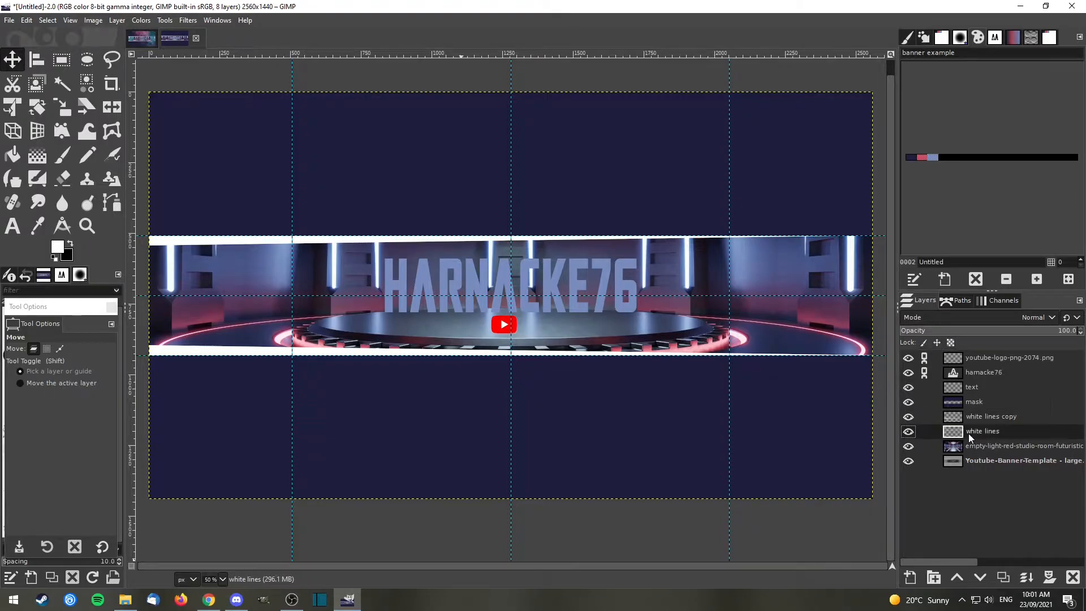
click(936, 342)
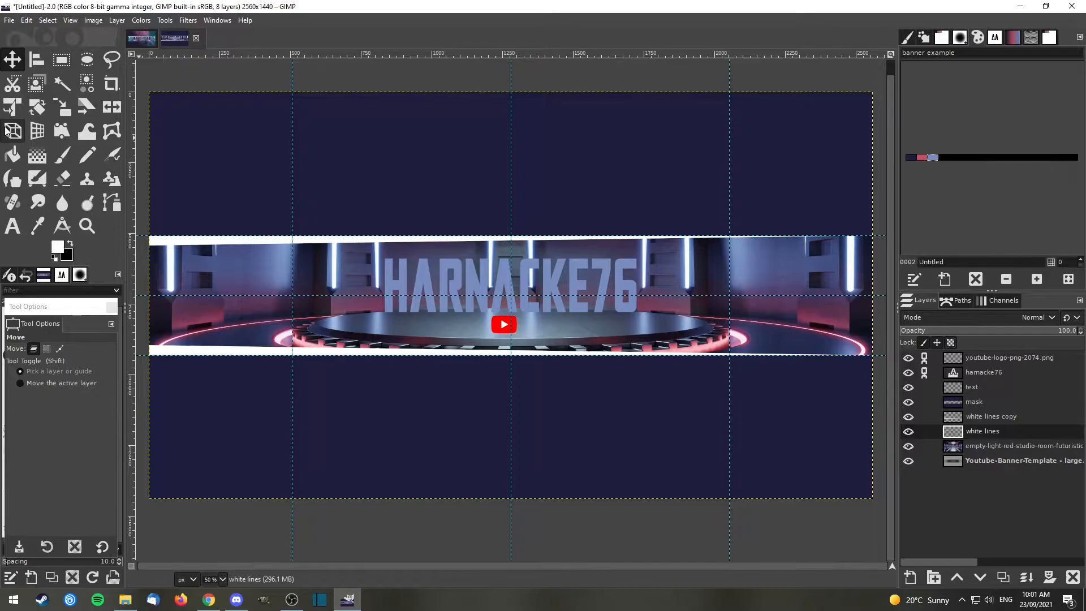
key(ctrl+shift+t)
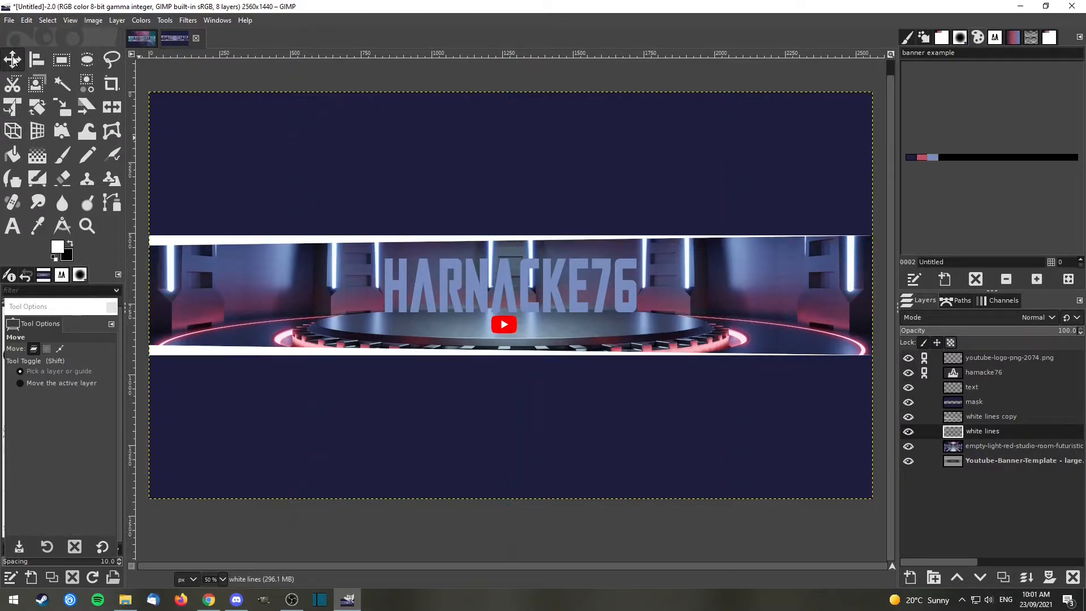
key(ctrl+shift+t)
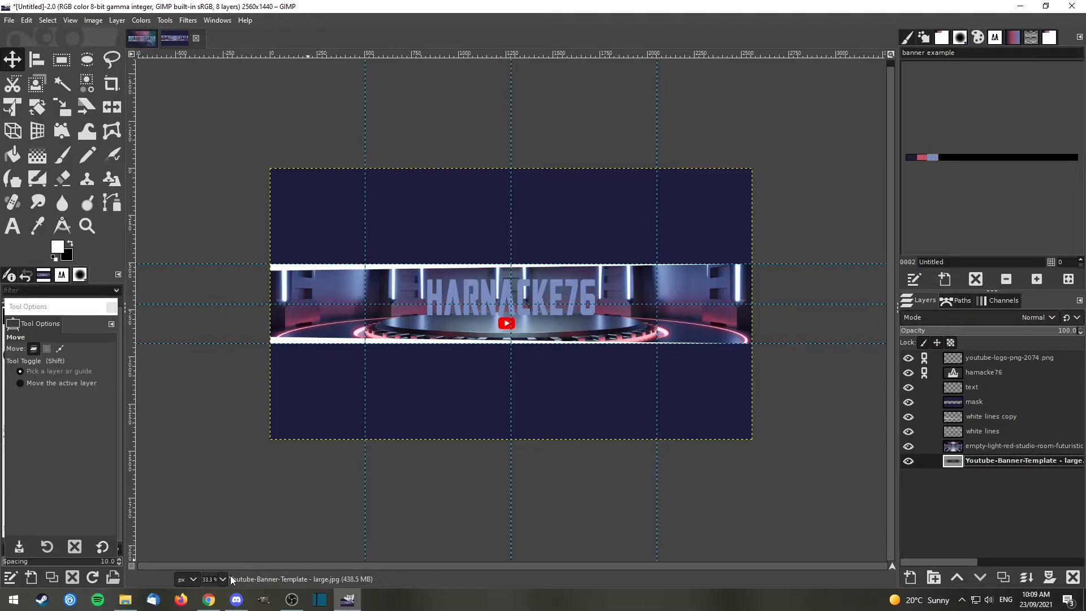
Bring the 3D hexagon wall image from File Explorer into the banner as a layer directly above the studio background.
click(125, 599)
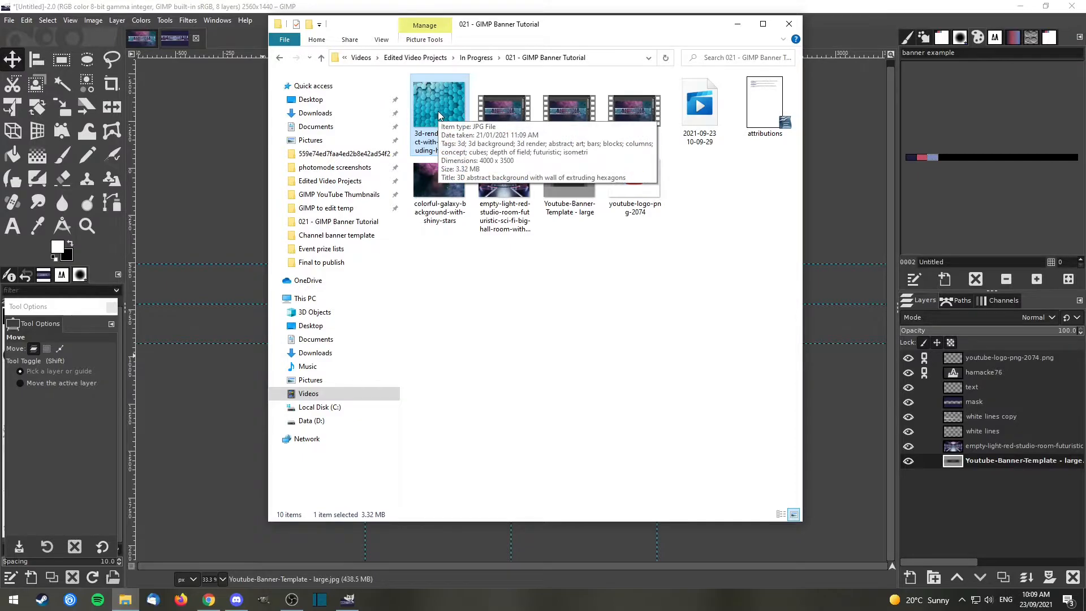
mouse_move(433, 114)
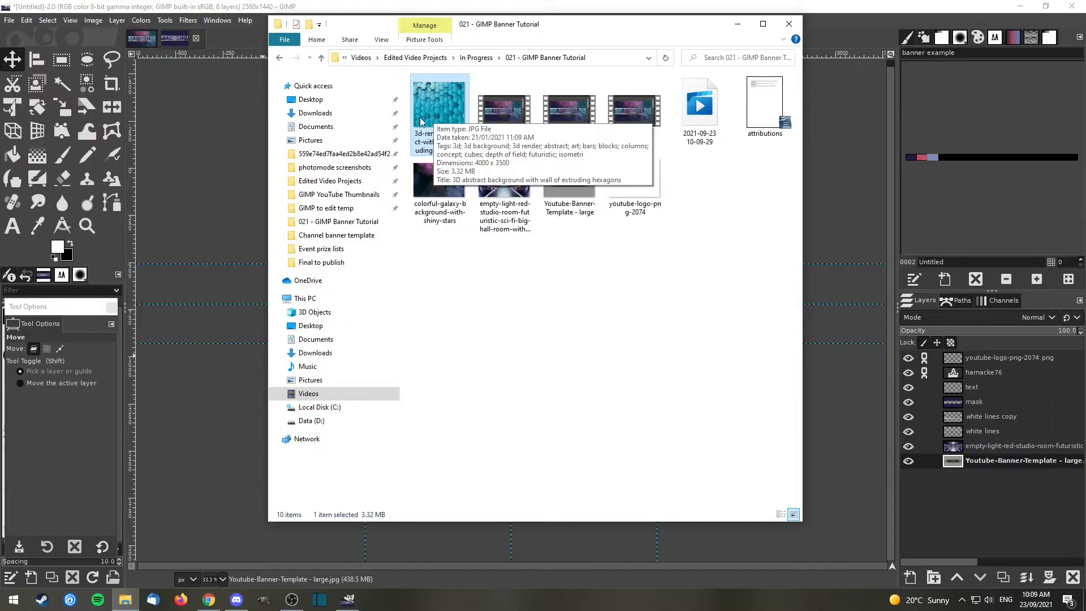
drag(431, 112, 245, 328)
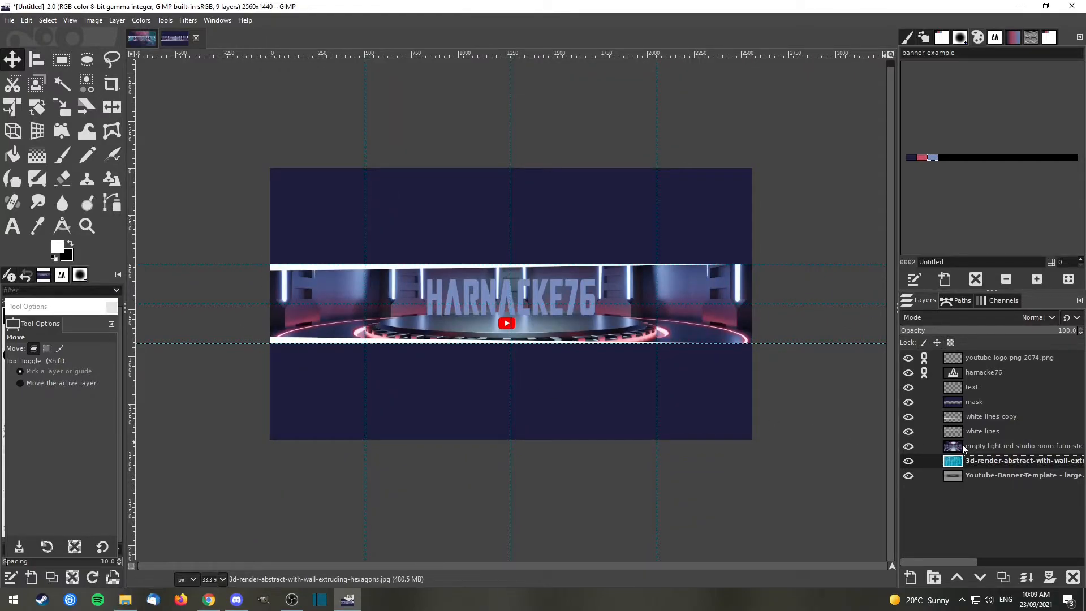
drag(975, 461, 974, 446)
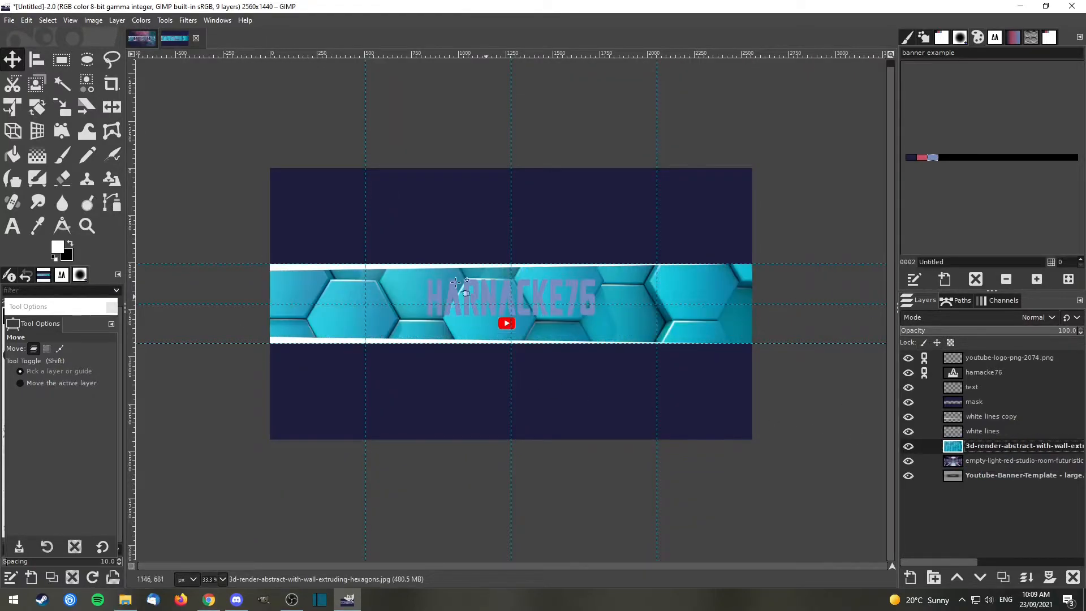
Scale the hexagon image proportionally to 756 × 661 px, placing it over the left end of the background strip.
click(62, 106)
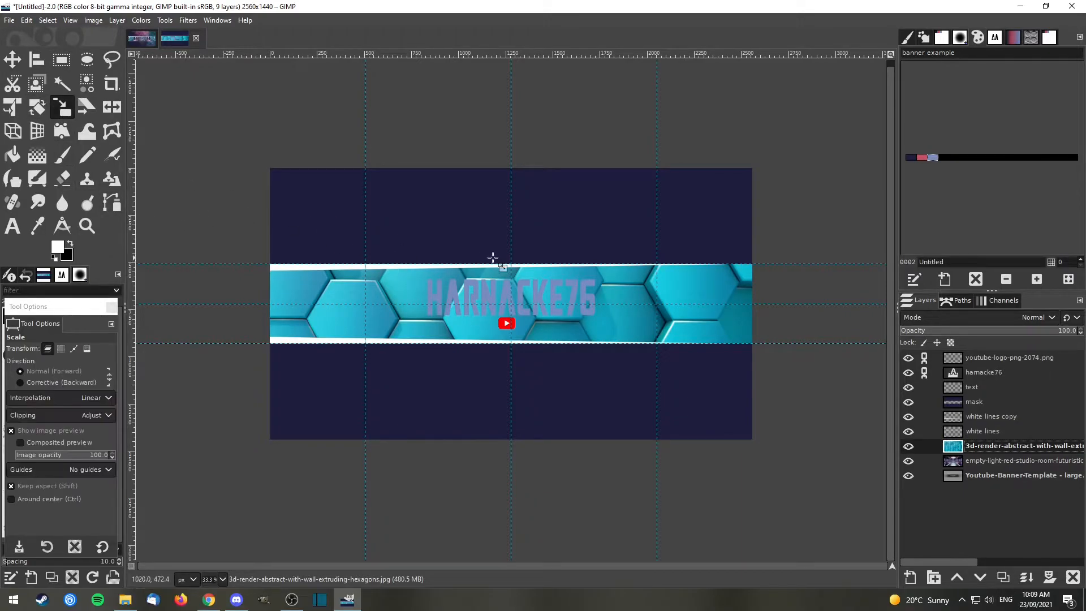
click(639, 280)
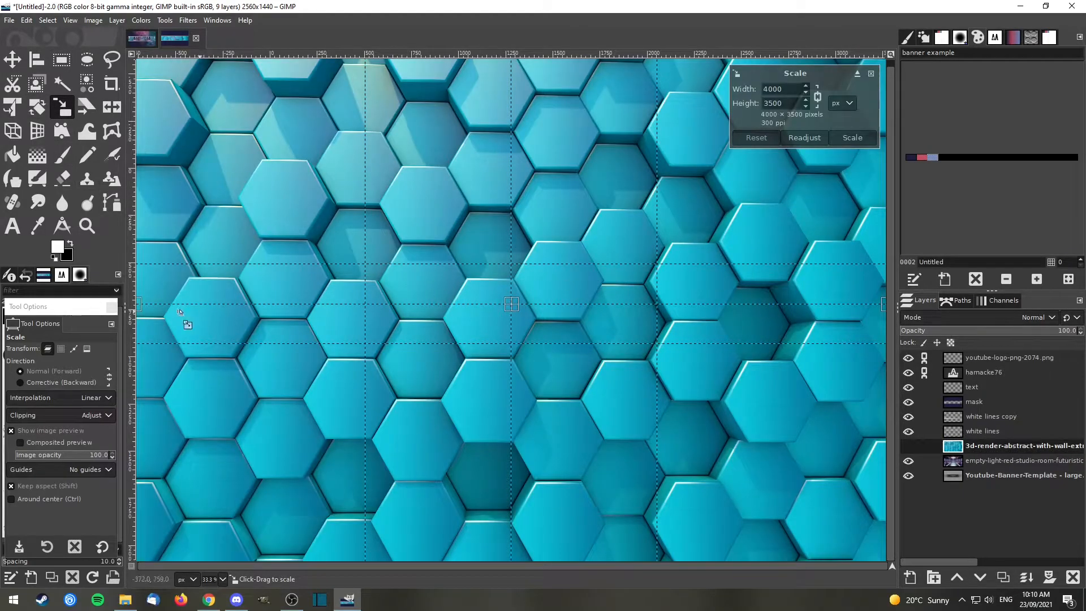
key(ctrl)
ctrl+scroll(453, 399, down, 2)
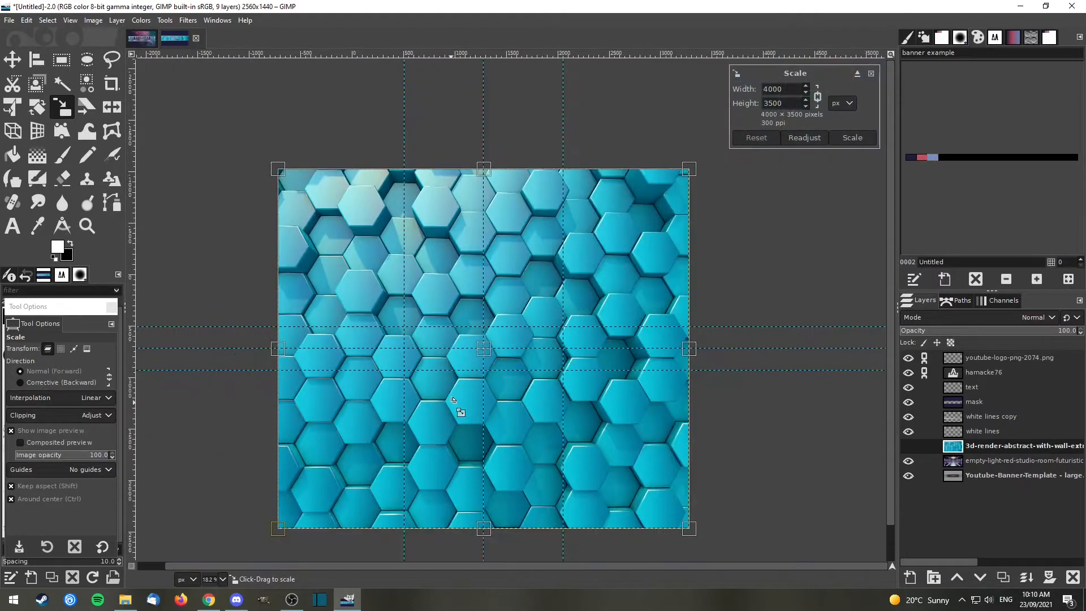
drag(685, 171, 424, 357)
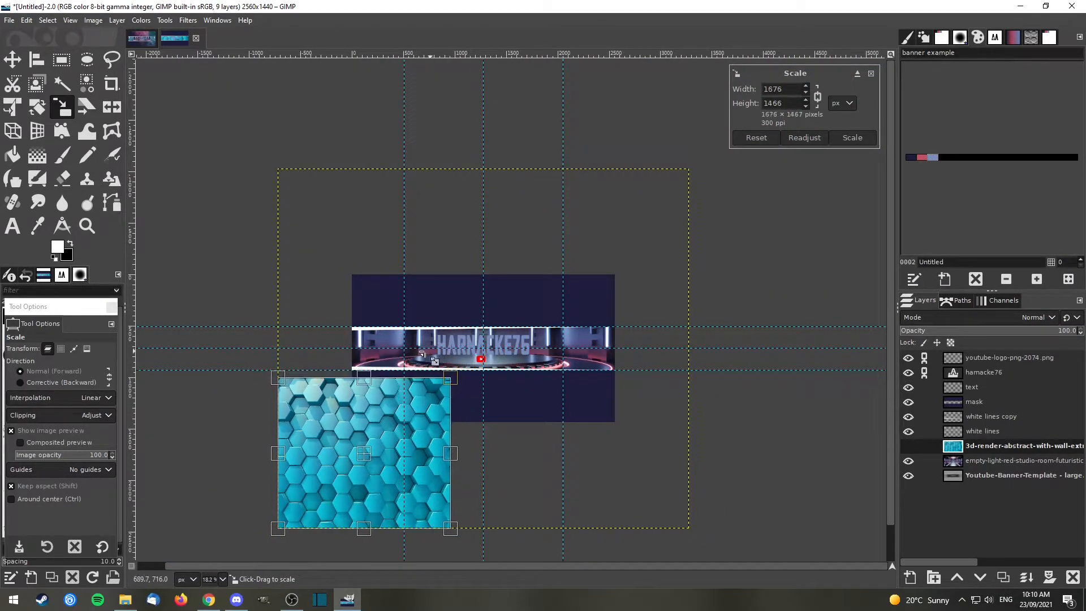
drag(290, 540, 371, 497)
drag(450, 378, 439, 388)
drag(400, 434, 399, 396)
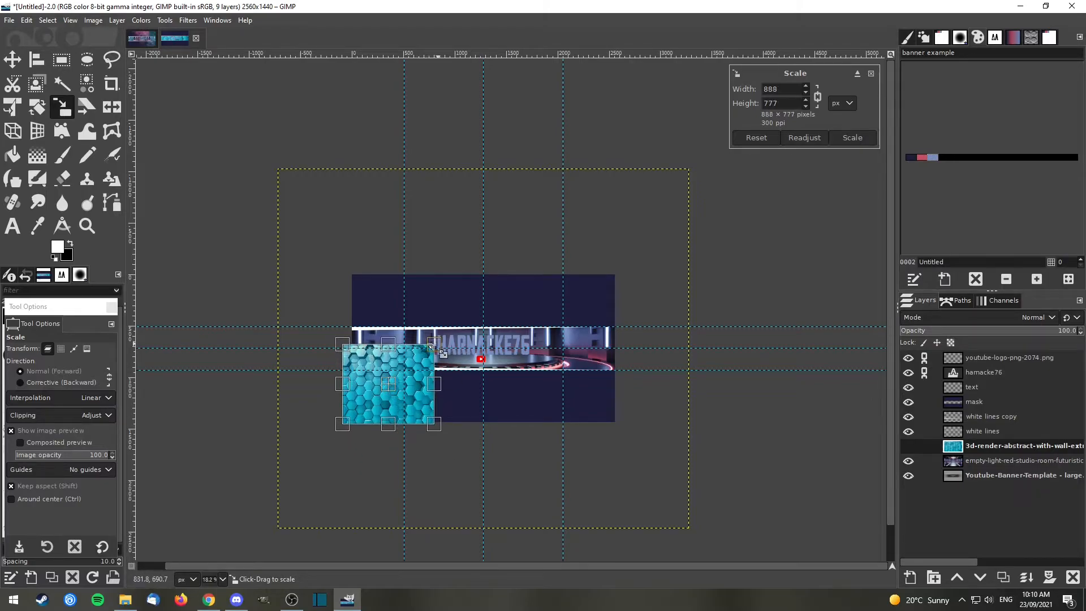
drag(434, 344, 427, 352)
mouse_move(400, 393)
mouse_down()
mouse_move(400, 366)
mouse_move(417, 389)
mouse_up()
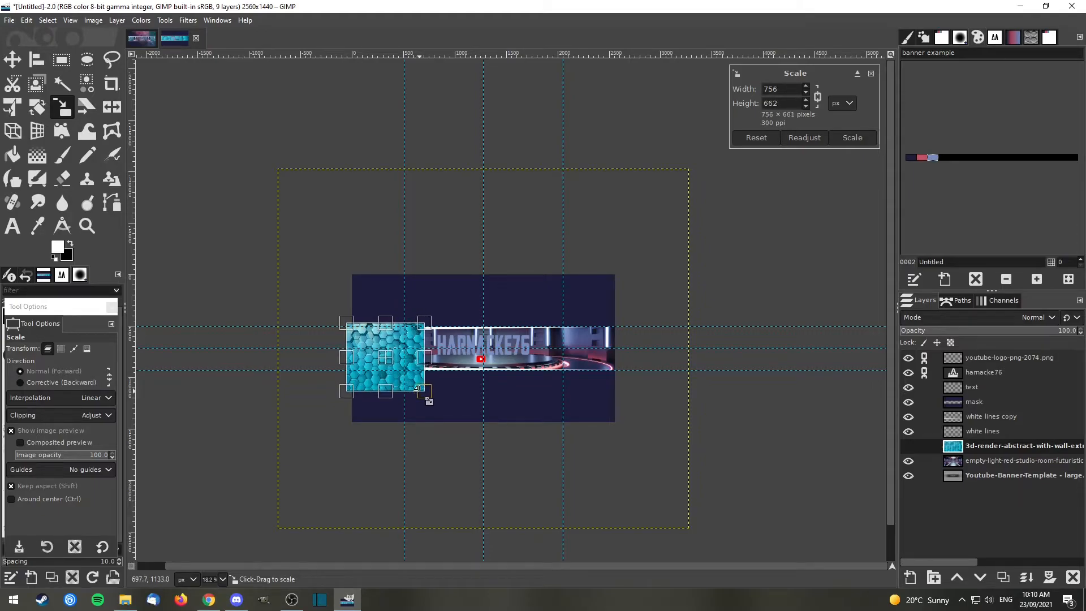
key(Return)
key(ctrl)
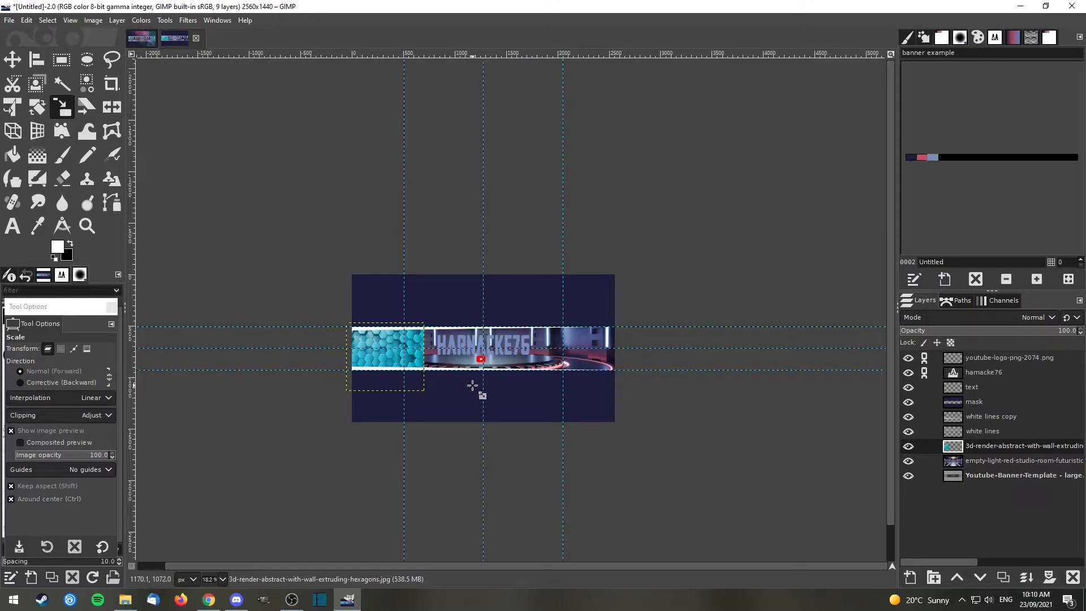
Move the hexagon image so its left edge meets the canvas edge and it covers the strip's full height.
scroll(473, 386, up, 3)
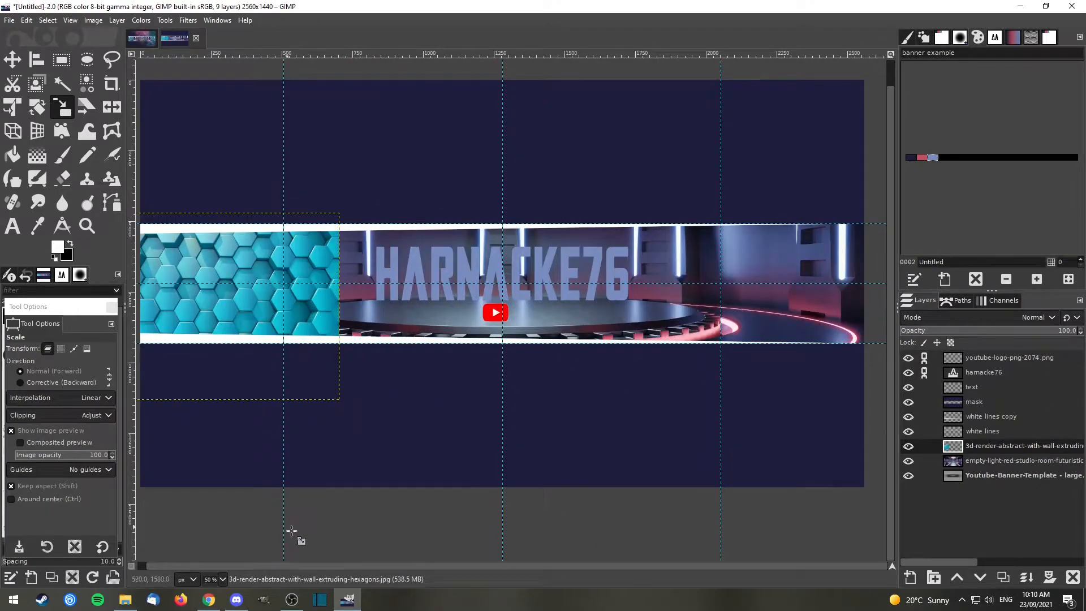
drag(300, 566, 287, 566)
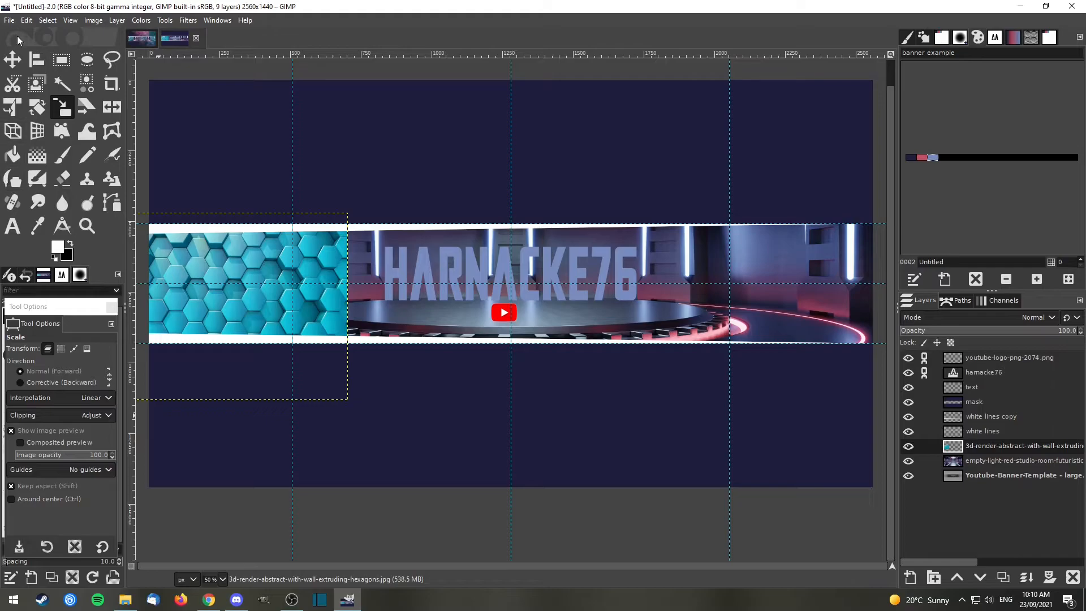
click(12, 62)
drag(246, 265, 259, 230)
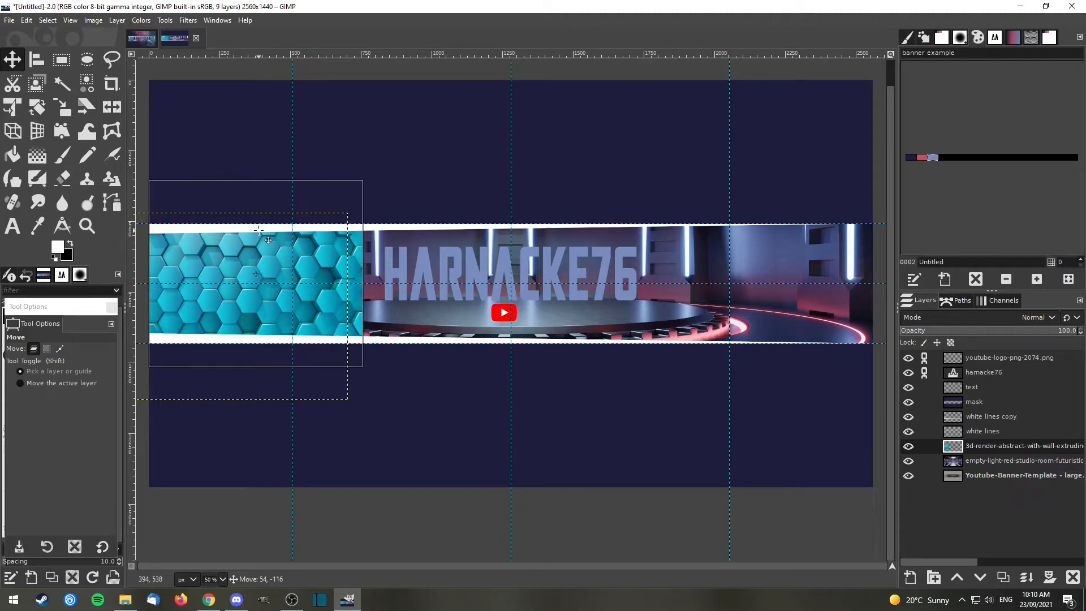
drag(258, 230, 259, 230)
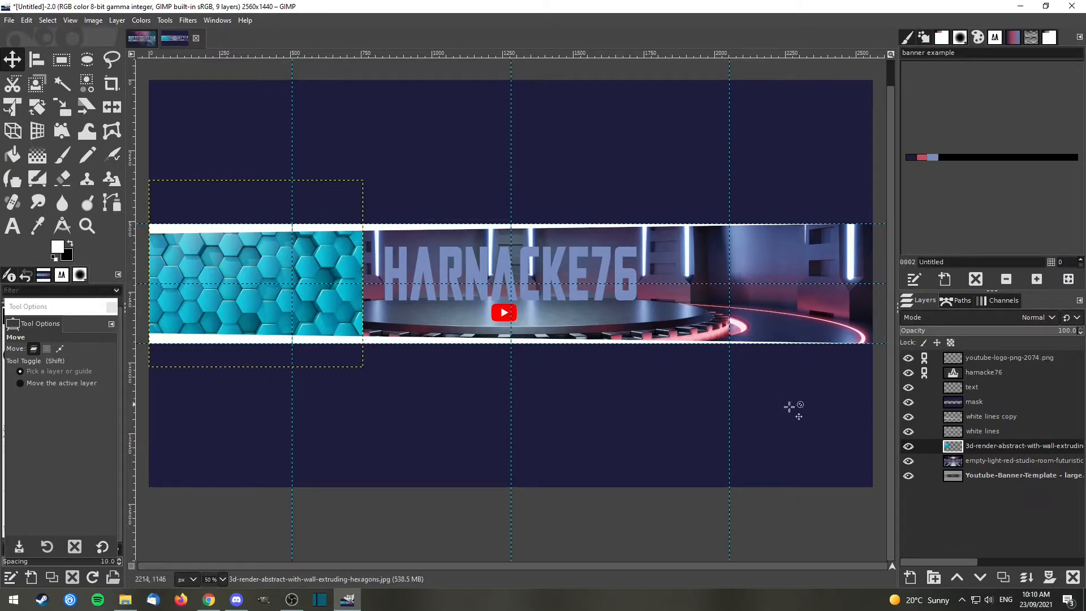
Rename the 3D render image layer to "hexagon".
double_click(1000, 446)
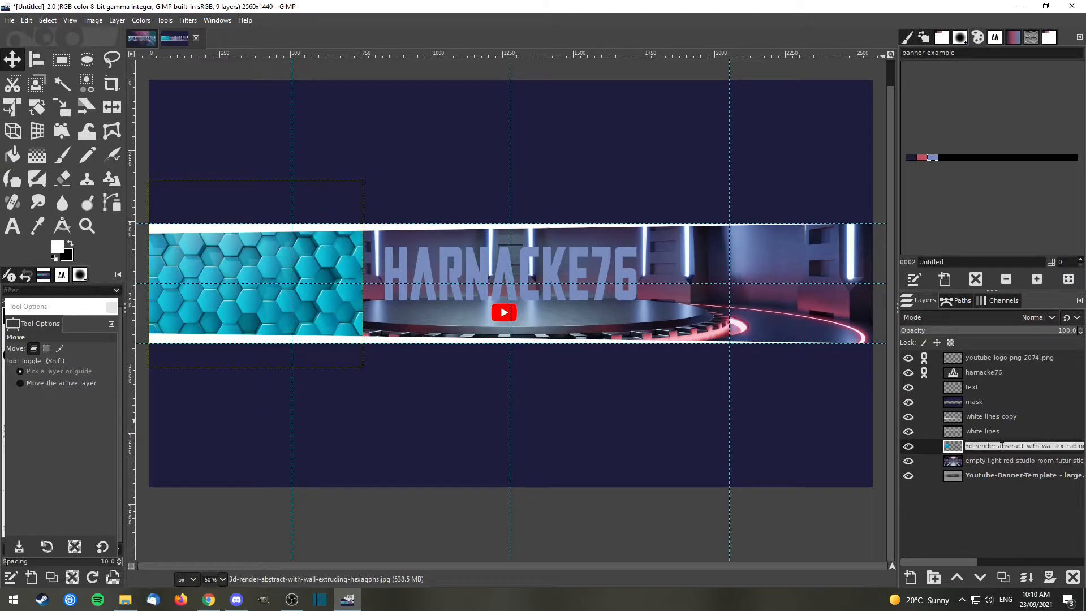
text(hex)
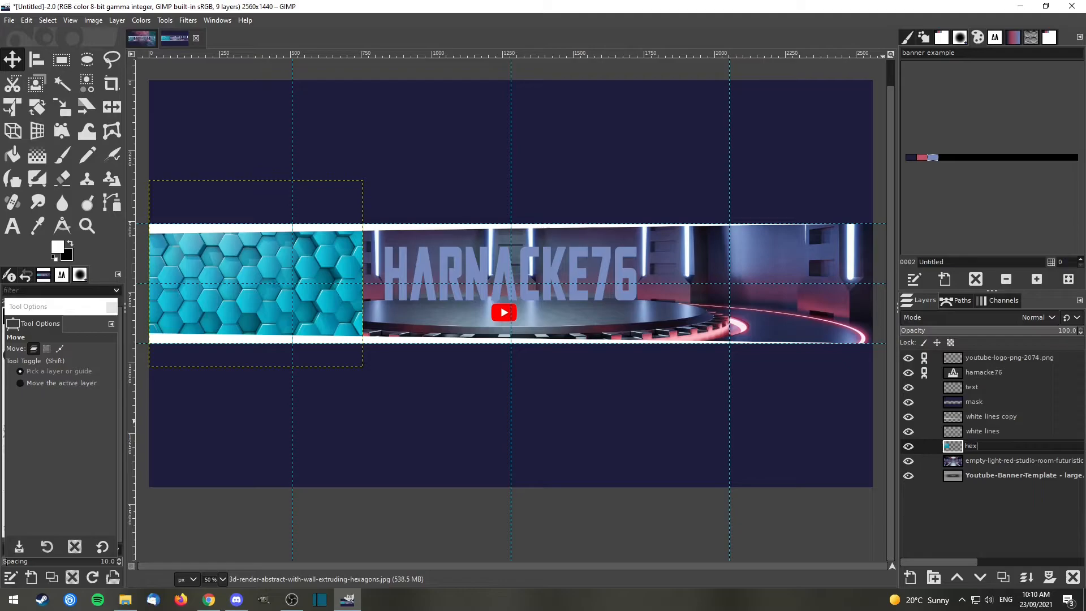
key(Return)
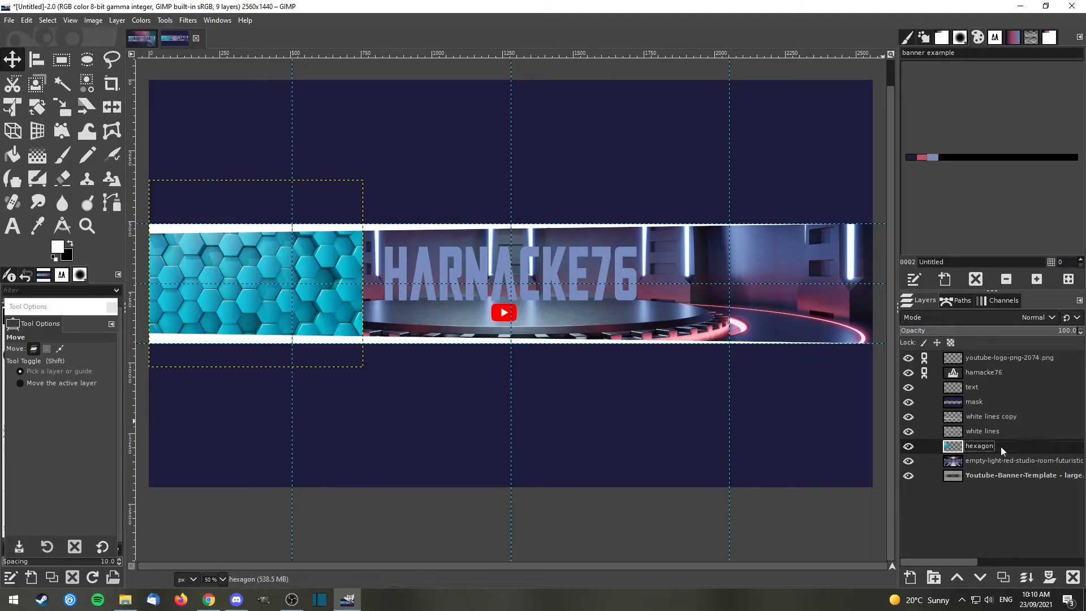
Add a White (full opacity) layer mask to the hexagon layer and swap the foreground and background colours.
right_click(952, 450)
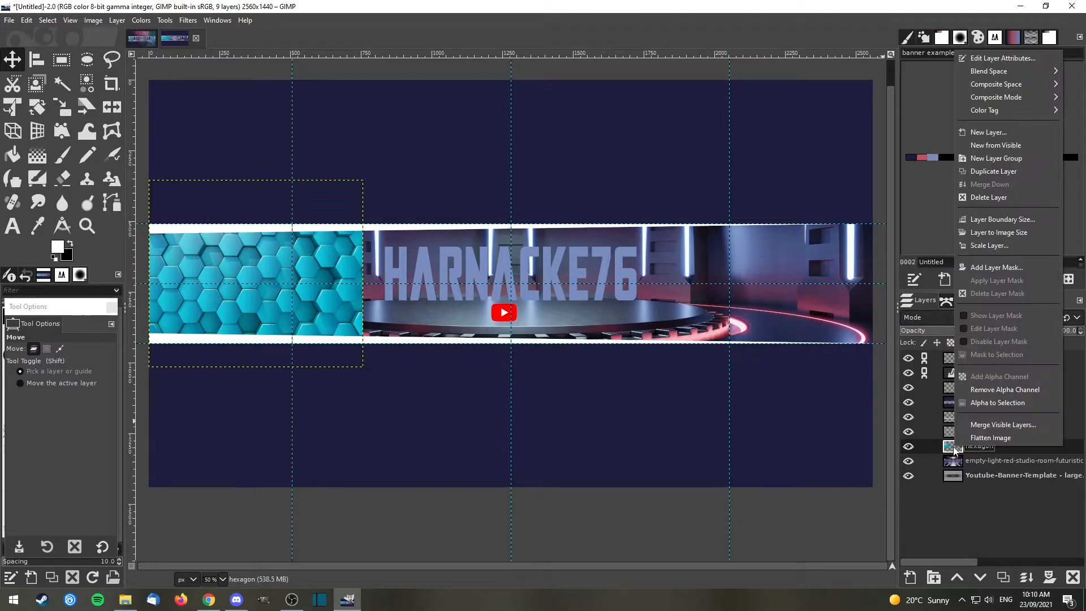
click(997, 268)
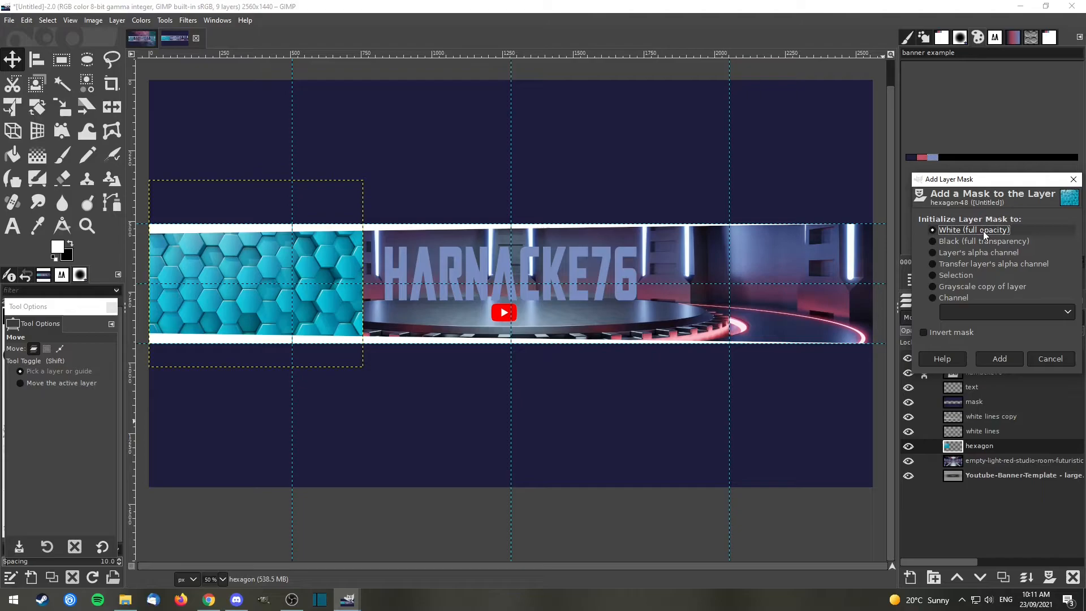
click(1006, 356)
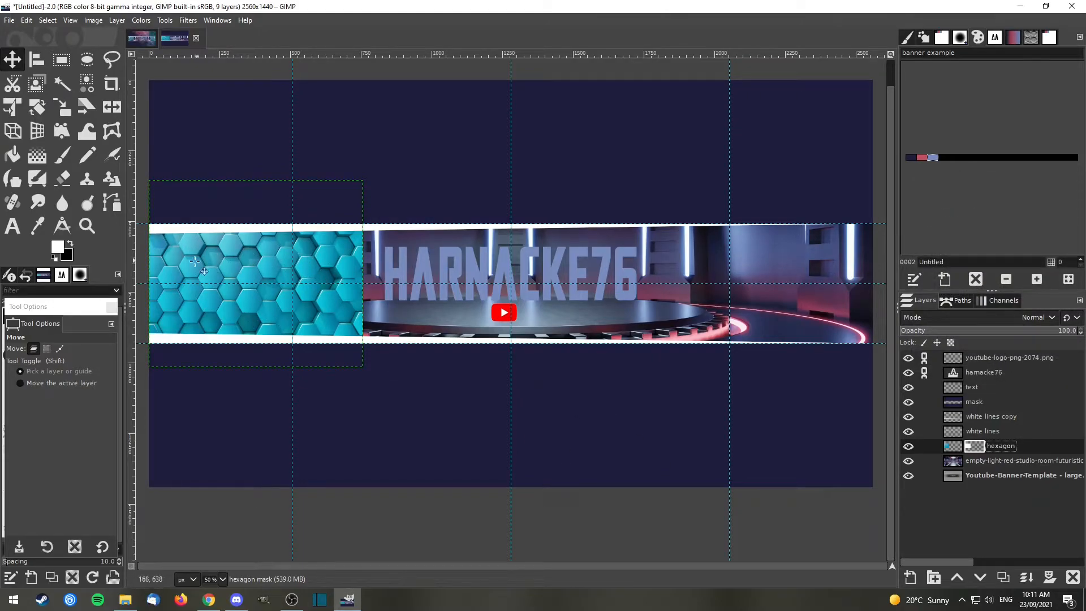
click(72, 243)
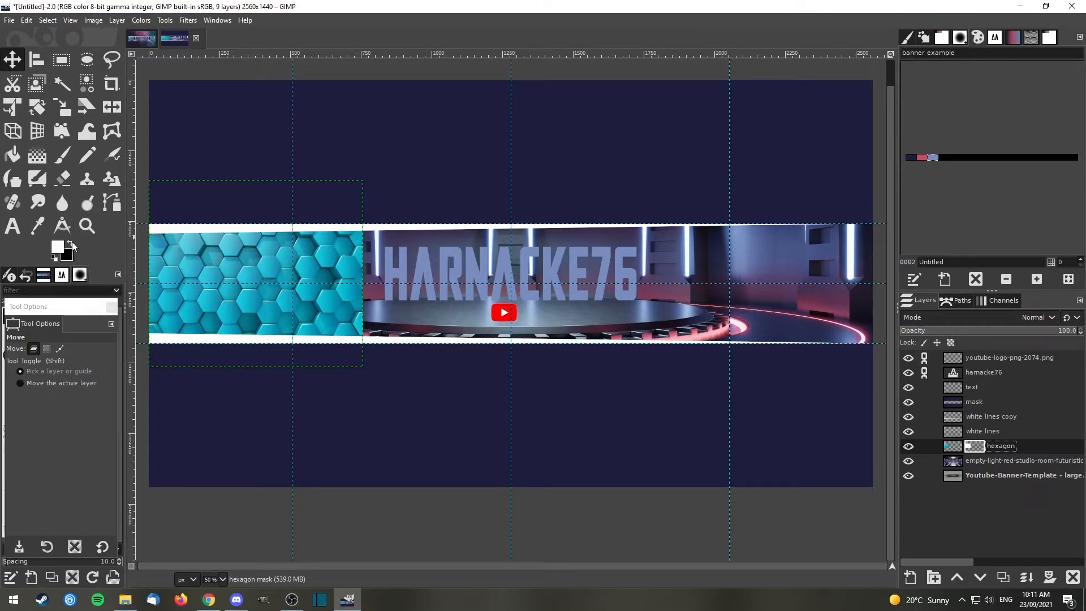
Paint black with the Paintbrush on the hexagon layer's mask to fade out the image's inner edge beside the title.
click(63, 157)
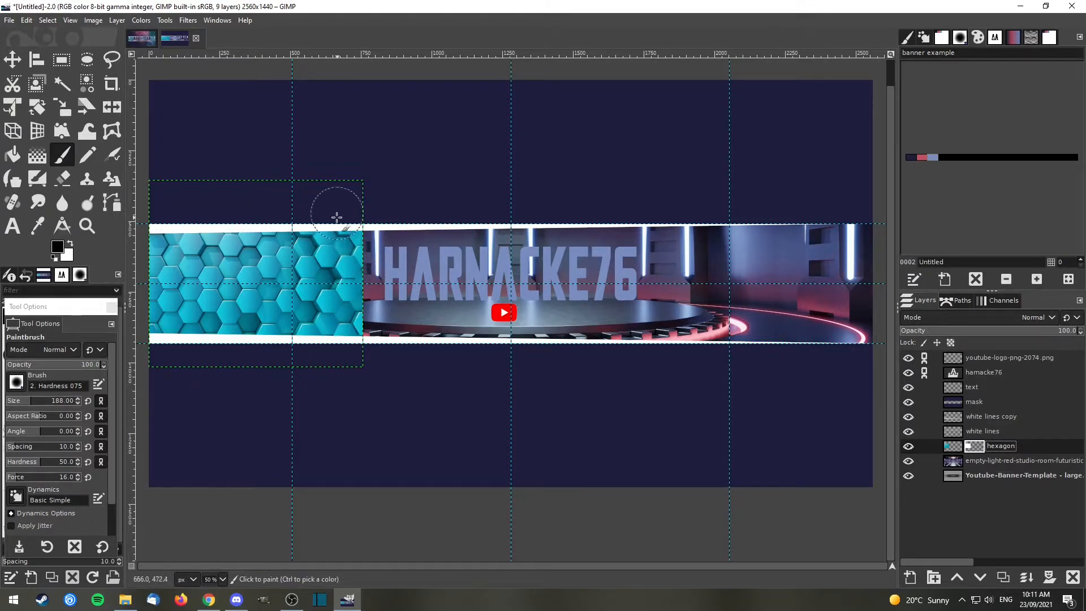
mouse_move(348, 221)
mouse_down()
mouse_move(368, 246)
mouse_move(324, 214)
mouse_move(383, 246)
mouse_move(371, 251)
mouse_move(375, 269)
mouse_move(365, 239)
mouse_move(381, 283)
mouse_move(363, 306)
mouse_move(357, 289)
mouse_move(358, 342)
mouse_move(365, 326)
mouse_move(324, 349)
mouse_move(368, 337)
mouse_move(310, 350)
mouse_move(357, 332)
mouse_up()
mouse_move(362, 233)
mouse_down()
mouse_move(320, 257)
mouse_move(332, 282)
mouse_move(333, 244)
mouse_move(362, 254)
mouse_move(319, 216)
mouse_up()
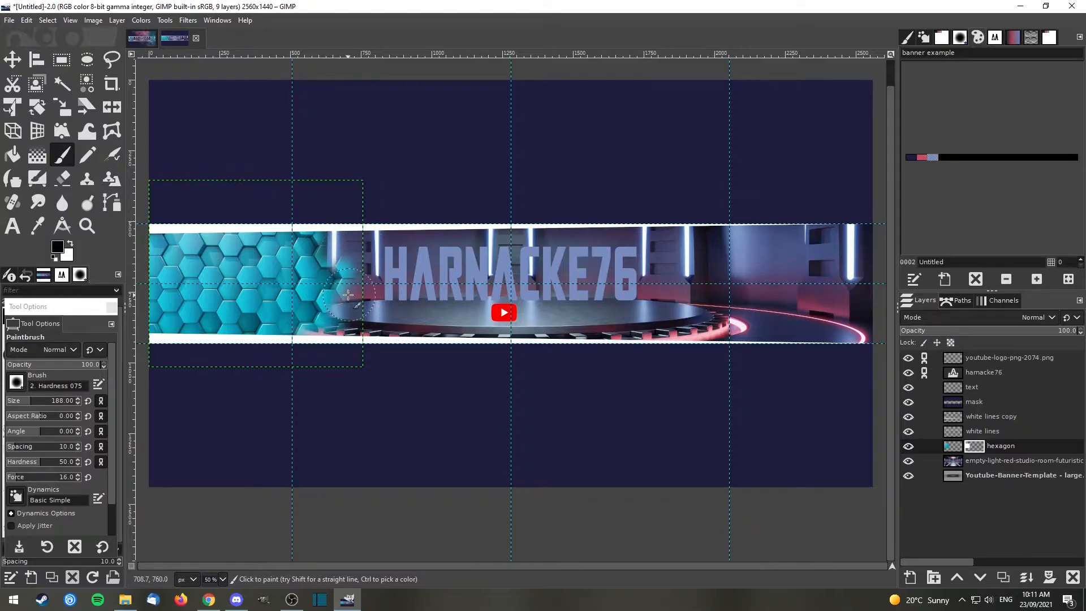
drag(332, 303, 345, 313)
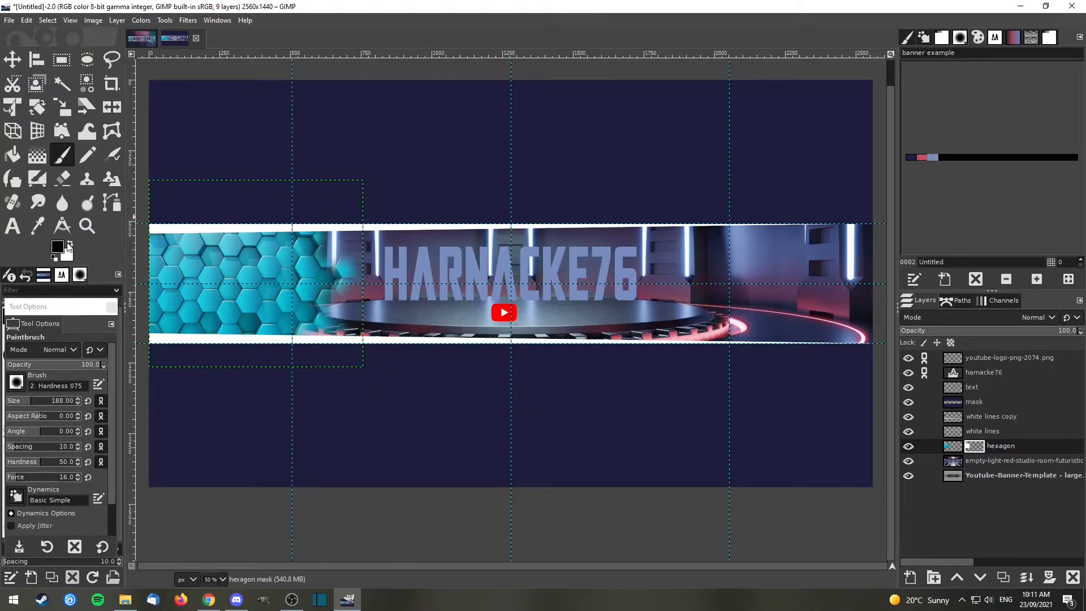
Paint white on the mask to restore some lower hexagons along the faded edge, and return the foreground colour to black.
click(71, 244)
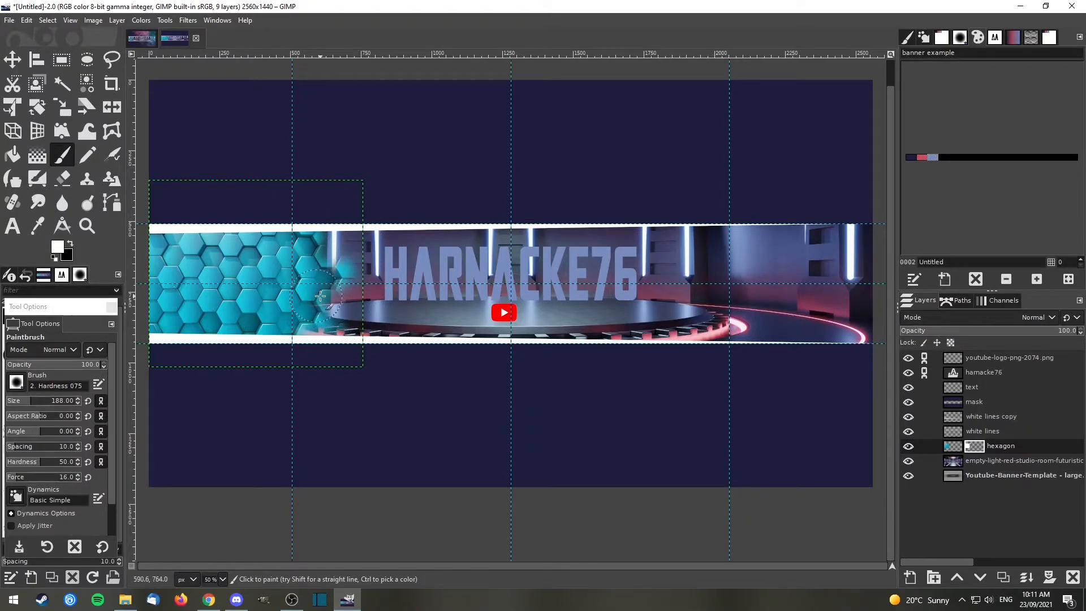
mouse_move(316, 284)
mouse_down()
mouse_move(320, 299)
mouse_move(339, 288)
mouse_move(325, 271)
mouse_move(337, 247)
mouse_move(324, 266)
mouse_move(339, 326)
mouse_move(332, 319)
mouse_up()
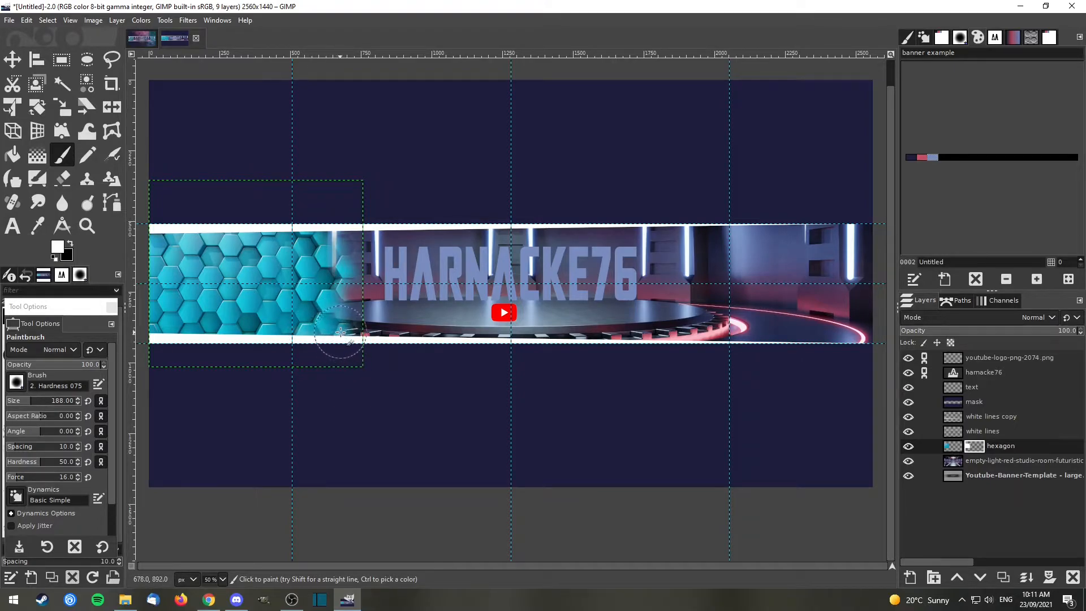
click(70, 244)
Duplicate the masked hexagon layer and move the copy to the opposite end of the background strip.
click(13, 59)
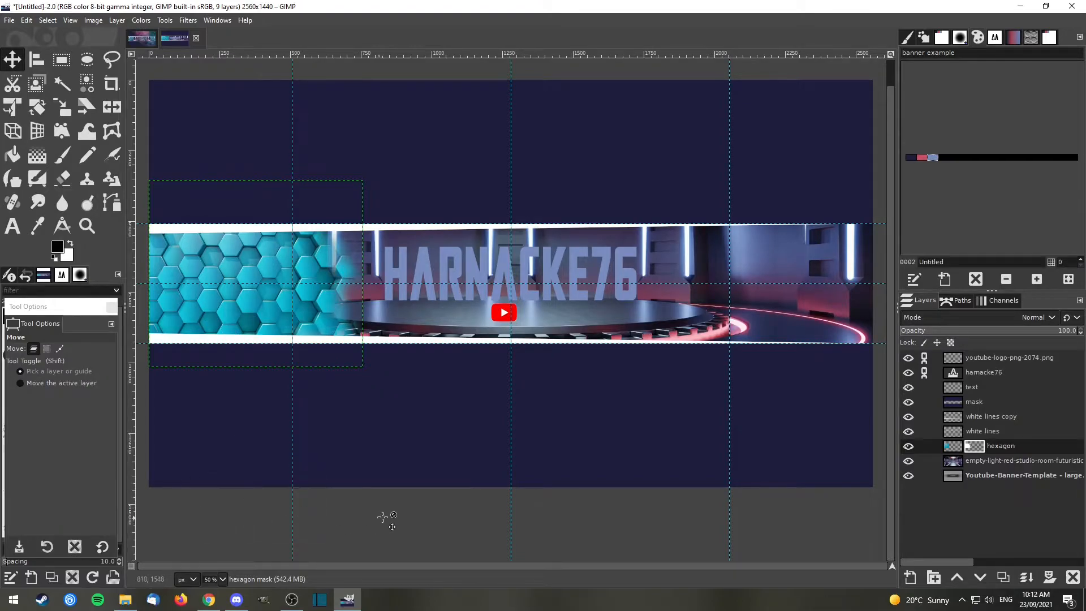
scroll(436, 491, down, 1)
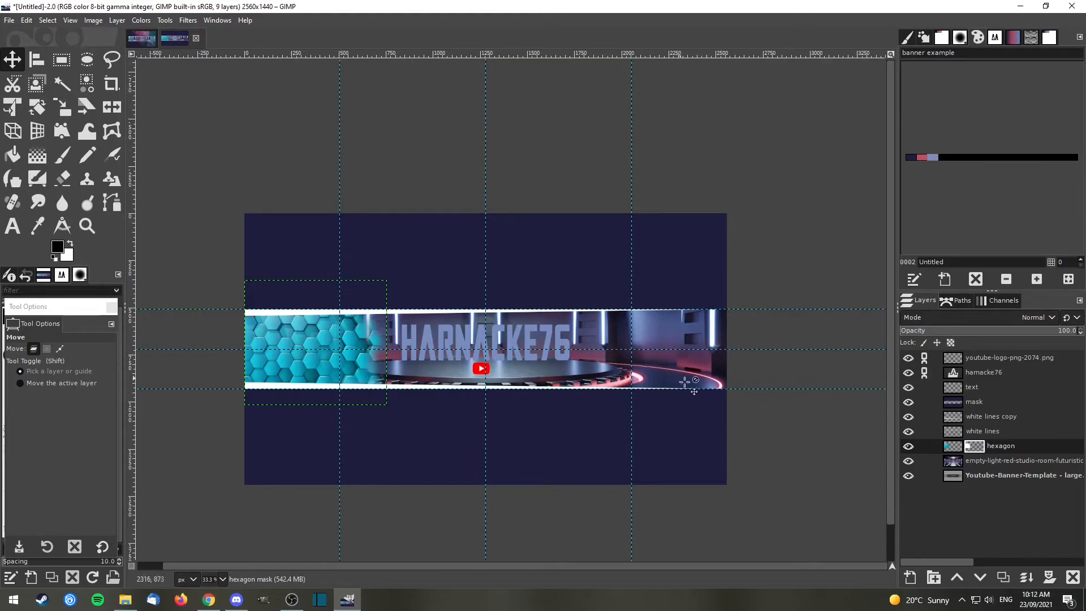
click(954, 450)
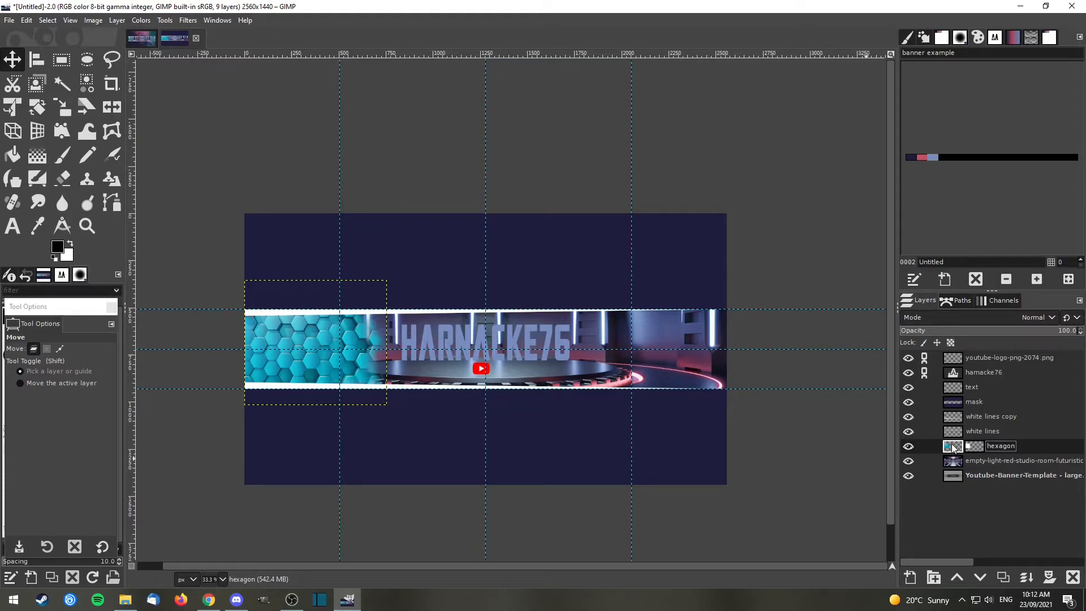
right_click(955, 449)
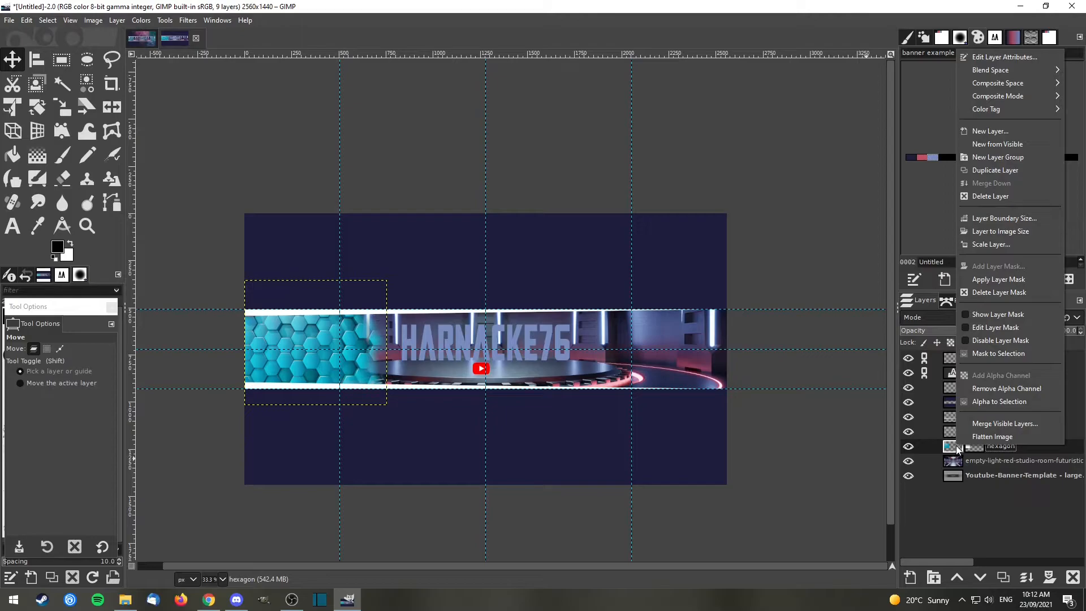
click(1010, 172)
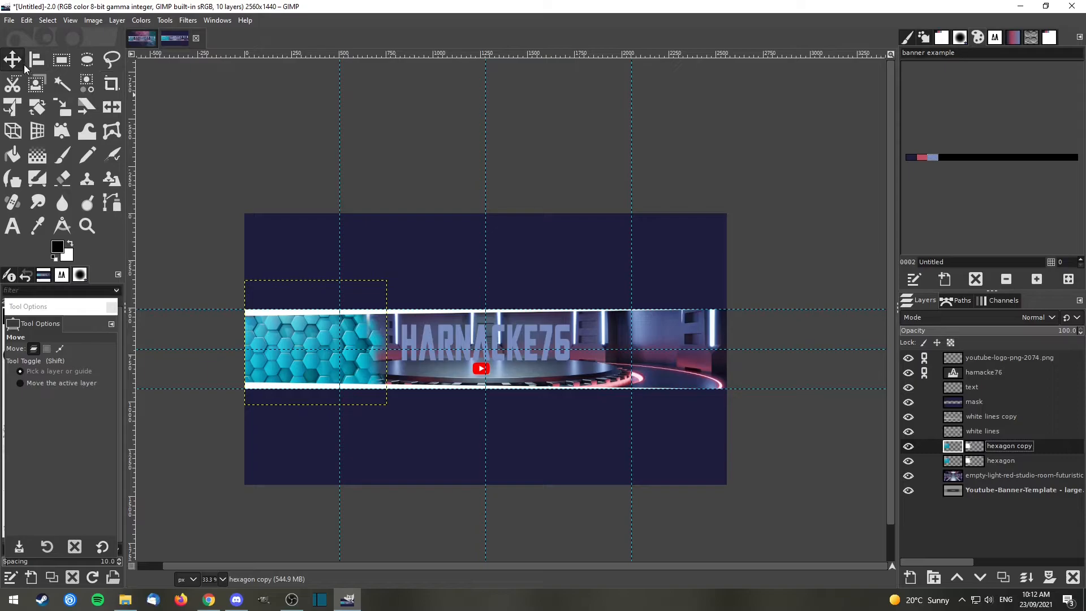
drag(359, 336, 701, 334)
Flip the hexagon copy layer horizontally and vertically.
click(117, 20)
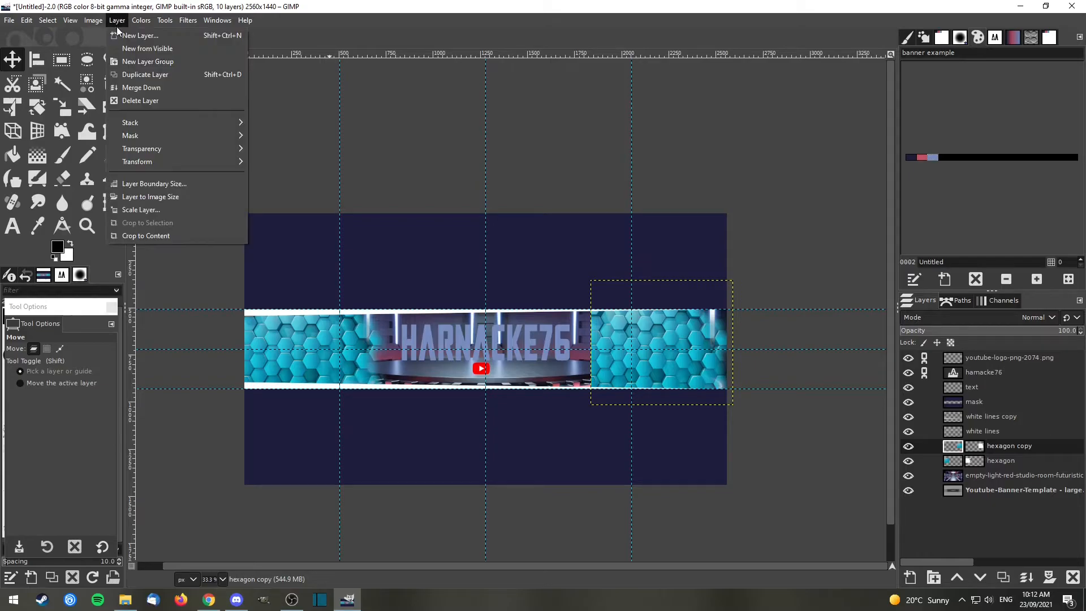
mouse_move(147, 161)
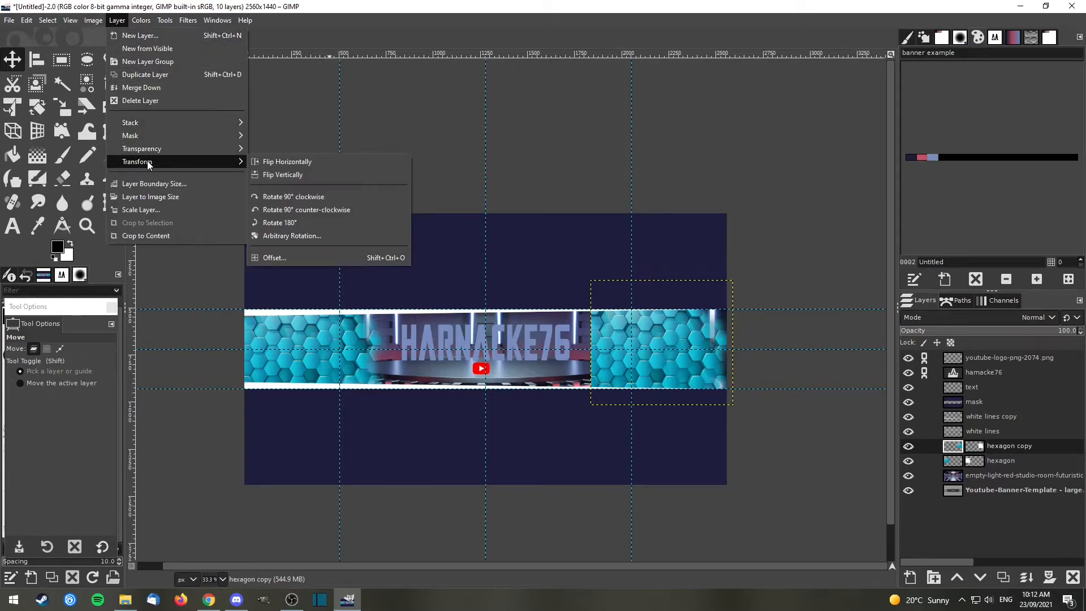
click(287, 161)
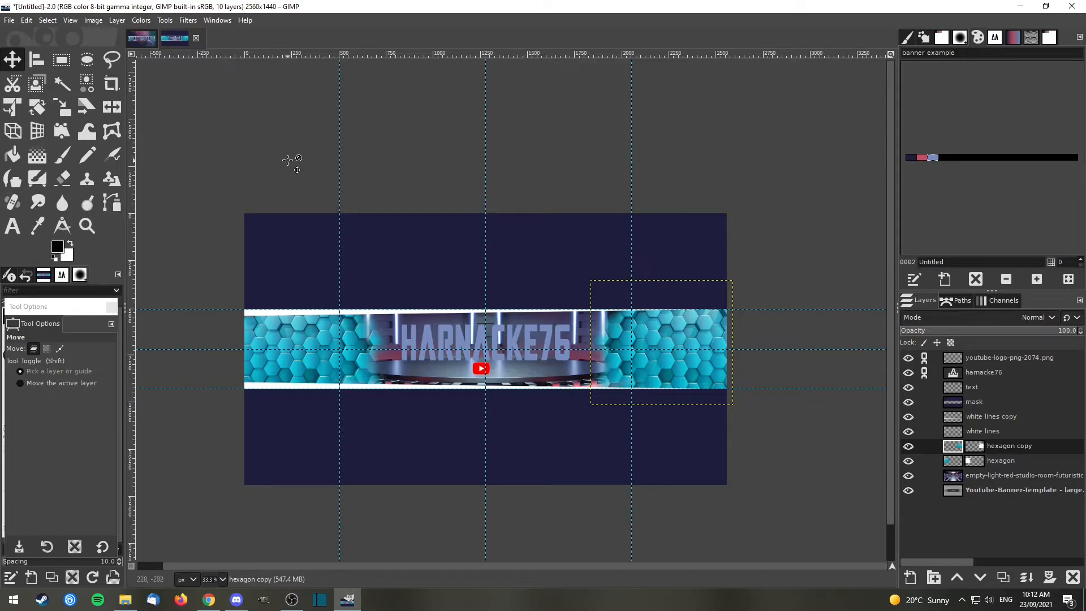
click(115, 21)
mouse_move(156, 162)
click(290, 174)
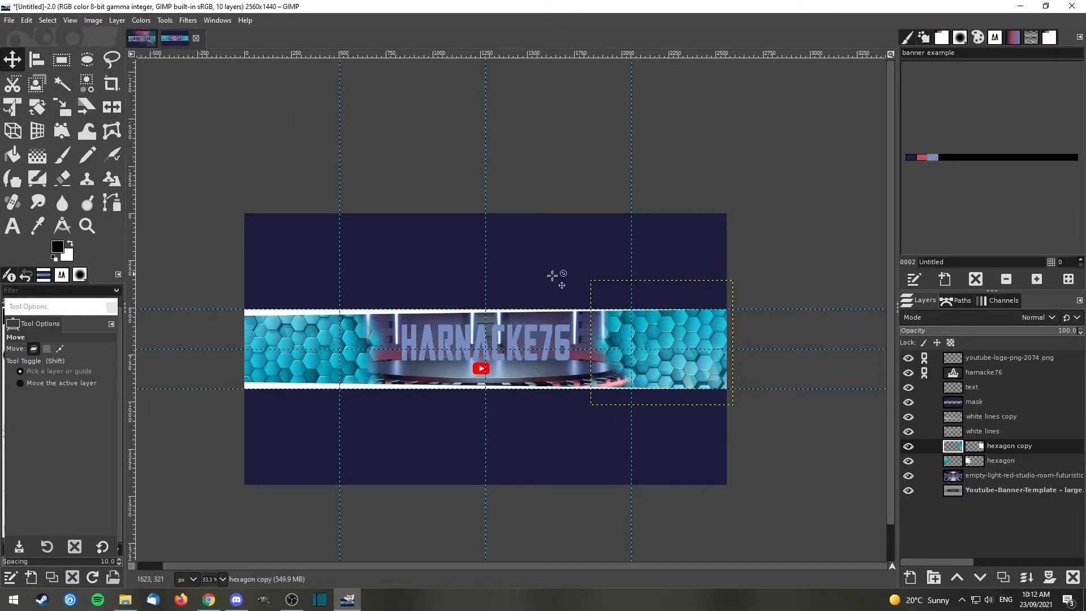
Move the hexagon copy so its outer edge meets the canvas edge and it covers the strip's full height.
drag(680, 365, 670, 407)
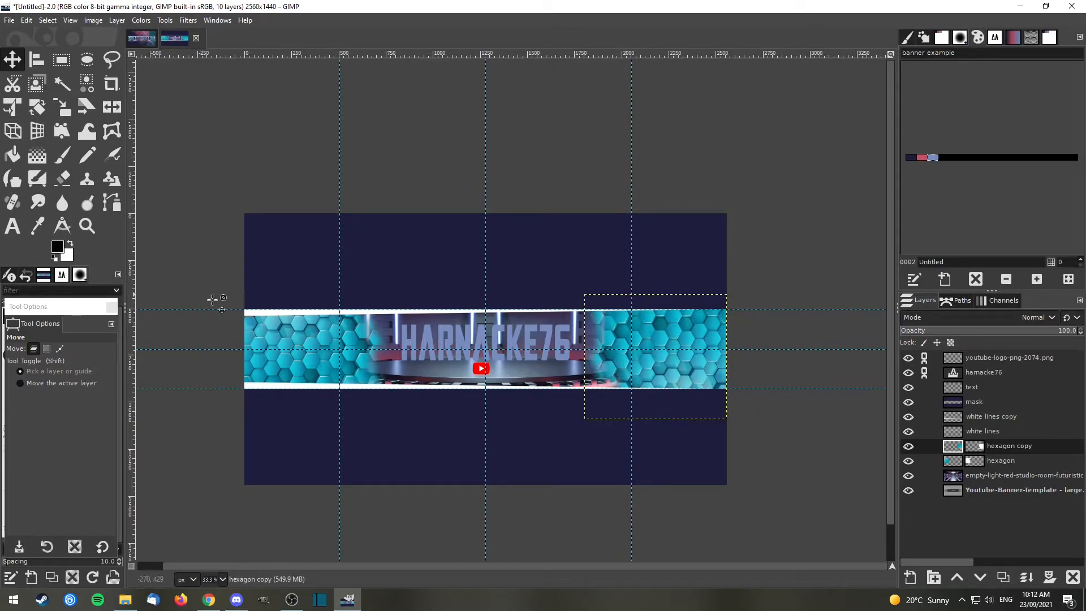
scroll(610, 389, up, 1)
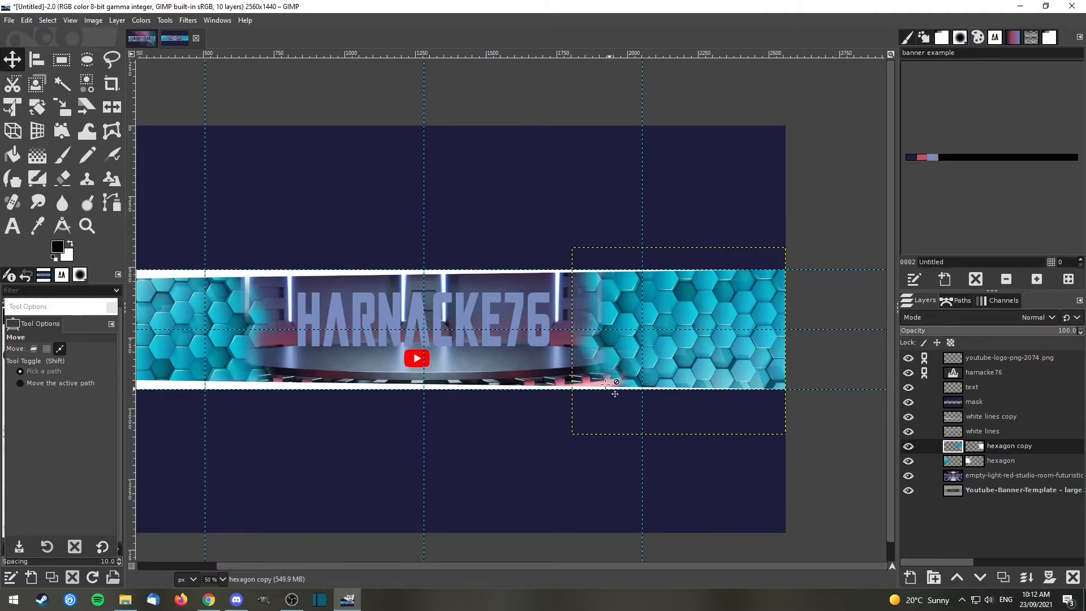
drag(397, 570, 310, 574)
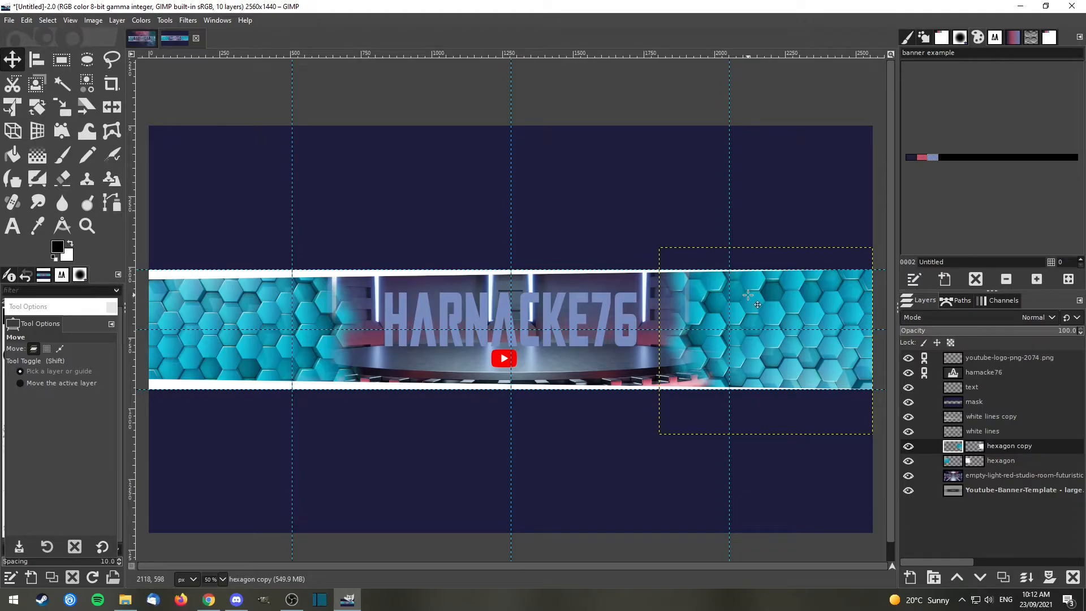
mouse_move(802, 289)
mouse_down()
mouse_move(802, 327)
mouse_move(805, 261)
mouse_move(804, 286)
mouse_up()
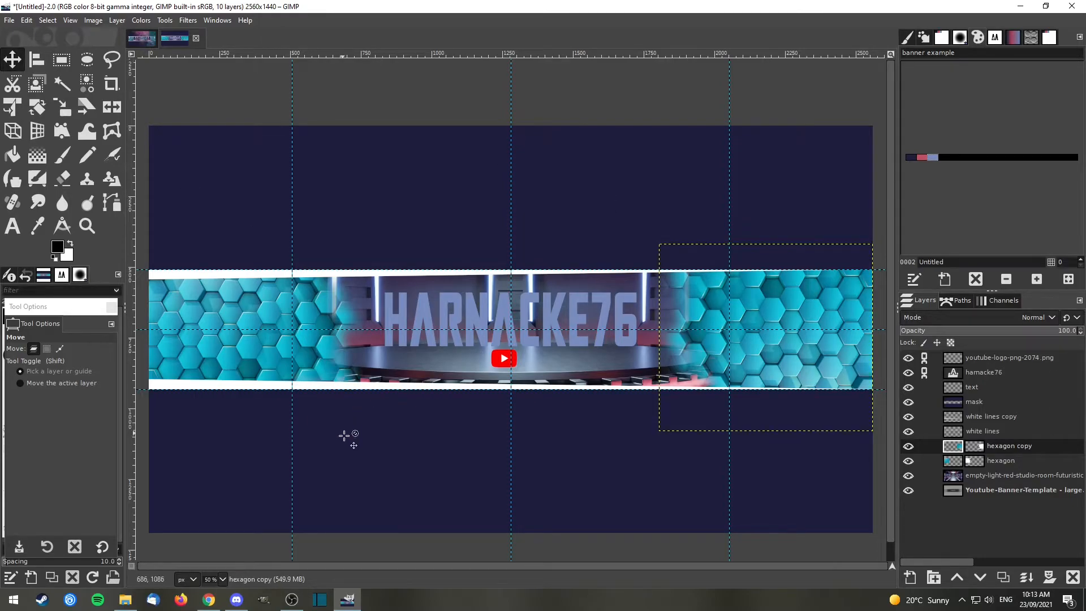
Import the colorful-galaxy-background-with-shiny-stars image from the 021 - GIMP Banner Tutorial folder as a layer directly above the mask layer.
click(982, 491)
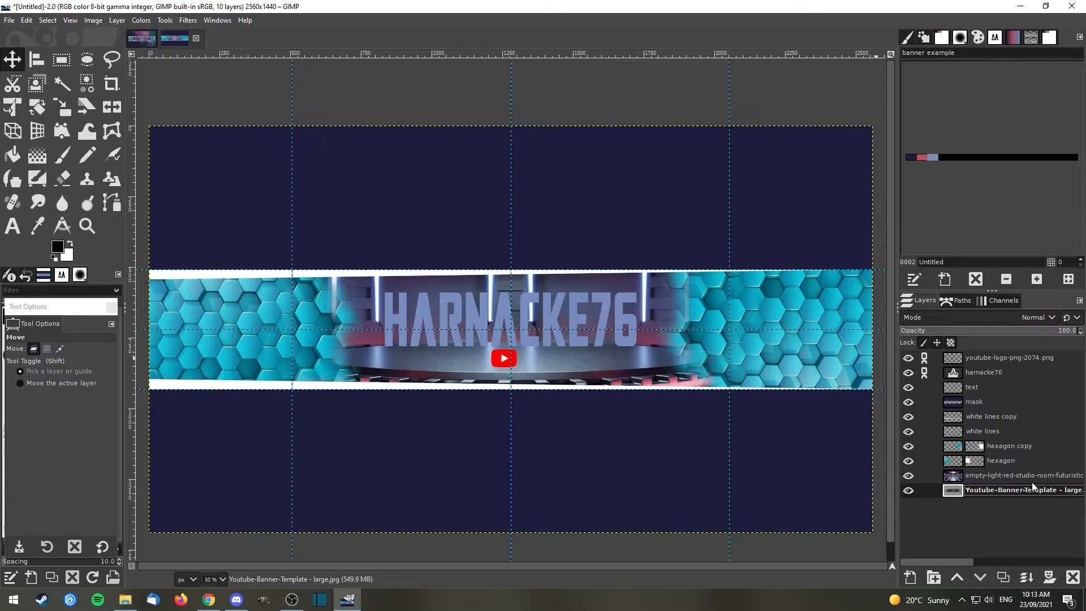
click(978, 404)
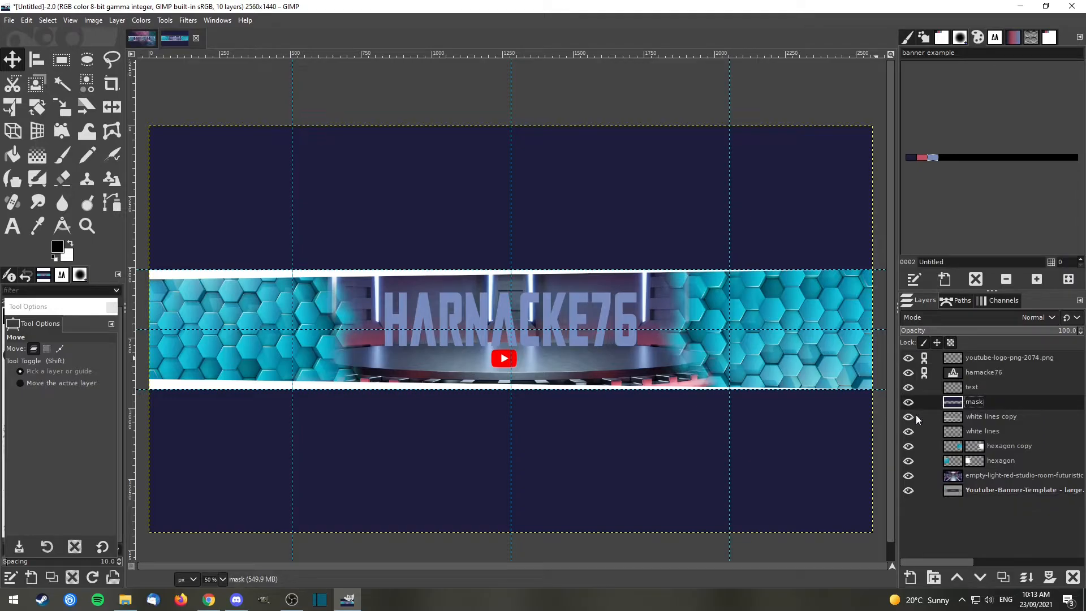
click(120, 604)
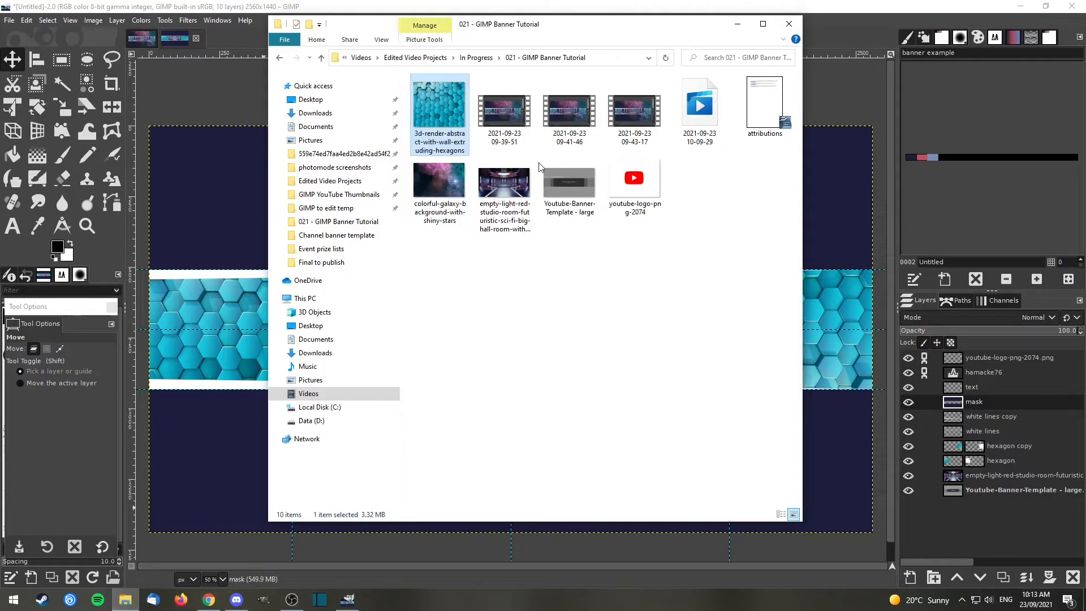
click(452, 184)
drag(453, 184, 241, 213)
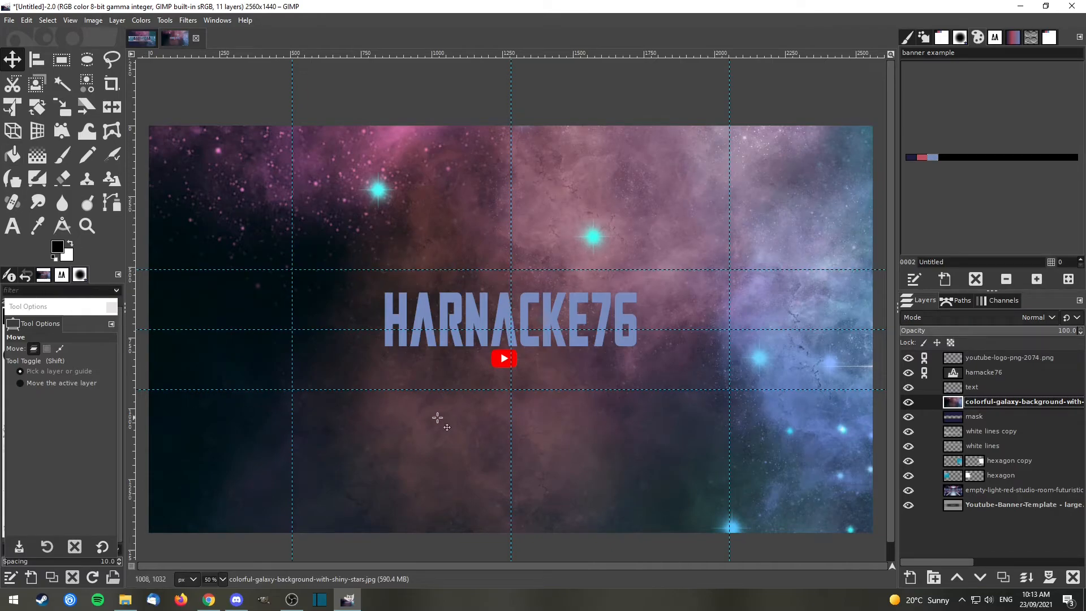
Scale the galaxy image proportionally to 2610 × 1740 px and move it to cover the canvas, its upper edge meeting the canvas edge.
scroll(509, 400, down, 1)
scroll(509, 400, down, 1)
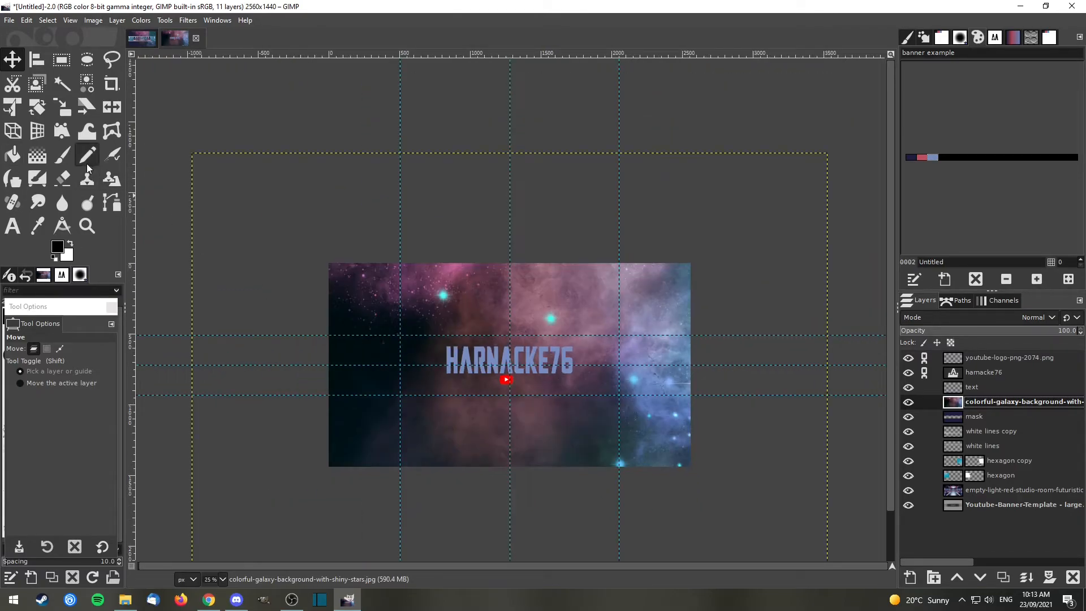
click(66, 112)
click(458, 201)
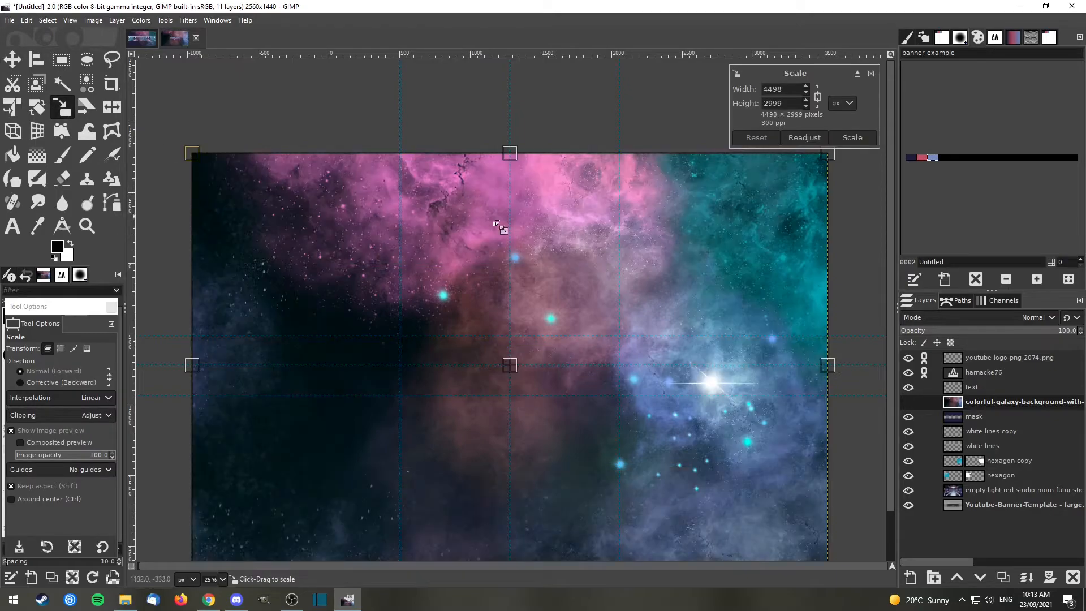
drag(824, 160, 709, 233)
drag(681, 520, 561, 361)
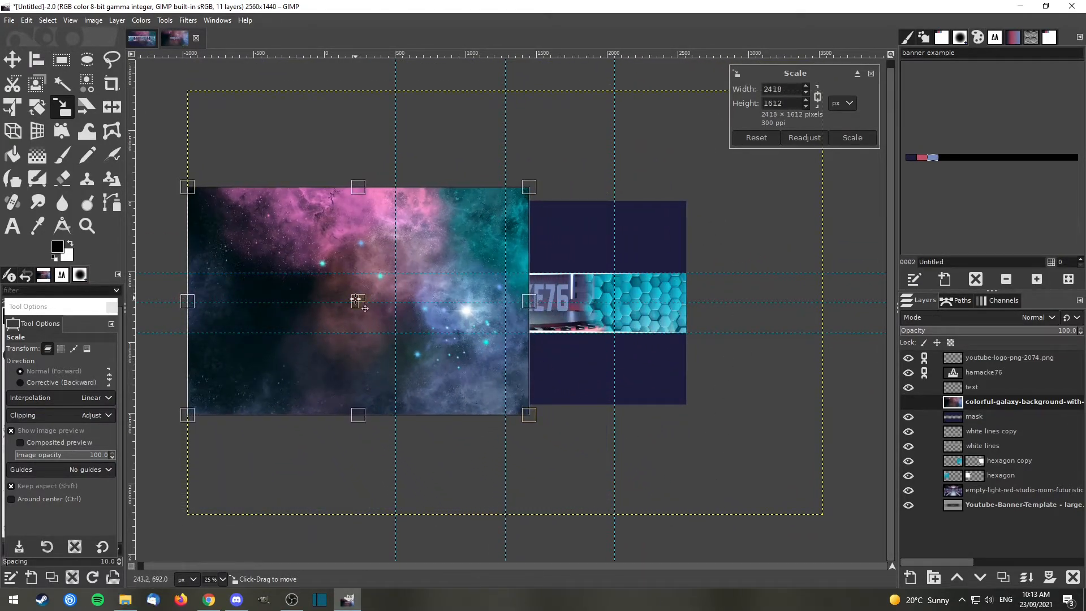
drag(365, 309, 501, 350)
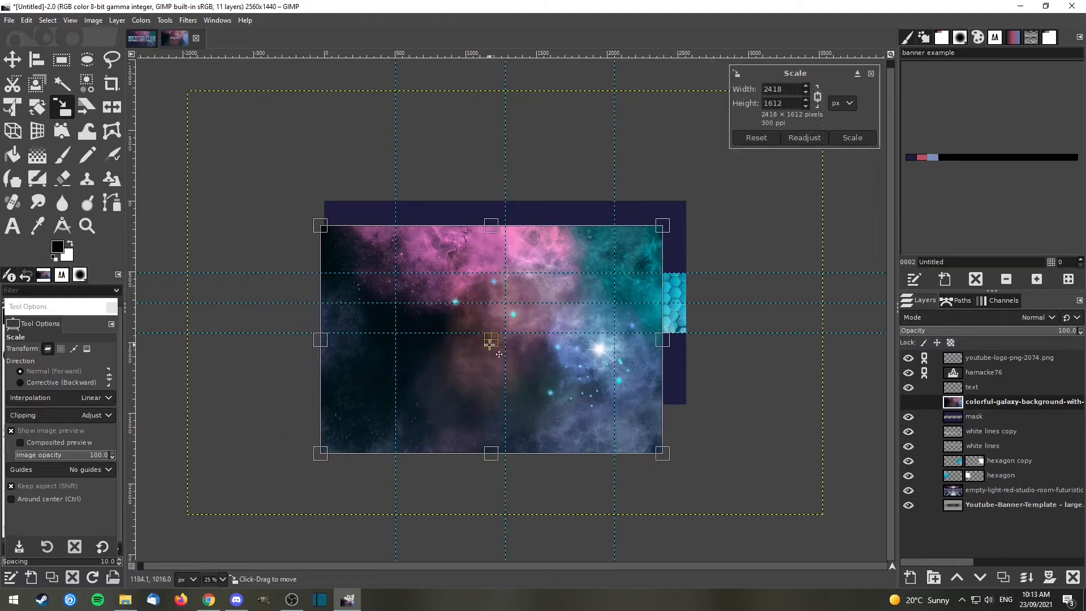
drag(662, 239, 696, 216)
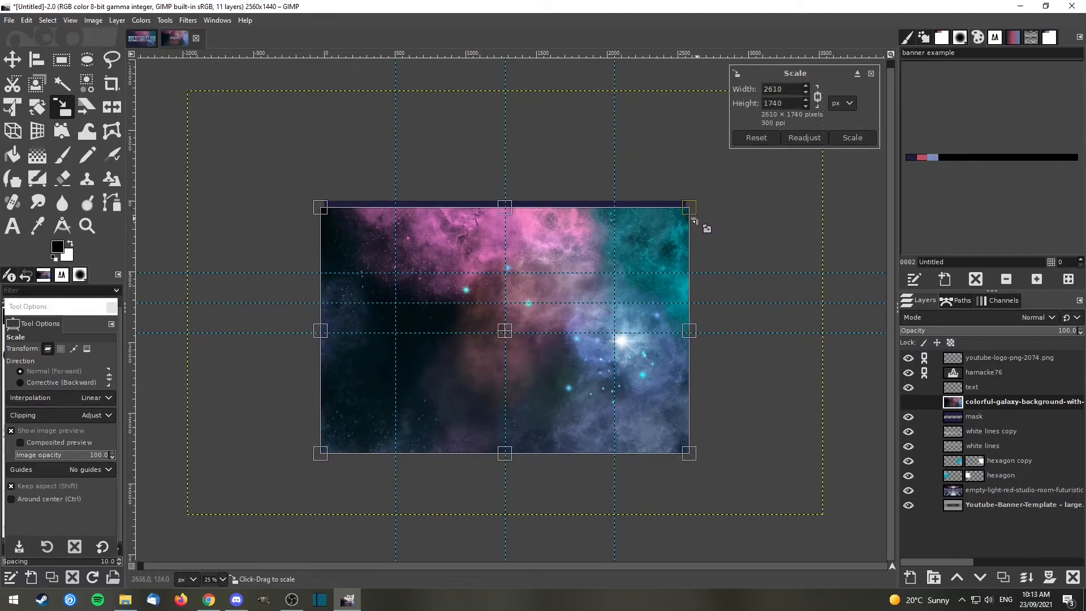
key(Return)
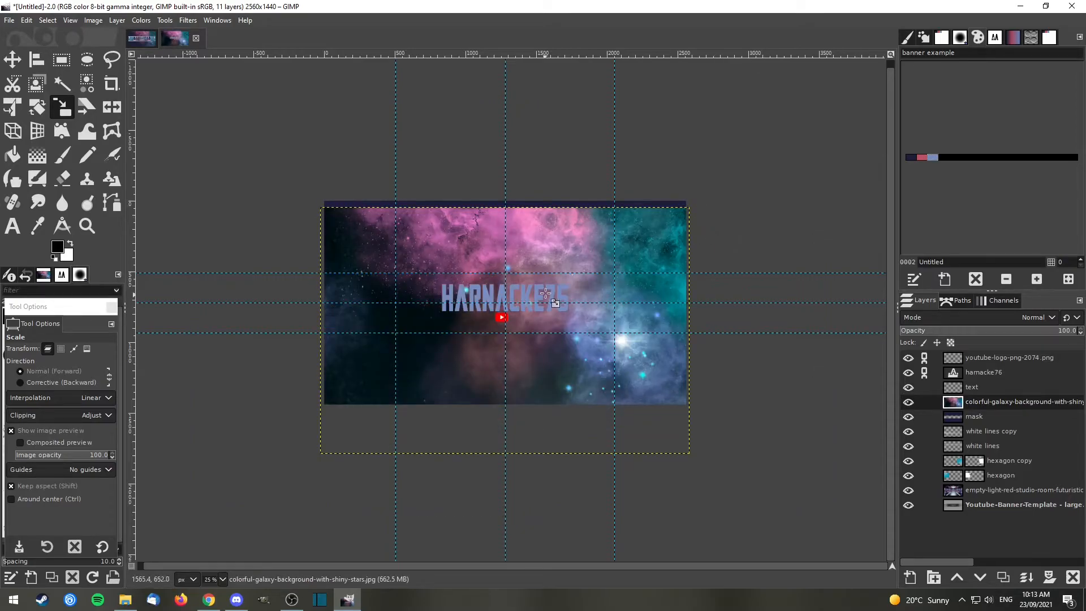
click(13, 60)
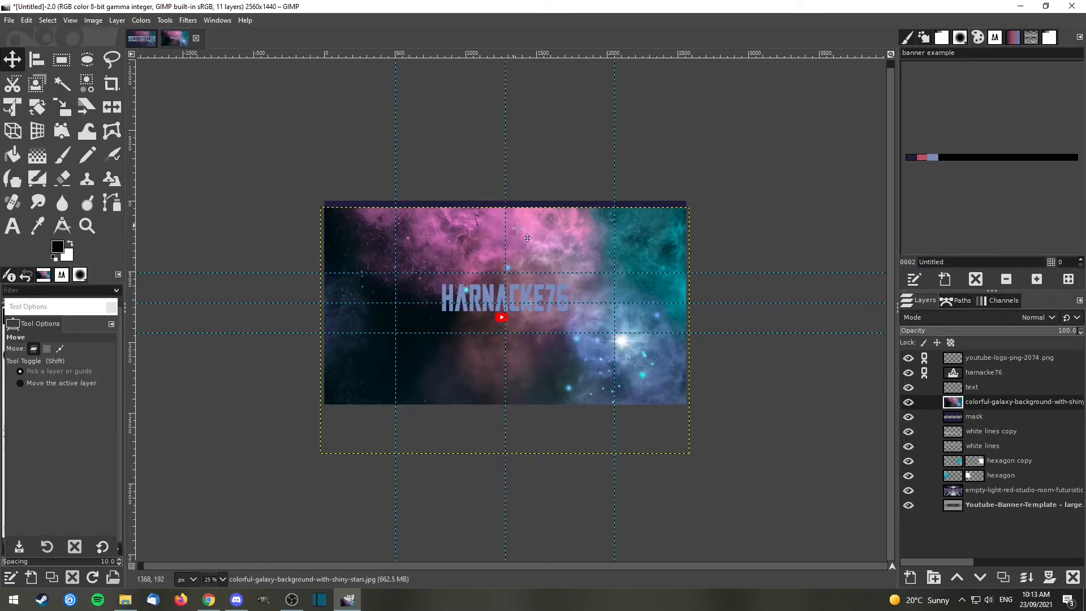
mouse_move(549, 252)
mouse_down()
mouse_move(557, 257)
mouse_move(551, 241)
mouse_up()
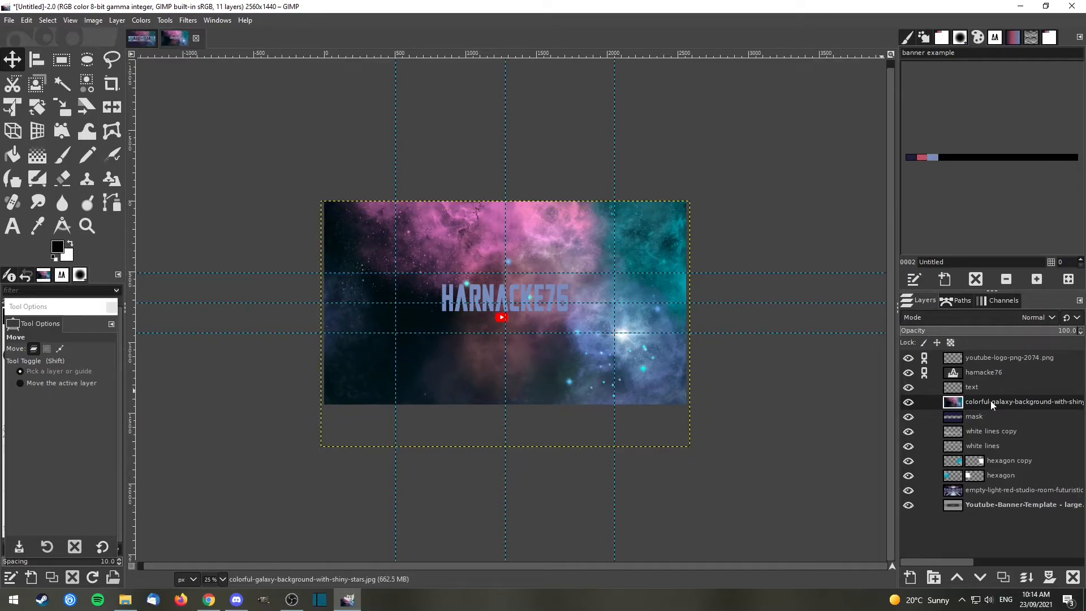
Hide the galaxy layer, and on the mask layer fuzzy-select the dark areas above and below the strip and invert the selection.
click(980, 418)
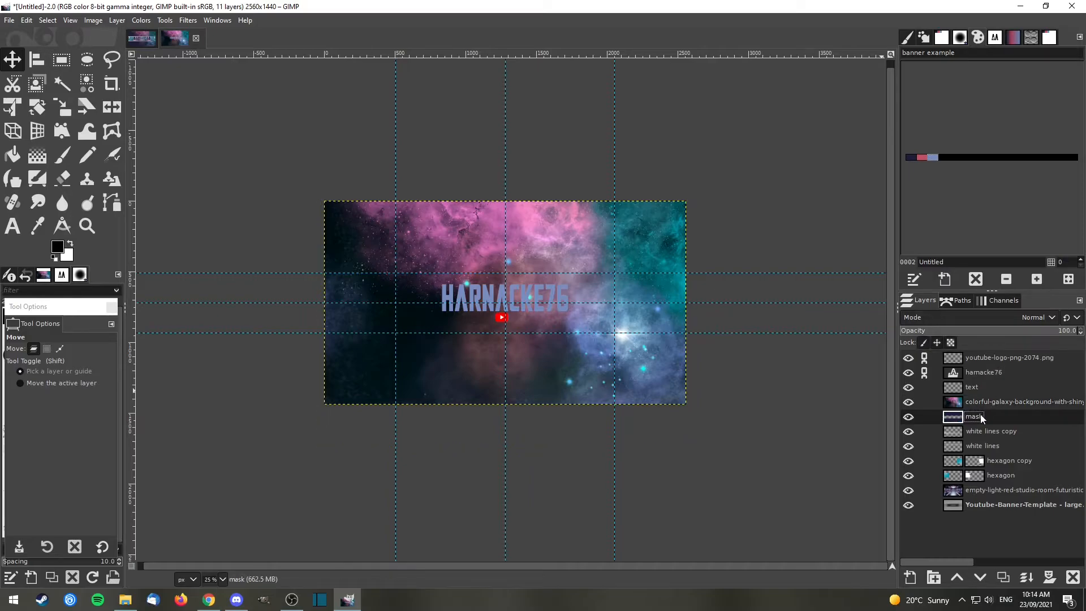
click(908, 402)
key(u)
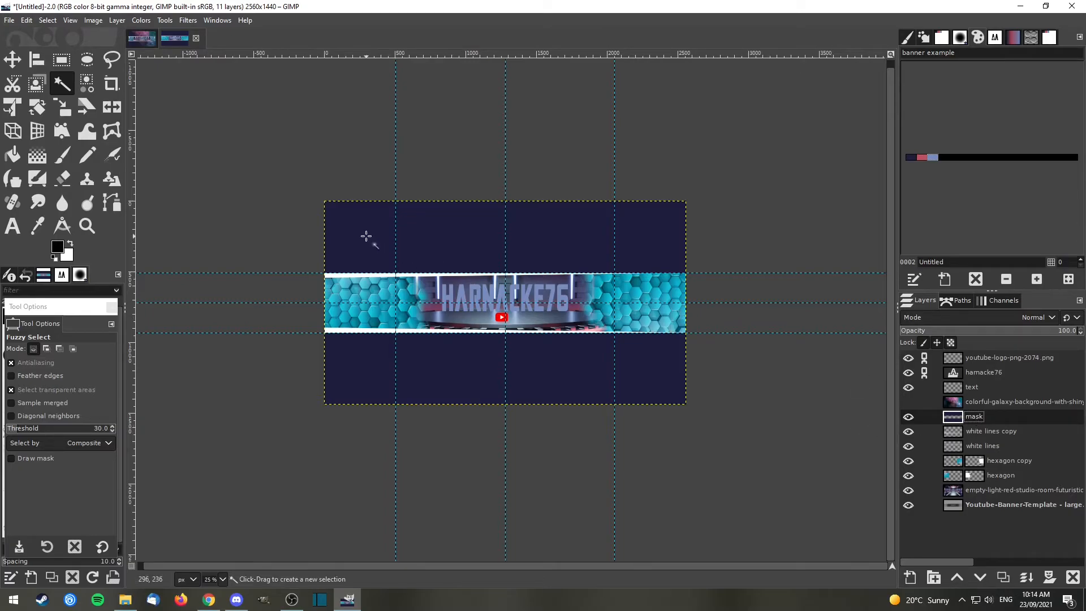
click(359, 374)
shift+click(358, 374)
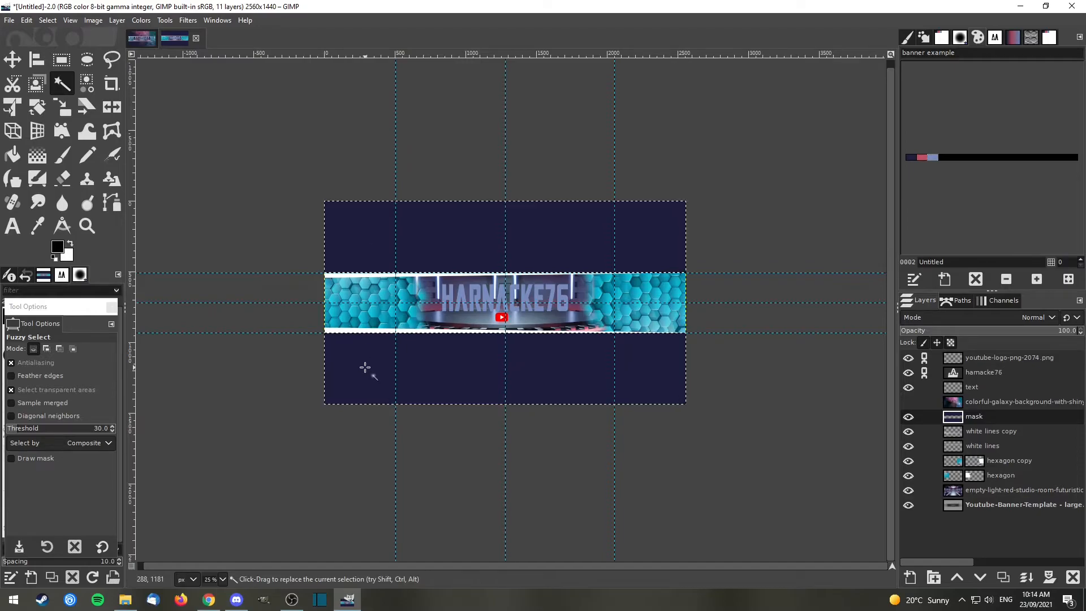
click(48, 21)
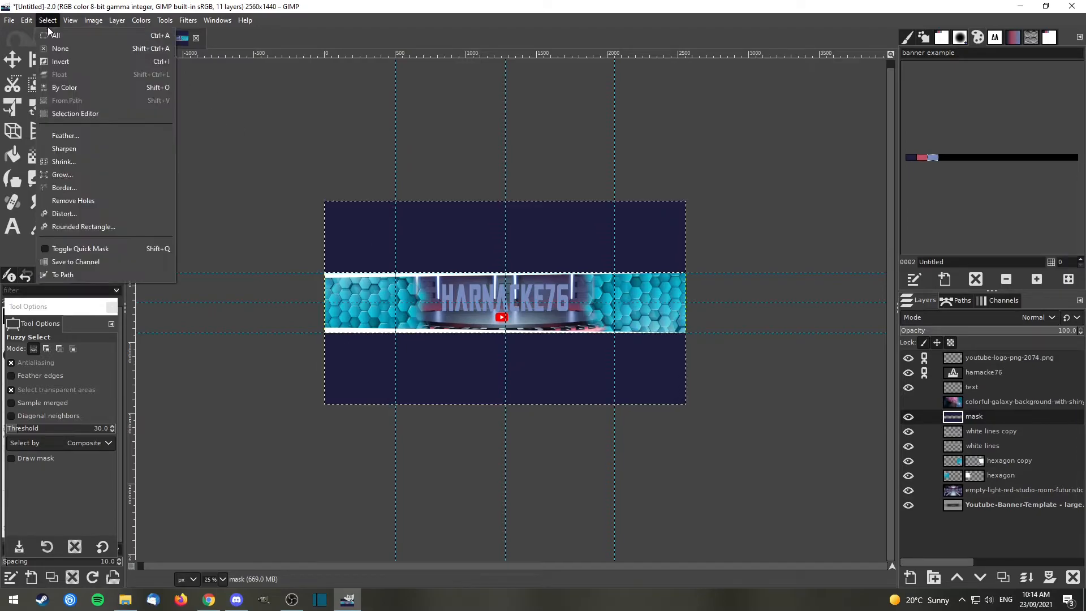
click(61, 61)
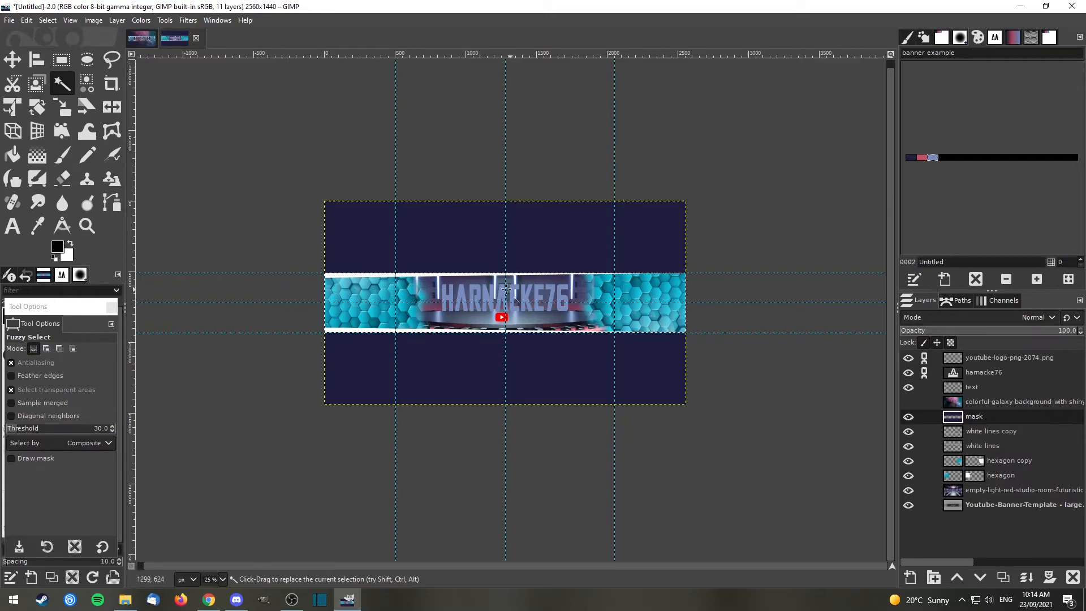
Show the galaxy layer, delete the selected strip area from it, and clear the selection.
click(995, 401)
click(908, 402)
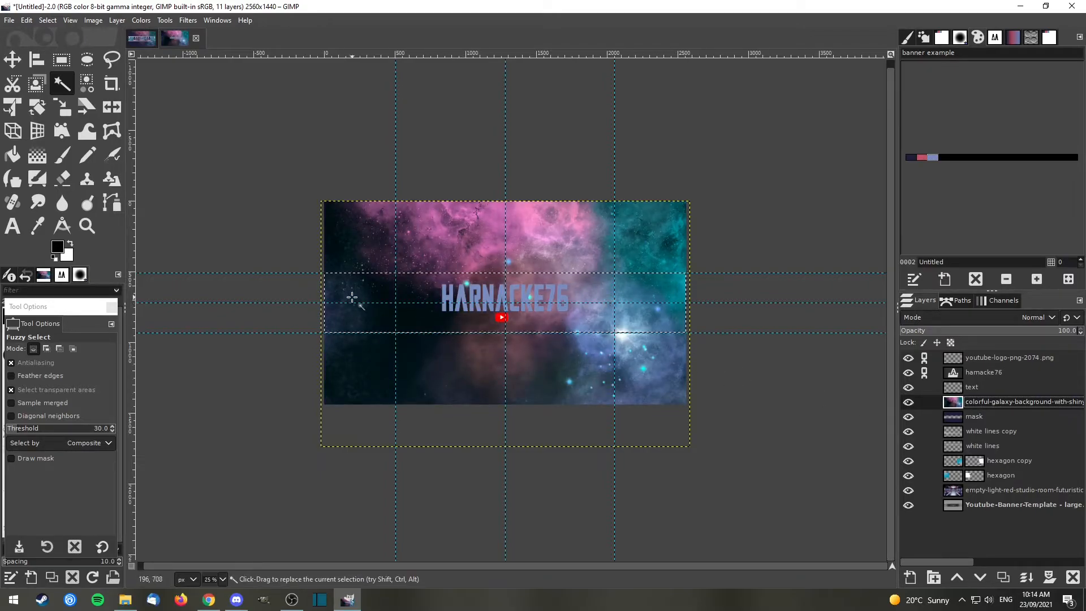
key(Delete)
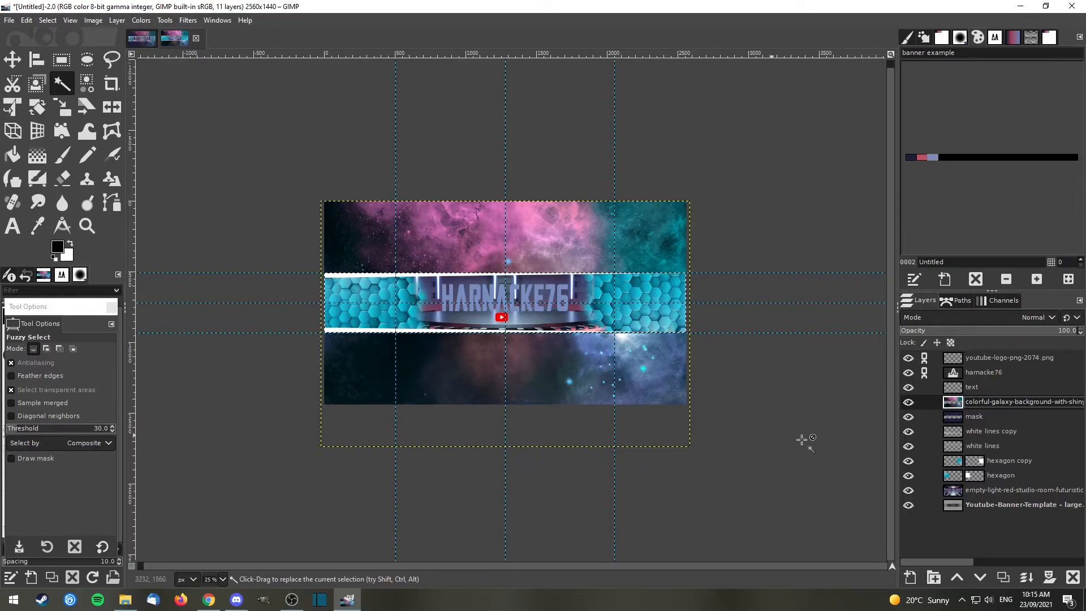
click(53, 20)
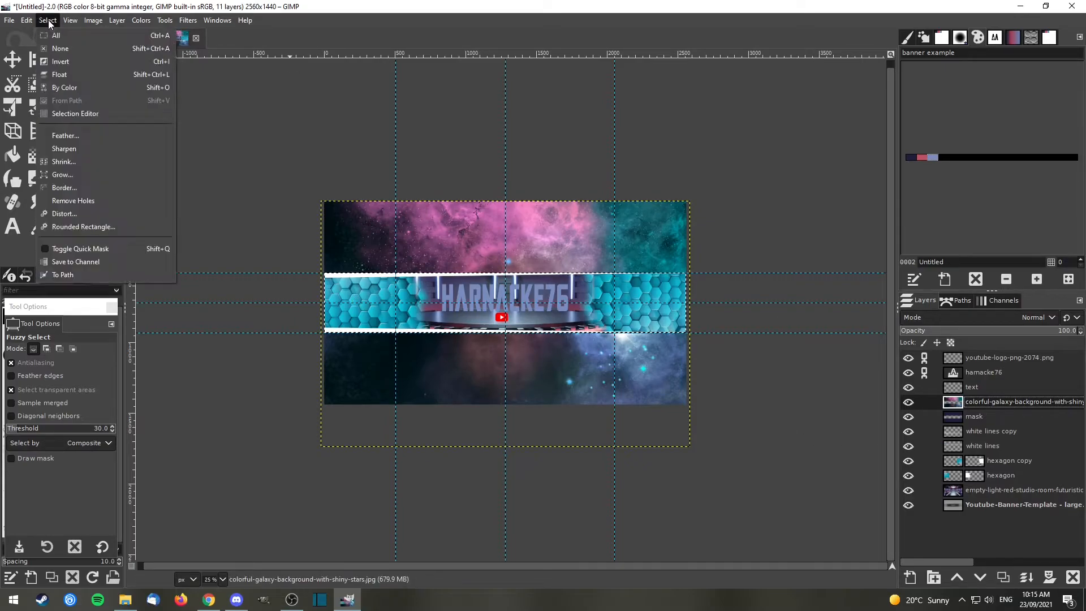
click(59, 49)
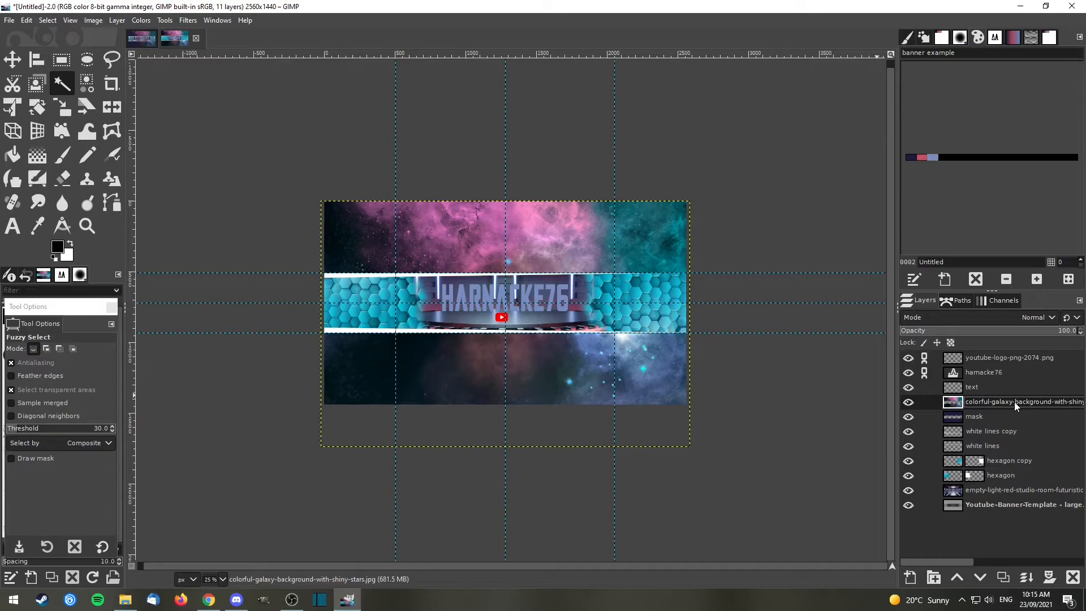
Lower the galaxy layer's opacity, trying 80 and settling on 50.
drag(1060, 331, 1077, 332)
double_click(1069, 332)
text(80)
key(Return)
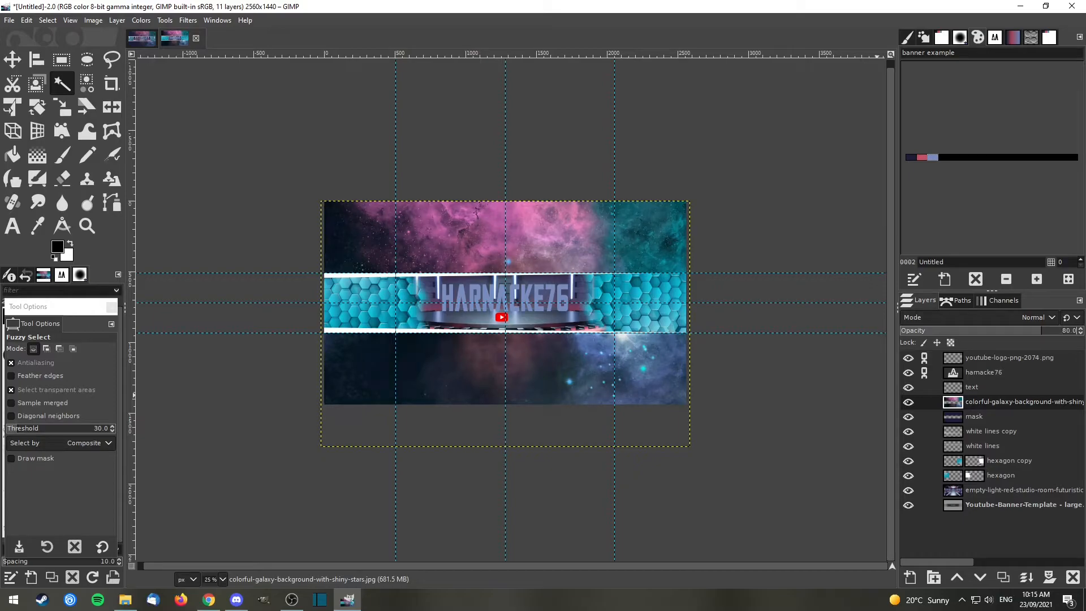
double_click(1069, 332)
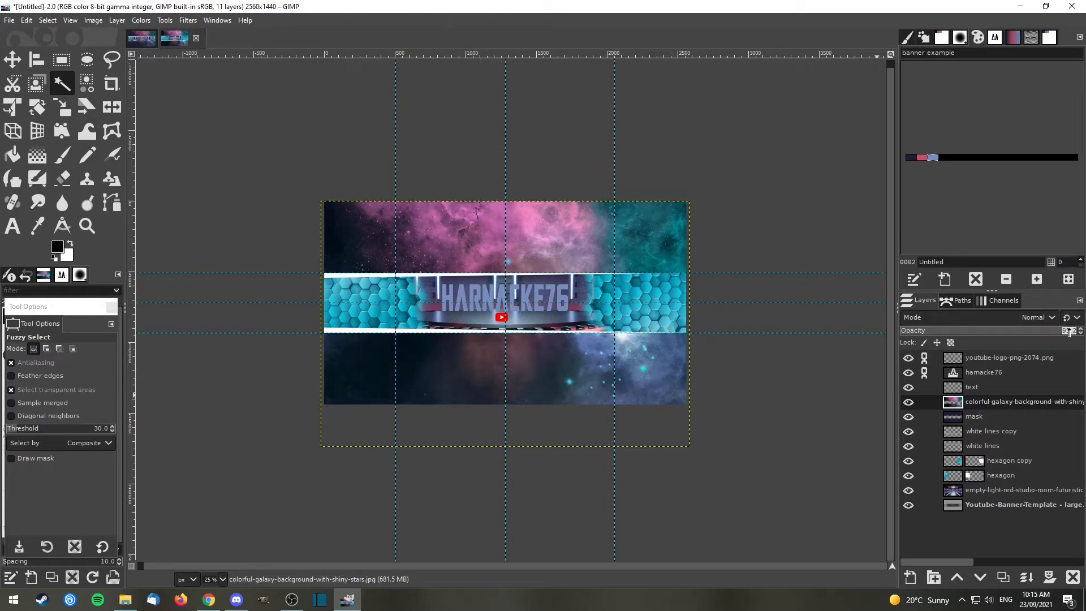
text(50)
key(Return)
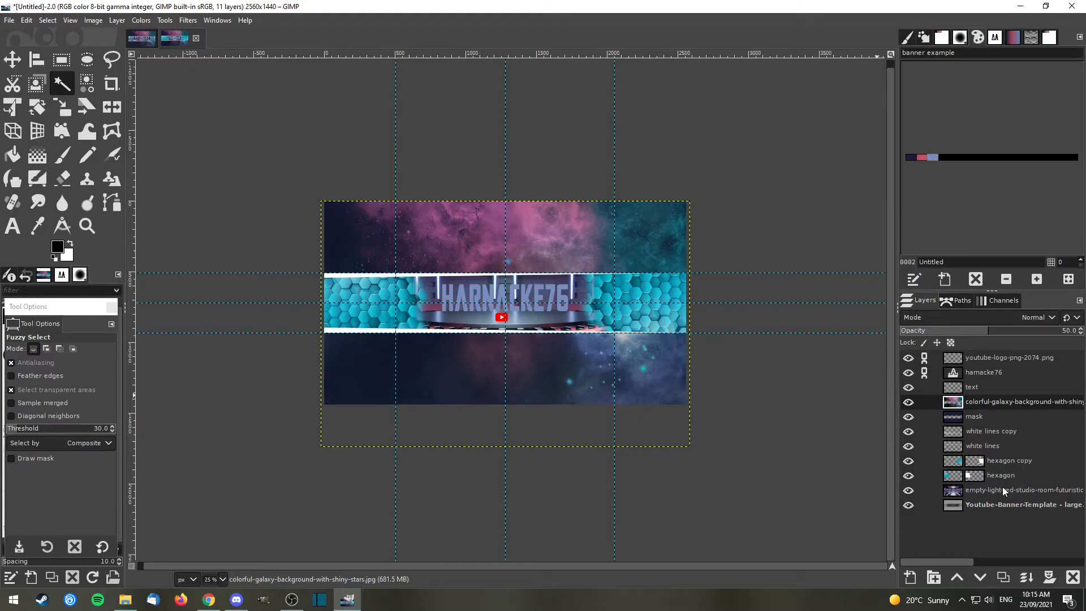
Lower the hexagon layer's opacity, trying 50 and settling on 75.
click(953, 463)
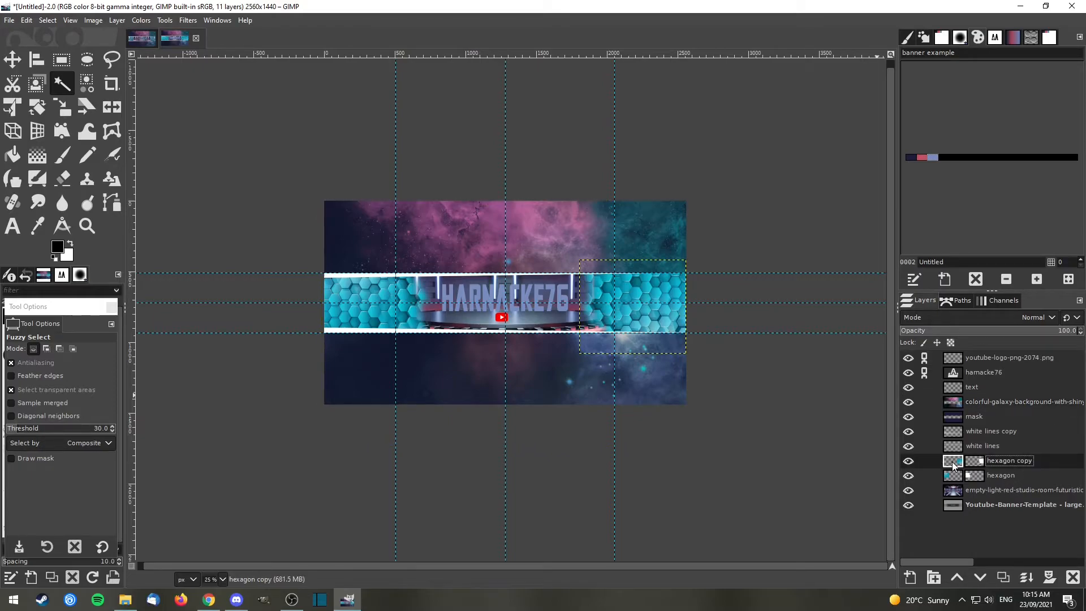
click(955, 473)
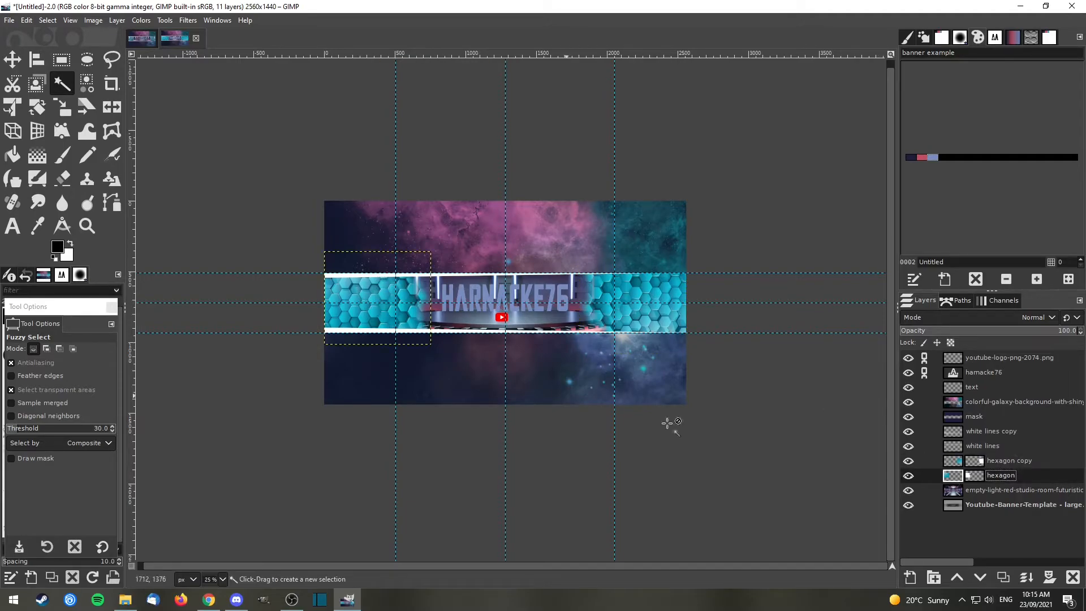
double_click(1069, 332)
text(5)
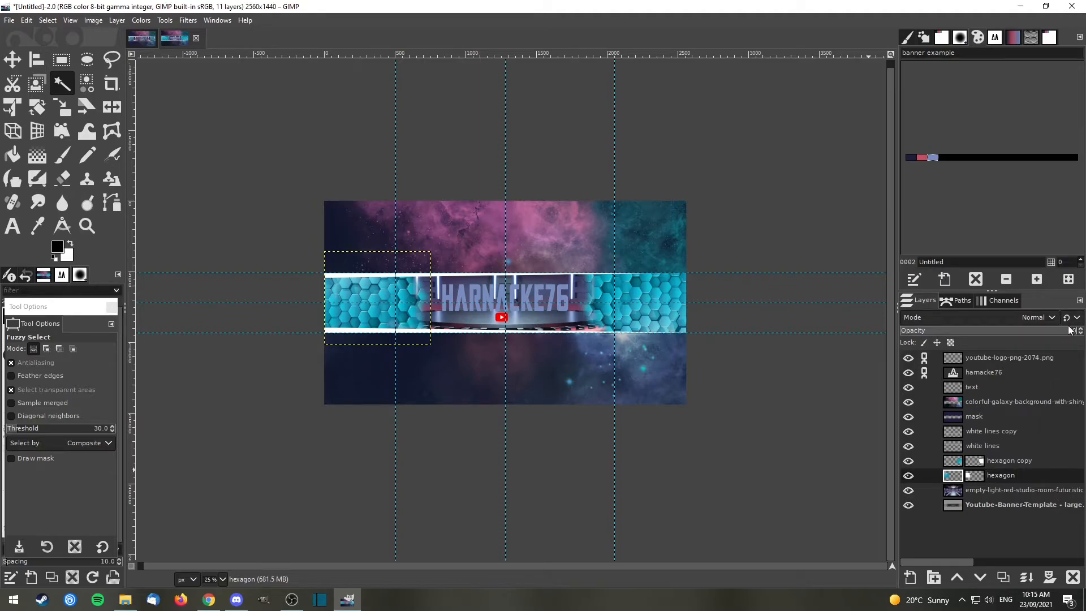
text(0)
key(Return)
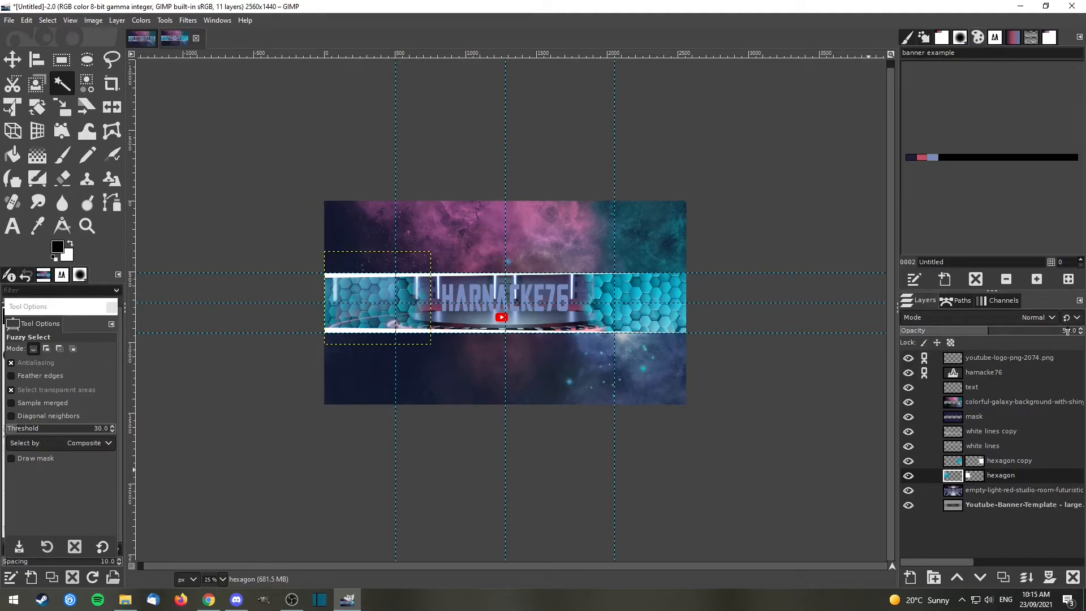
double_click(1068, 331)
text(75)
key(Return)
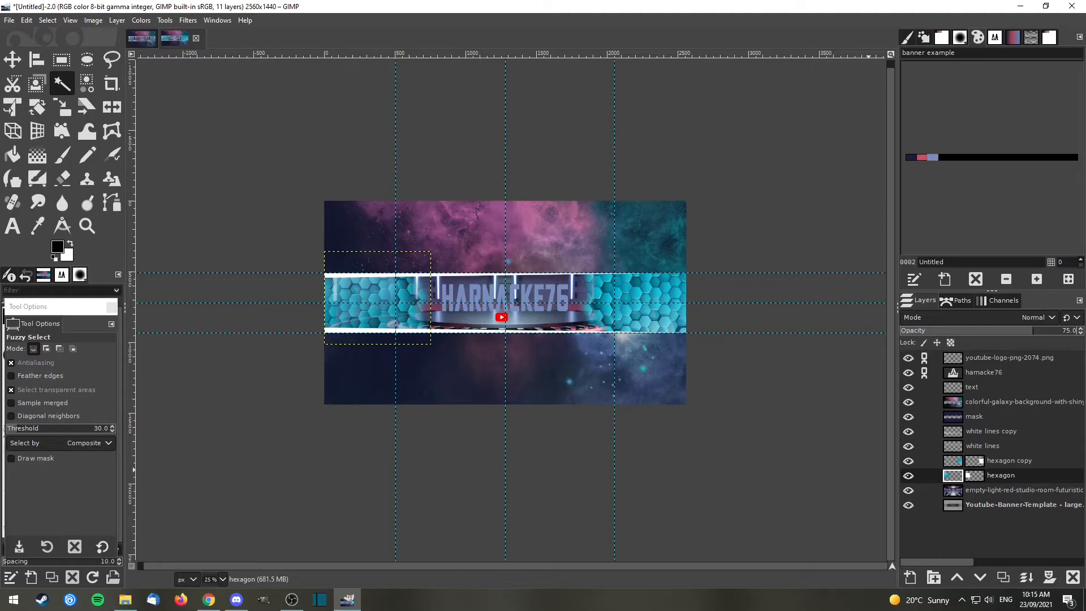
Set the hexagon copy layer's opacity to 75 to match the original hexagon layer.
click(1035, 463)
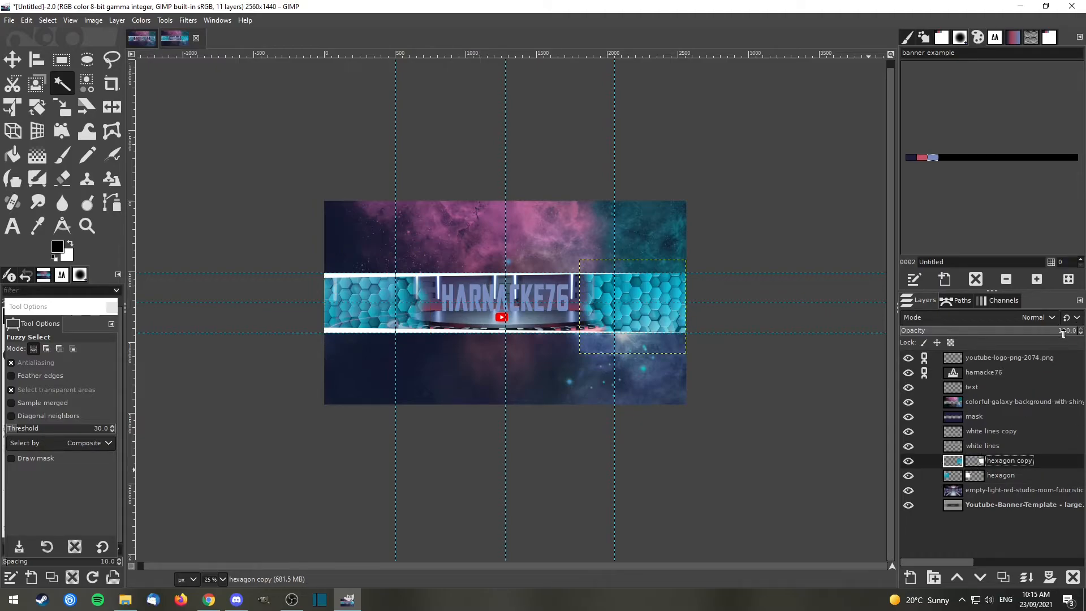
text(75)
key(Return)
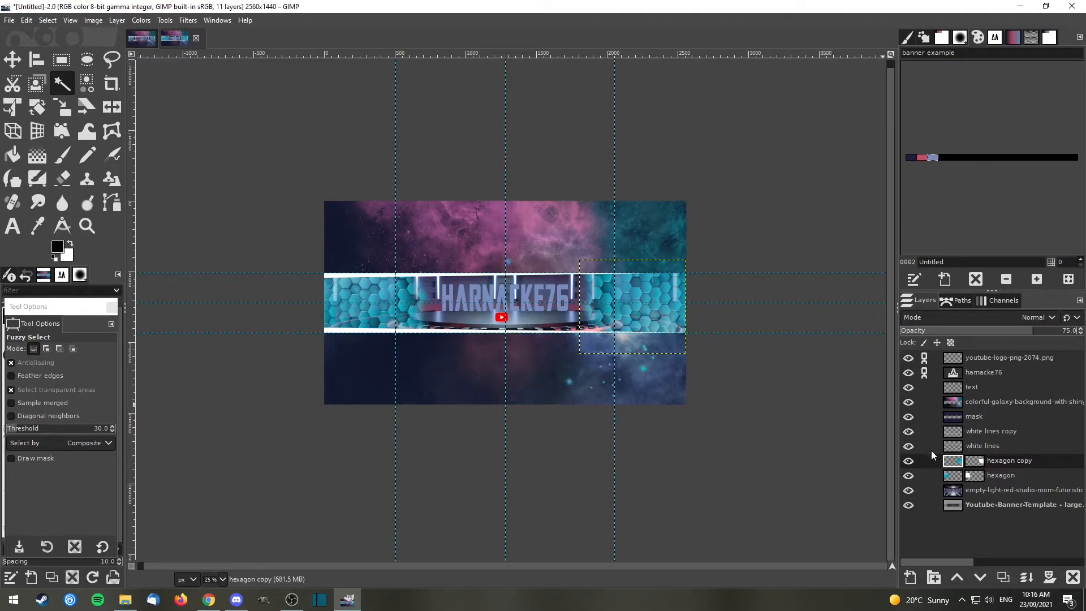
Apply Hue-Saturation to the hexagon copy layer with the saturation set to -40.
click(142, 20)
click(169, 74)
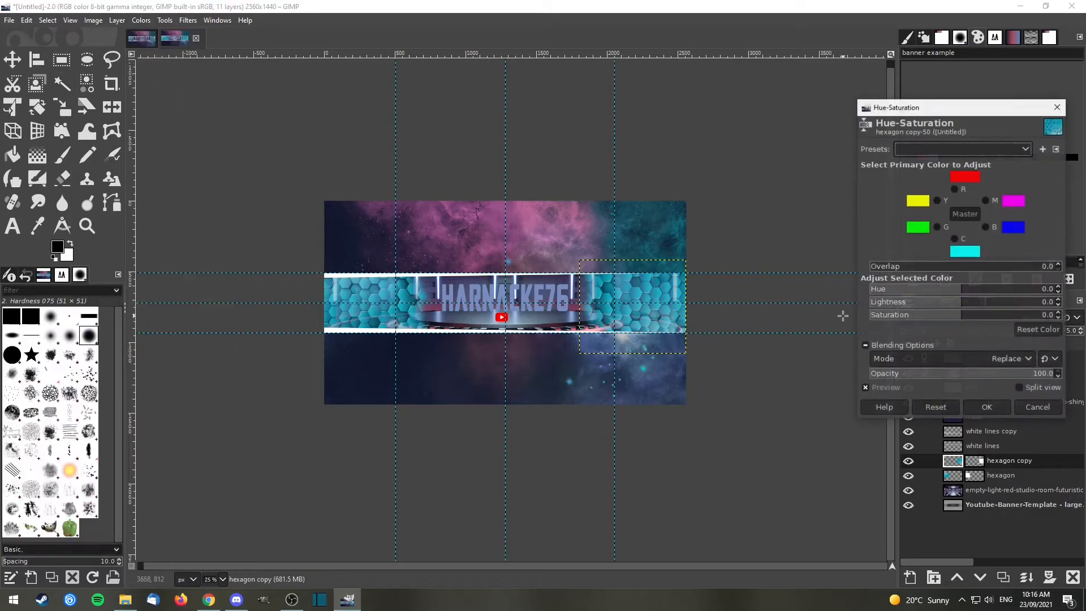
click(961, 316)
drag(961, 317, 927, 319)
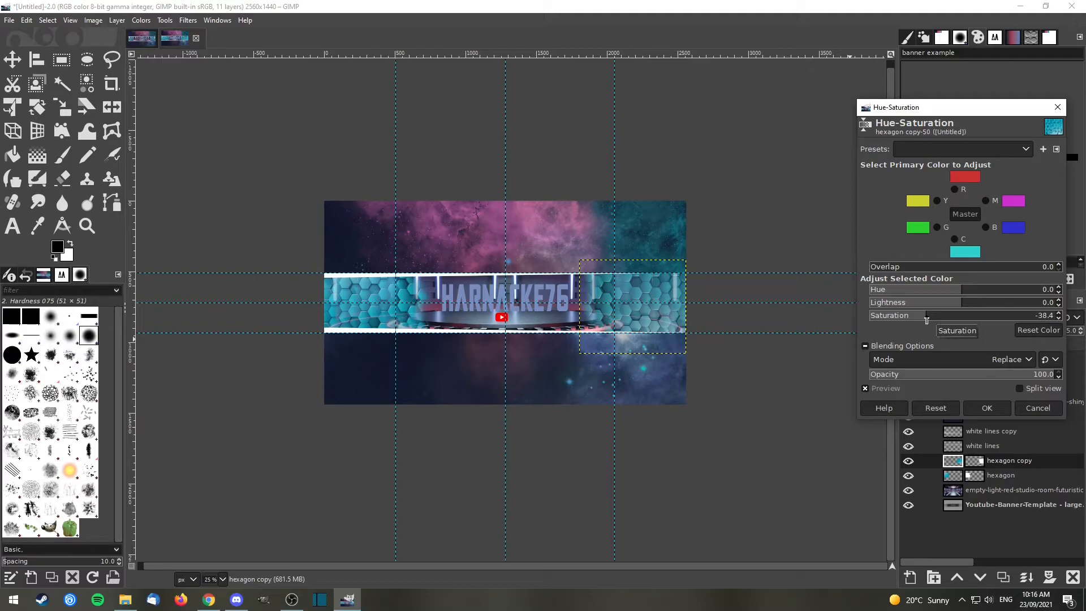
click(1046, 315)
text(-40)
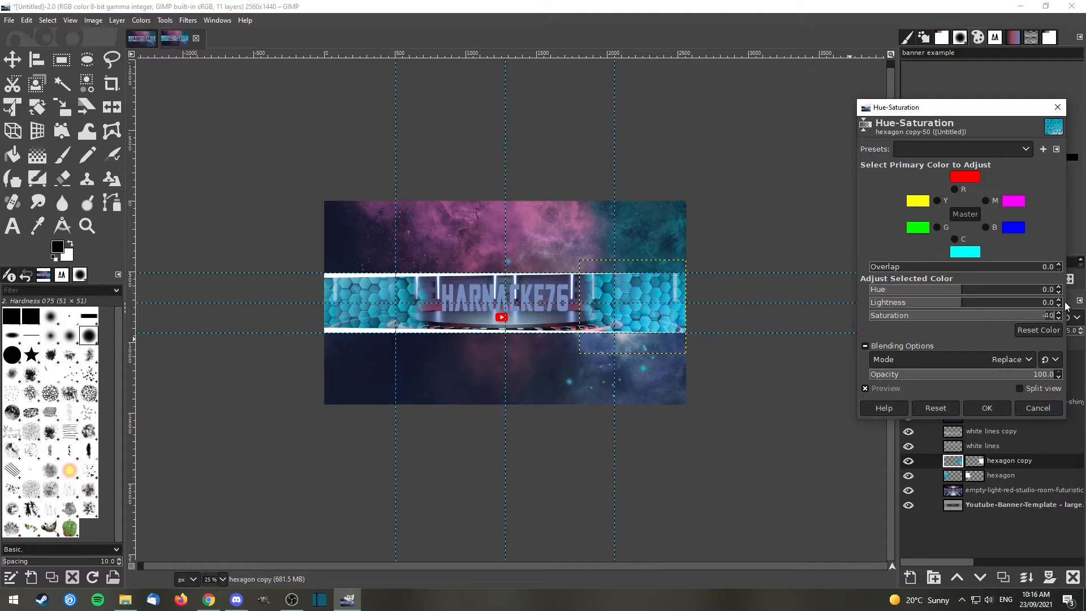
key(Return)
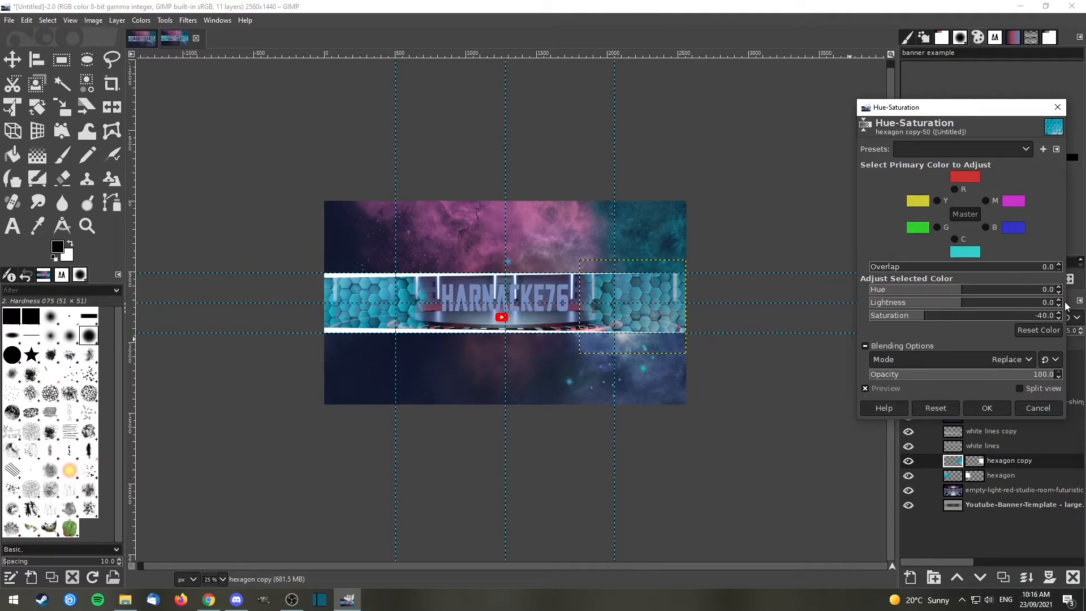
click(988, 407)
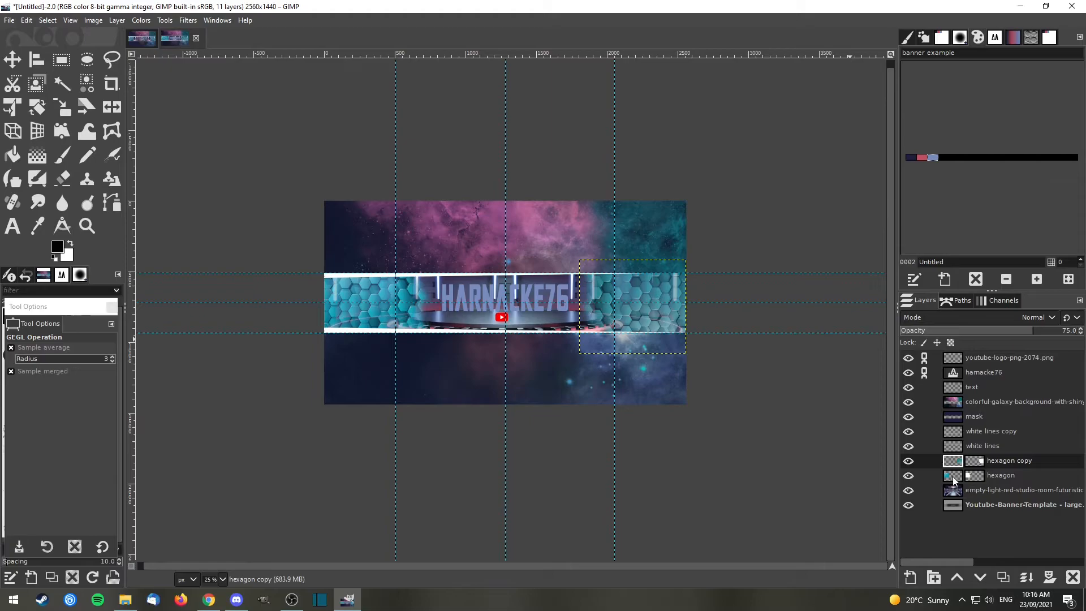
Apply Hue-Saturation to the original hexagon layer with the saturation set to -40.
click(952, 476)
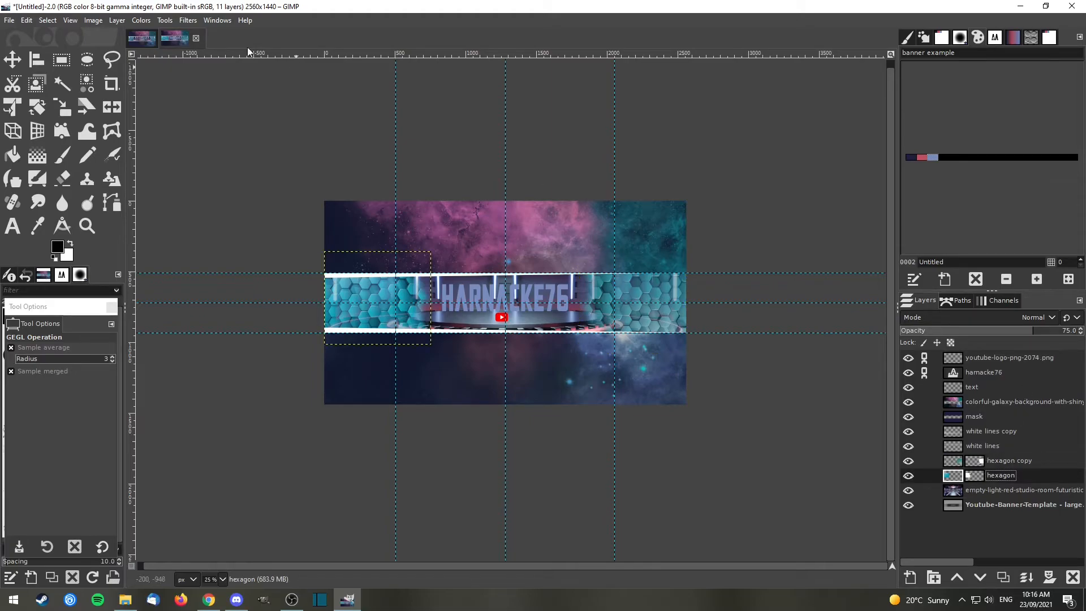
click(141, 20)
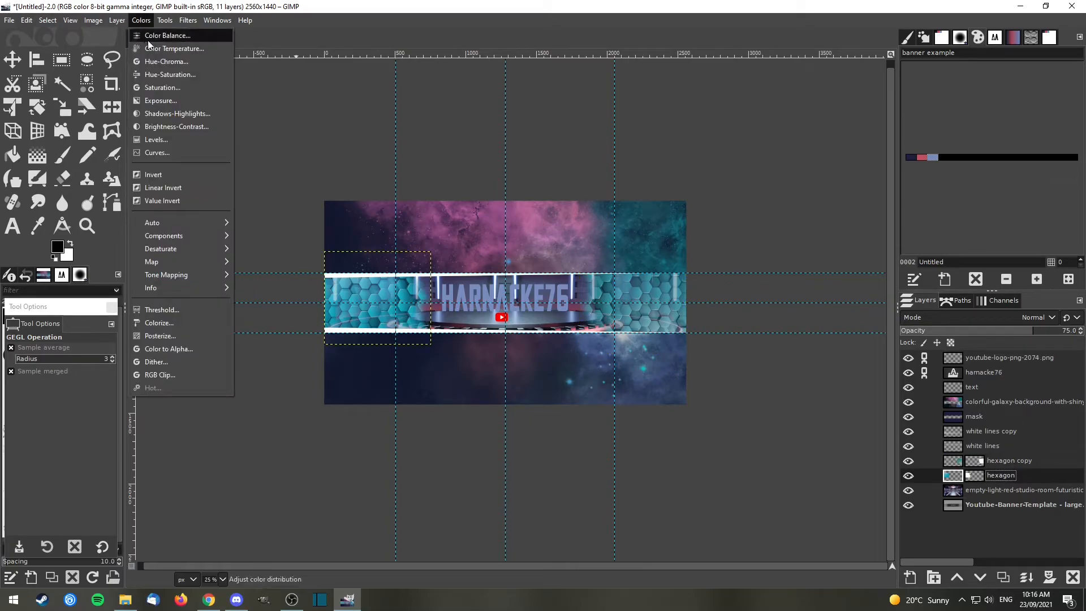
click(166, 74)
drag(969, 317, 954, 316)
click(1048, 315)
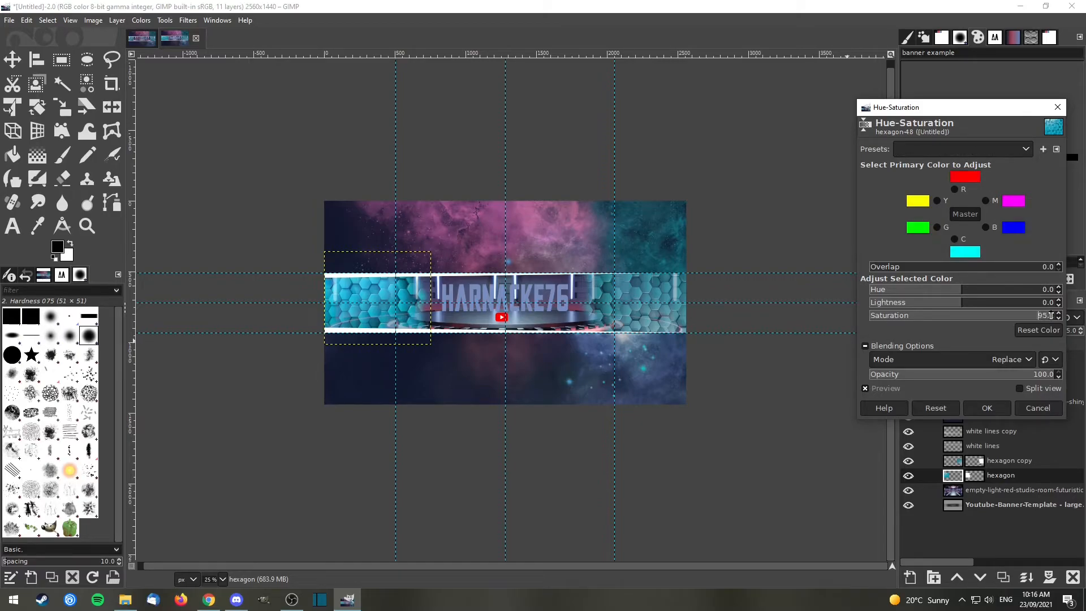
text(-40)
key(Return)
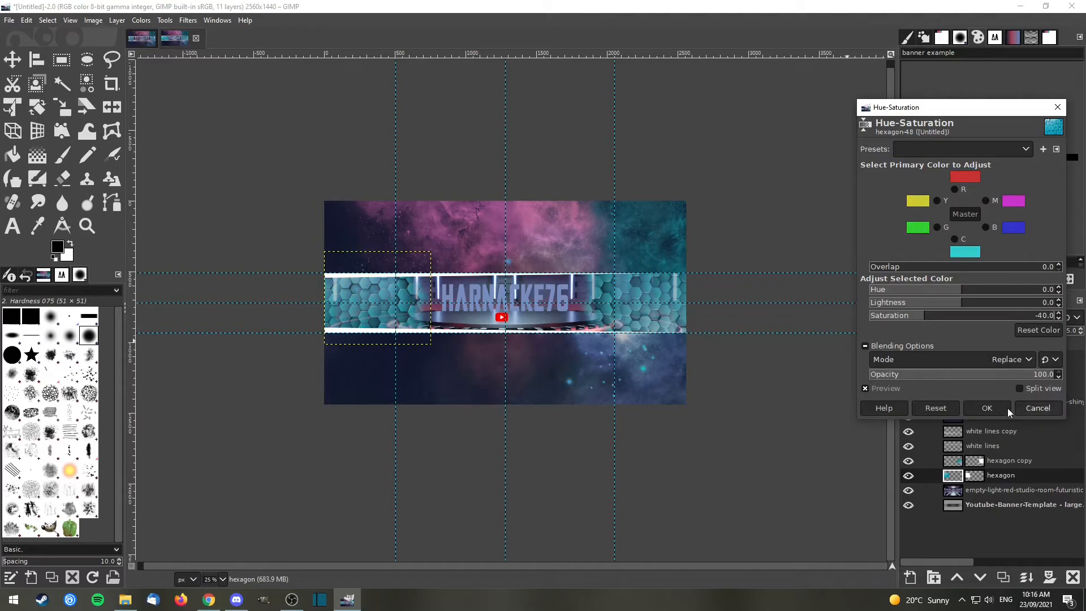
click(988, 407)
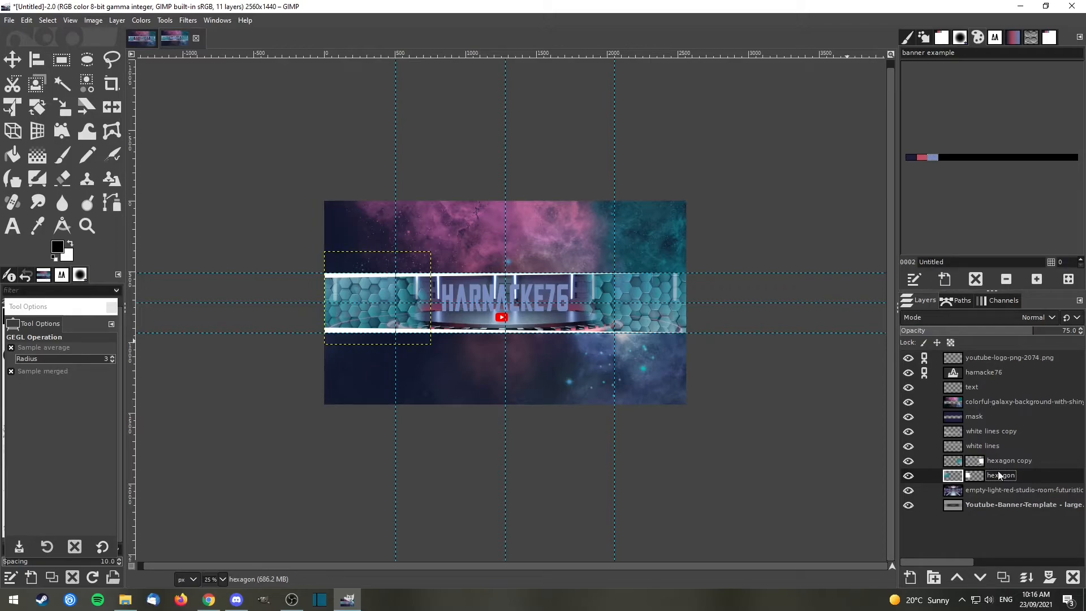
click(13, 59)
scroll(495, 359, up, 3)
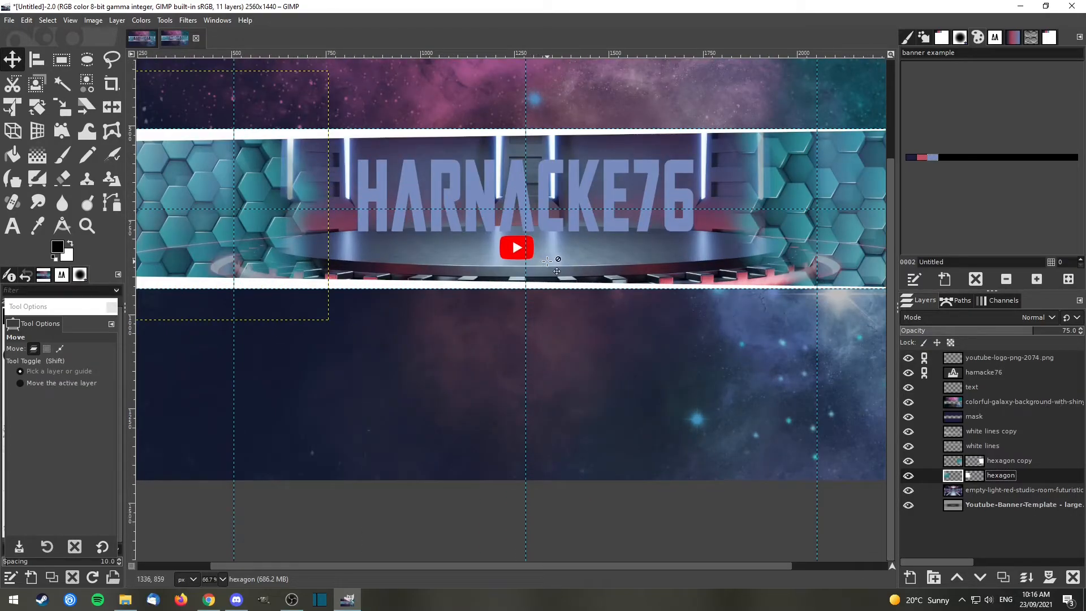
key(ctrl+a)
key(BackSpace)
click(989, 504)
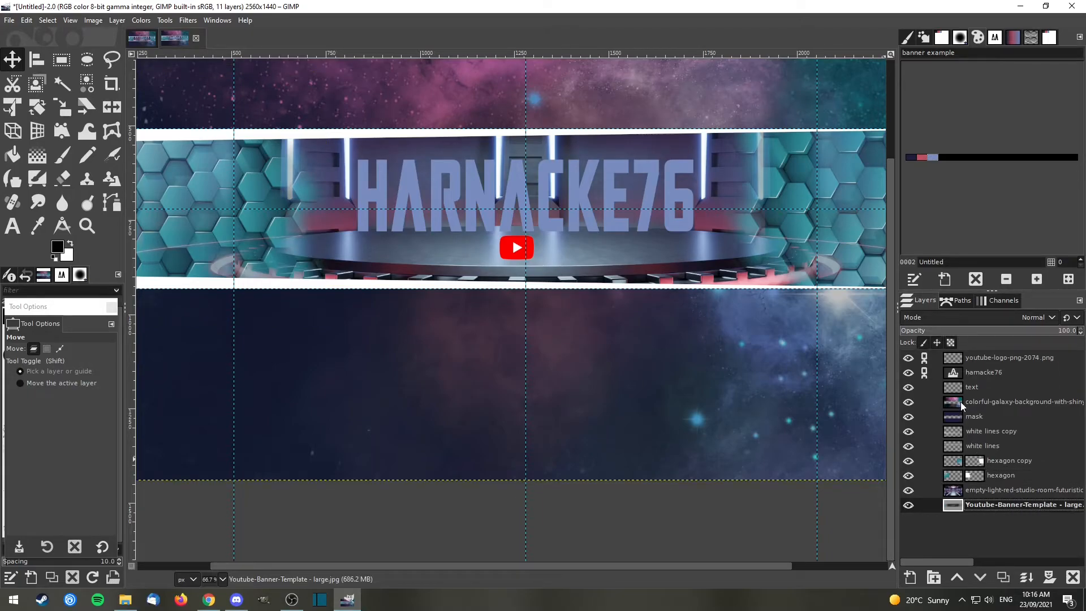
Reduce the YouTube logo layer's saturation to -40 with Hue-Saturation, after toggling the layer's visibility to check it.
click(981, 357)
click(908, 358)
click(909, 357)
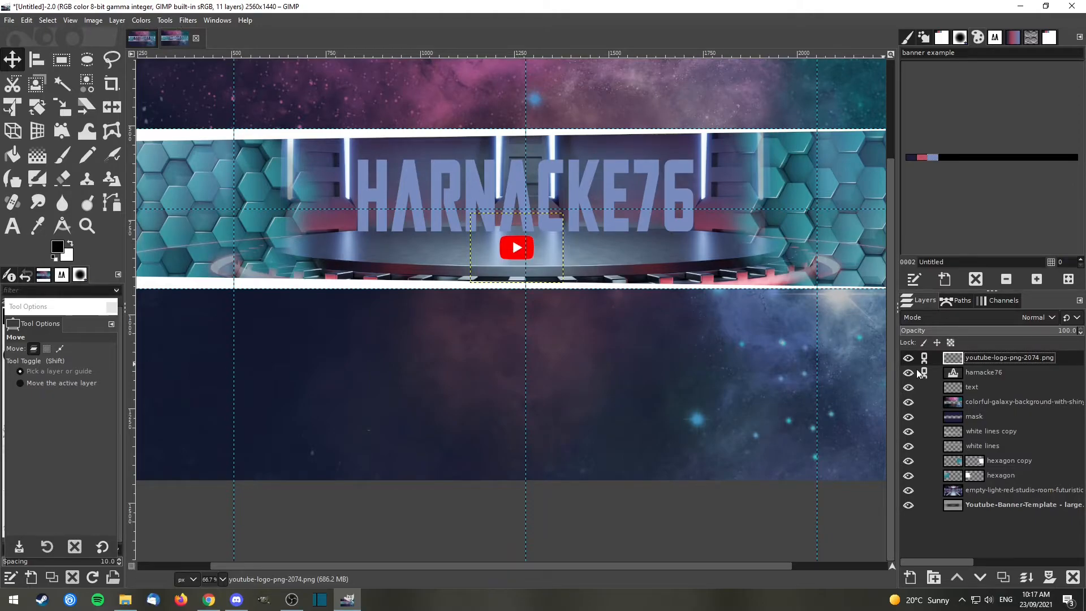
click(141, 20)
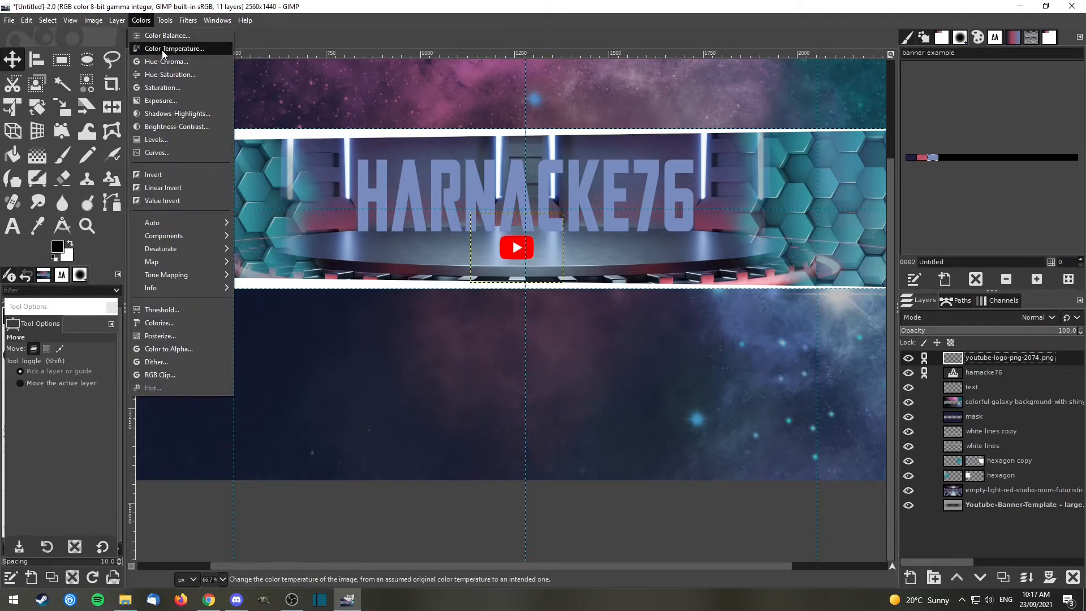
click(169, 74)
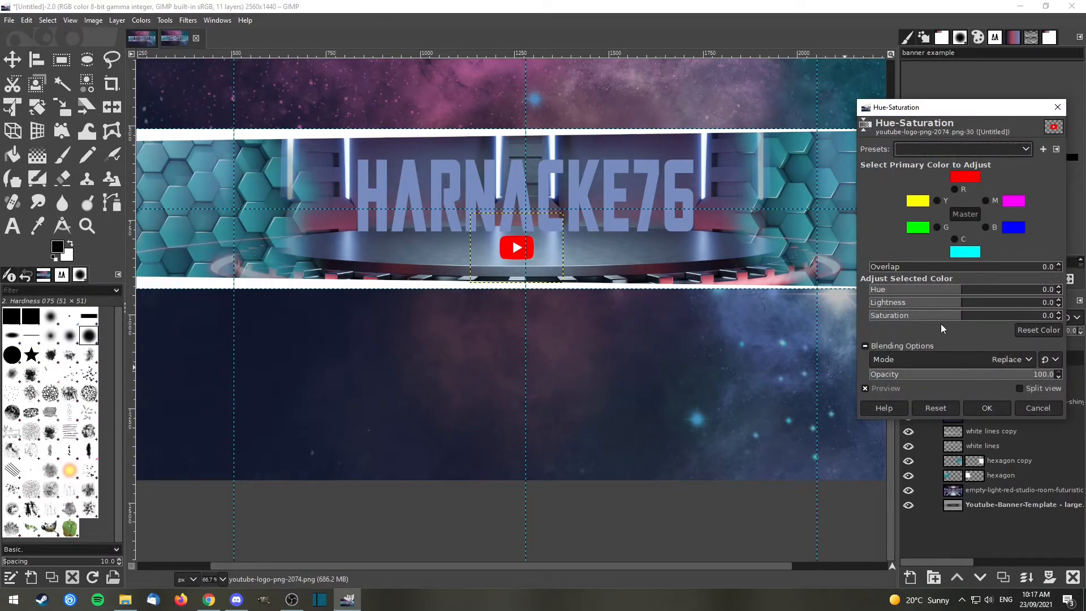
drag(961, 315, 925, 318)
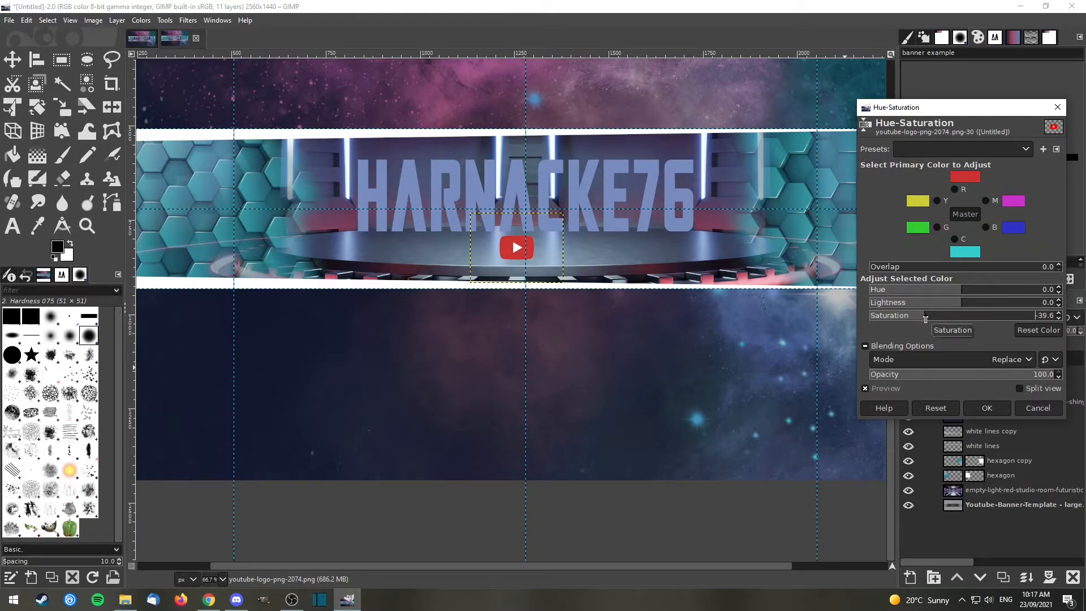
drag(926, 318, 924, 318)
click(1059, 313)
click(1058, 314)
click(1048, 314)
text(-40)
key(Return)
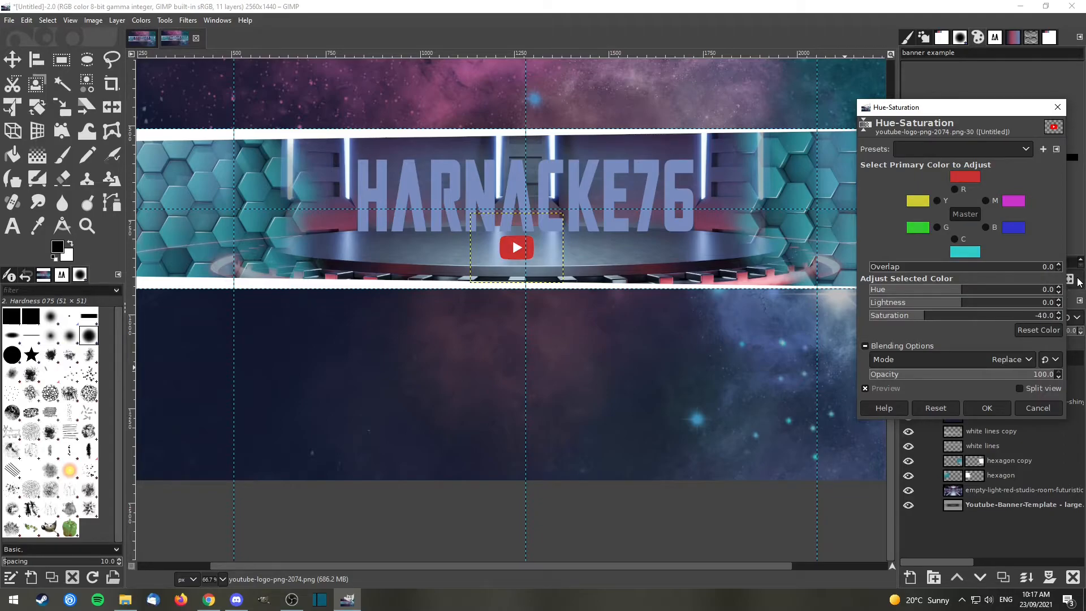
click(996, 408)
Add a Long Shadow to the title layer using the Fading (fixed length) style and a length of 30.
click(13, 59)
drag(891, 527, 890, 452)
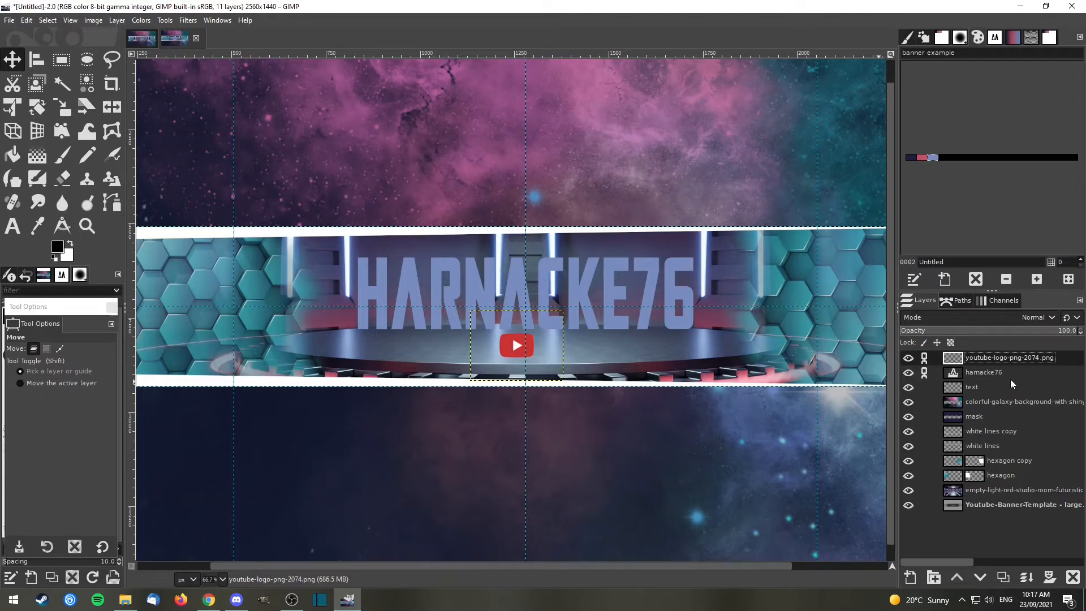
click(994, 372)
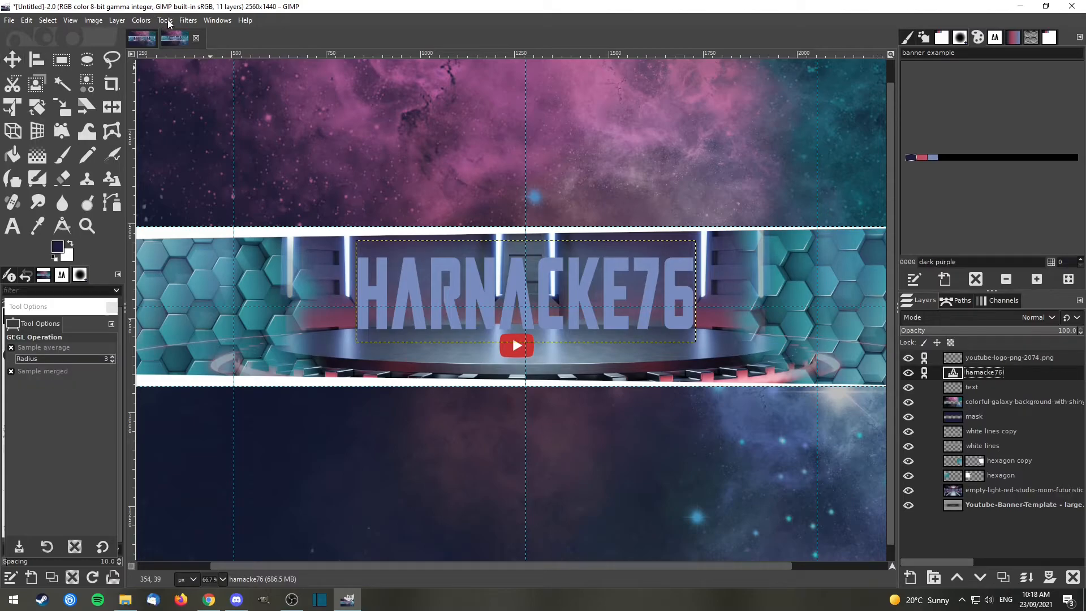
click(188, 21)
mouse_move(237, 138)
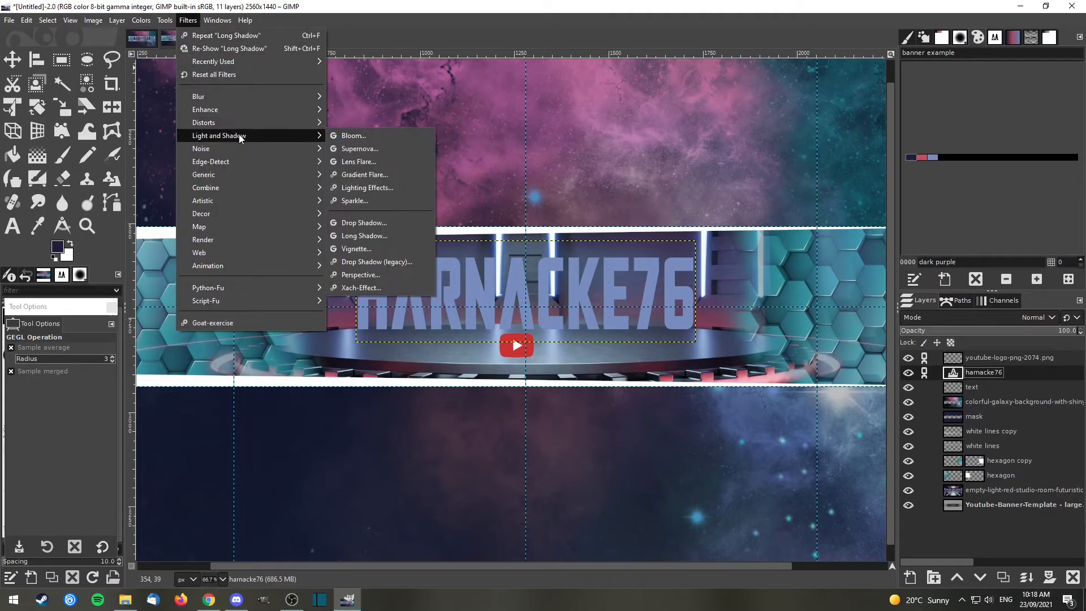
click(380, 235)
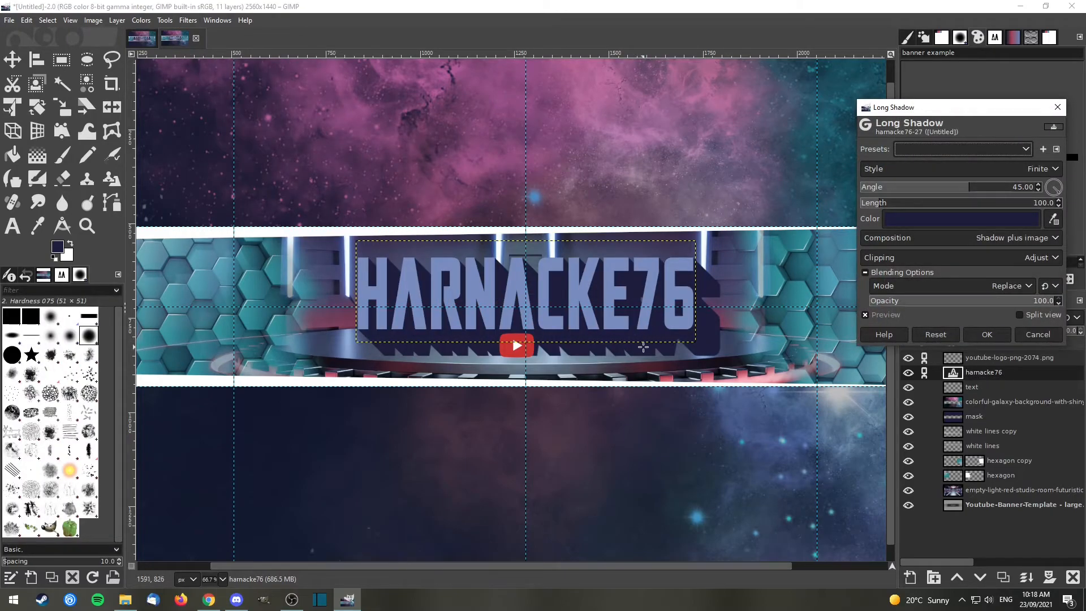
click(1055, 168)
click(924, 224)
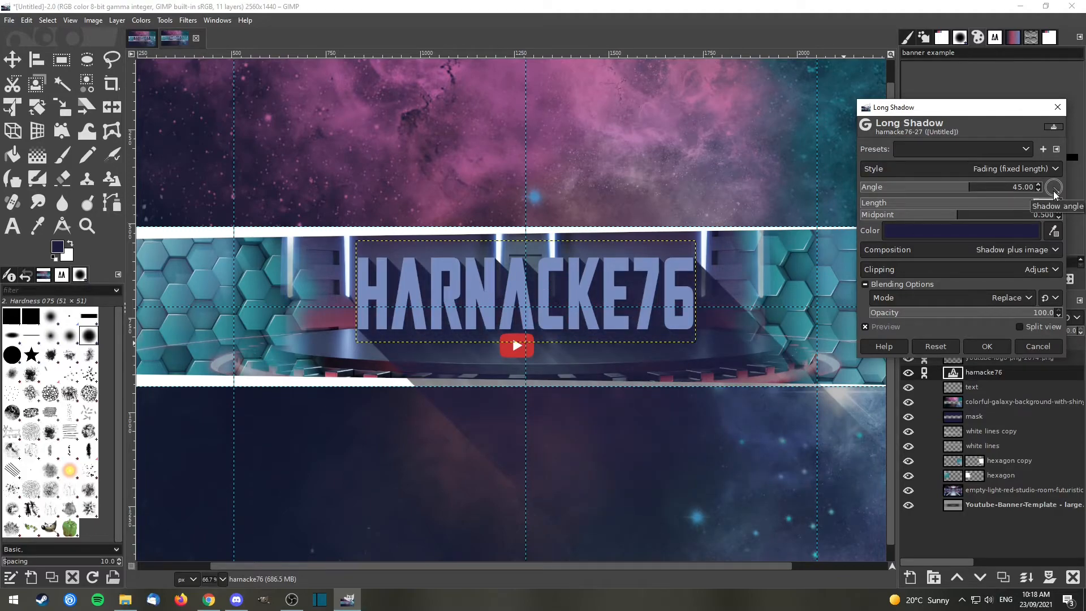
key(Return)
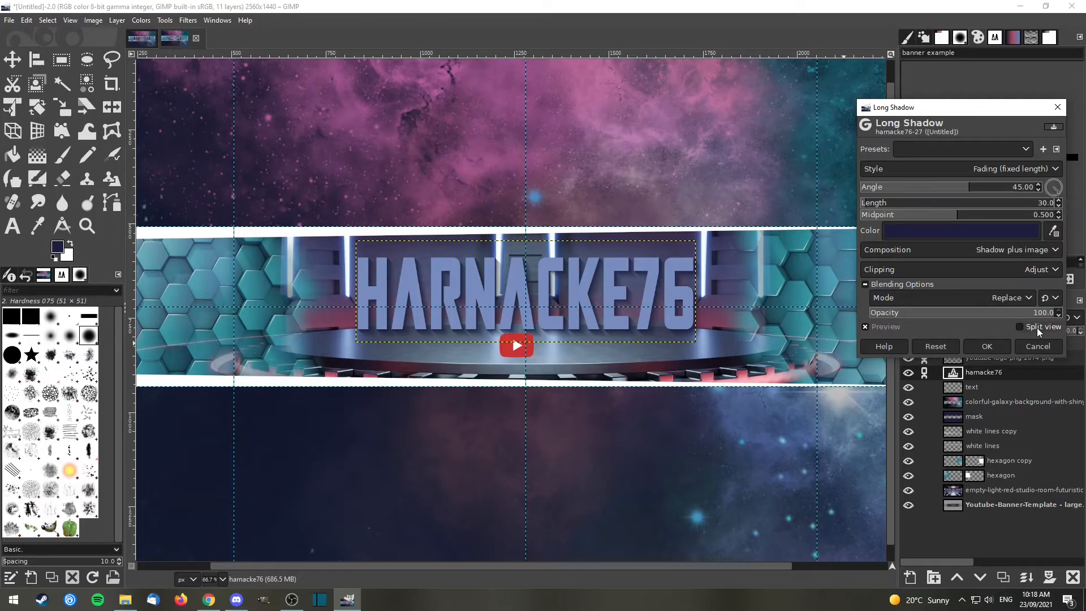
Try the title shadow's blending opacity at 75, set it back to 100 and apply the filter.
click(1042, 313)
text(75)
key(Return)
click(1046, 313)
text(100)
key(Return)
click(989, 347)
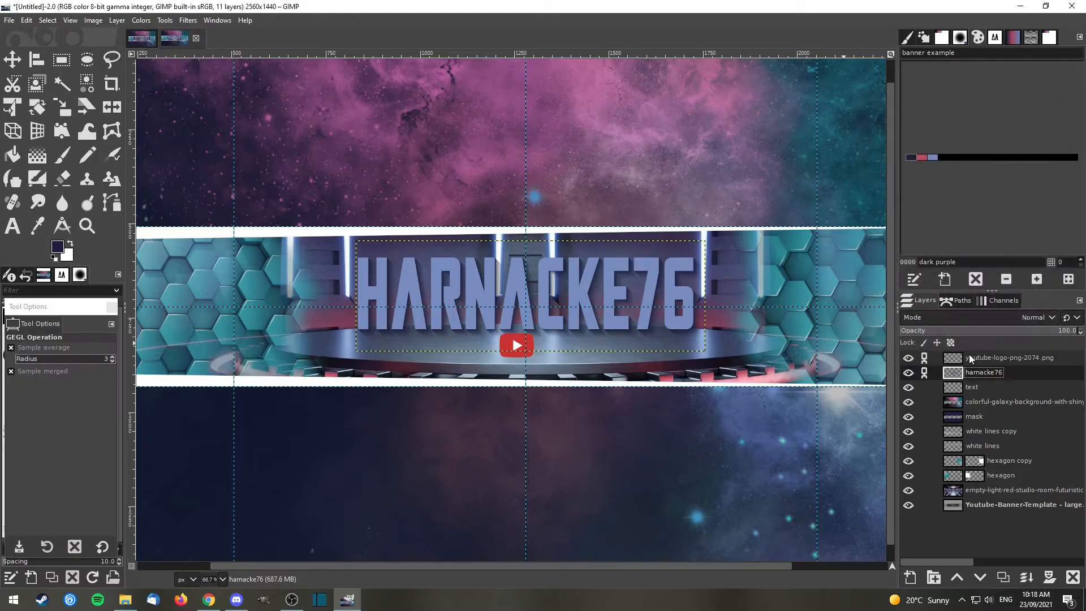
Repeat the Long Shadow filter with the same settings on the YouTube logo layer.
click(1009, 358)
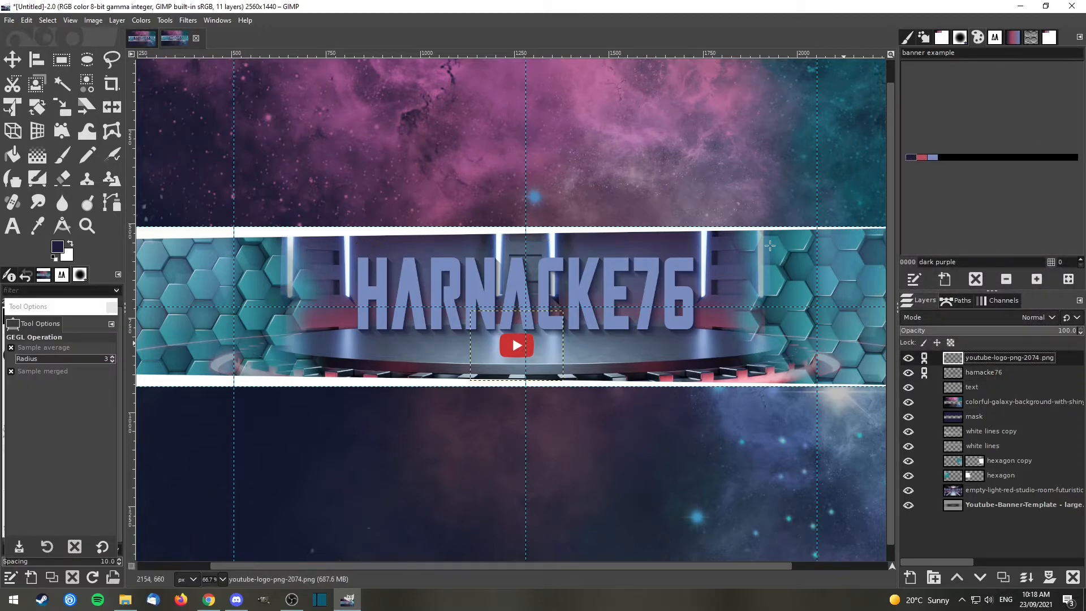
click(189, 20)
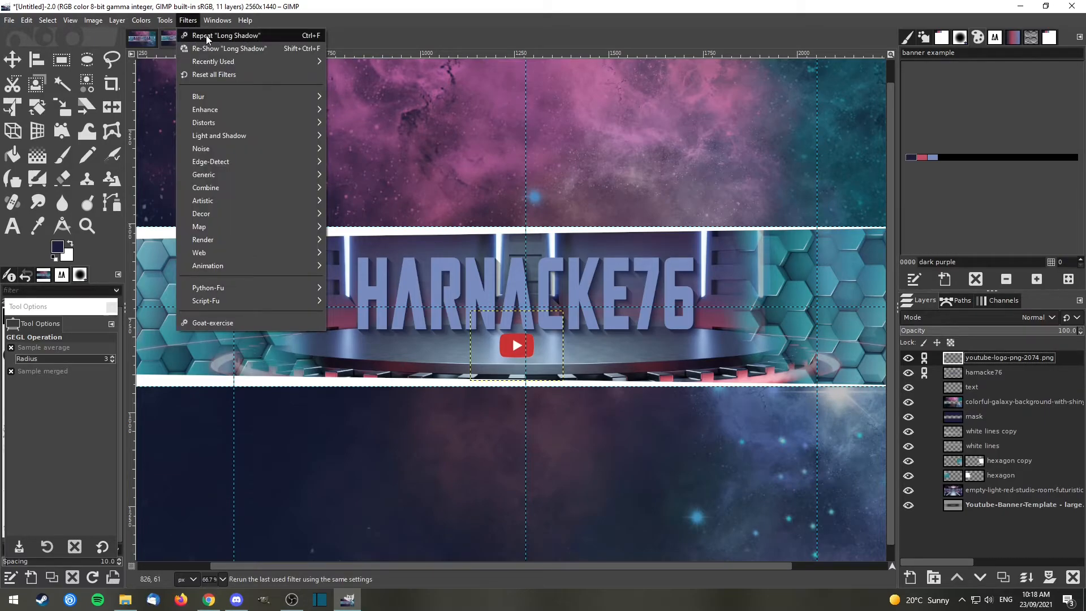
click(206, 35)
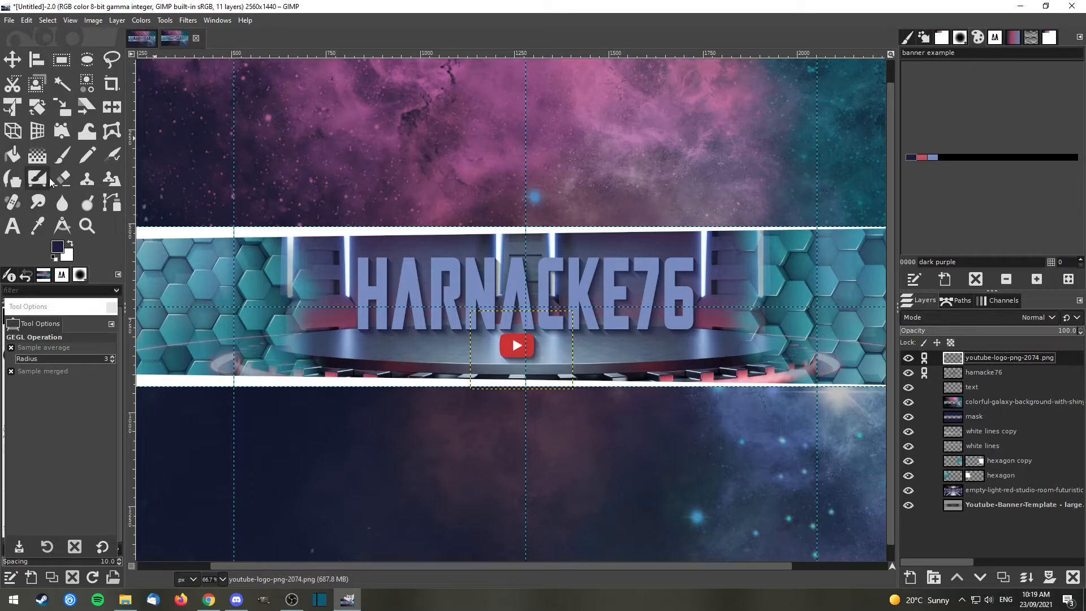
Sample the teal from the hexagons beside the title and add it as a new colour to the banner example palette.
click(37, 225)
click(244, 274)
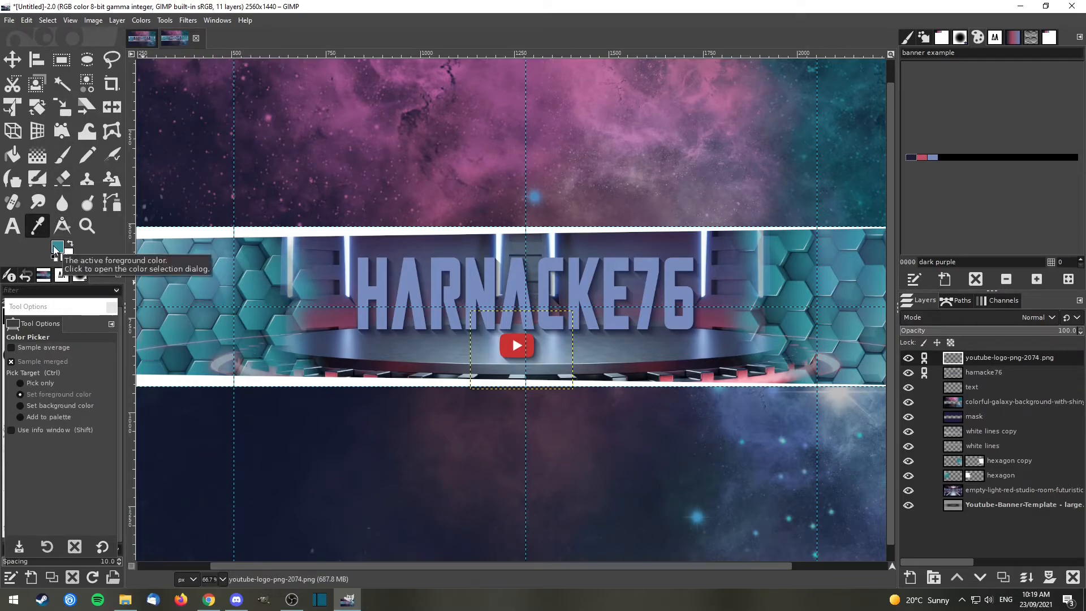
click(945, 280)
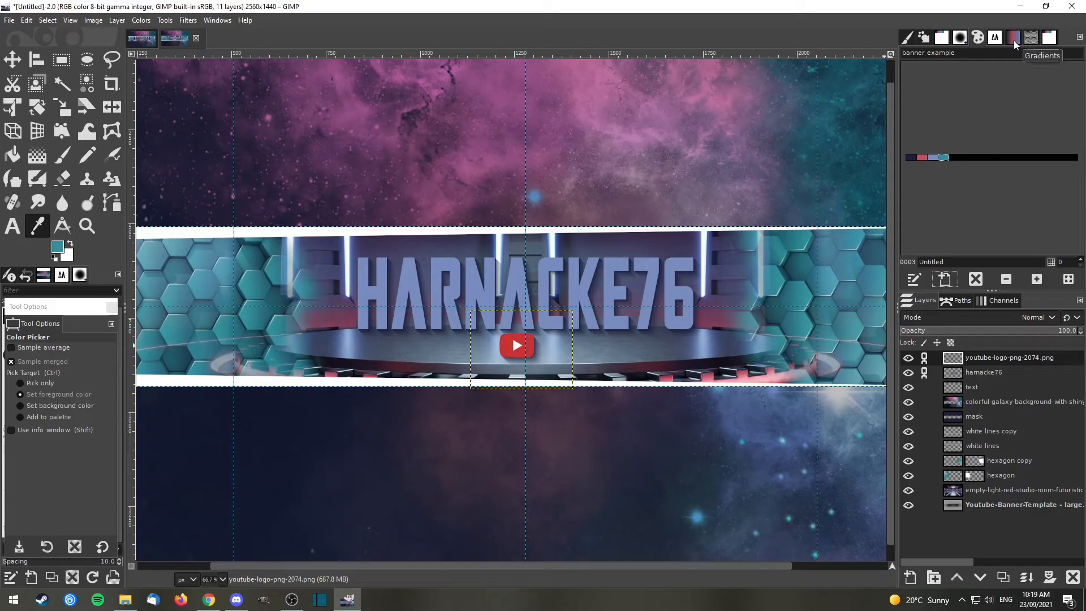
Convert the Youtube Banner Tutorial palette to a gradient and set the Gradient tool's shape to Radial.
click(979, 41)
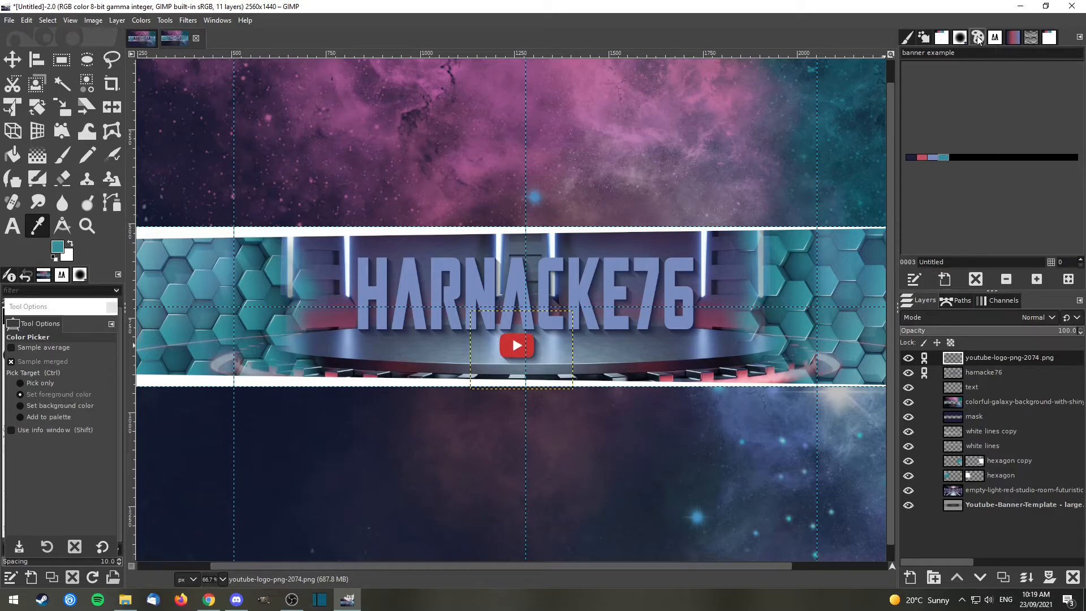
click(1050, 39)
scroll(985, 130, up, 1)
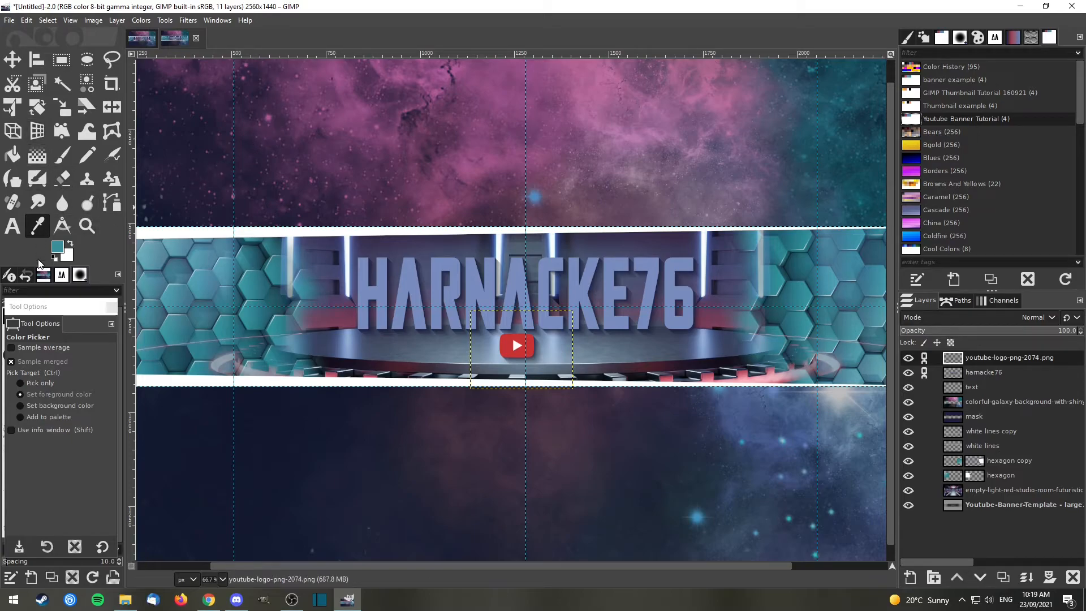
click(164, 20)
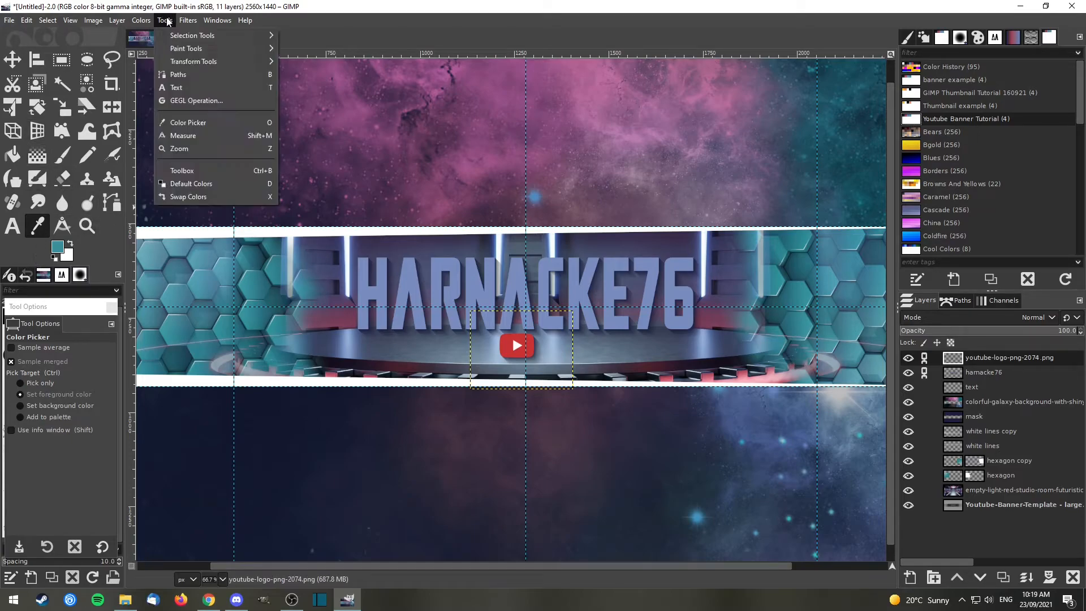
mouse_move(185, 53)
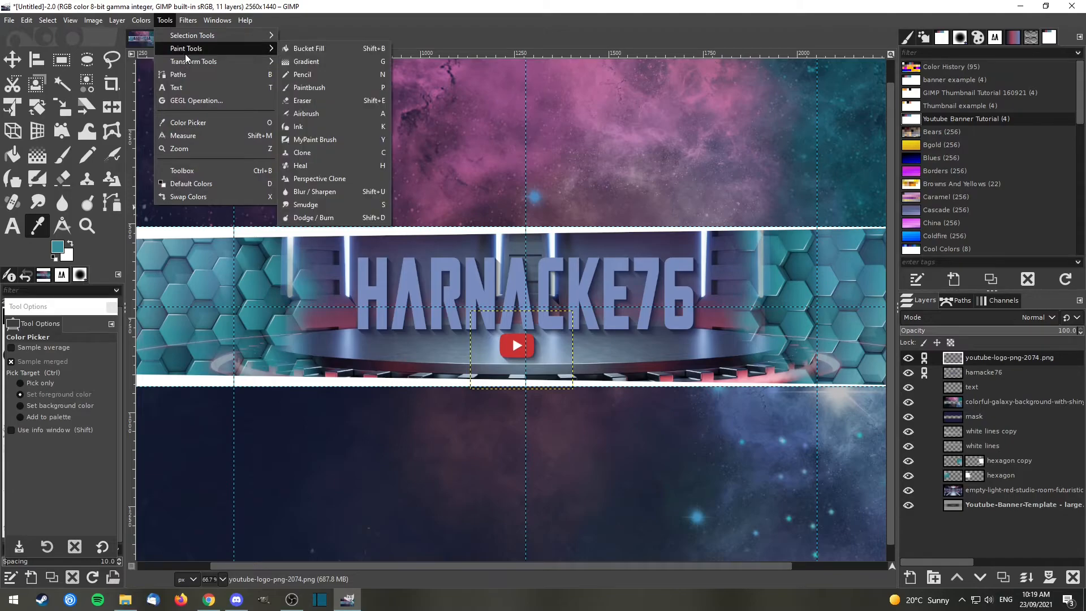
click(317, 61)
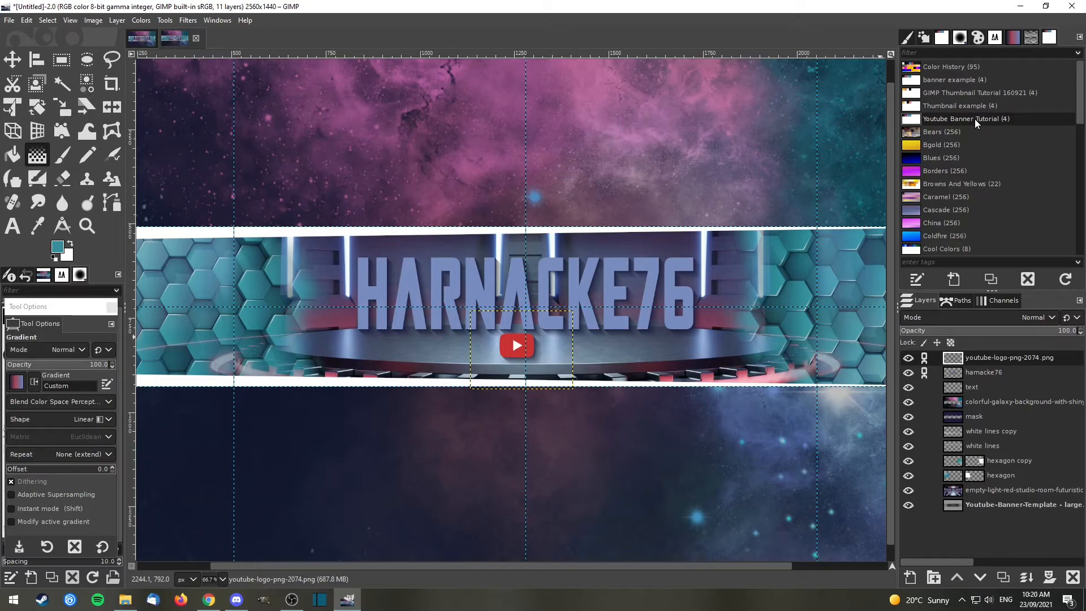
right_click(990, 120)
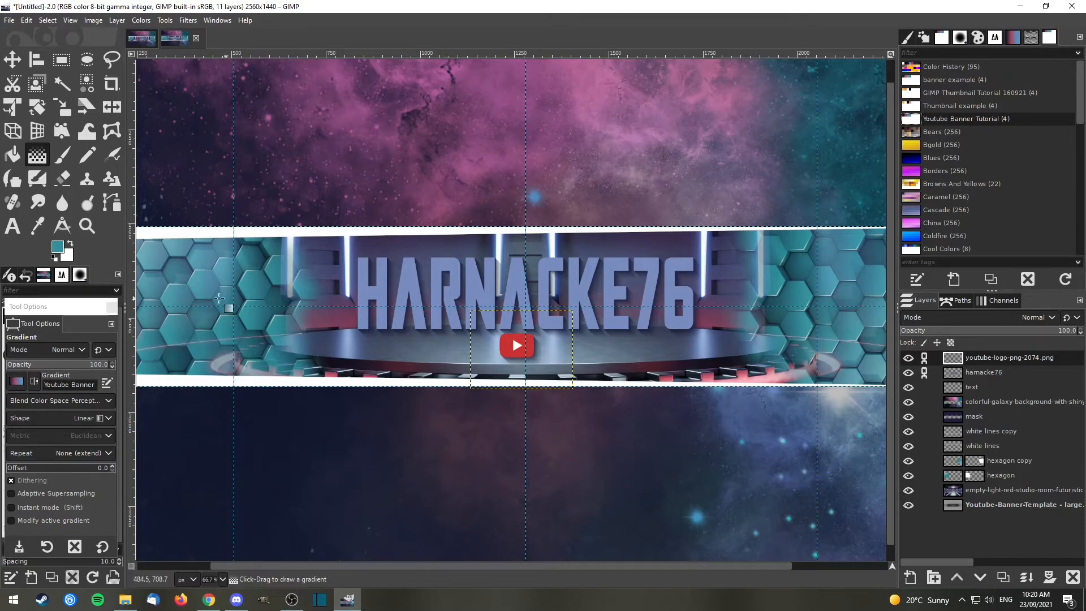
click(98, 420)
click(49, 457)
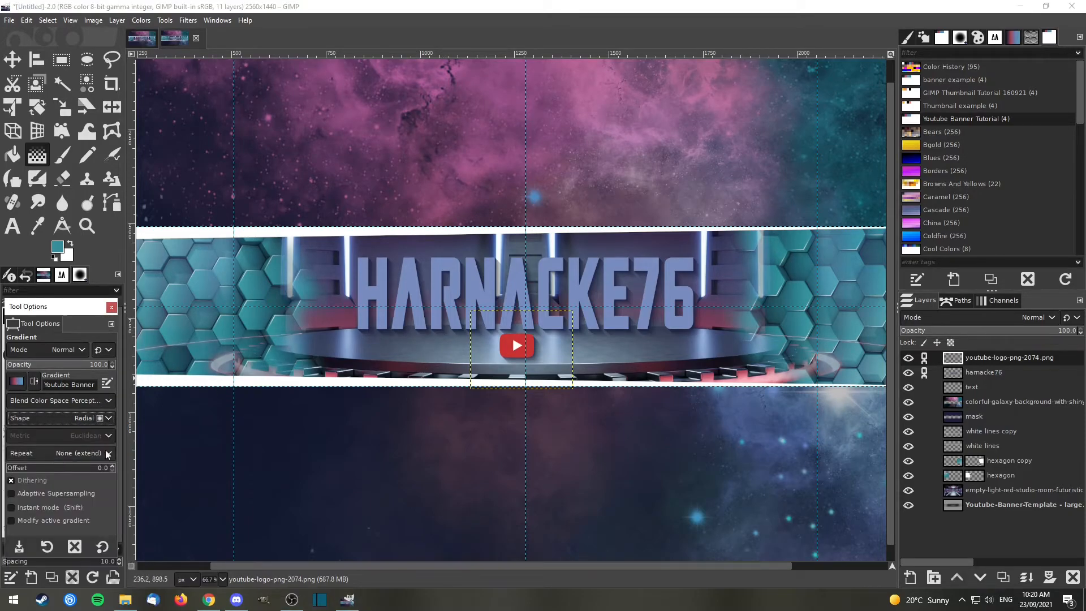
Select all the letters of the title layer with Fuzzy Select, adding each letter to the selection and leaving out the shadow.
click(62, 84)
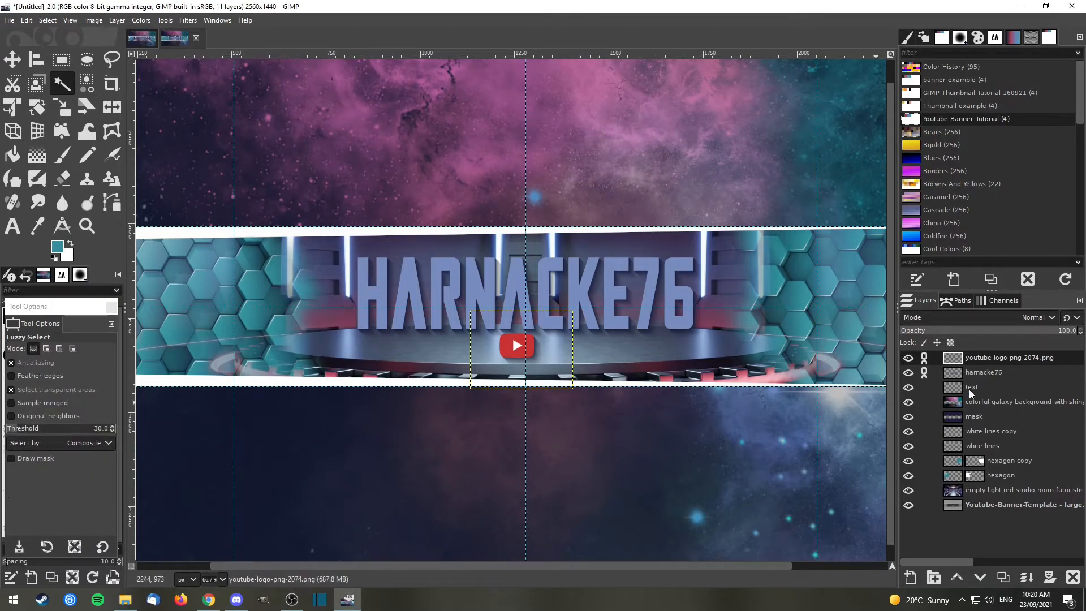
click(999, 372)
click(366, 288)
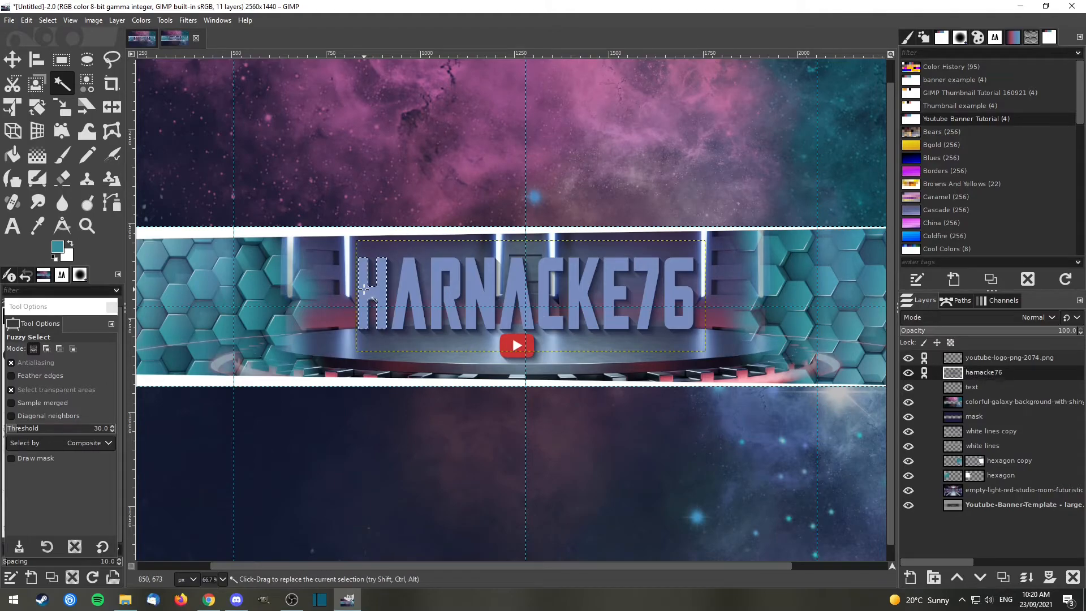
click(408, 277)
click(447, 283)
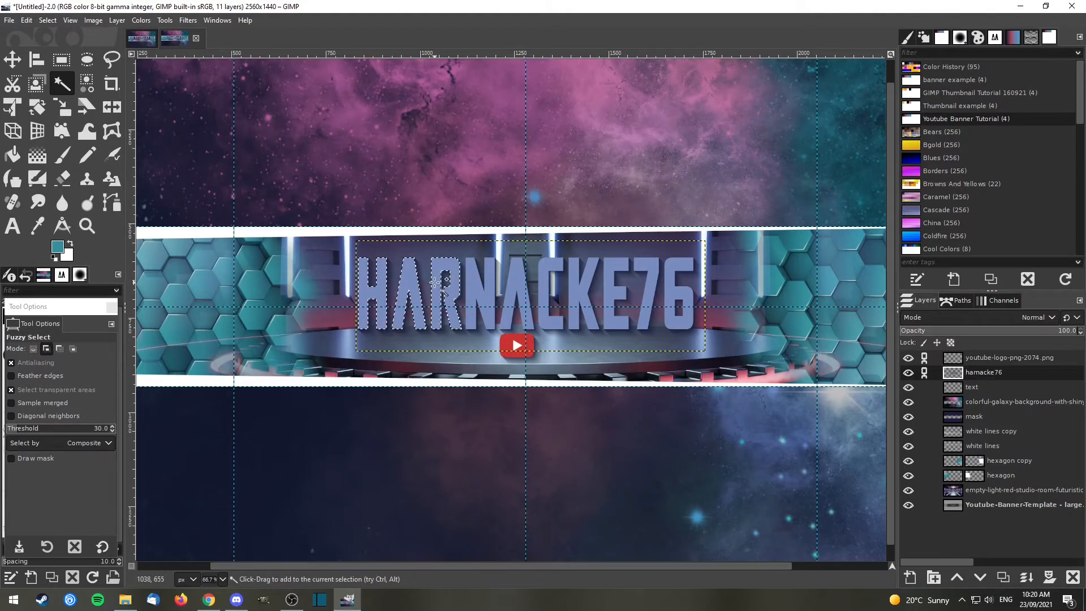
click(470, 283)
click(528, 280)
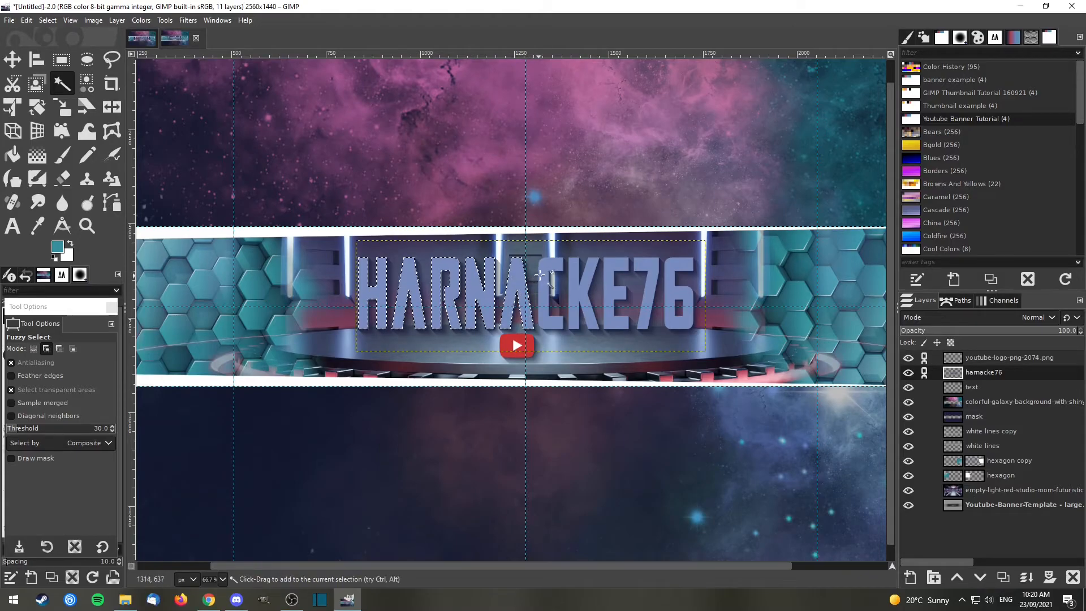
click(625, 267)
click(656, 266)
shift+click(670, 267)
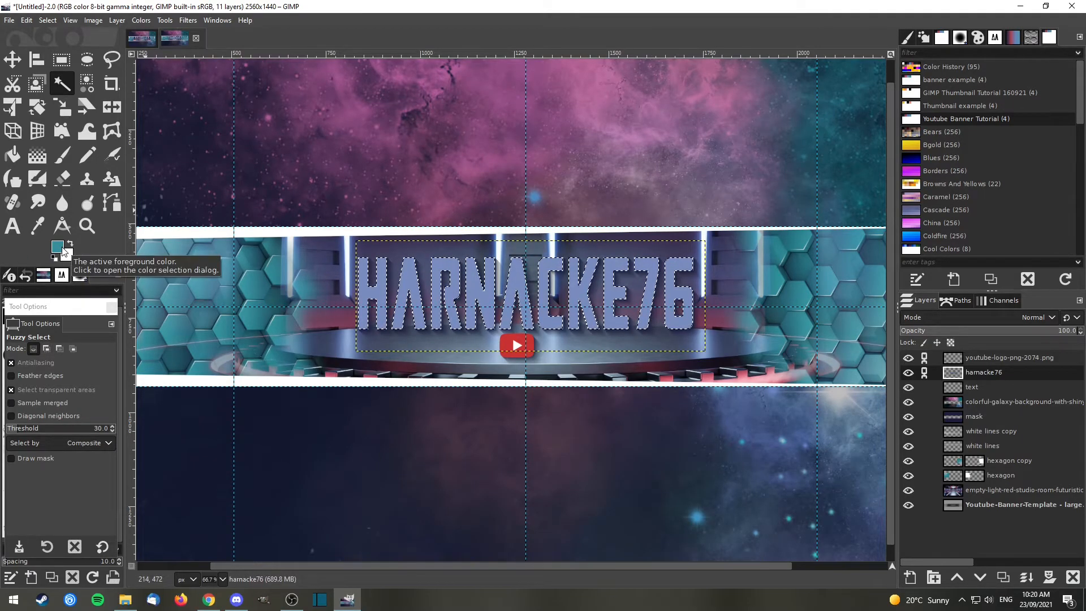
Fill the selected title letters with the radial gradient from about (958, 912) to (1468, 624) px and clear the selection.
key(g)
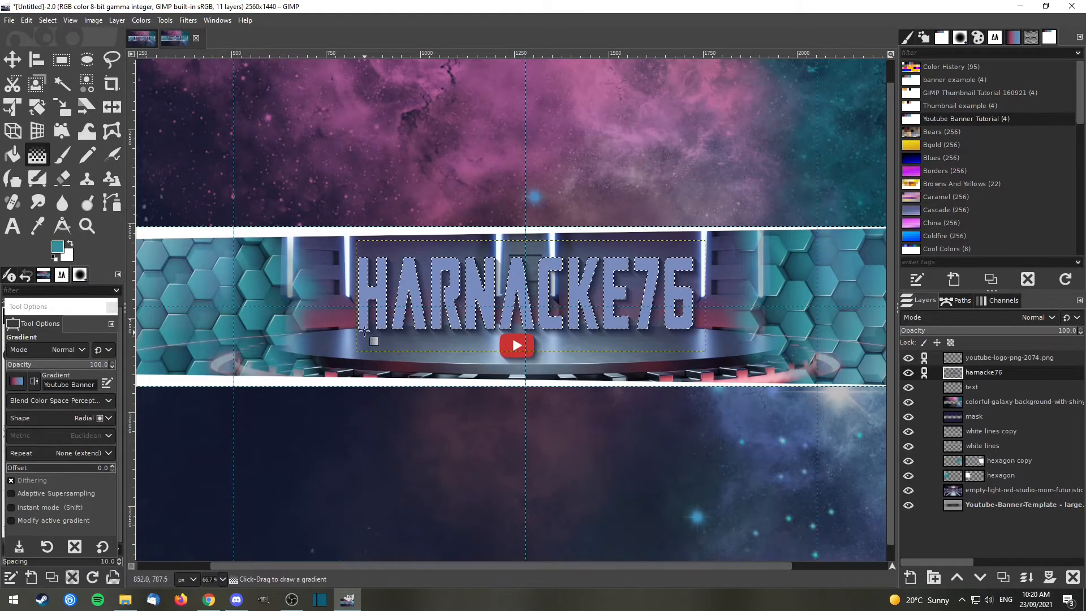
drag(363, 325, 594, 302)
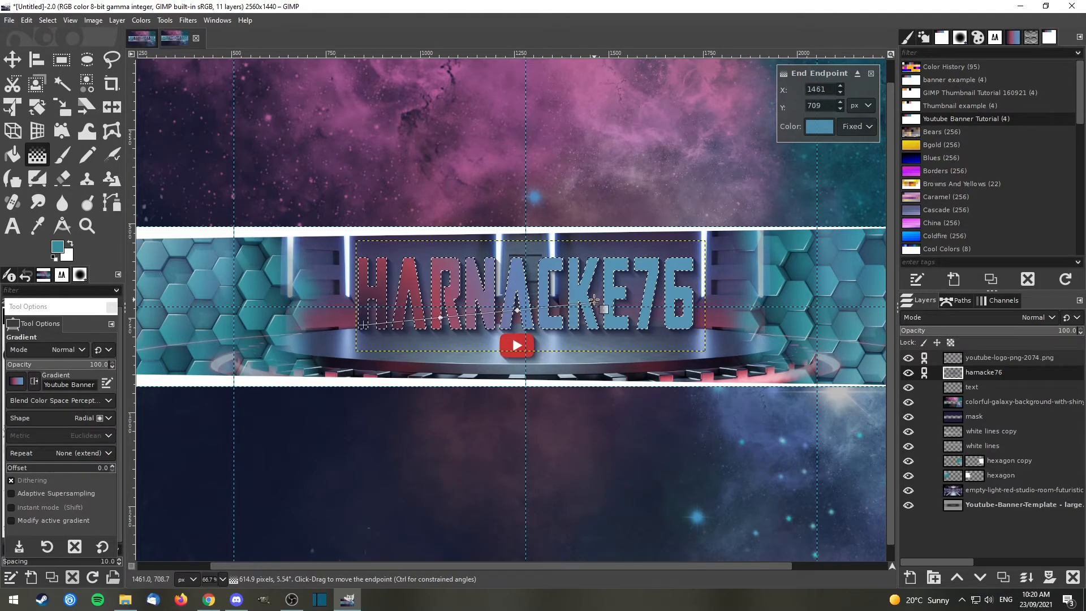
drag(364, 325, 355, 370)
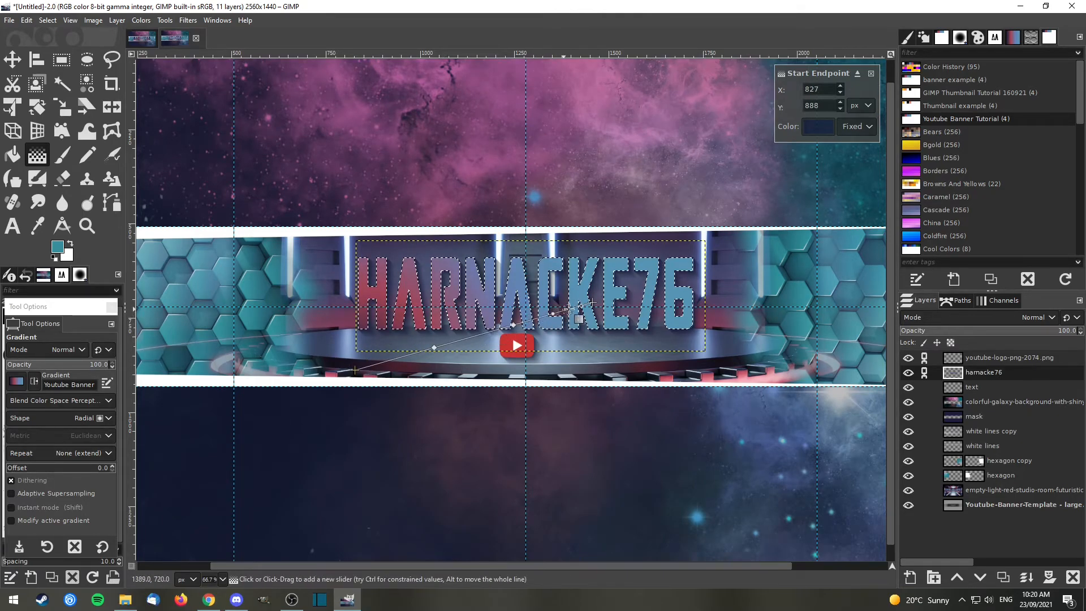
drag(592, 303, 586, 277)
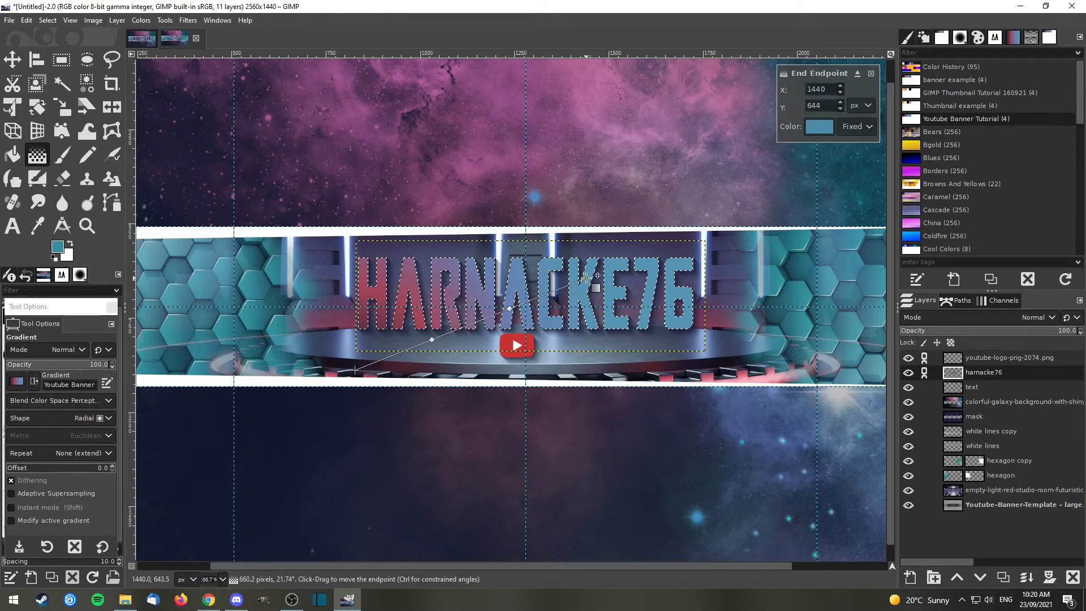
drag(355, 371, 405, 379)
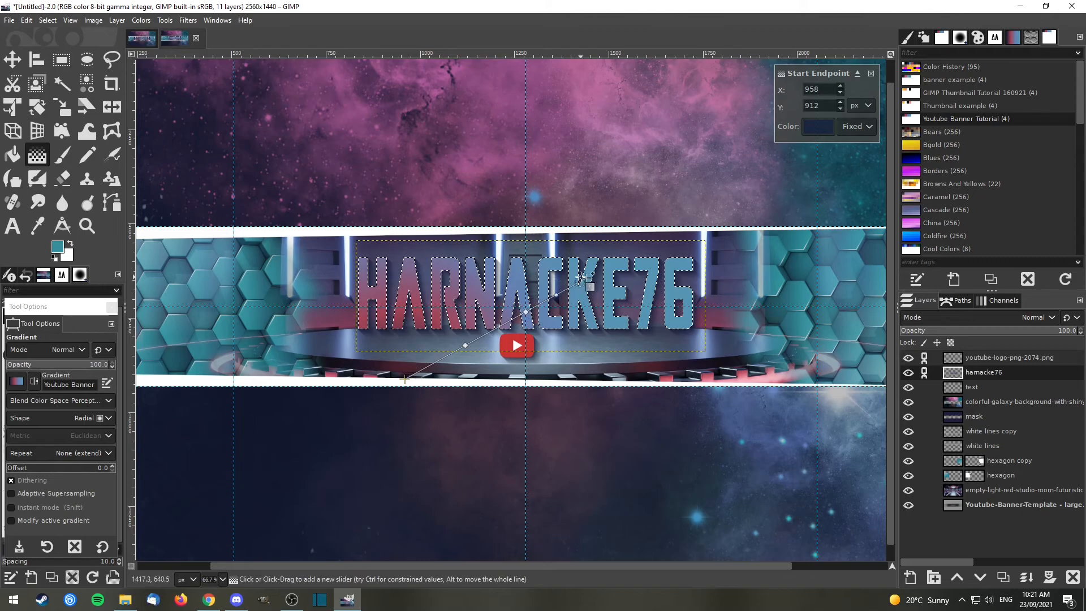
drag(583, 279, 596, 274)
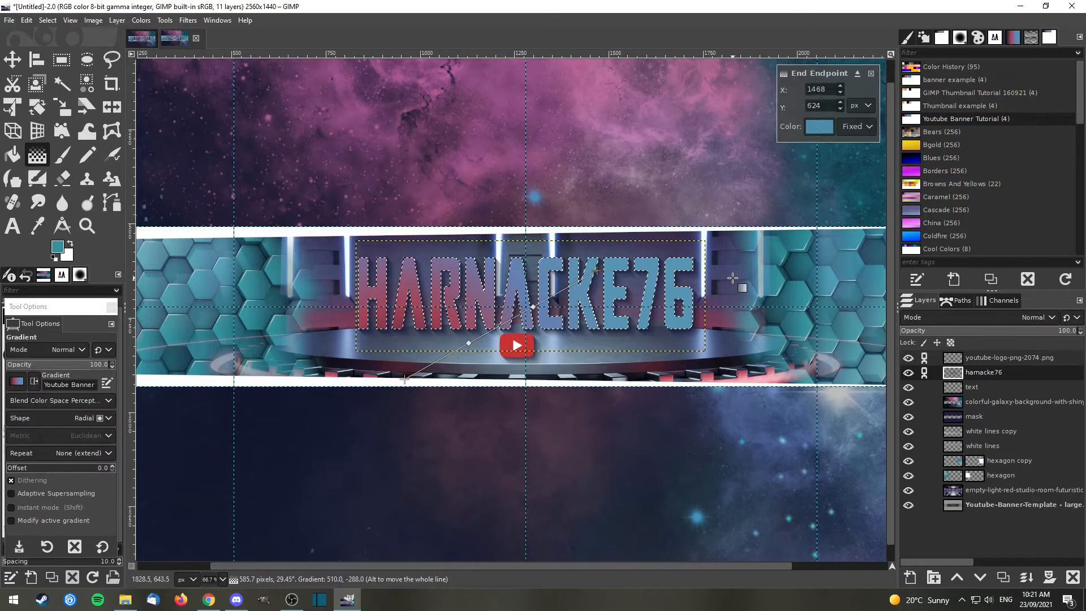
click(12, 60)
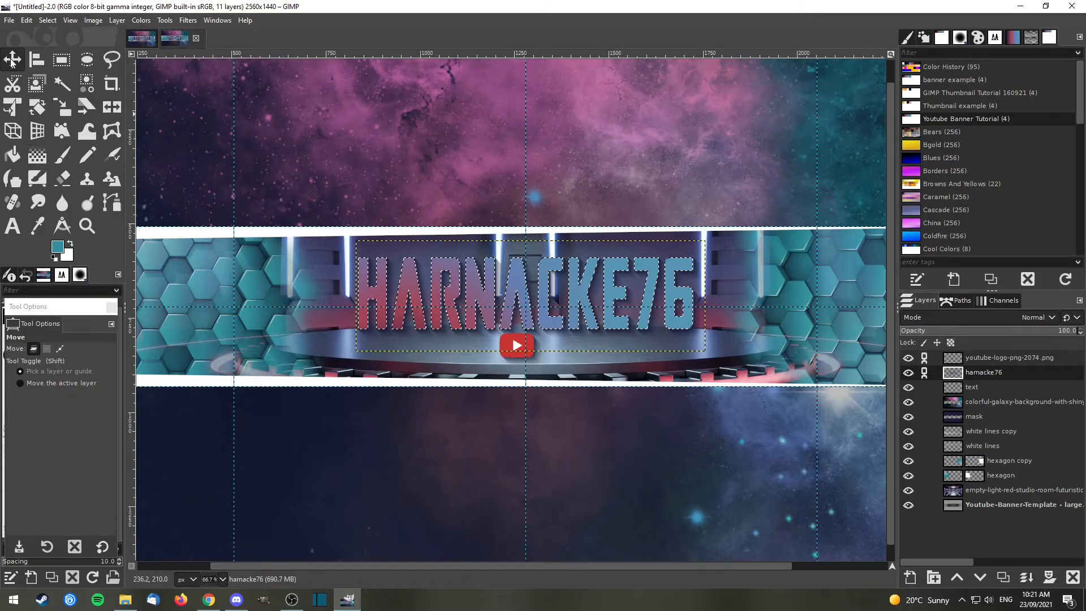
click(50, 21)
click(65, 49)
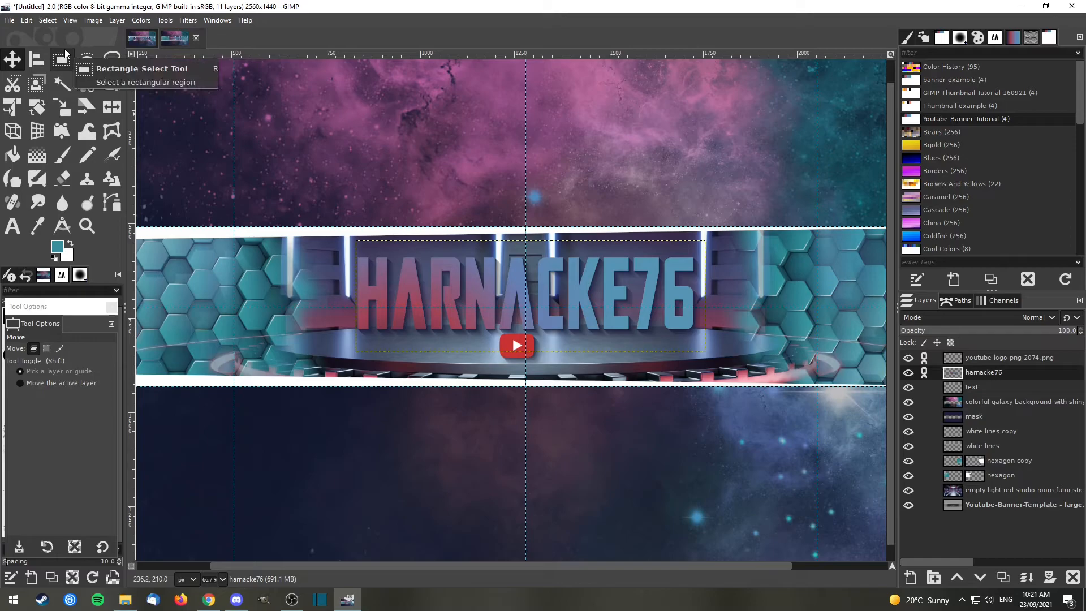
Set the opacity of both the hexagon copy layer and the hexagon layer to 40.
click(919, 505)
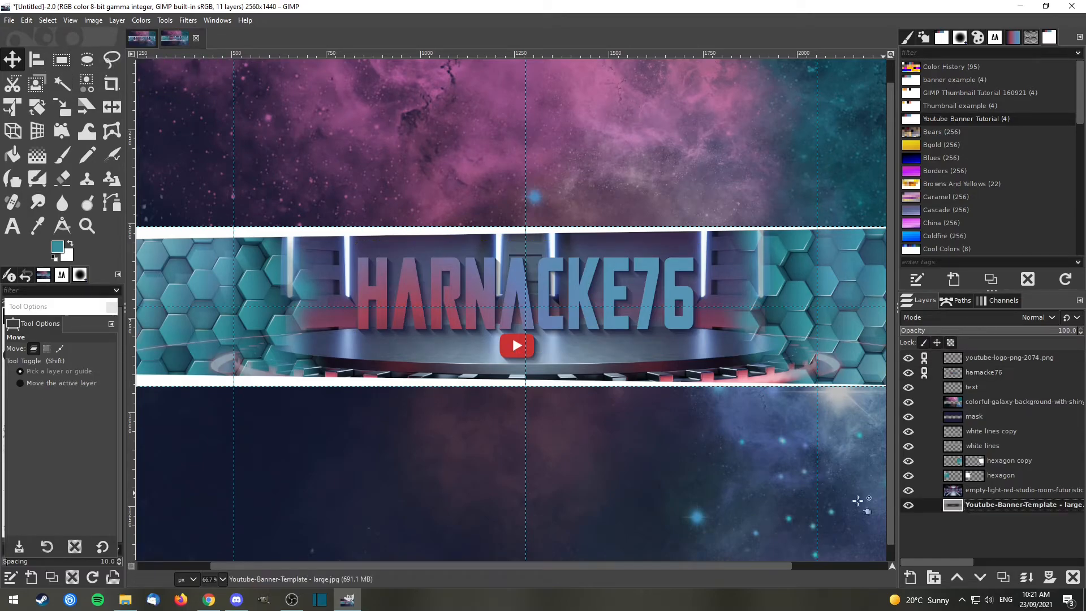
scroll(501, 384, down, 1)
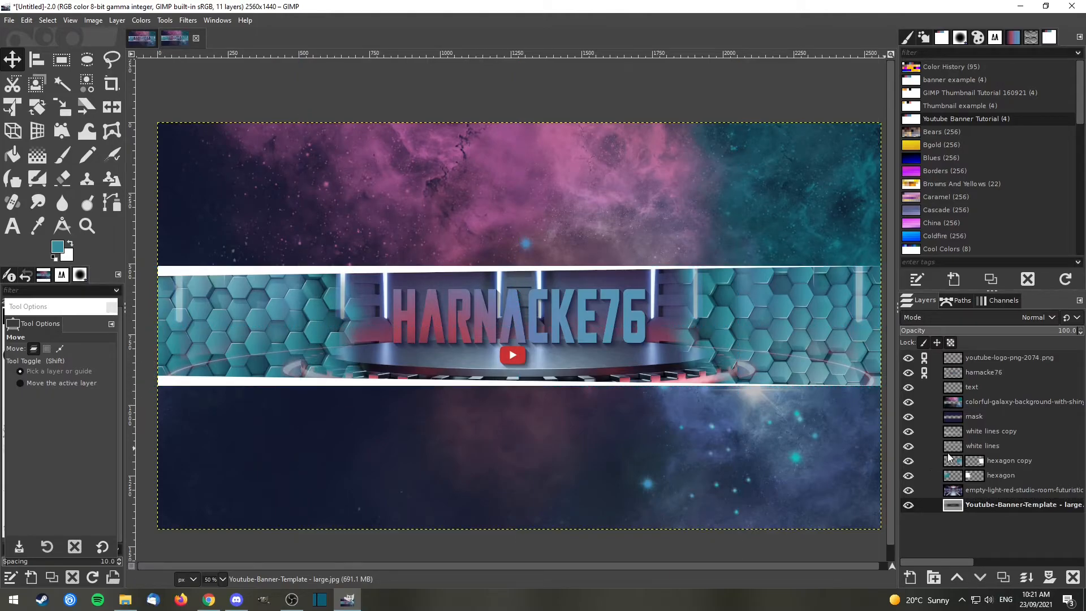
click(950, 457)
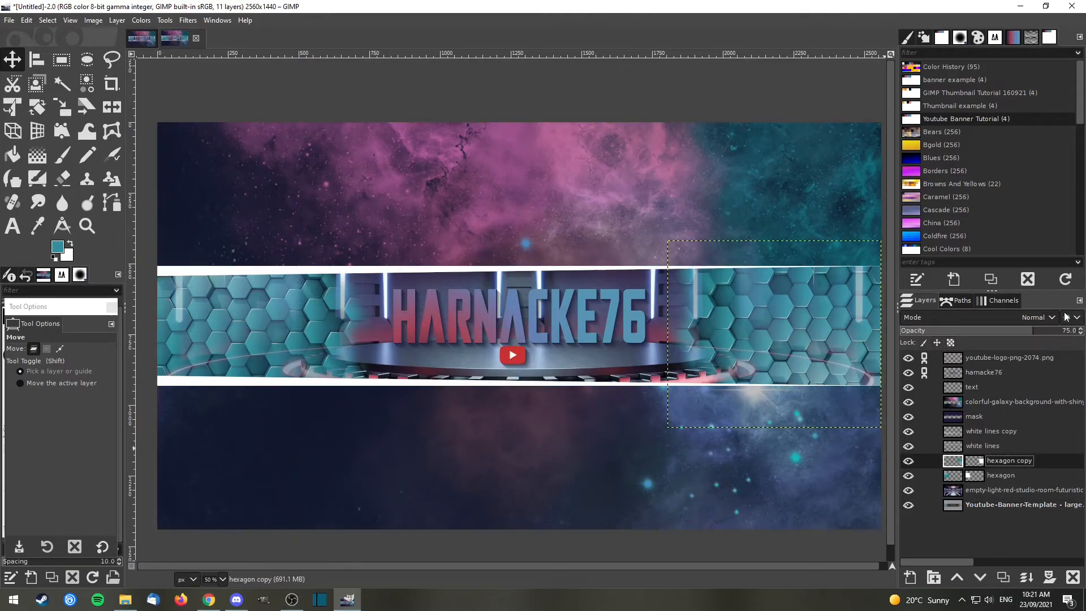
click(1071, 331)
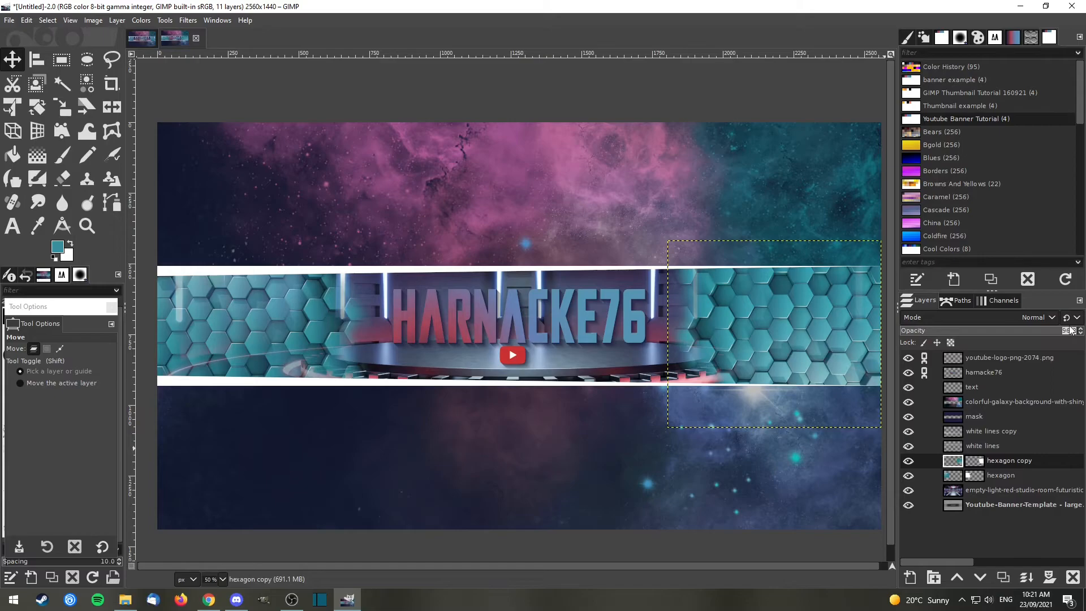
text(40)
key(Return)
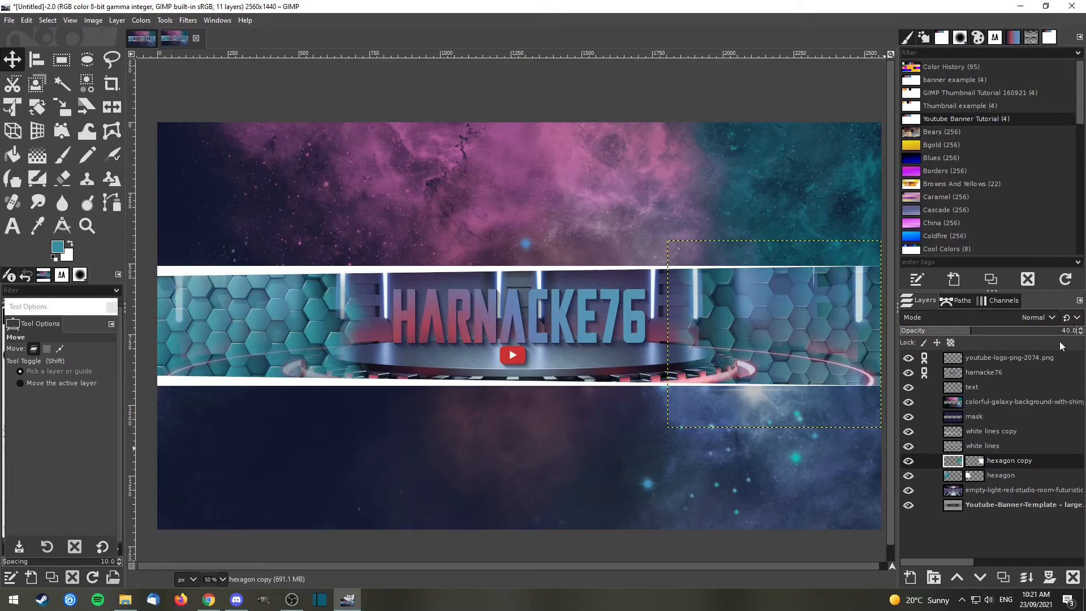
click(956, 476)
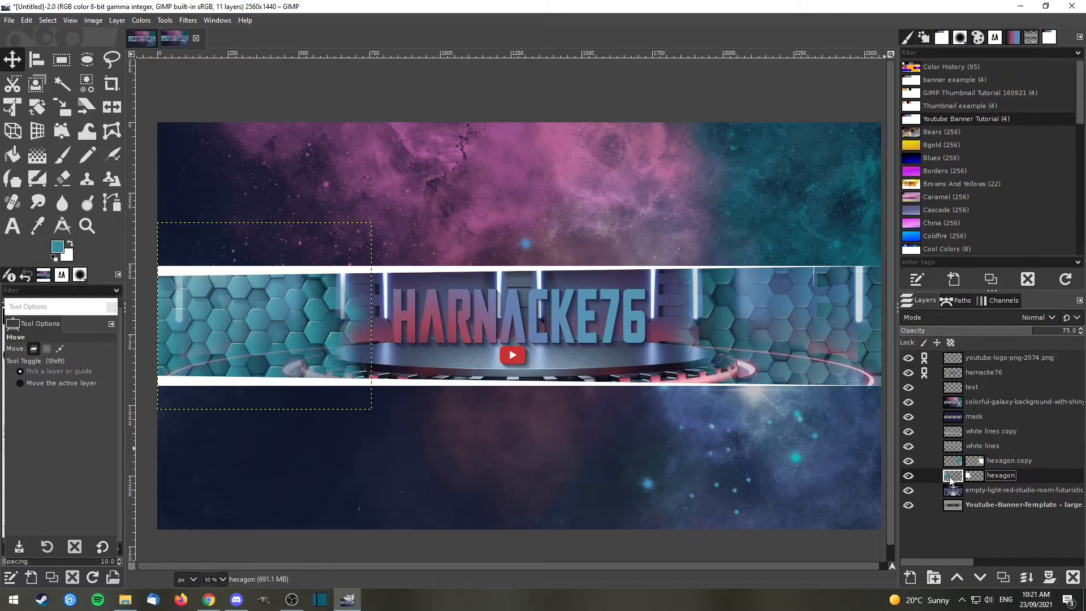
click(1071, 331)
text(40)
key(Return)
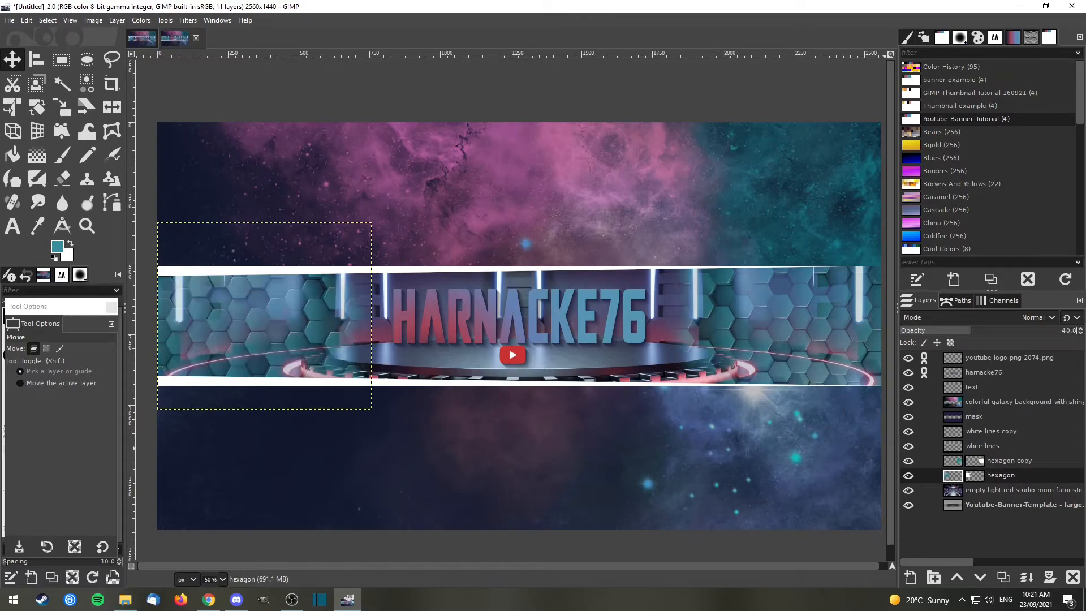
Save the project as "Youtube channel banner - tutorial 2.xcf" in the GIMP YouTube Thumbnails folder.
click(1012, 403)
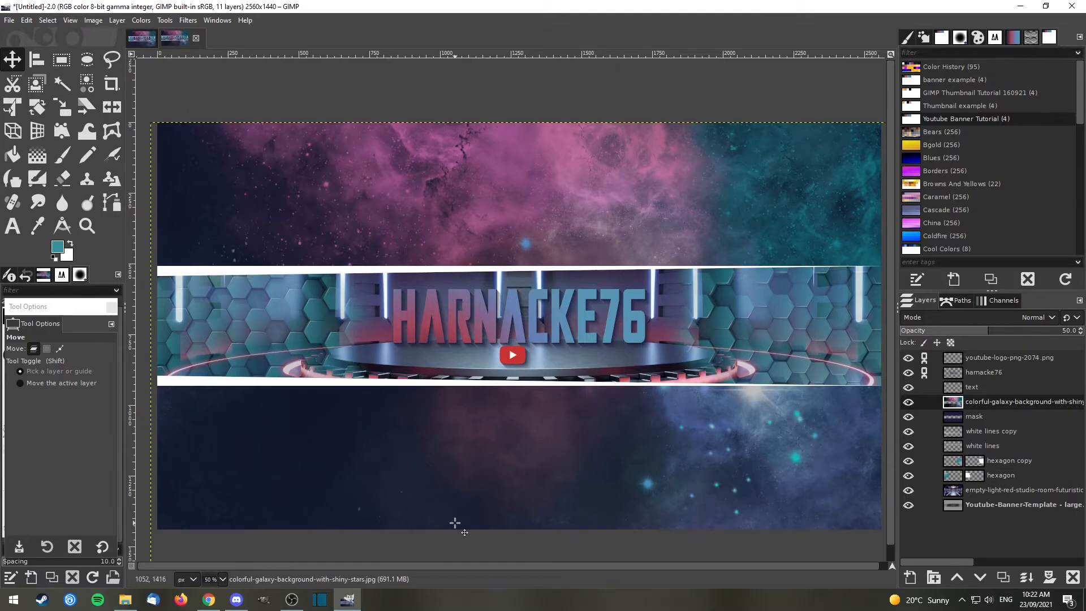
click(7, 23)
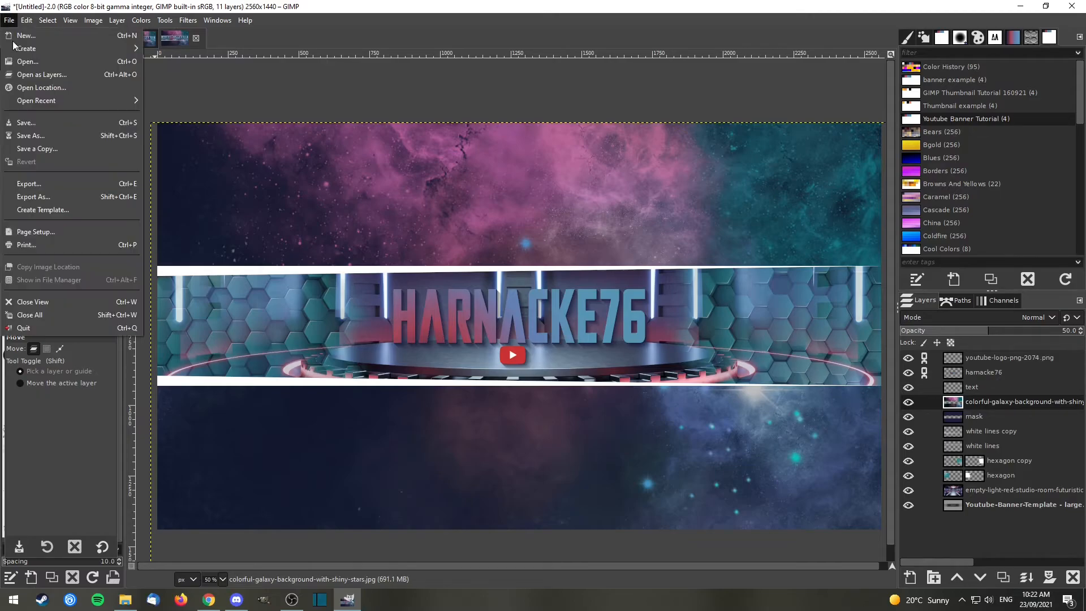
click(30, 135)
click(215, 138)
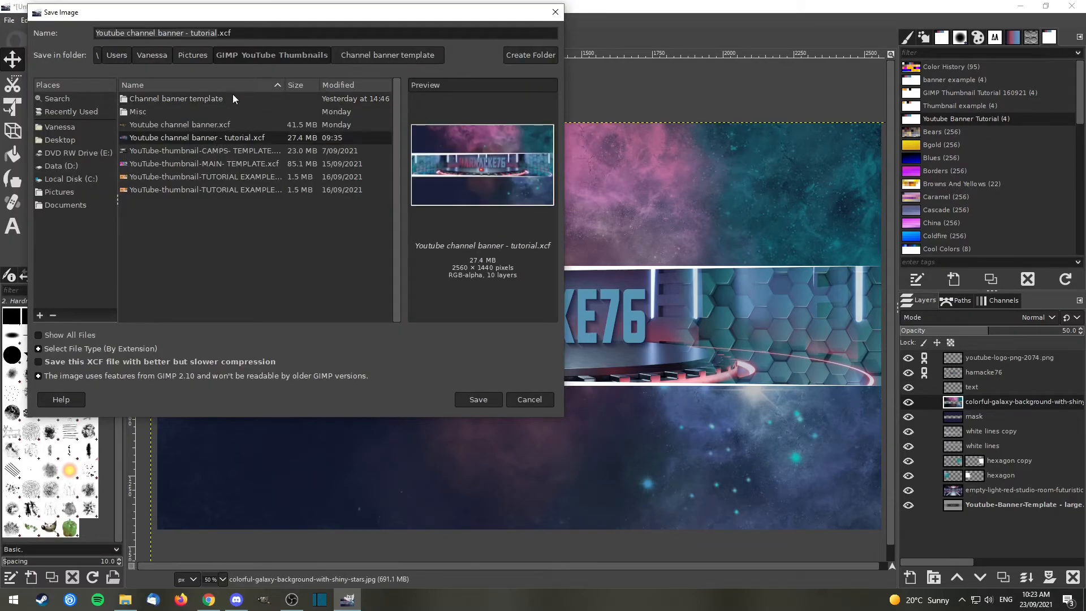
click(219, 34)
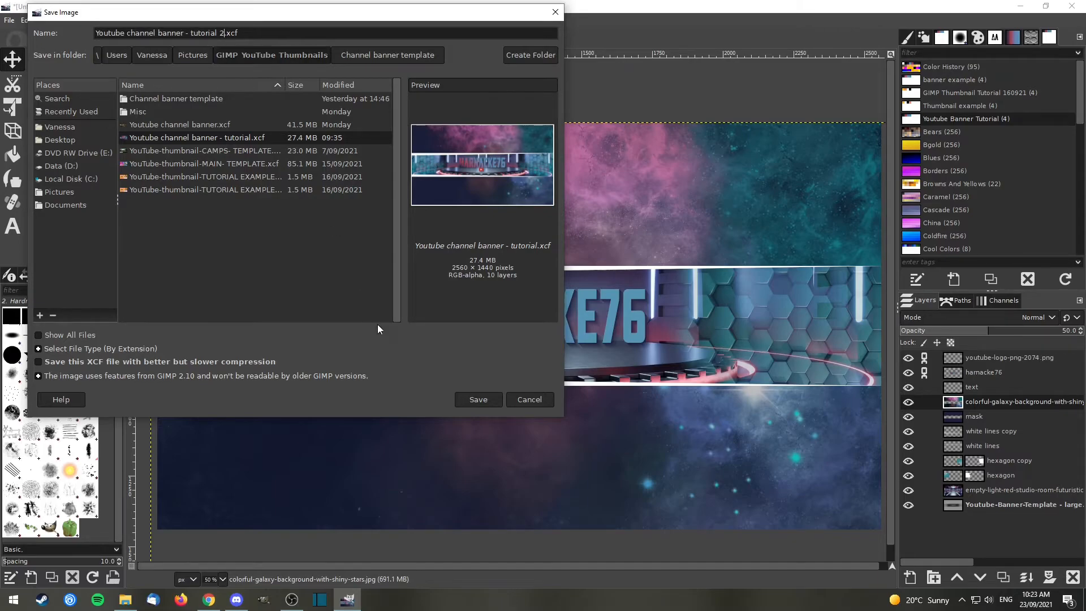
click(477, 400)
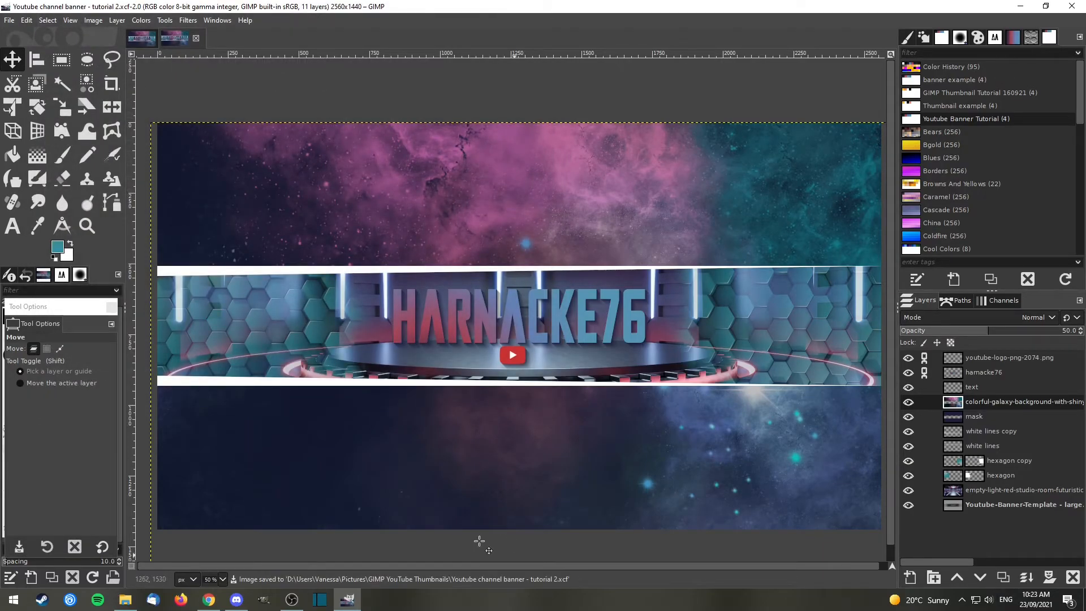
Export the banner as "Youtube channel banner - tutorial 2.png" with the offered PNG settings.
click(9, 20)
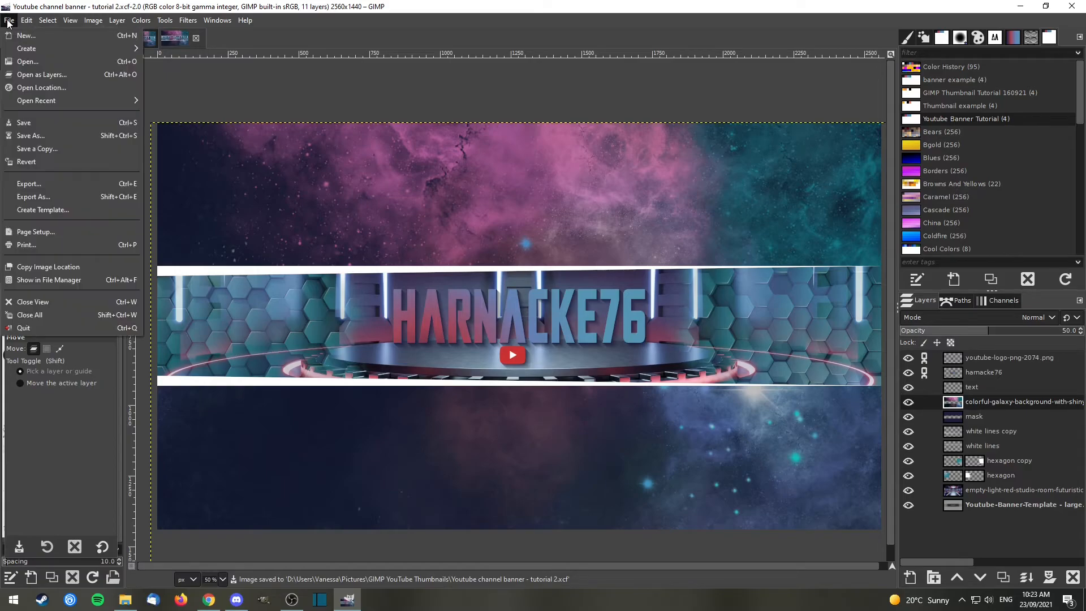
click(37, 196)
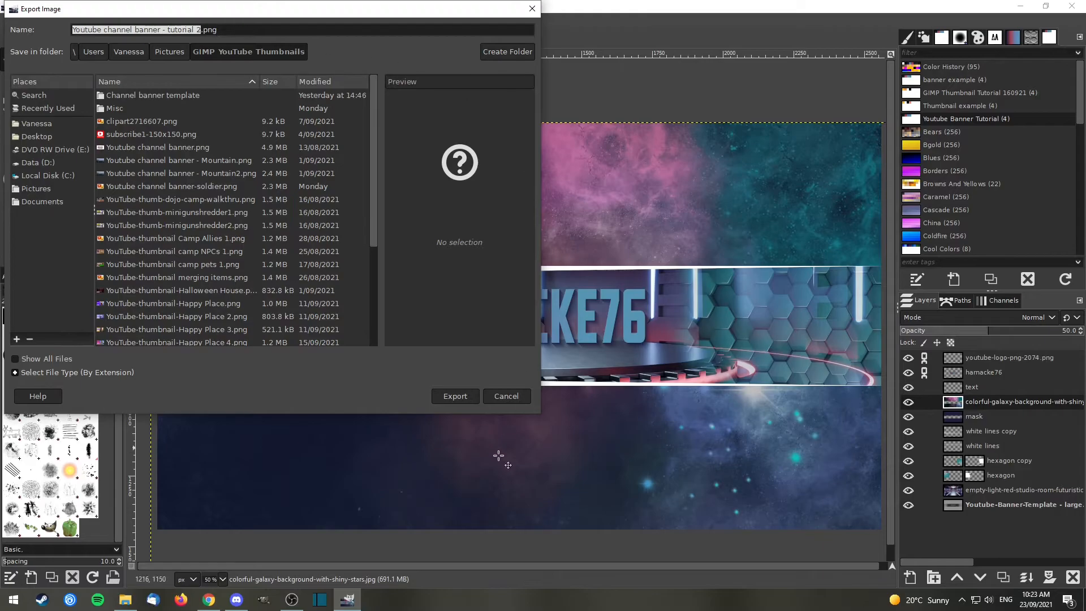
click(457, 397)
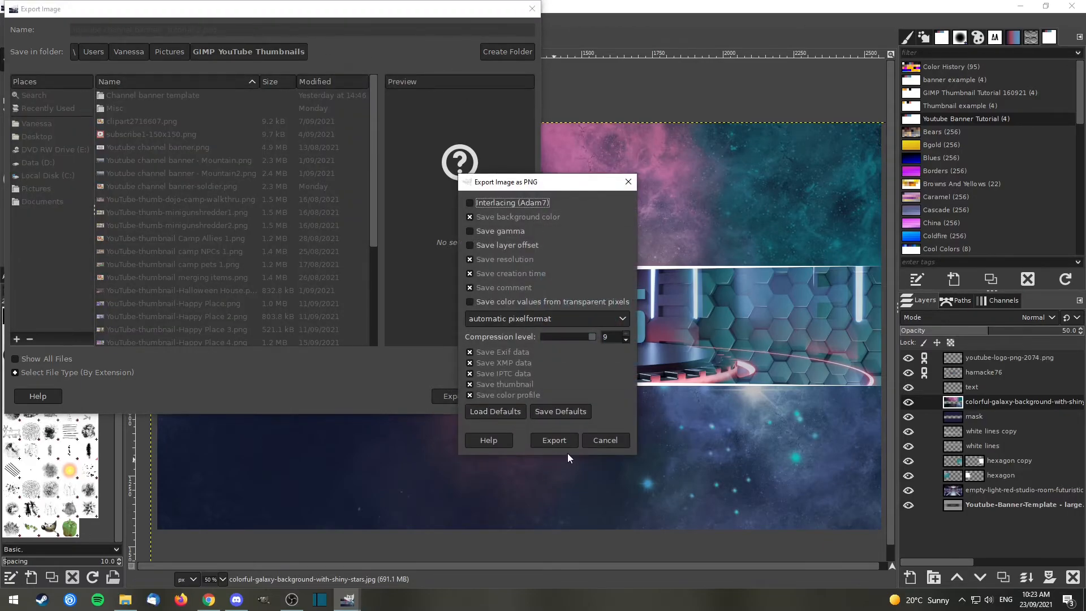
click(554, 441)
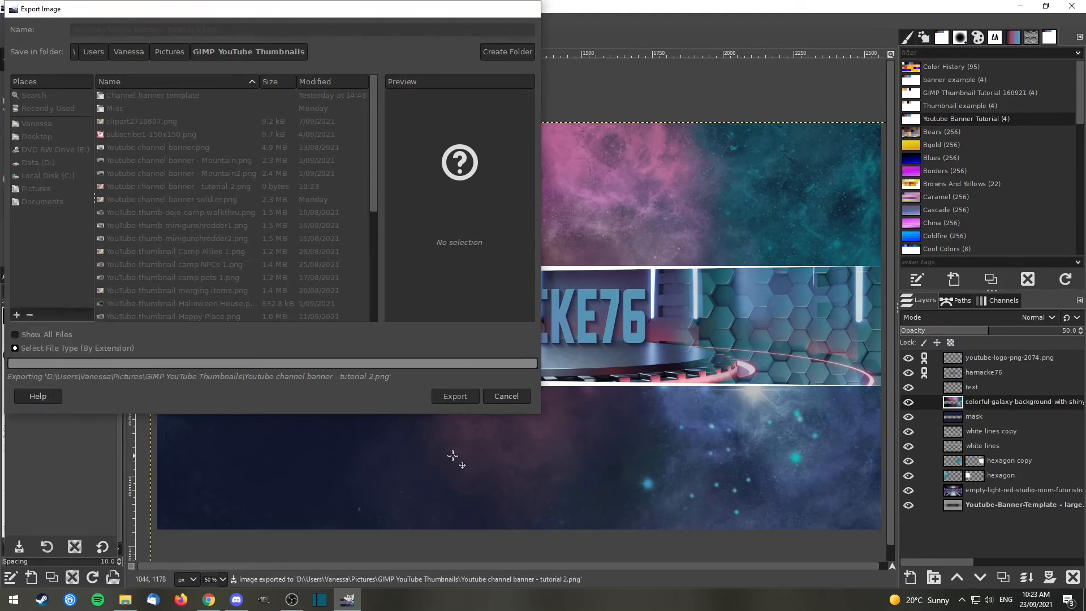
Switch to File Explorer and view the exported tutorial 2 banner PNG in the GIMP YouTube Thumbnails folder.
click(125, 599)
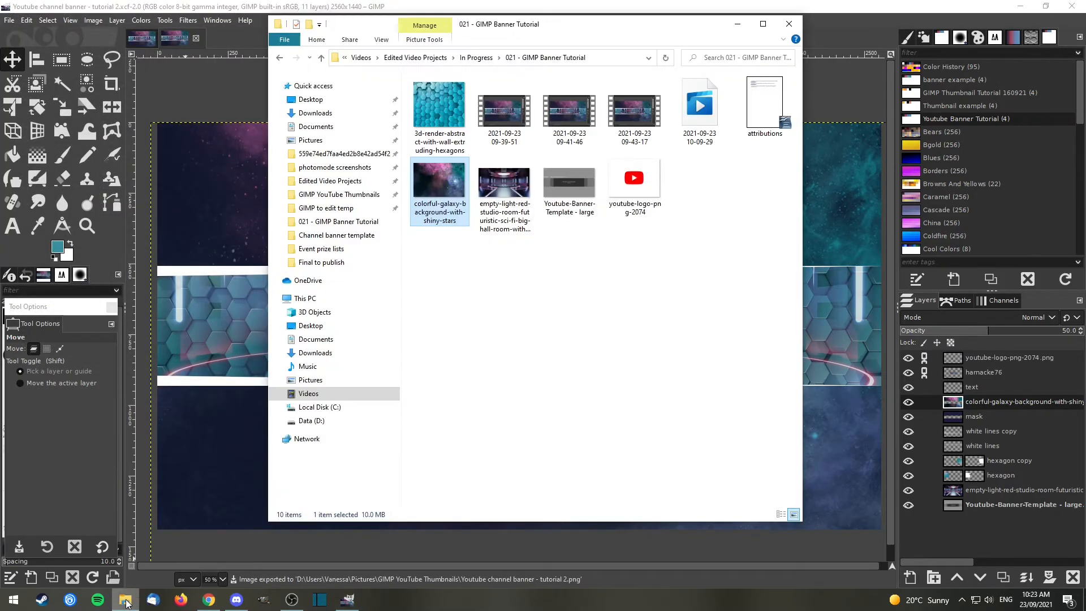
click(367, 194)
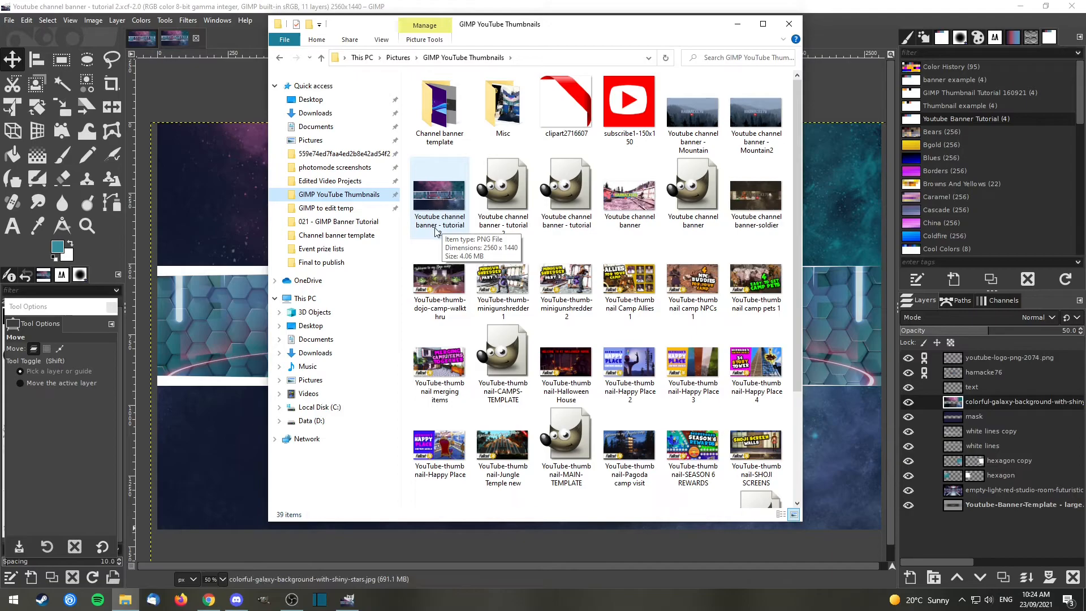
double_click(441, 199)
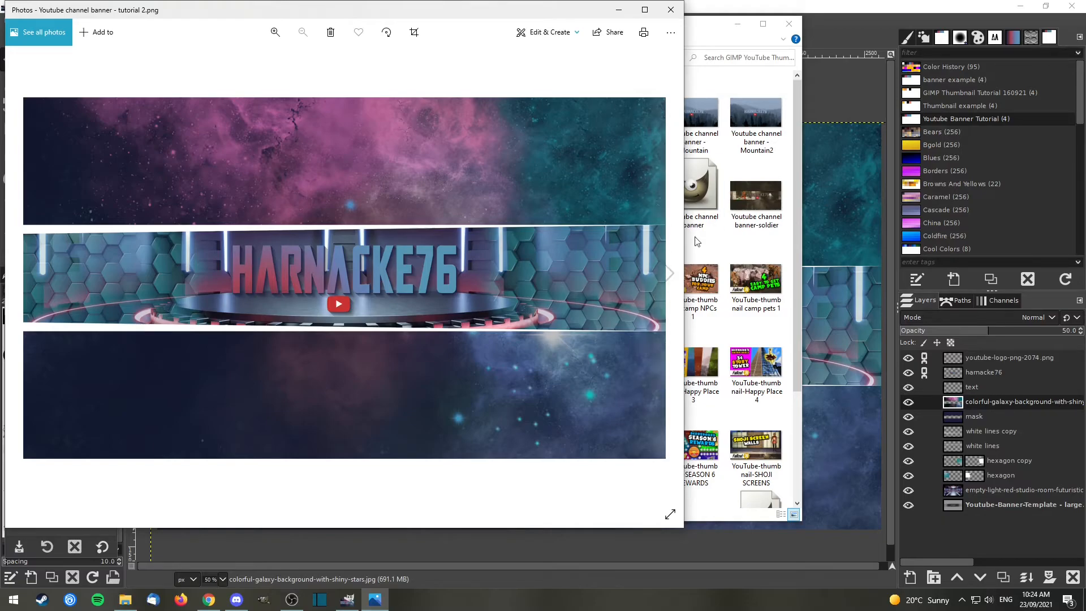
click(670, 9)
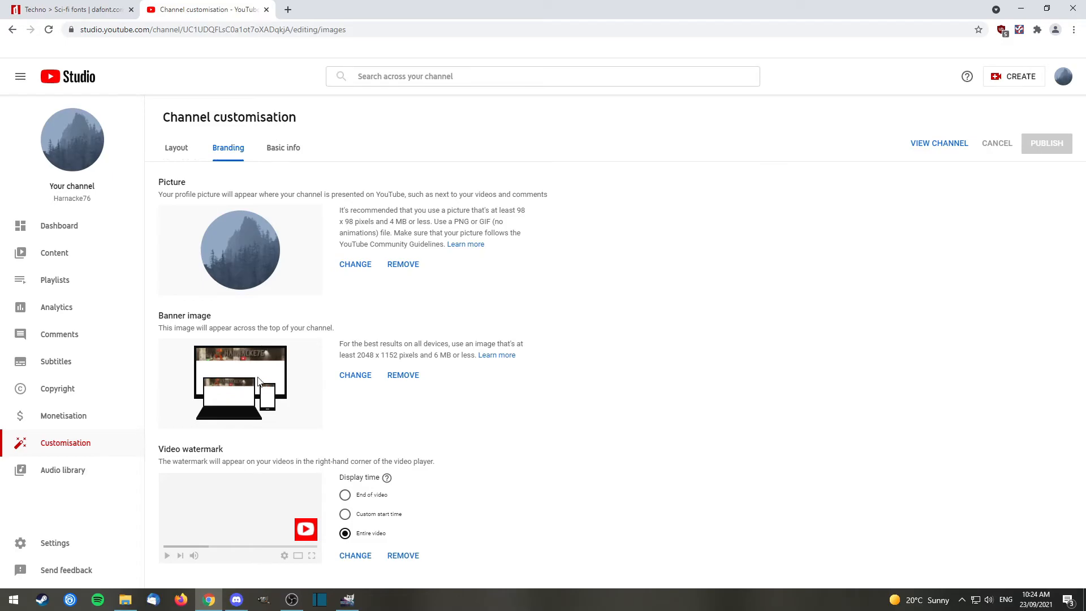
Replace the channel's banner image in YouTube Studio with "Youtube channel banner - tutorial 2", accepting the offered crop.
click(355, 376)
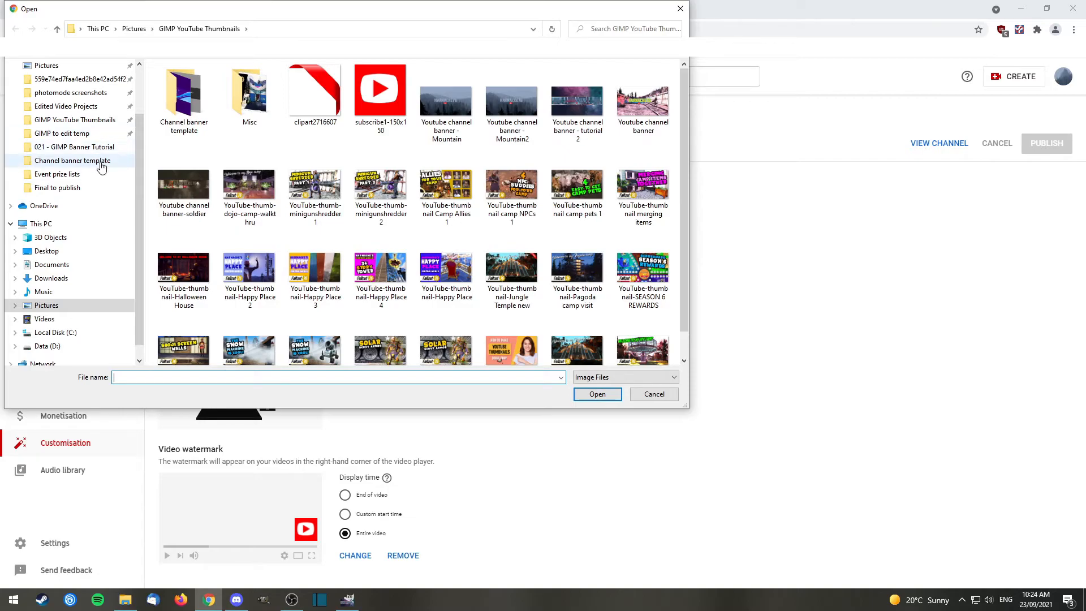
click(96, 120)
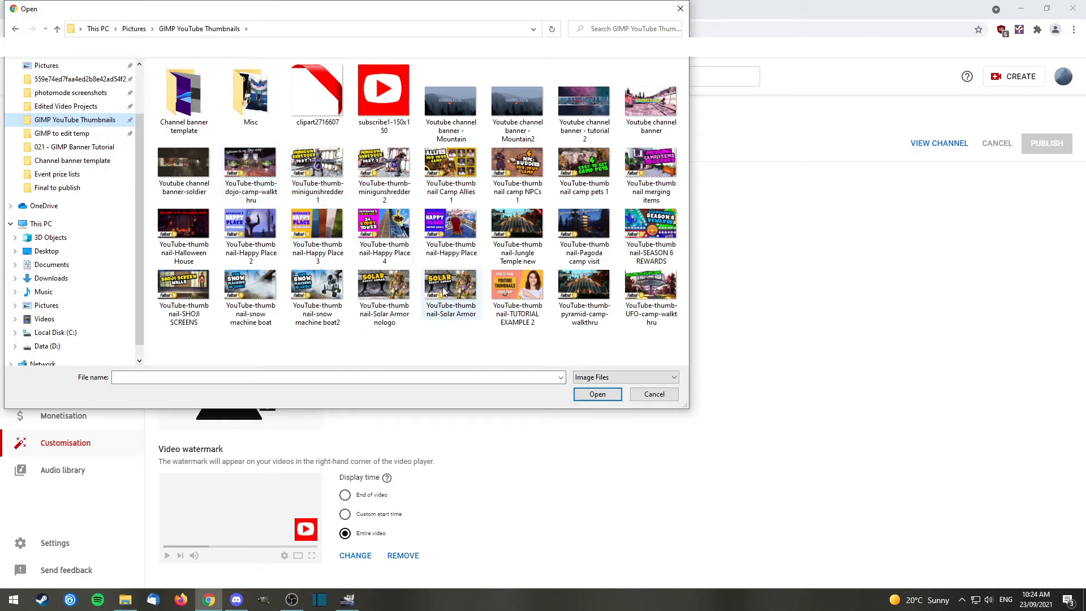
click(584, 108)
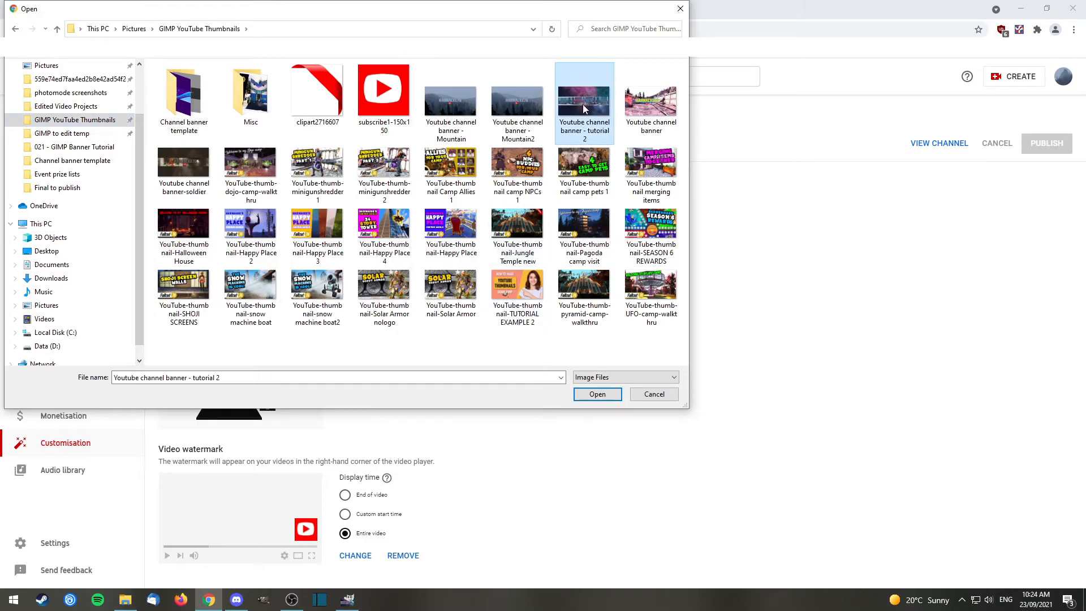
click(598, 394)
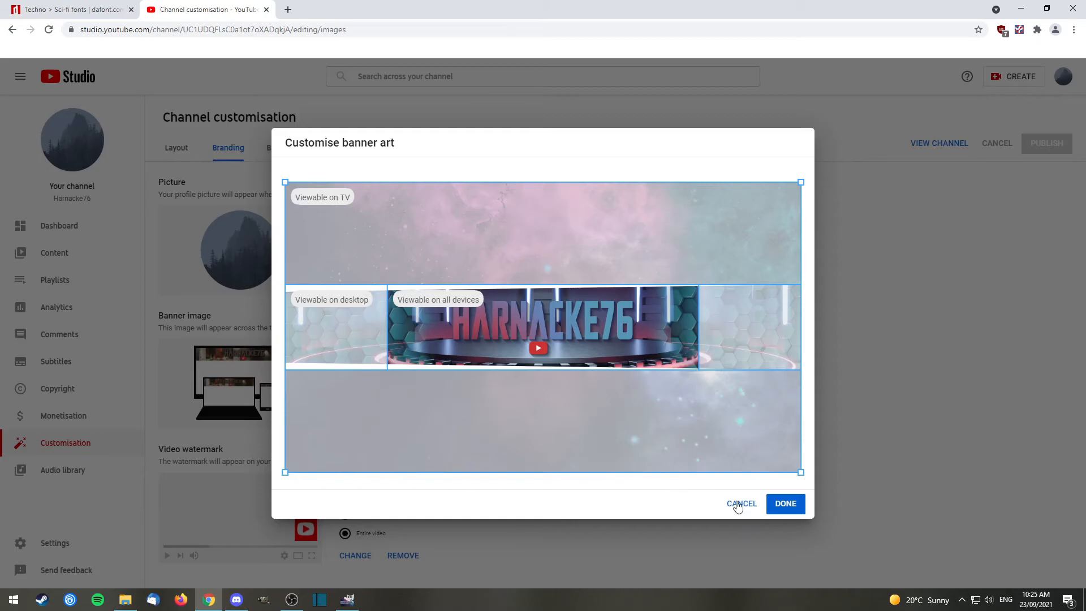
click(785, 505)
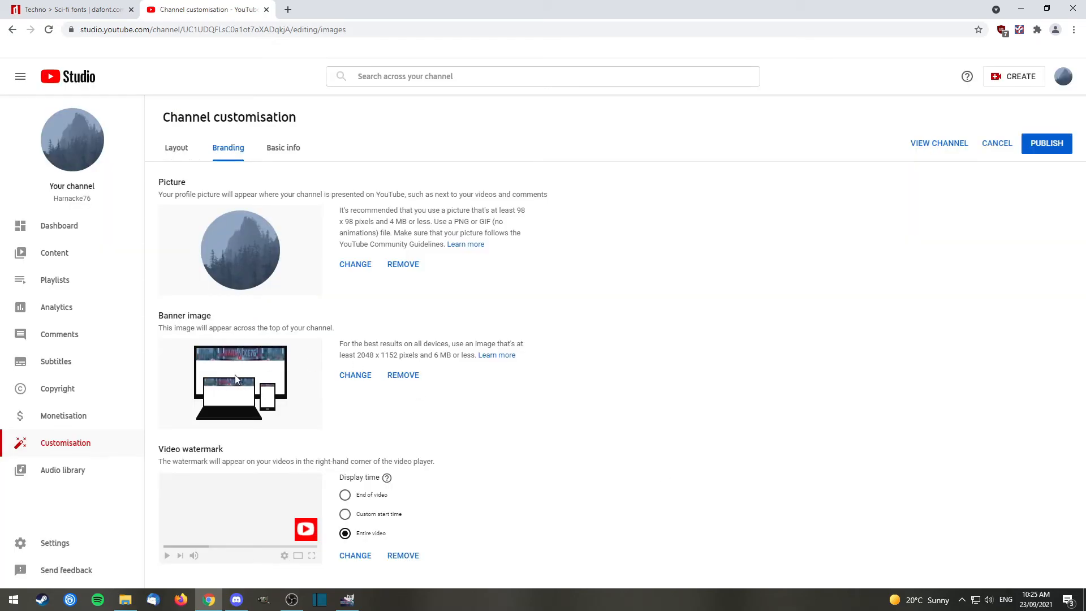
Publish the banner change and open the channel page to see it.
click(1048, 144)
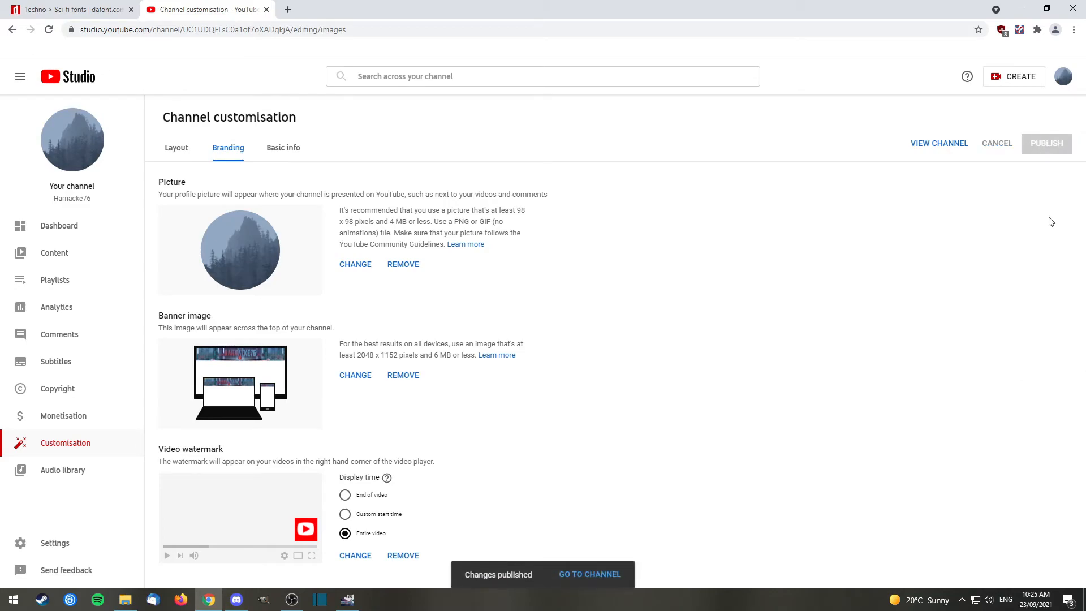
click(606, 575)
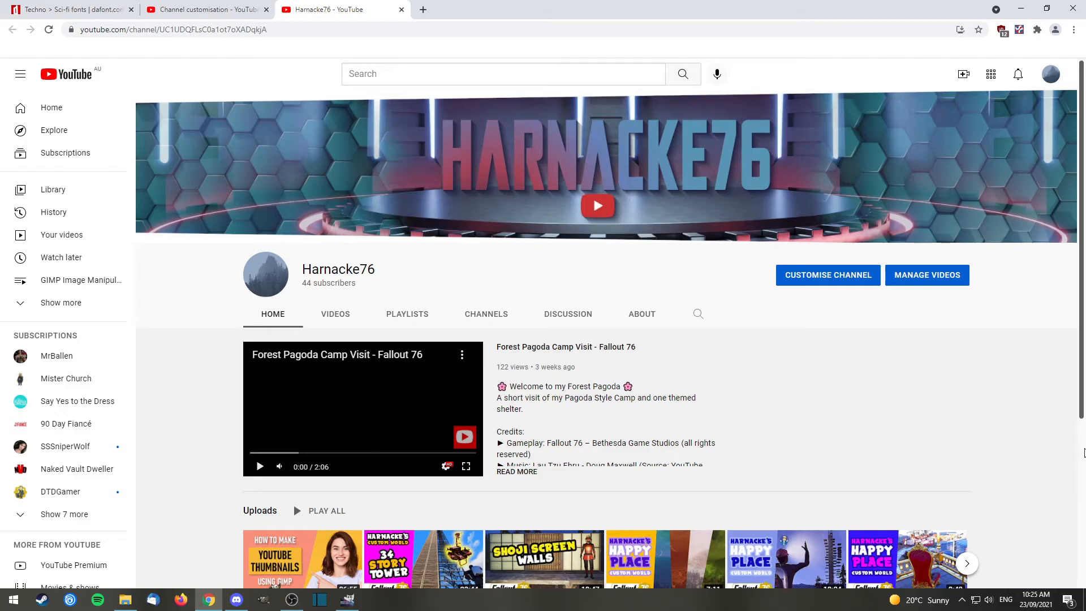
Switch back to GIMP and lock the alpha channel of the white lines copy and white lines layers.
click(347, 600)
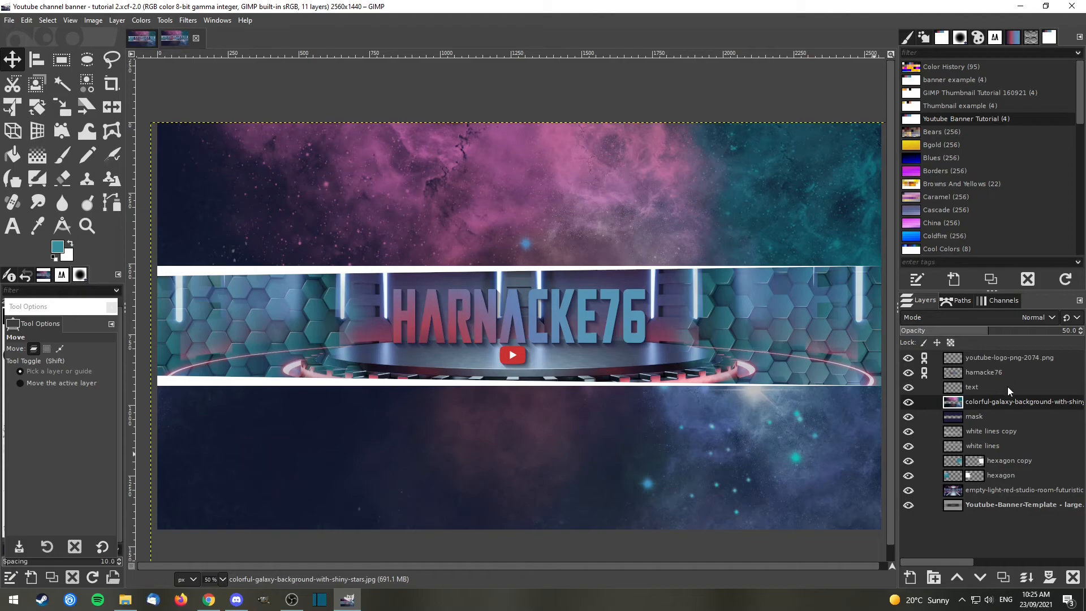
click(1007, 432)
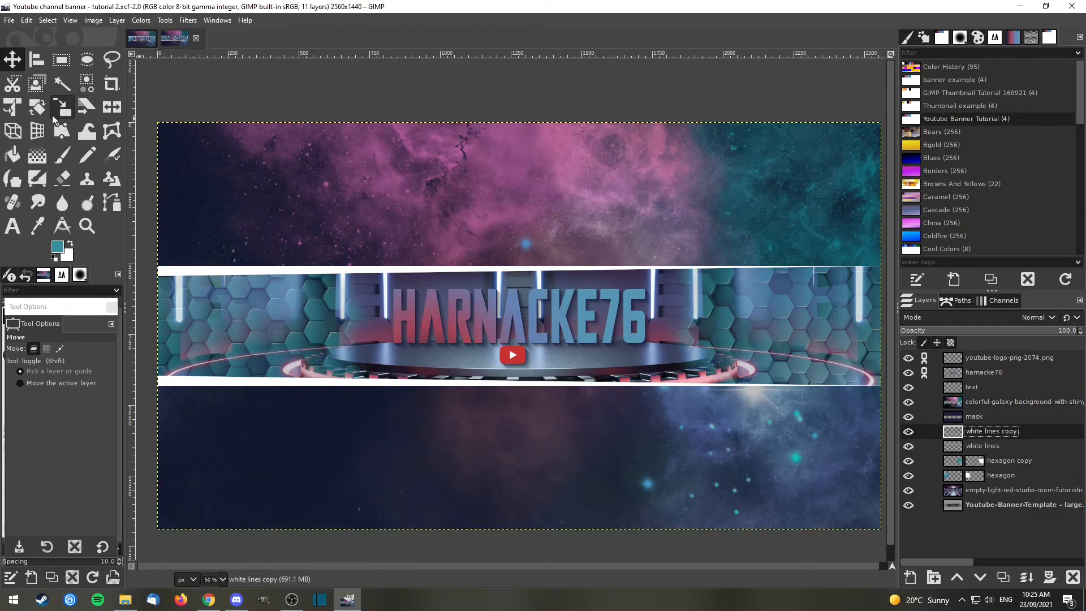
click(950, 342)
click(982, 446)
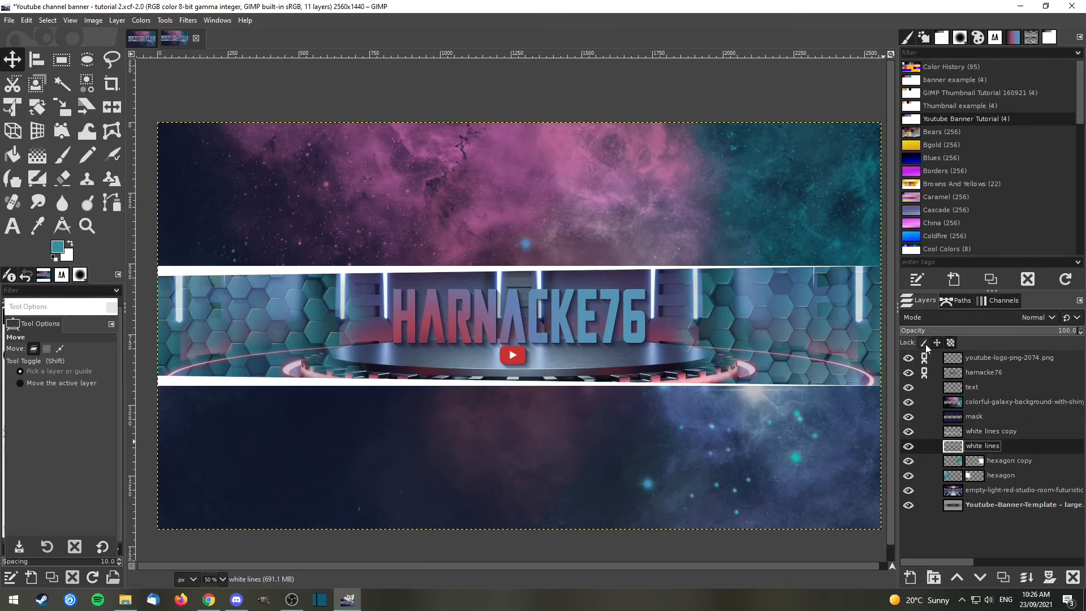
click(950, 343)
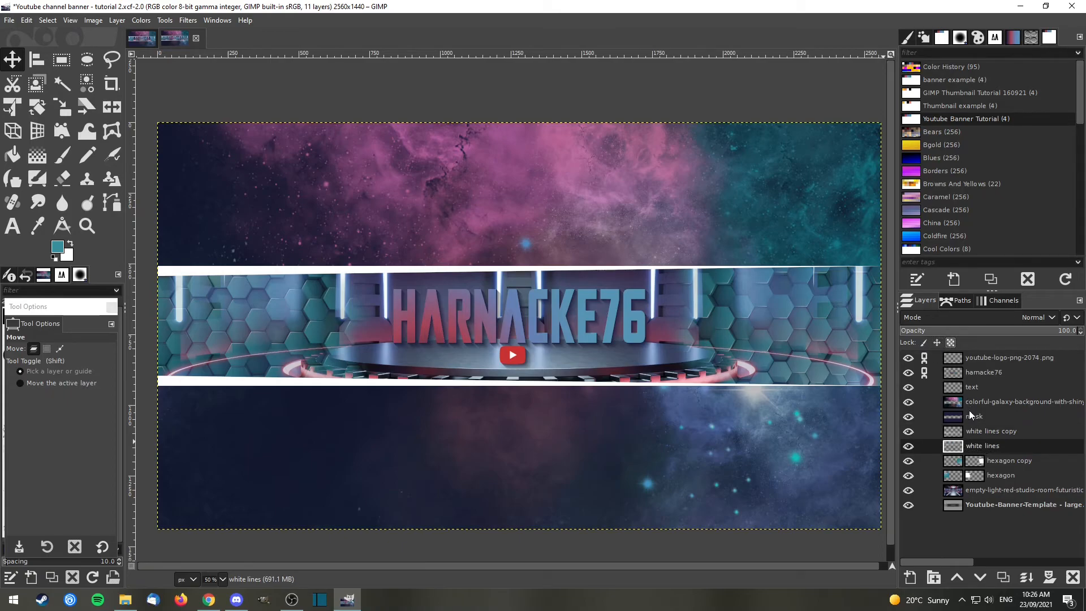
Select the line along the studio strip's upper edge on the white lines layer with Fuzzy Select.
click(982, 446)
click(59, 82)
click(203, 380)
key(ctrl+shift+a)
click(908, 446)
click(908, 446)
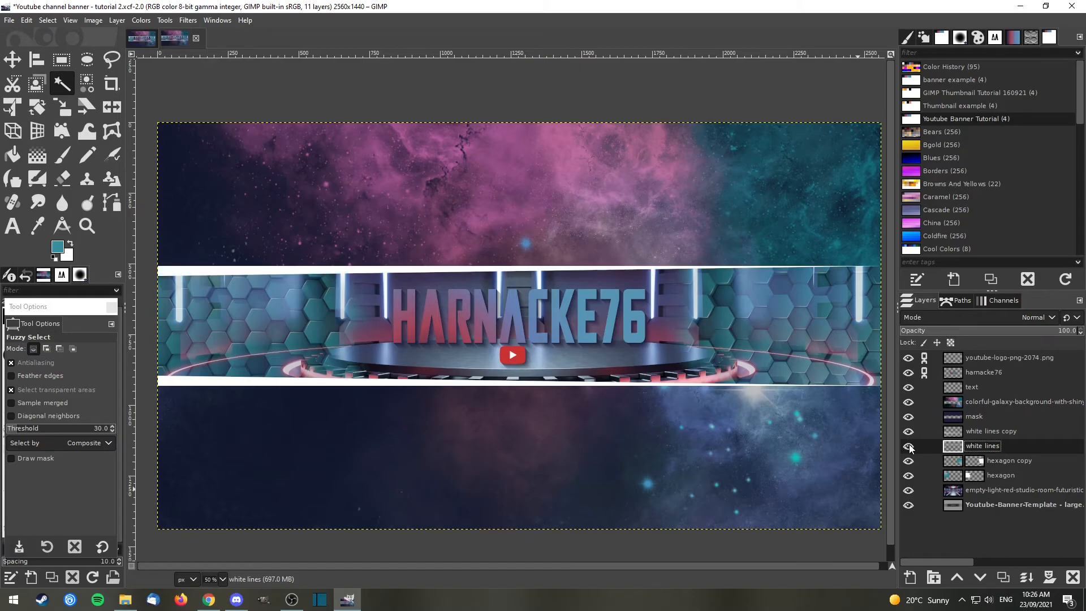
click(215, 270)
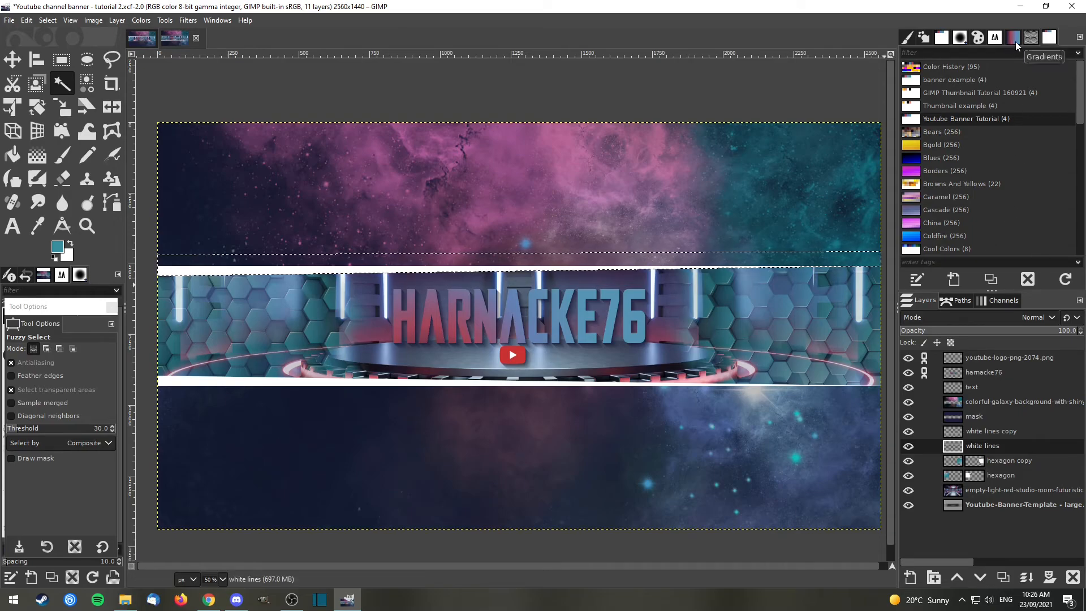
Open the Youtube Banner Tutorial palette and fill the selected upper line with its red, then replace that with its light blue.
double_click(981, 121)
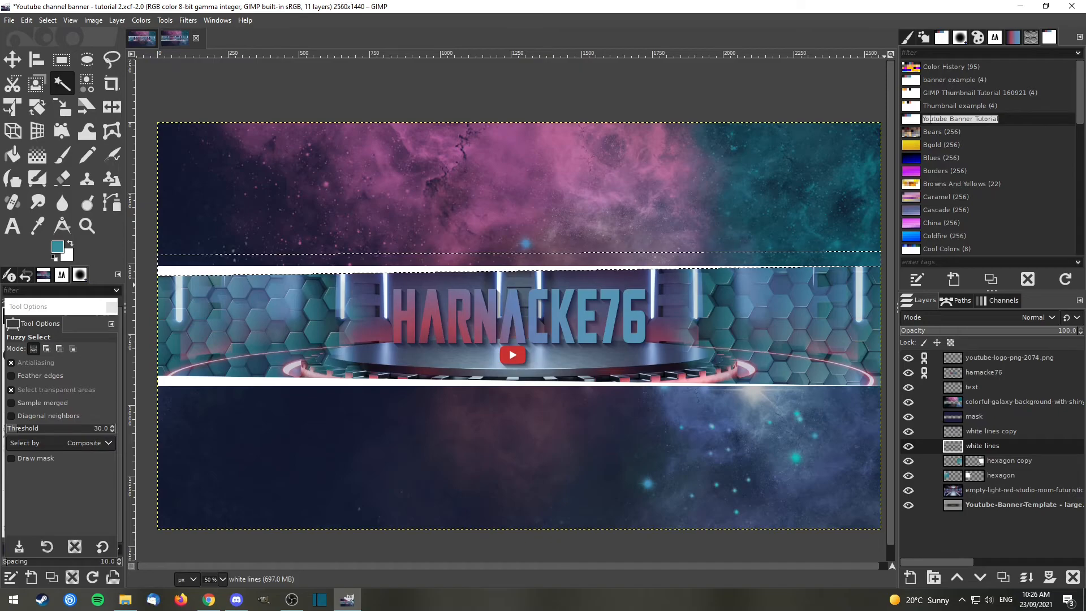
double_click(909, 118)
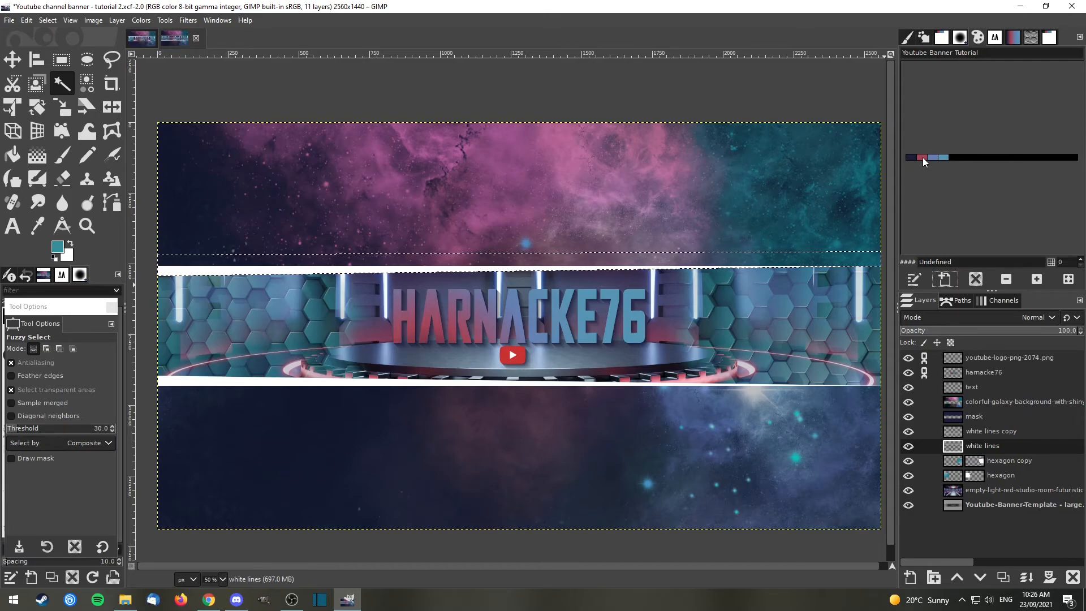
drag(922, 157, 257, 263)
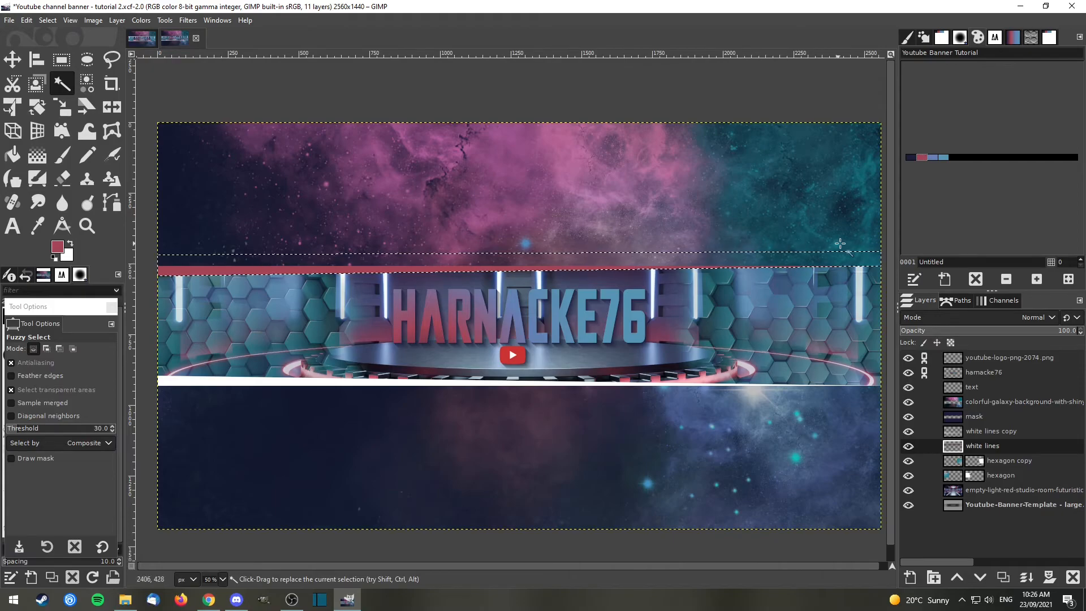
click(946, 158)
drag(946, 161, 201, 266)
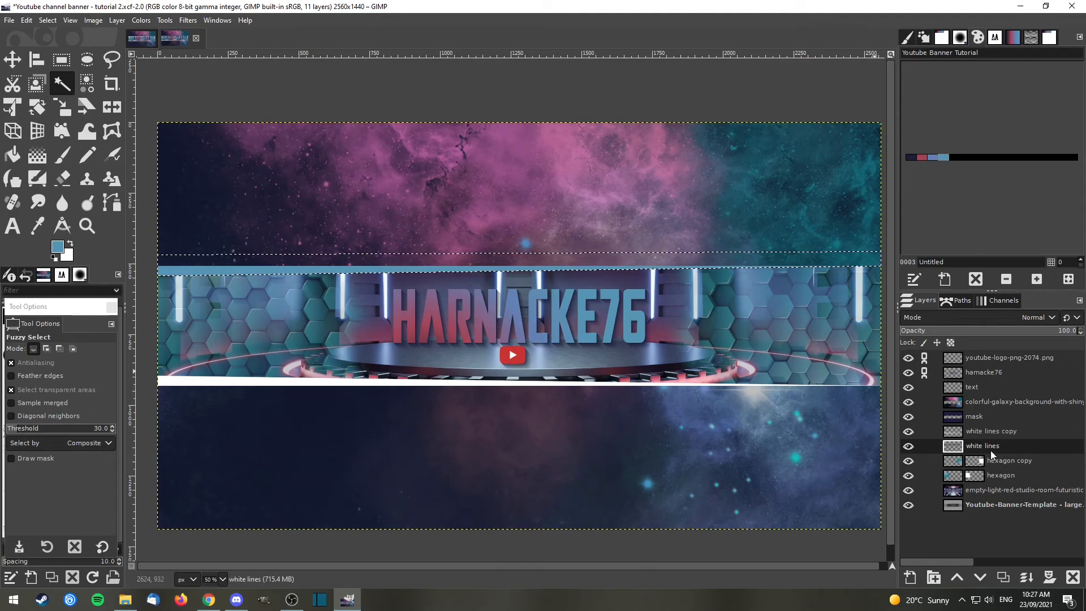
Select the line along the studio strip's lower edge on the white lines copy layer and fill it with the same light blue.
click(992, 431)
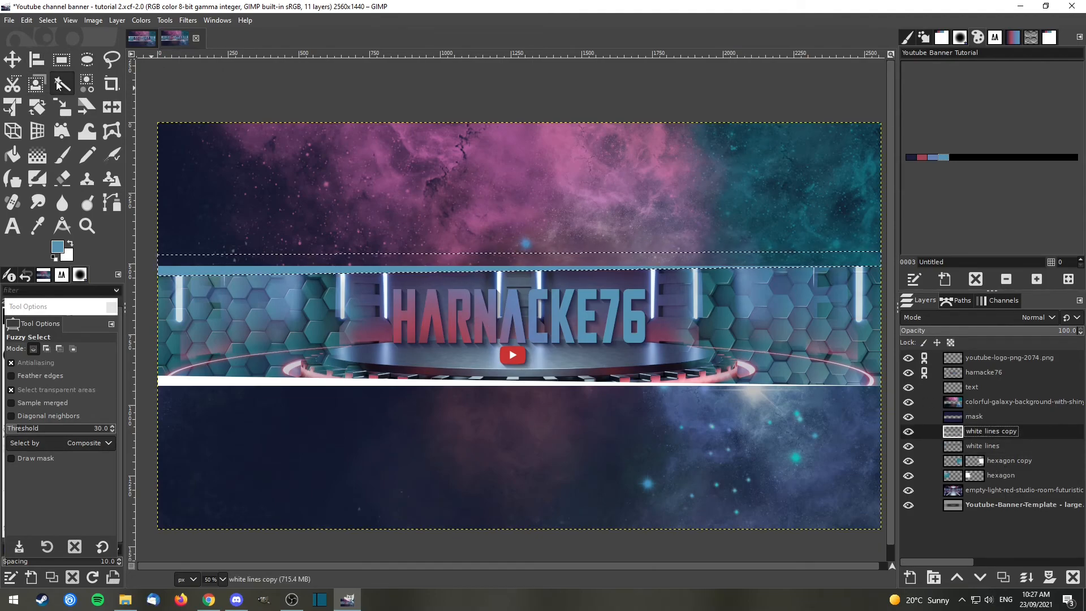
click(212, 380)
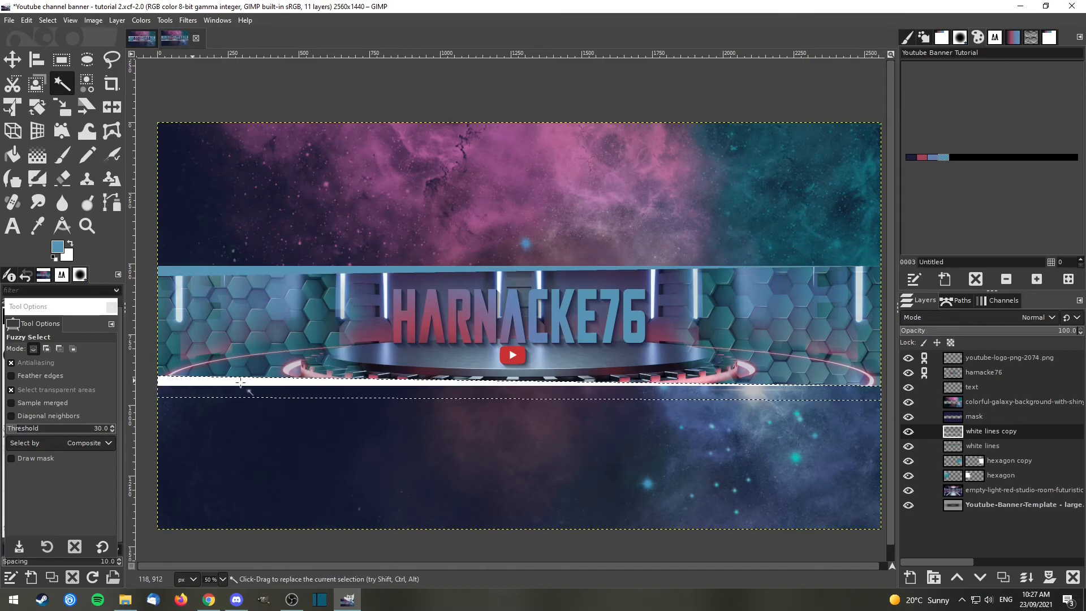
drag(57, 246, 229, 378)
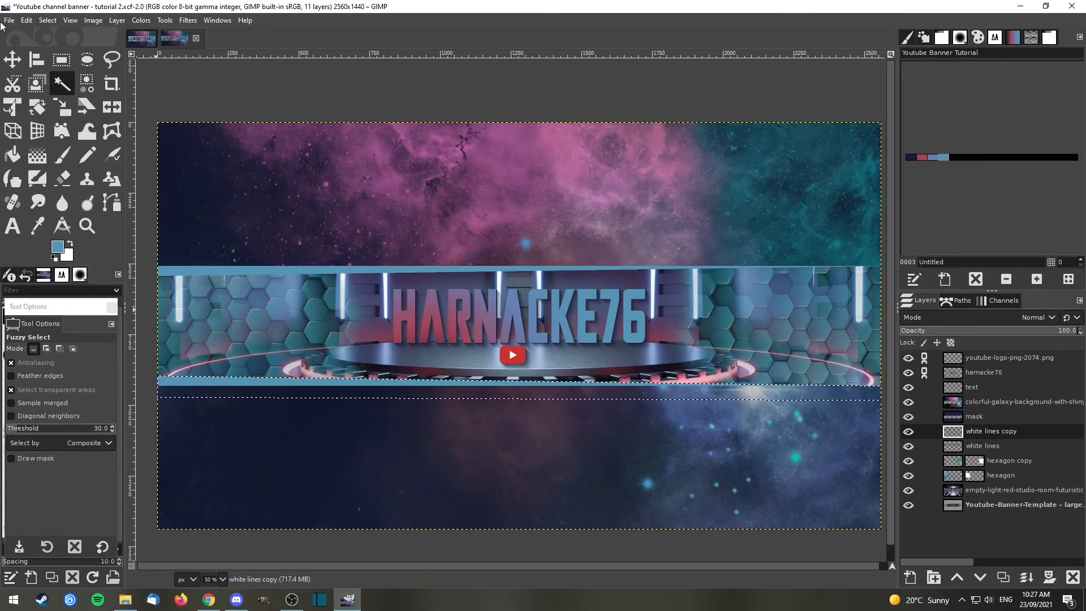
Switch to the Move tool, make the Youtube-Banner-Template layer active and clear the selection.
click(12, 59)
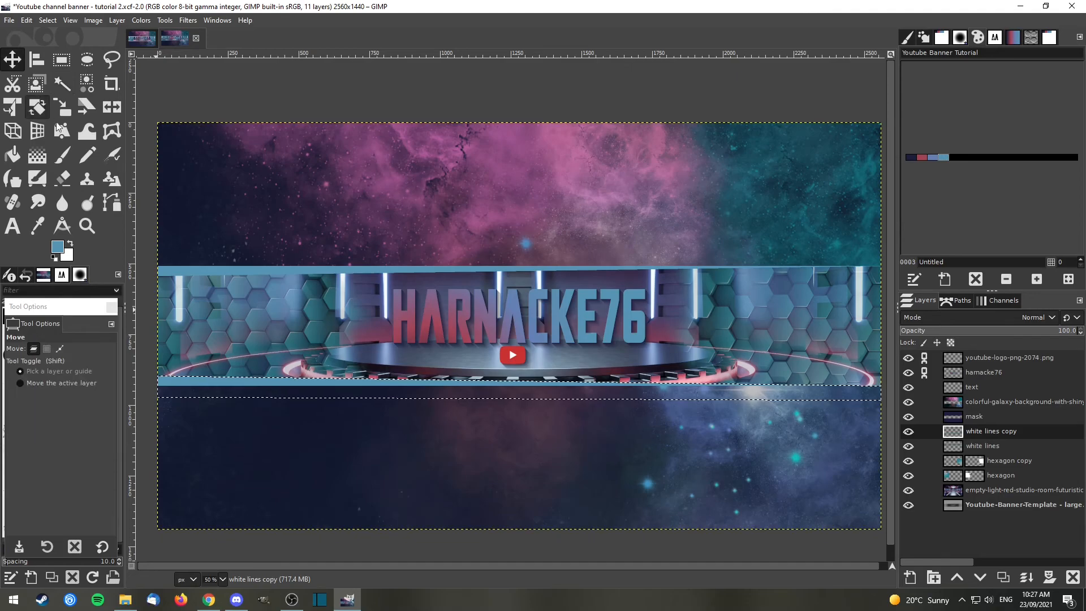
click(991, 508)
click(50, 23)
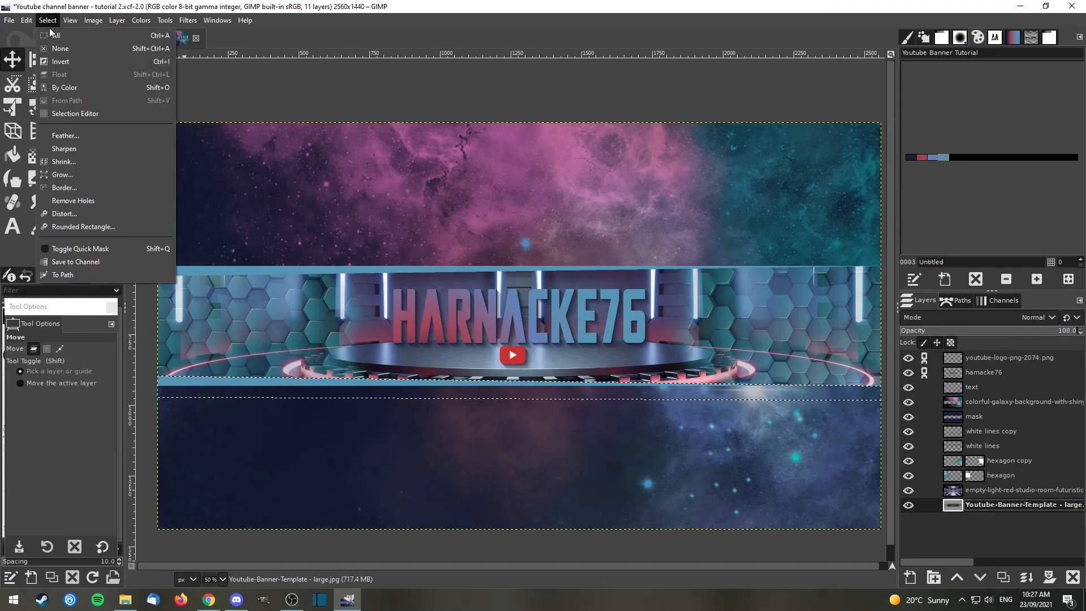
click(60, 48)
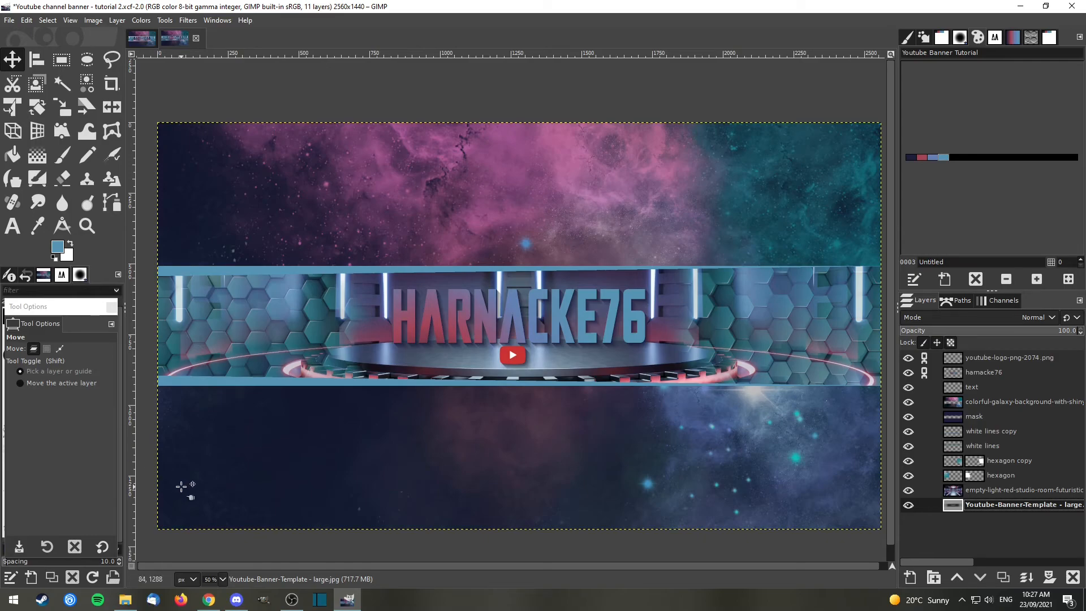
Save the banner project and export it again to "Youtube channel banner - tutorial 2.png".
click(9, 21)
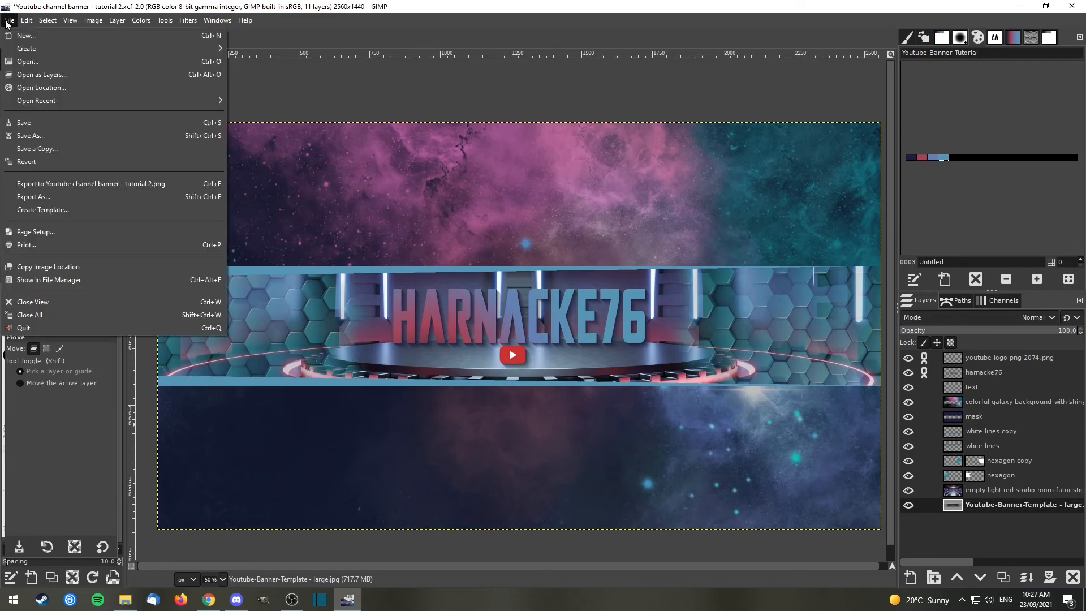
click(24, 122)
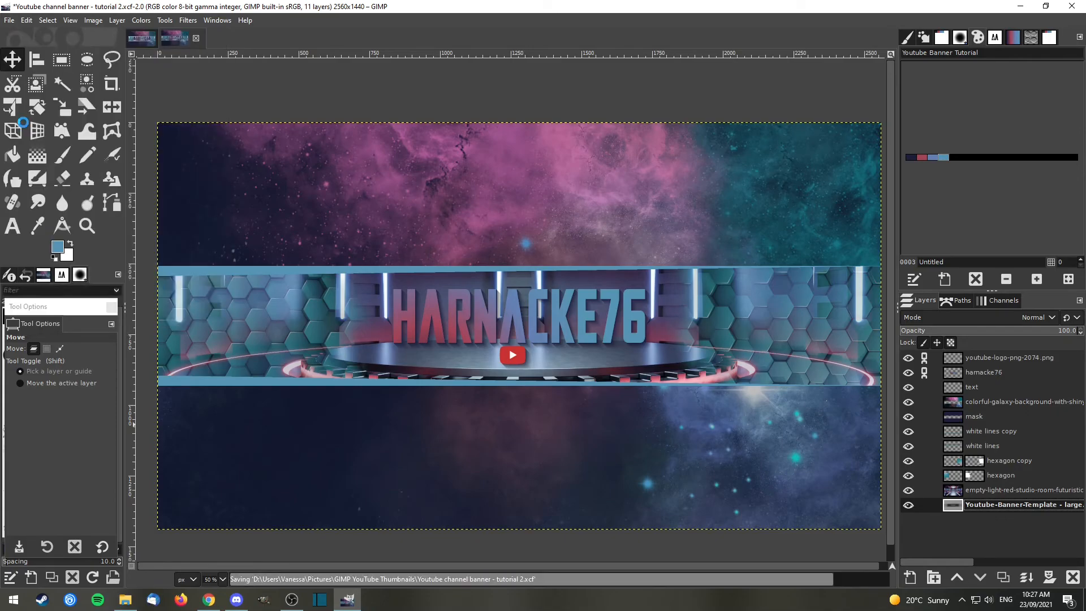
click(9, 20)
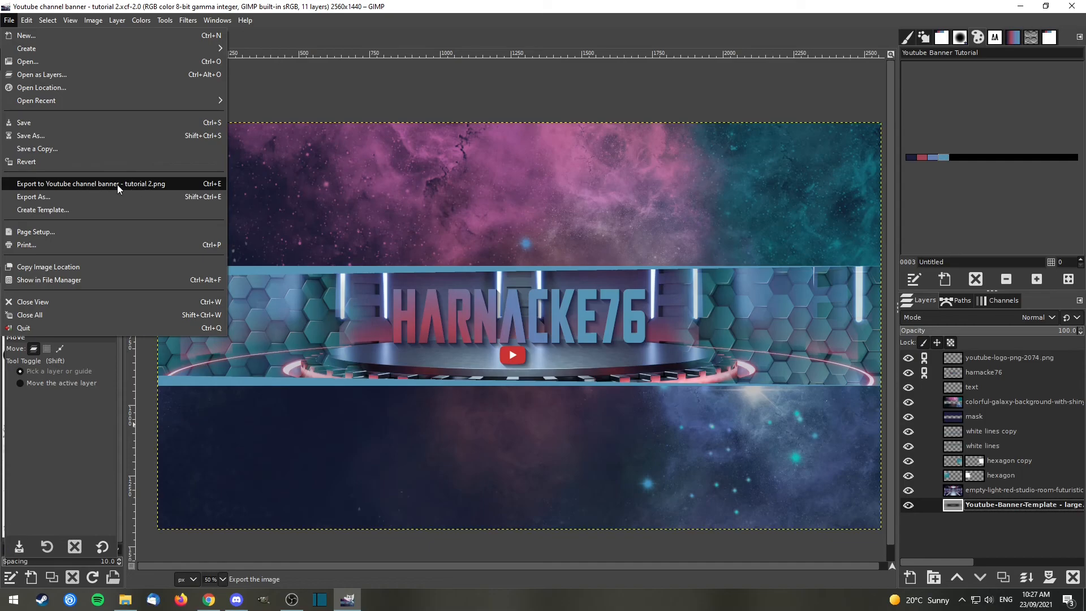
click(146, 183)
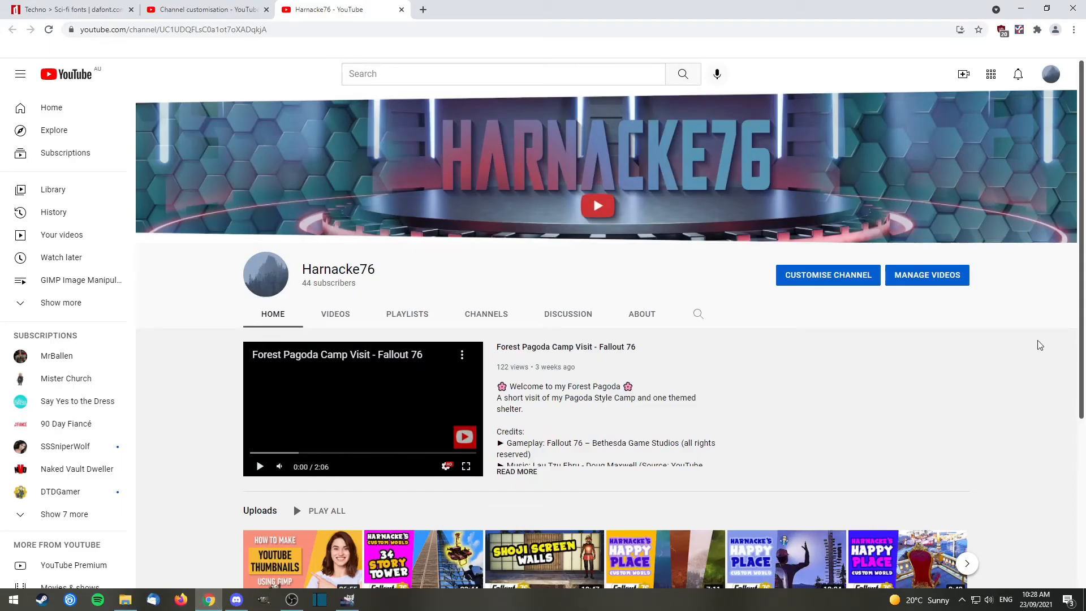
From the YouTube channel page in the browser, go to YouTube Studio and open the channel customisation's branding settings.
click(1052, 75)
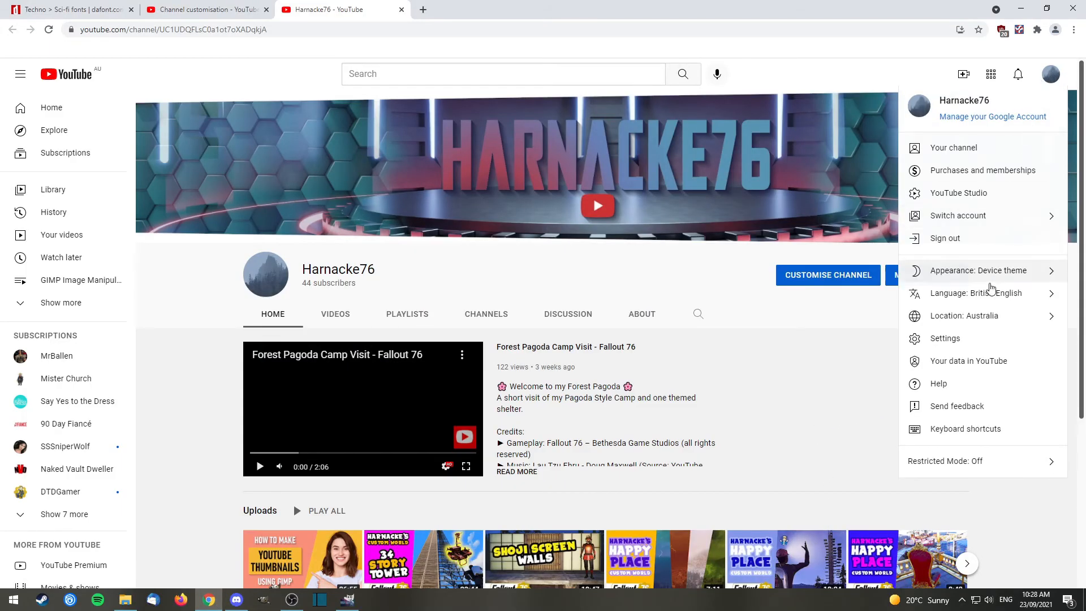
click(973, 192)
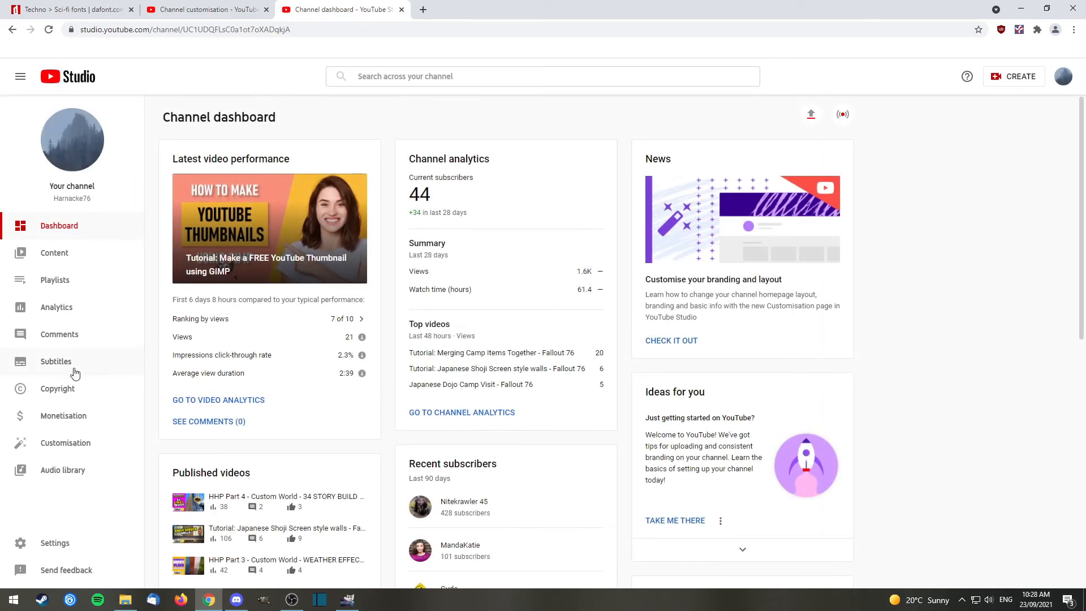
click(73, 444)
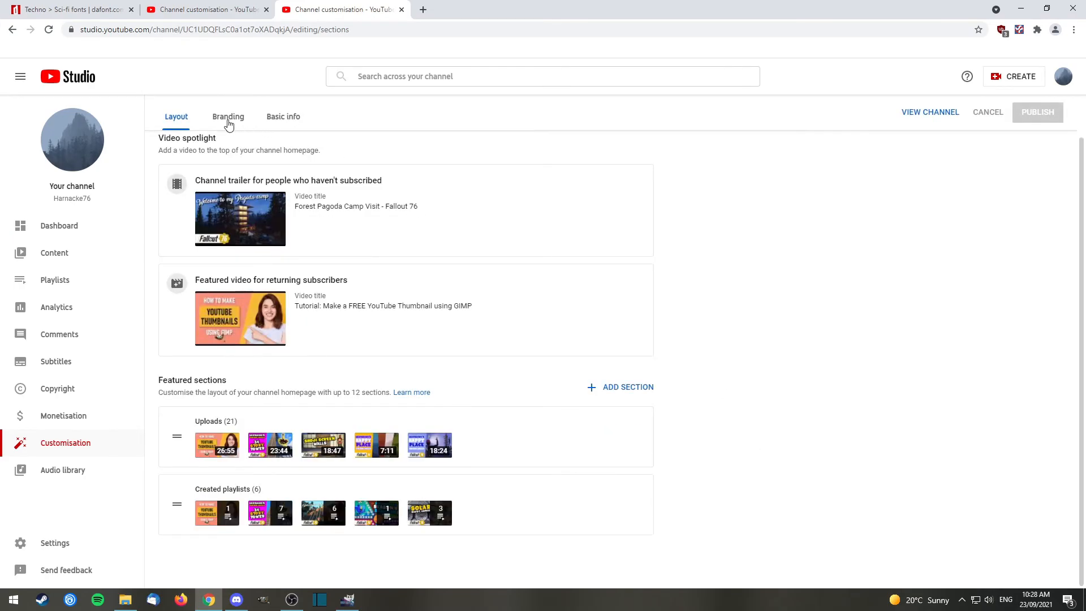
click(228, 146)
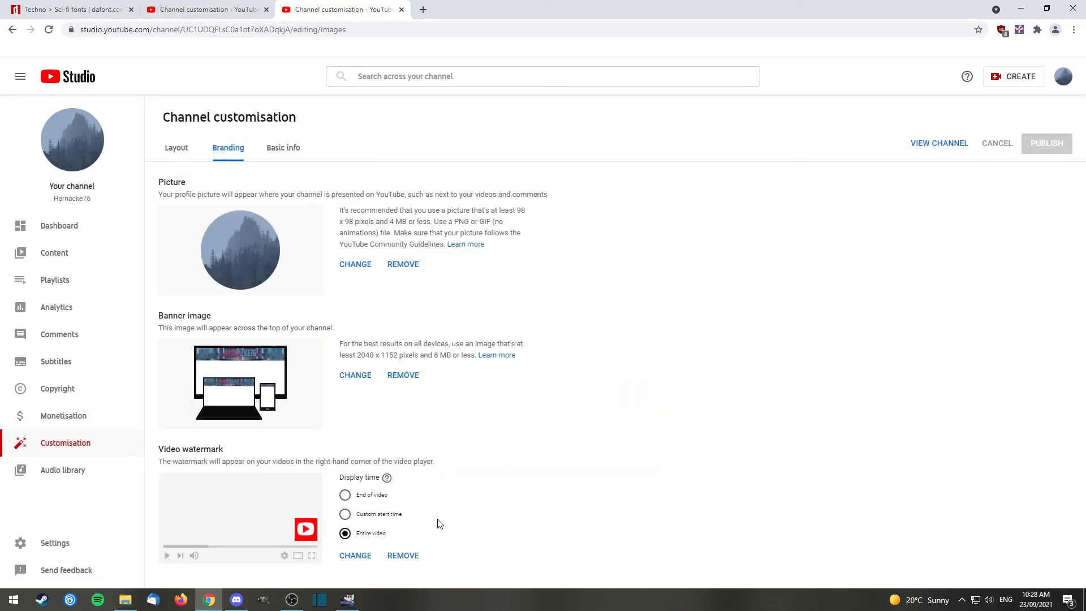
Replace the channel's banner image with the re-exported "Youtube channel banner - tutorial 2", accepting the offered crop.
click(355, 375)
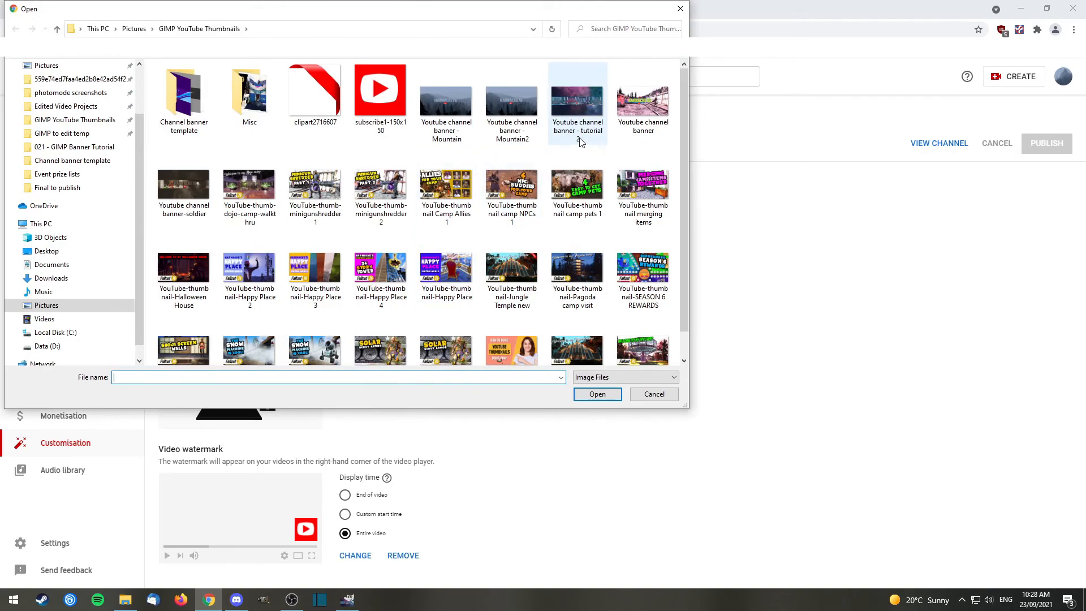
click(579, 117)
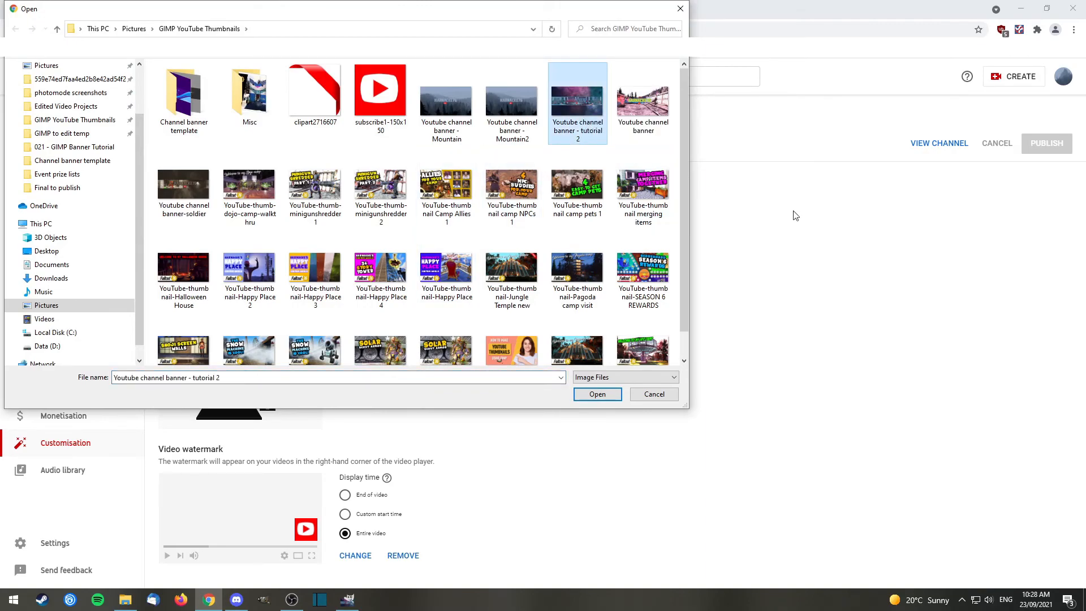
click(610, 394)
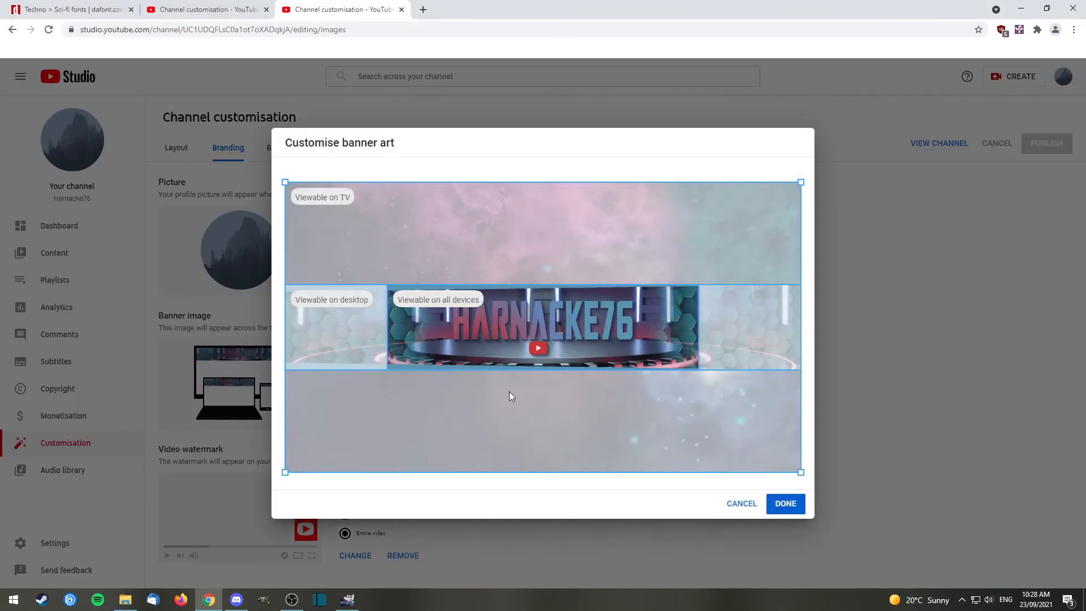
click(798, 505)
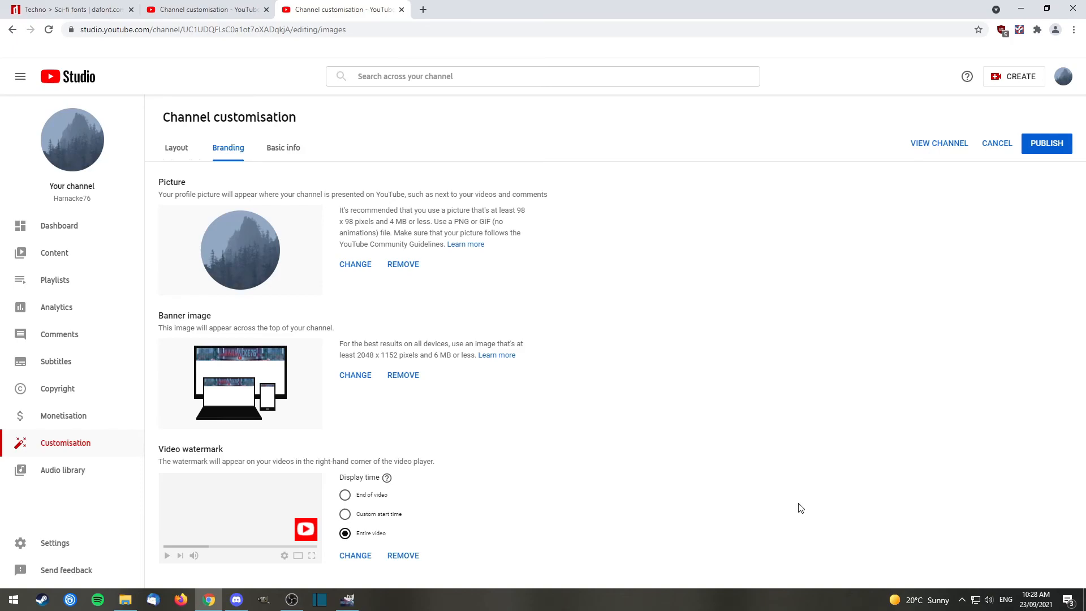
Publish the recoloured banner, open the channel page and pause its trailer video.
click(1039, 146)
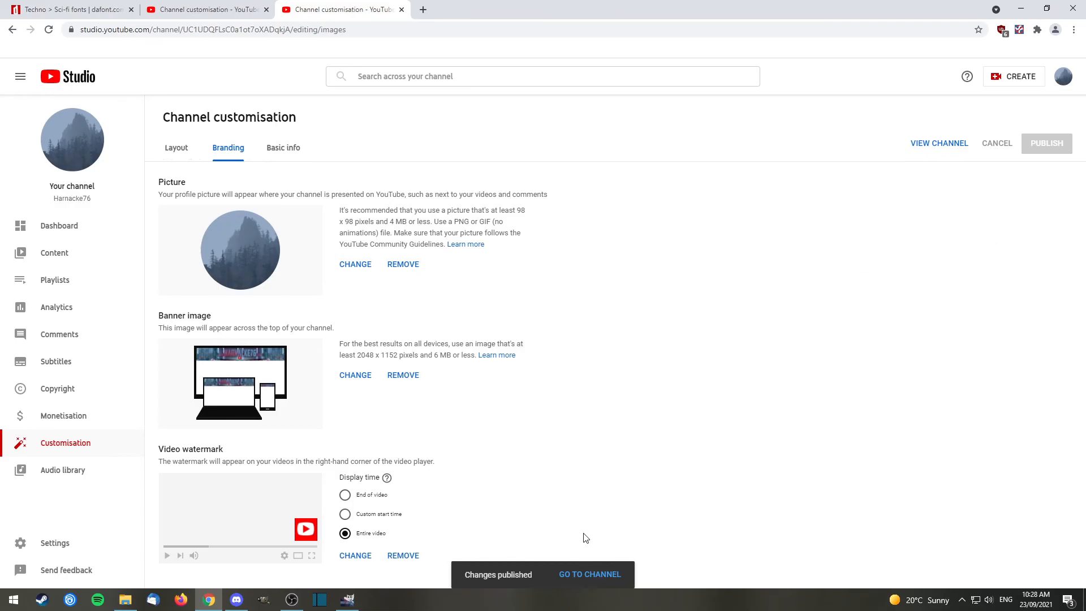
click(582, 574)
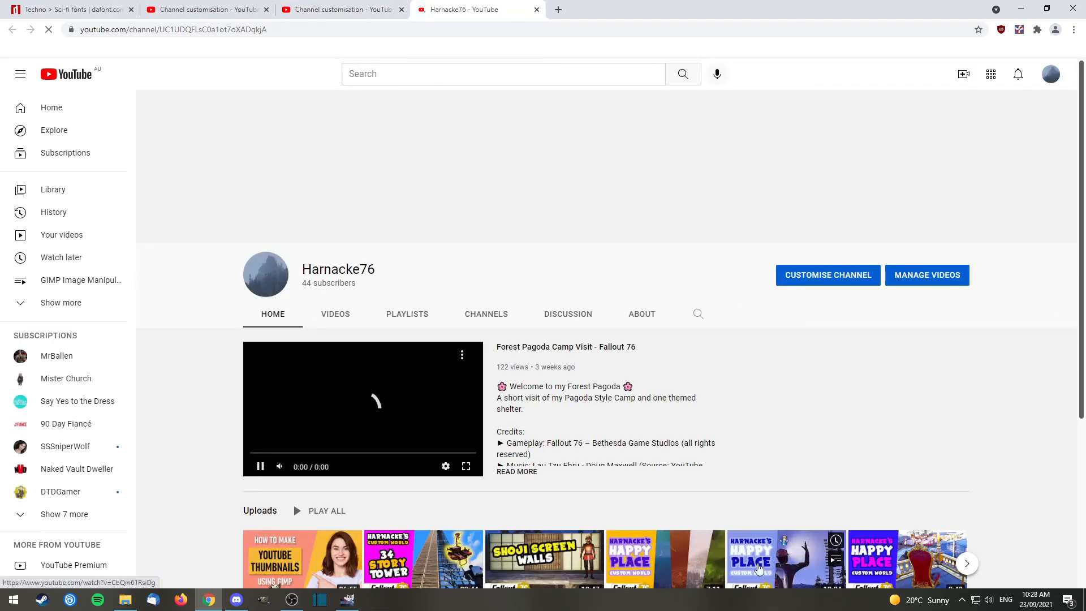
click(260, 467)
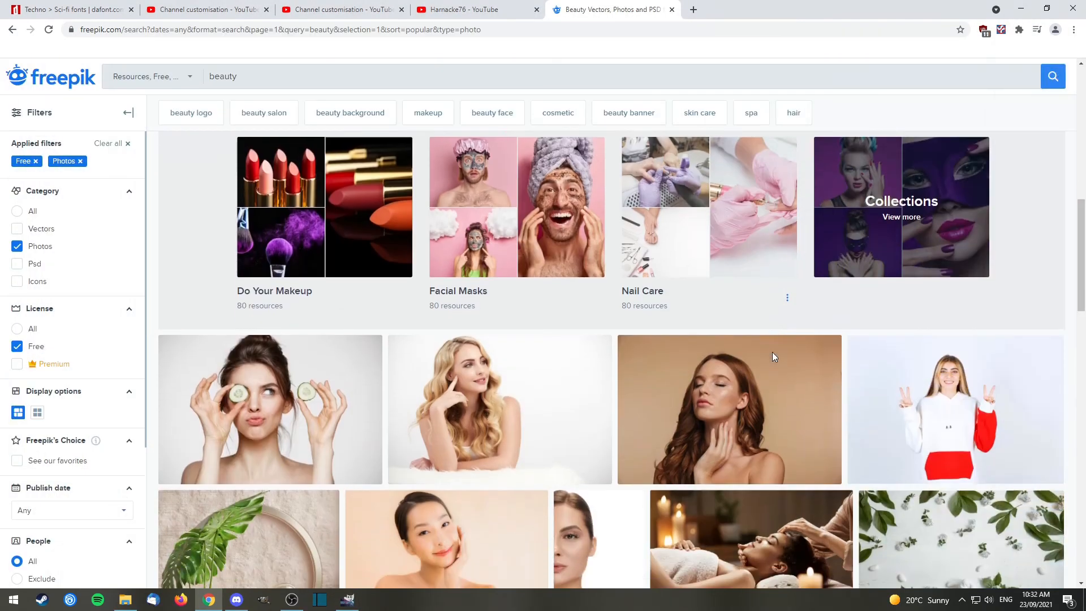
Browse free beauty and cooking photos on Freepik as possible banner images.
scroll(774, 357, down, 3)
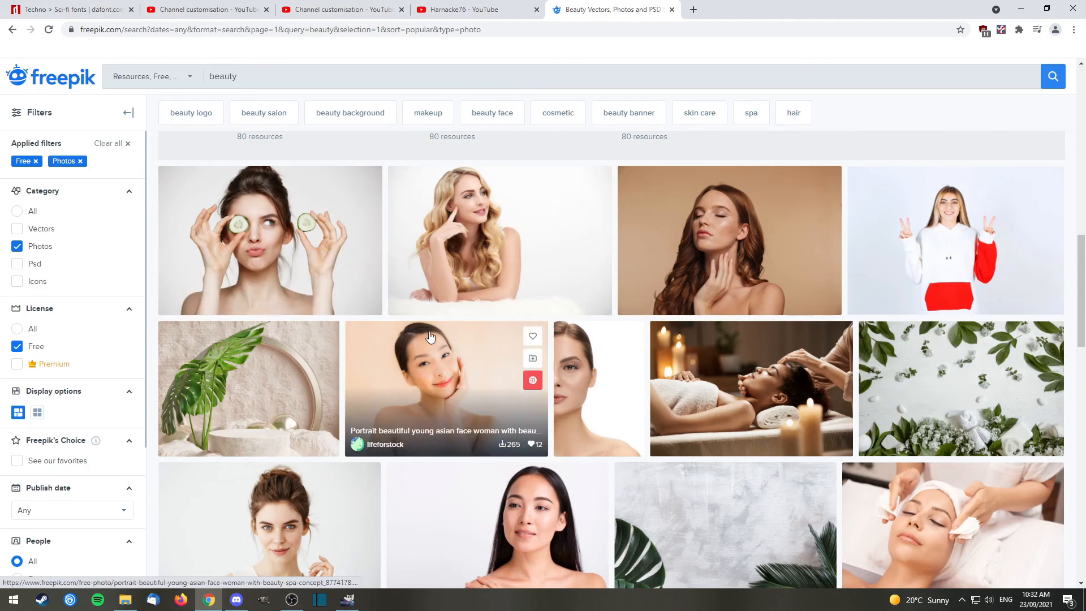
scroll(441, 385, down, 2)
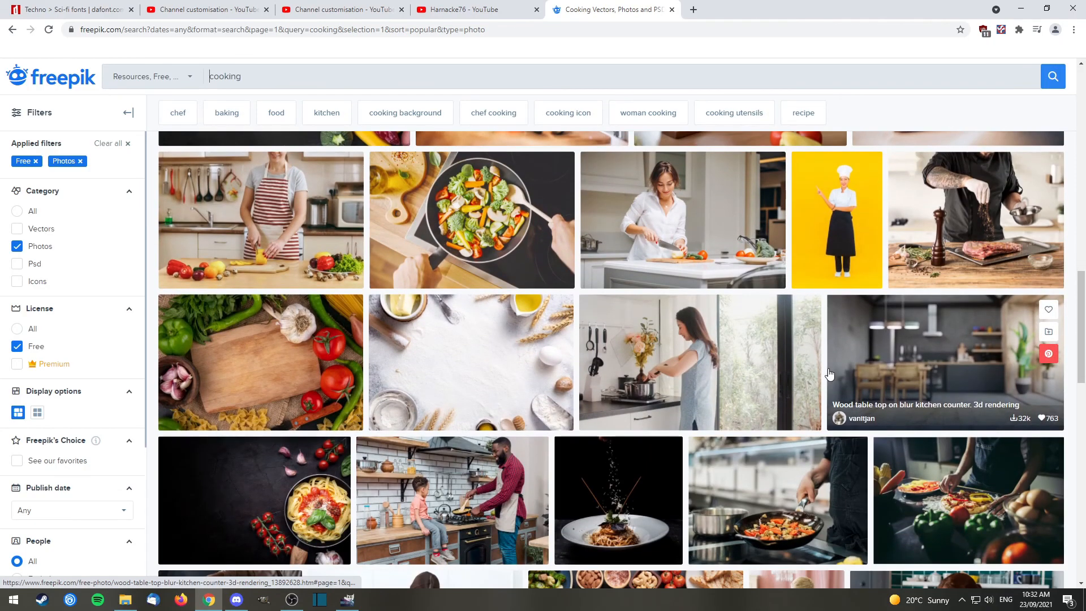
scroll(829, 373, down, 3)
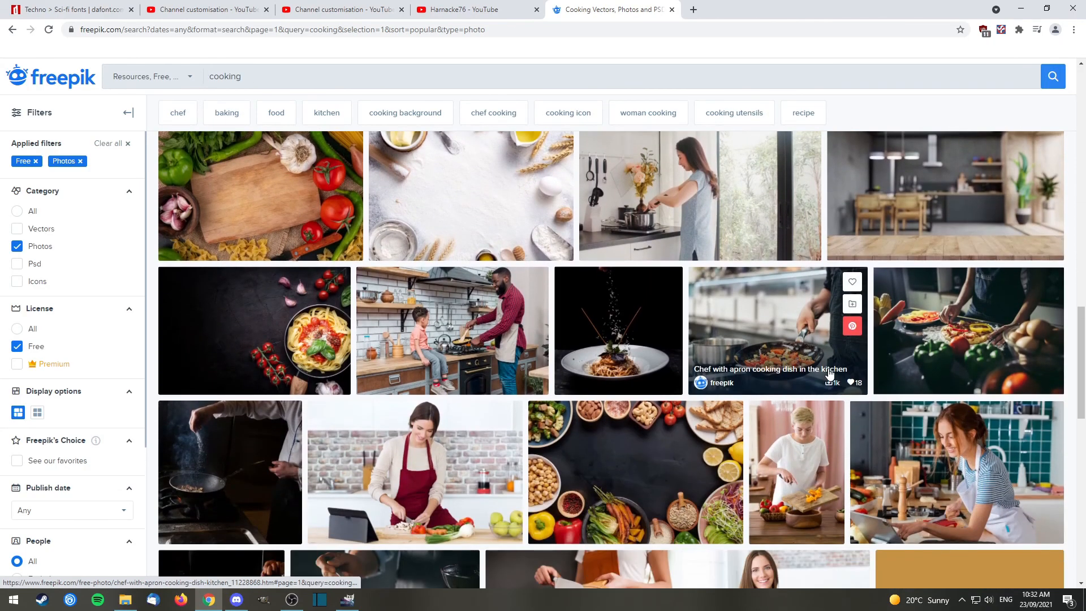
scroll(829, 373, down, 2)
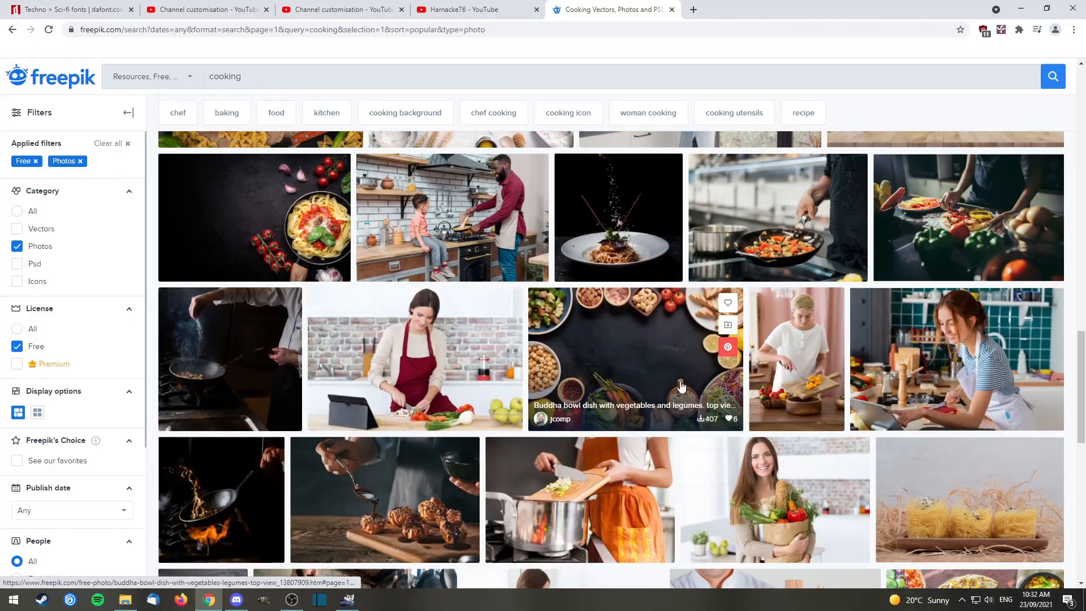